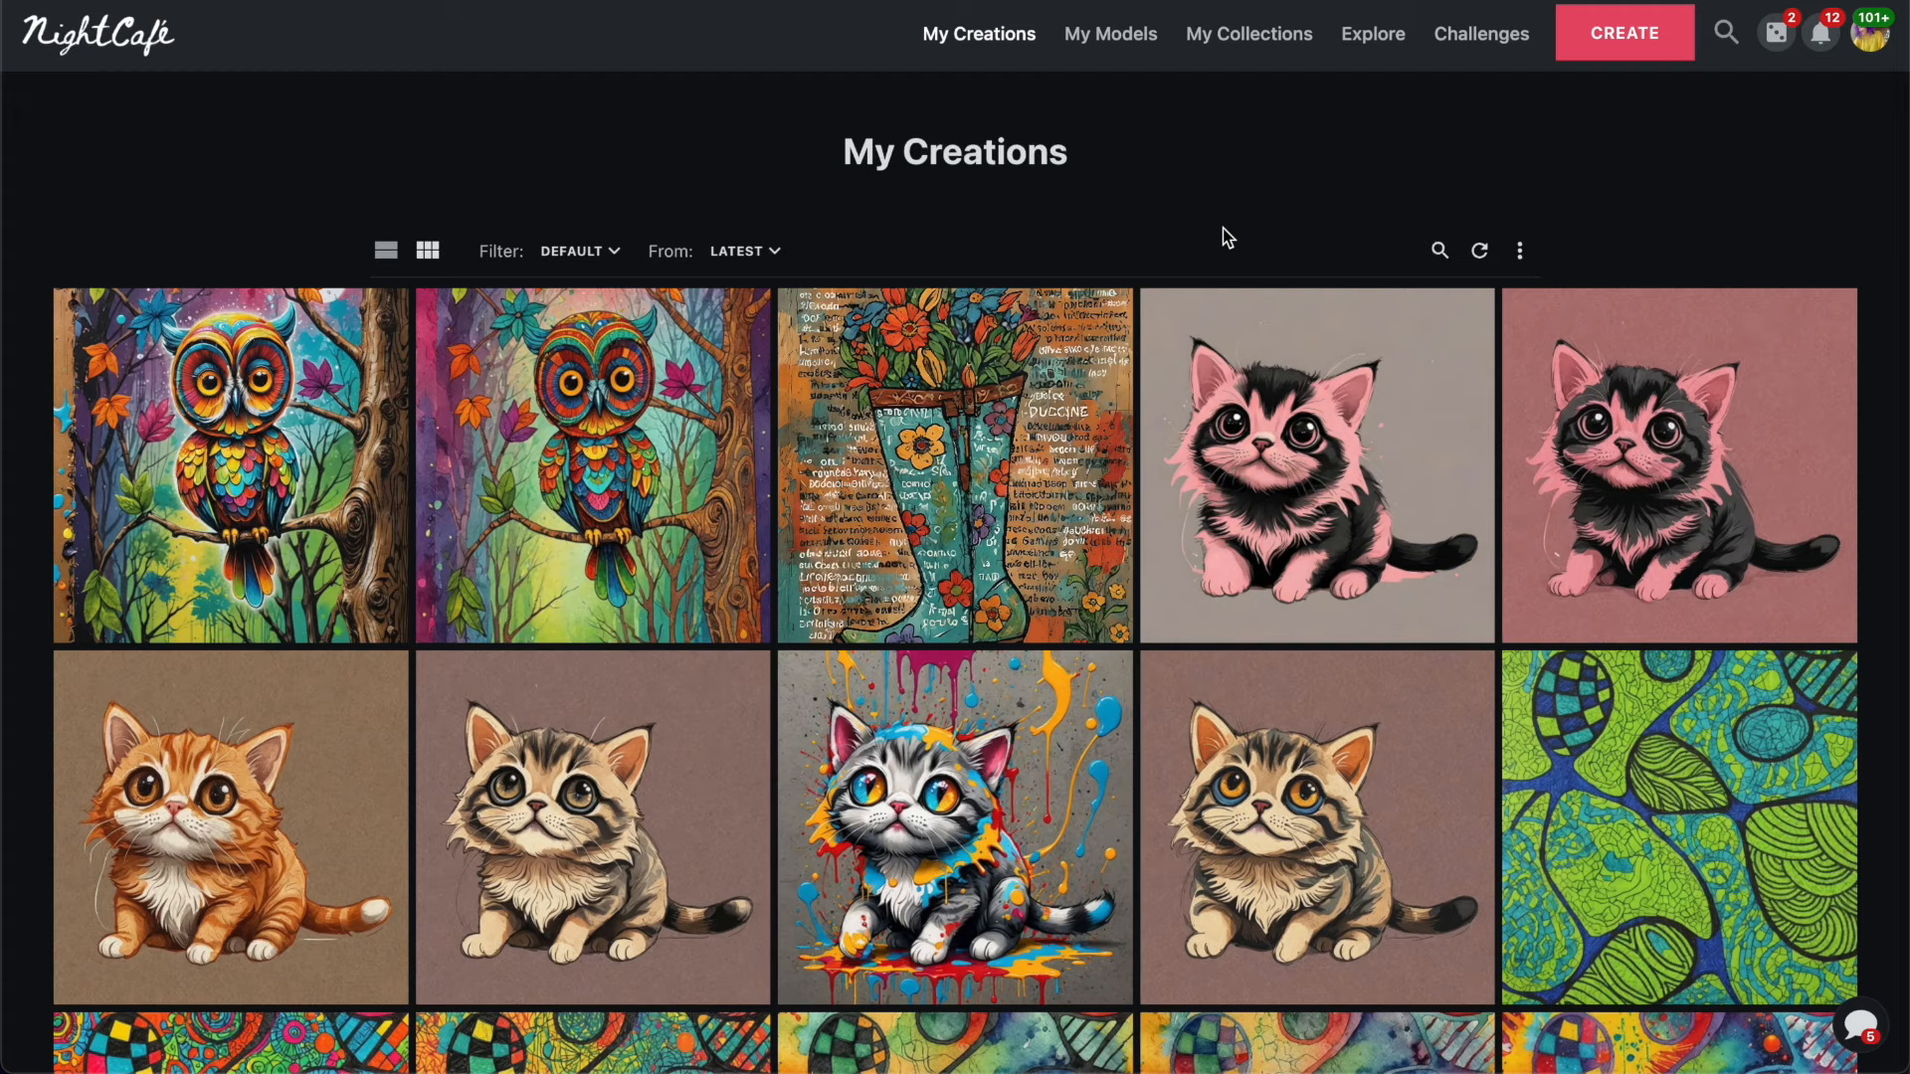
Start a new creation and set its type to Sketch to image.
click(1616, 32)
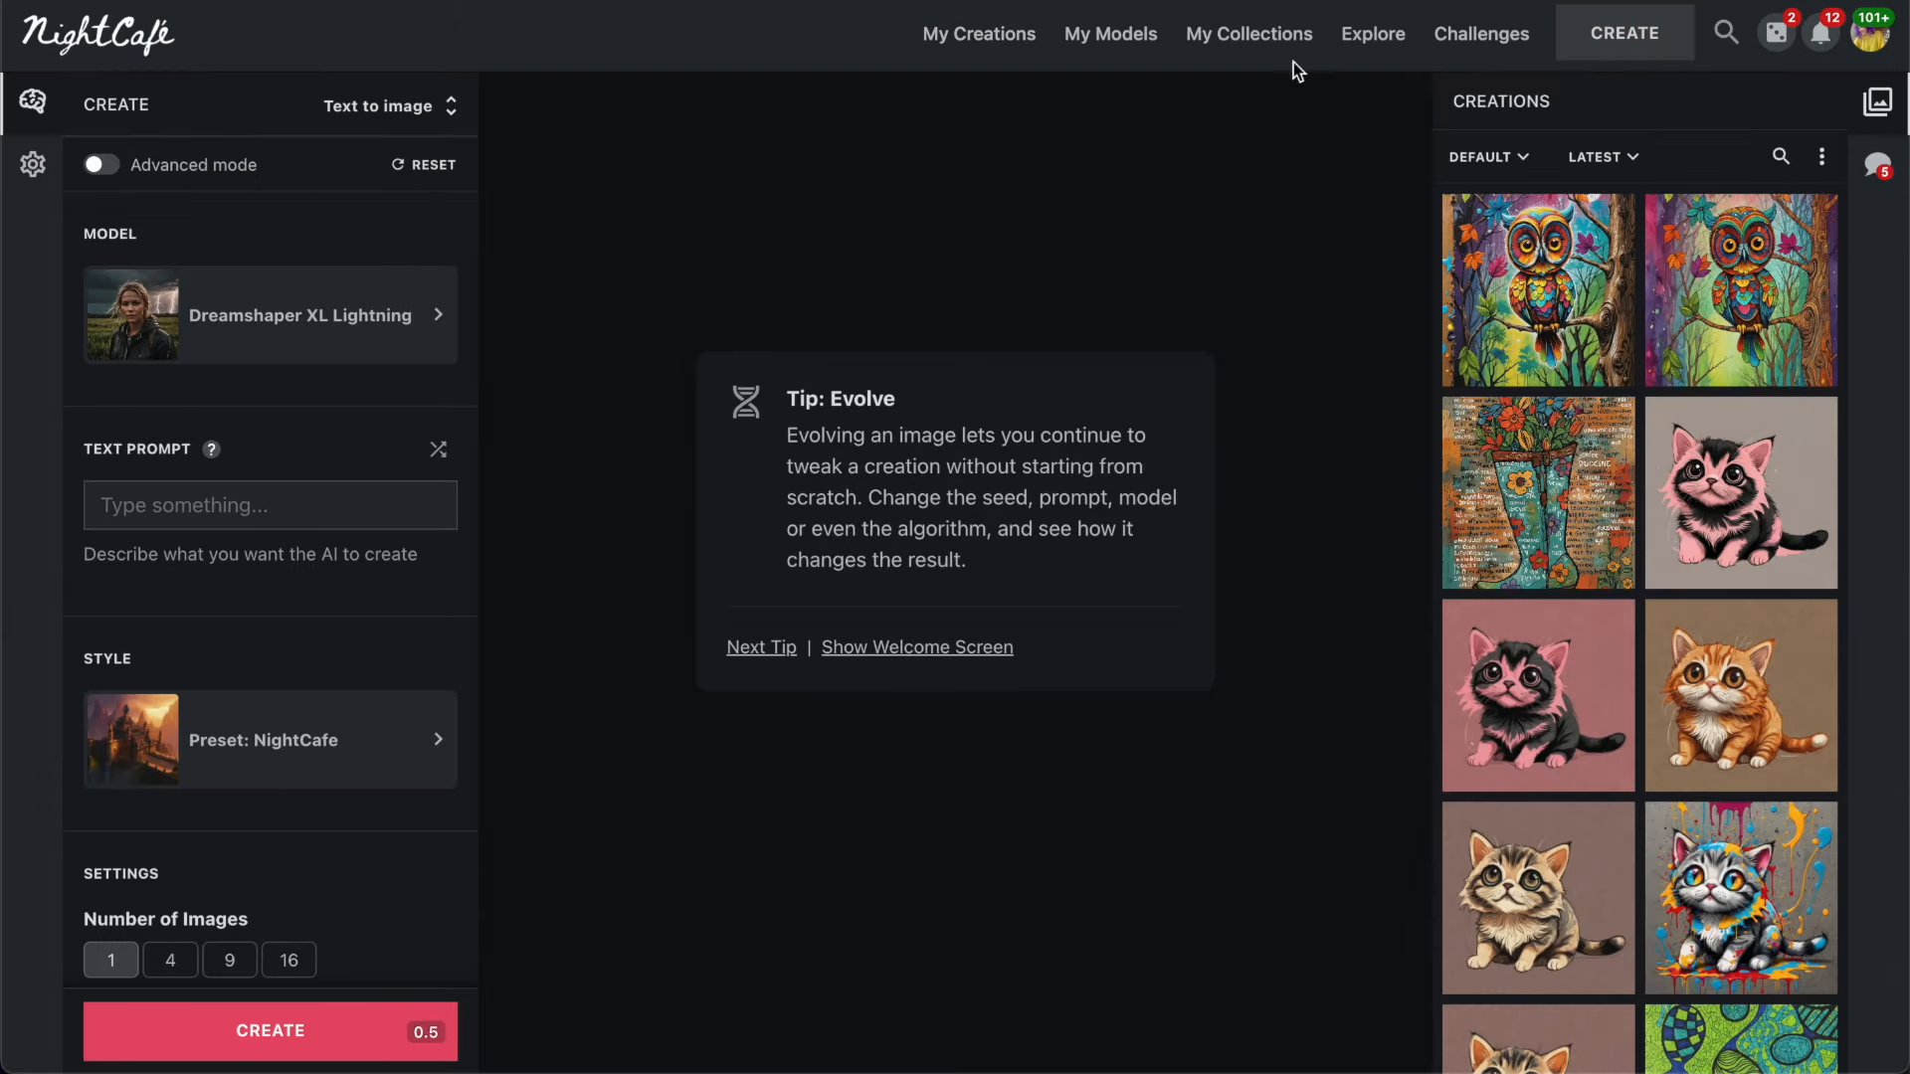
click(394, 118)
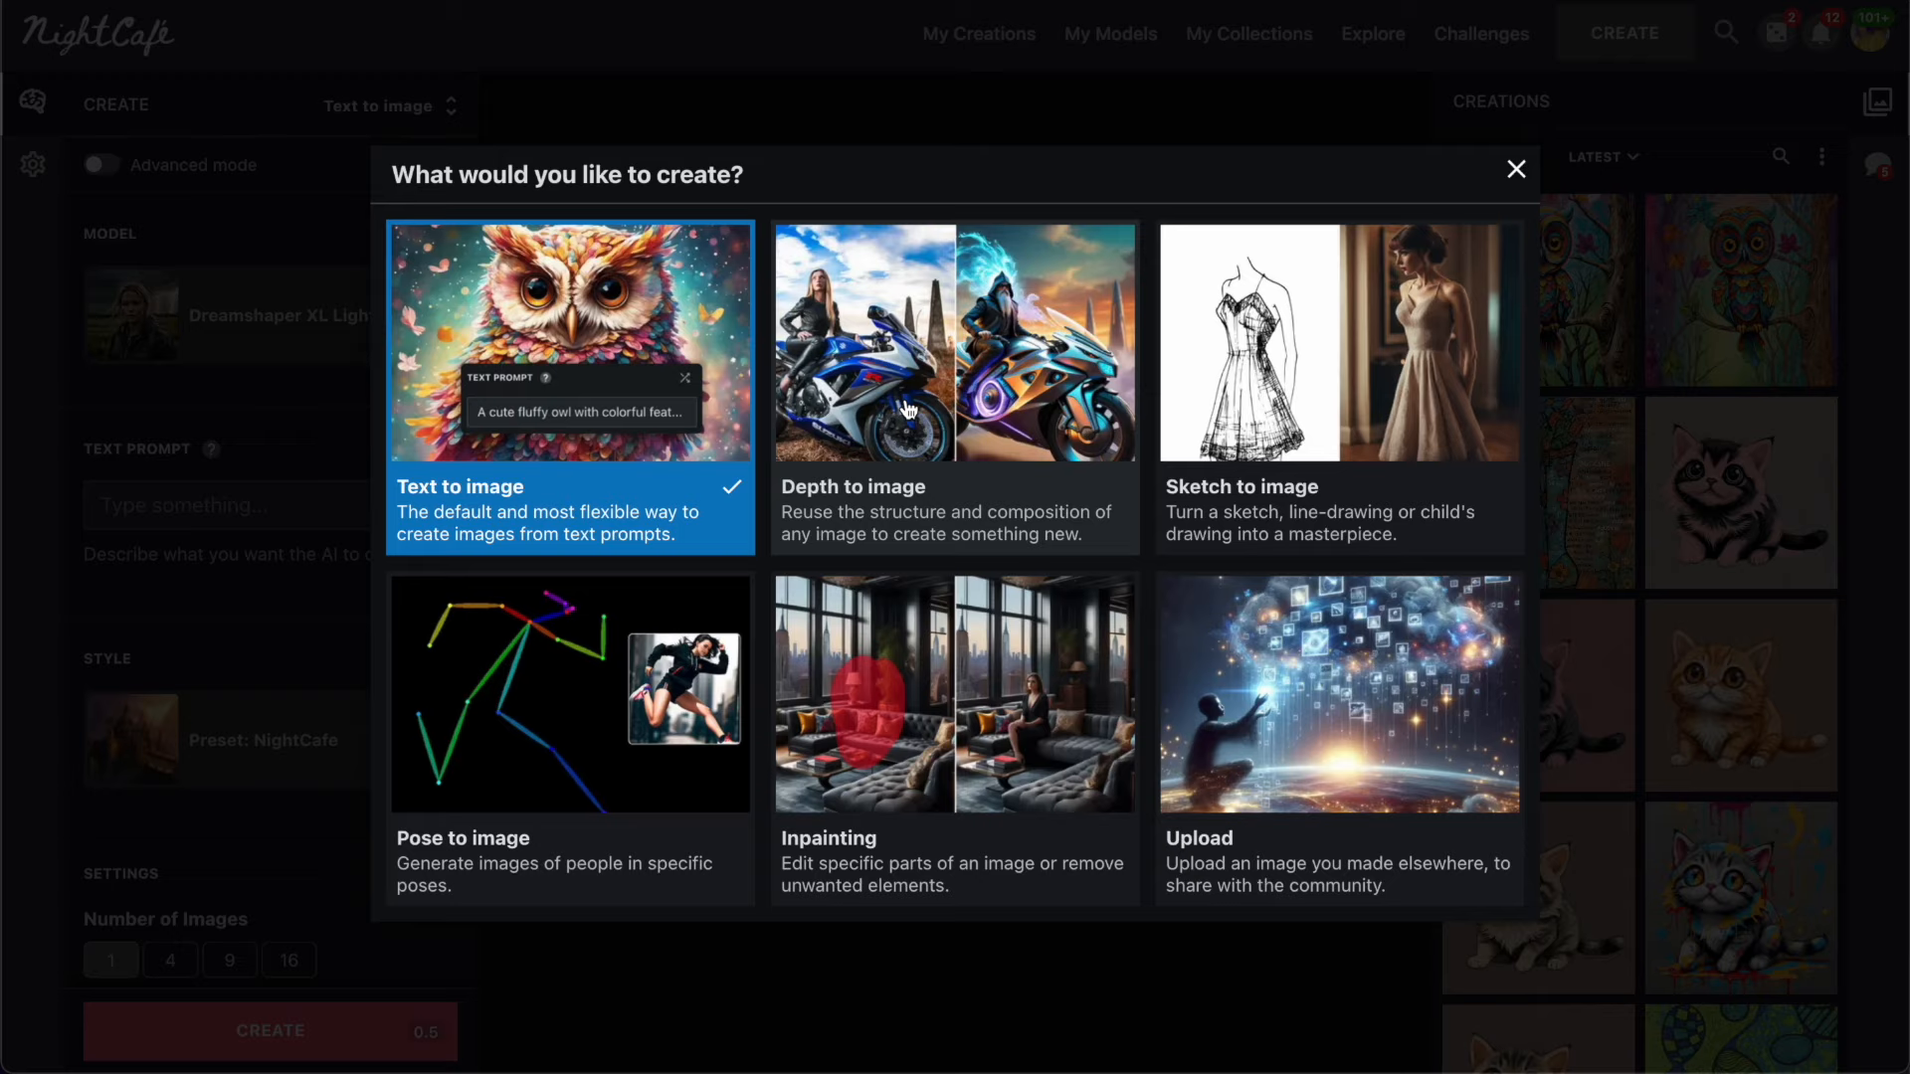
click(1343, 408)
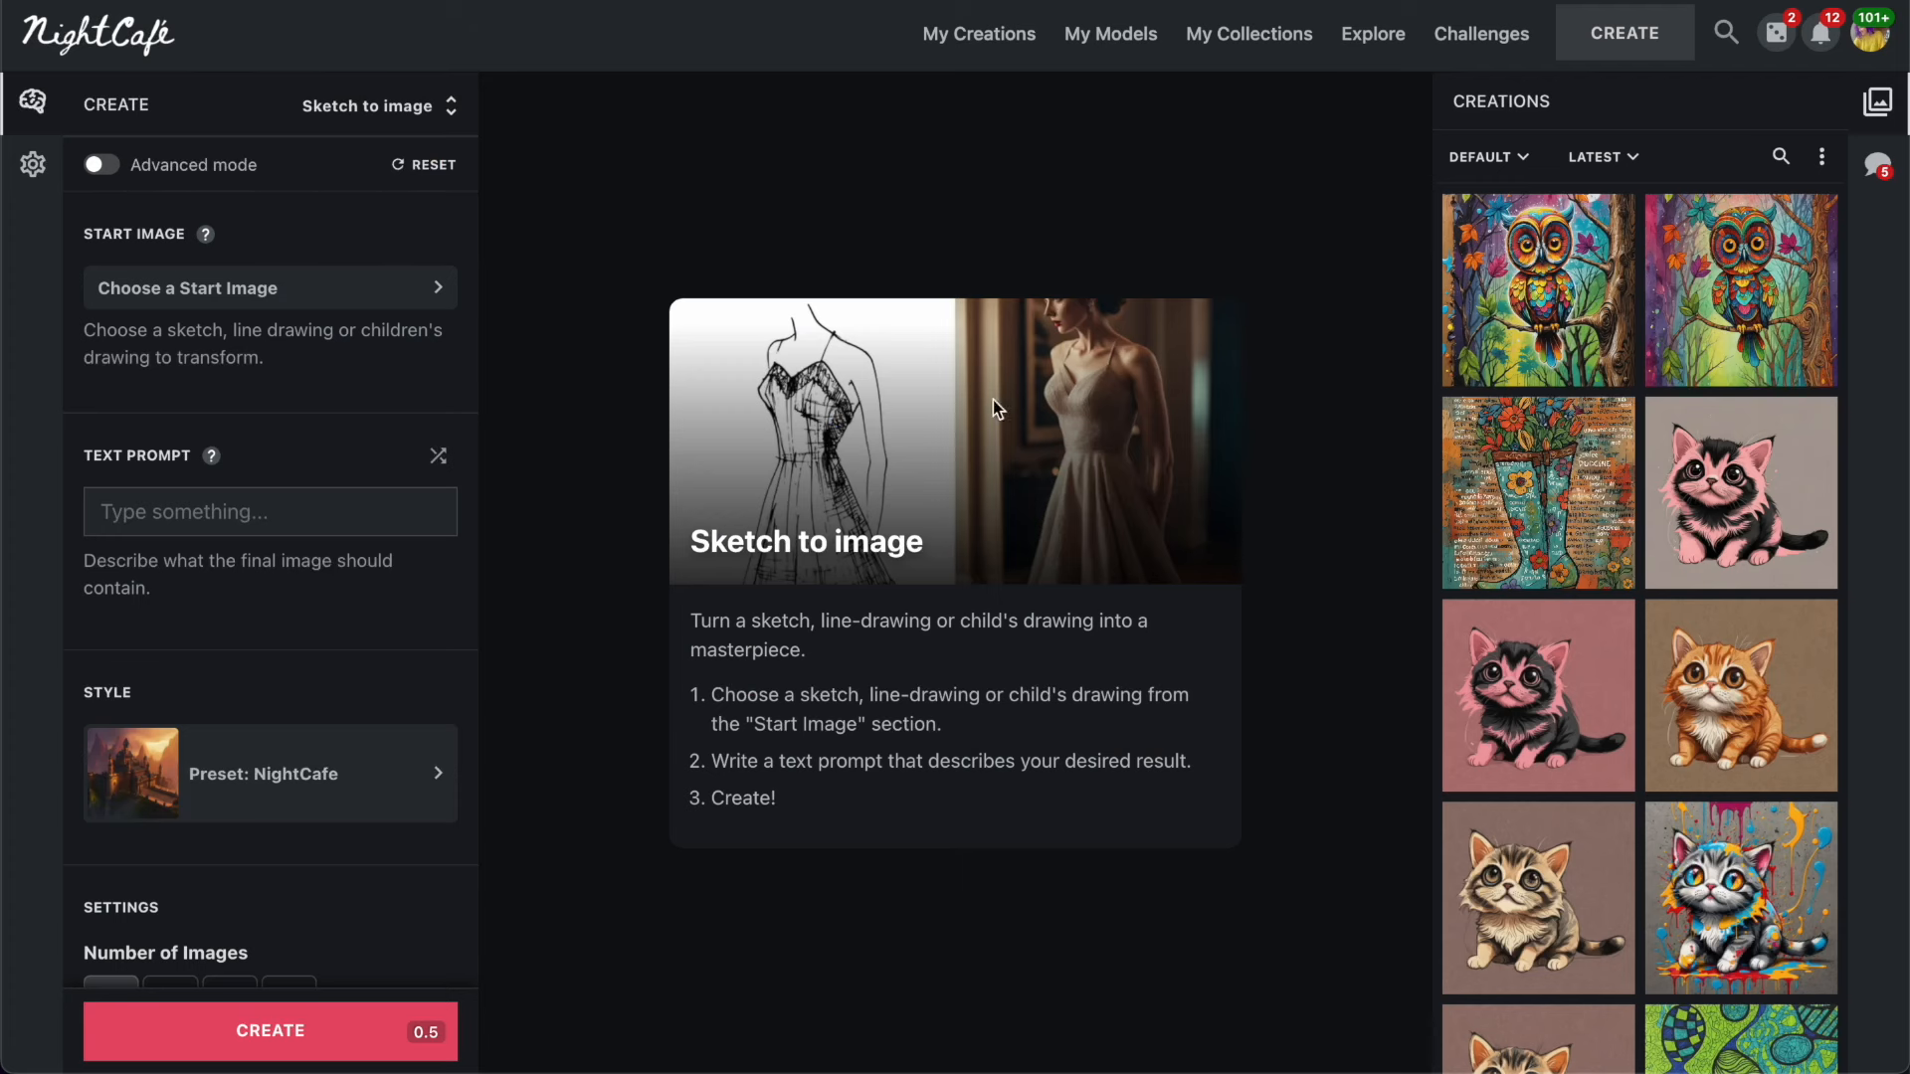
Choose the Pro-stamp mushroom house line drawing from the image library as the start image.
click(286, 287)
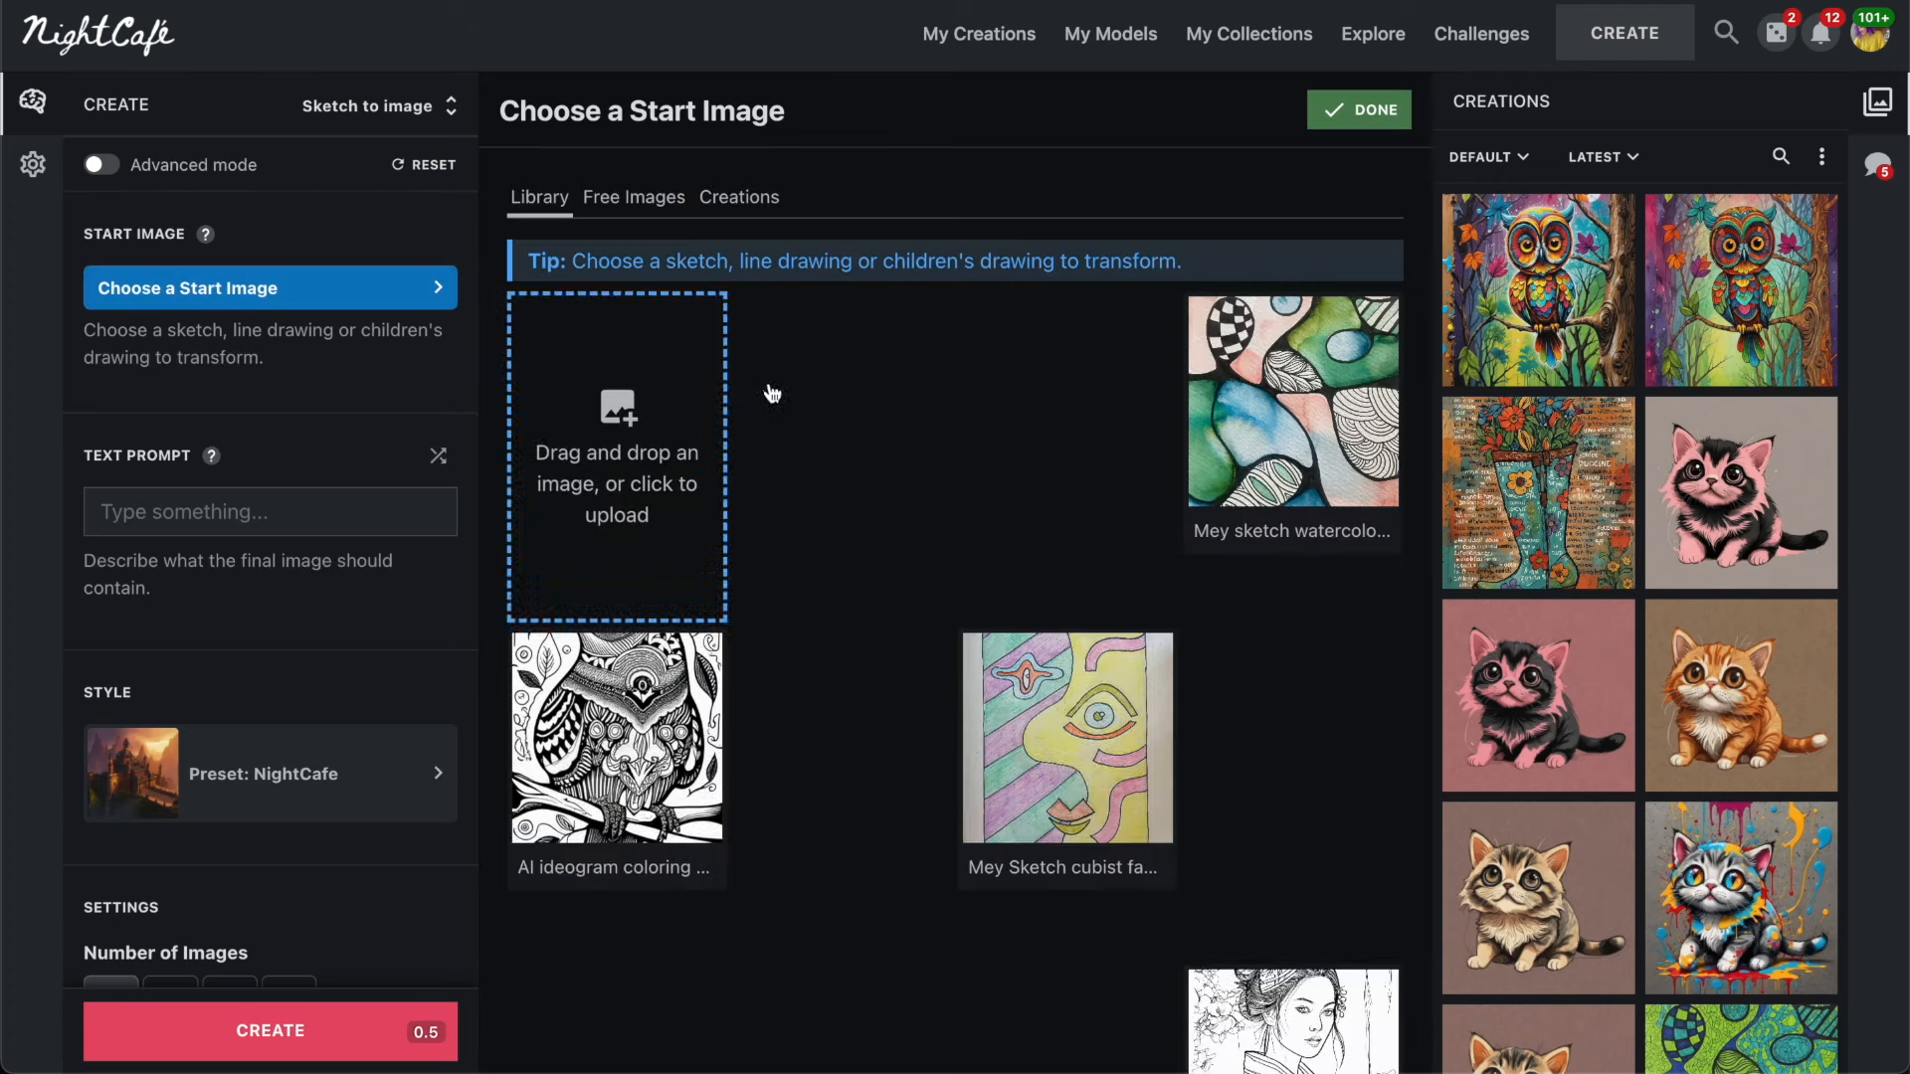
scroll(978, 540, down, 10)
scroll(977, 541, down, 4)
scroll(978, 541, up, 15)
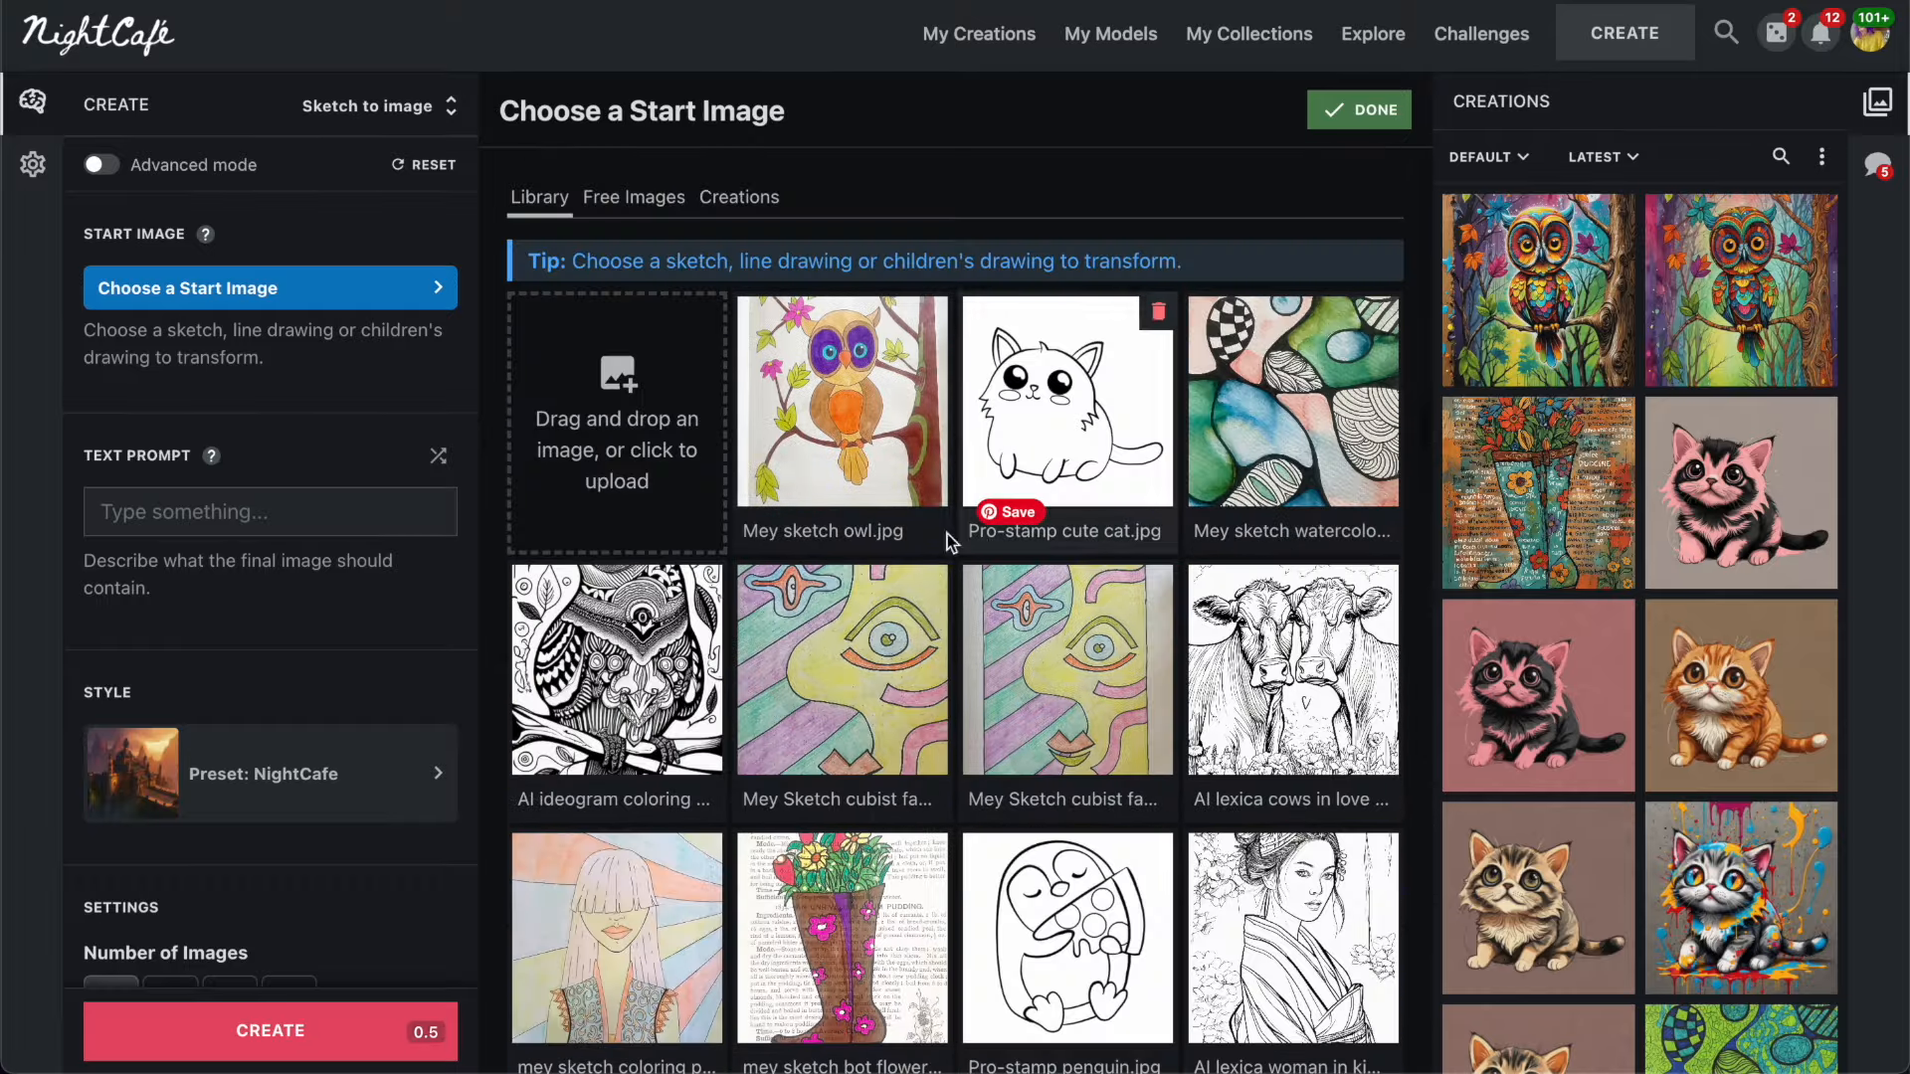
scroll(947, 534, down, 5)
scroll(895, 696, up, 5)
scroll(844, 826, down, 5)
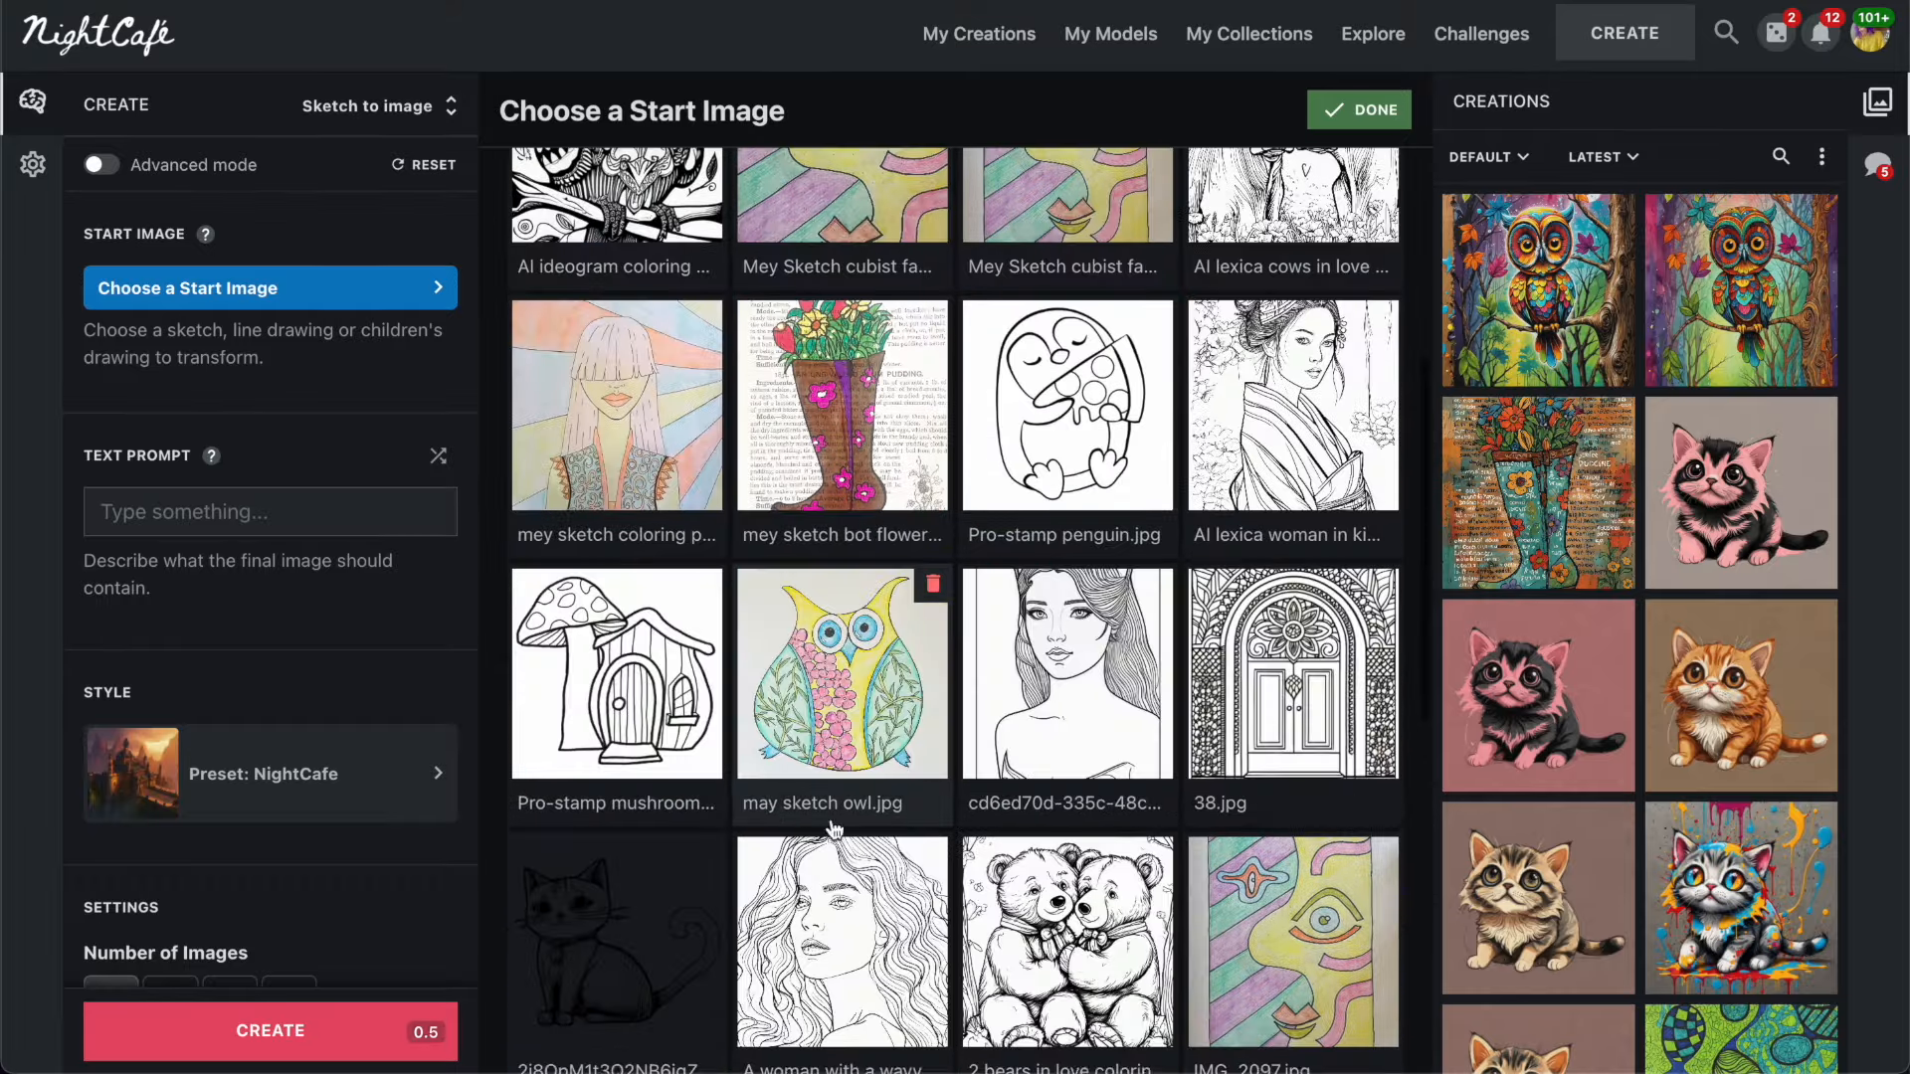
click(621, 704)
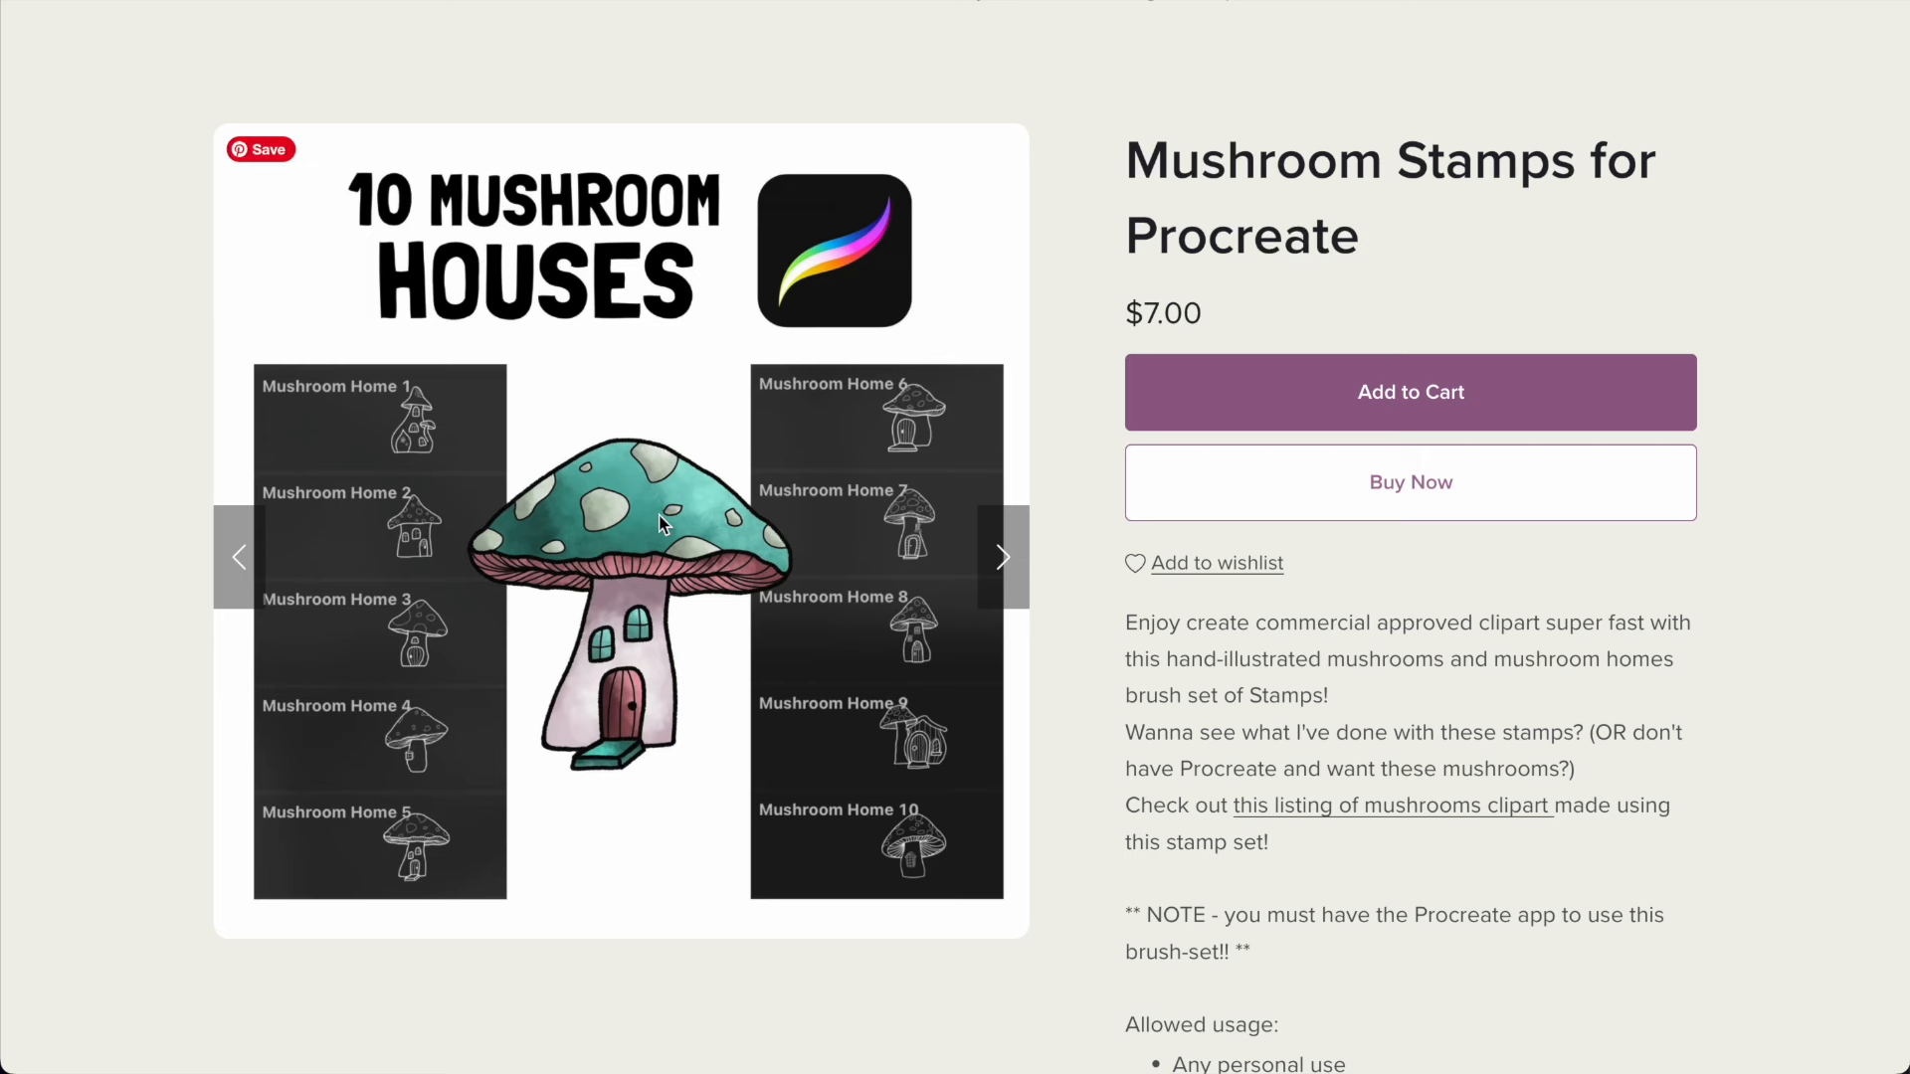
Look through the preview images of the Mushroom Stamps for Procreate product page.
click(1005, 553)
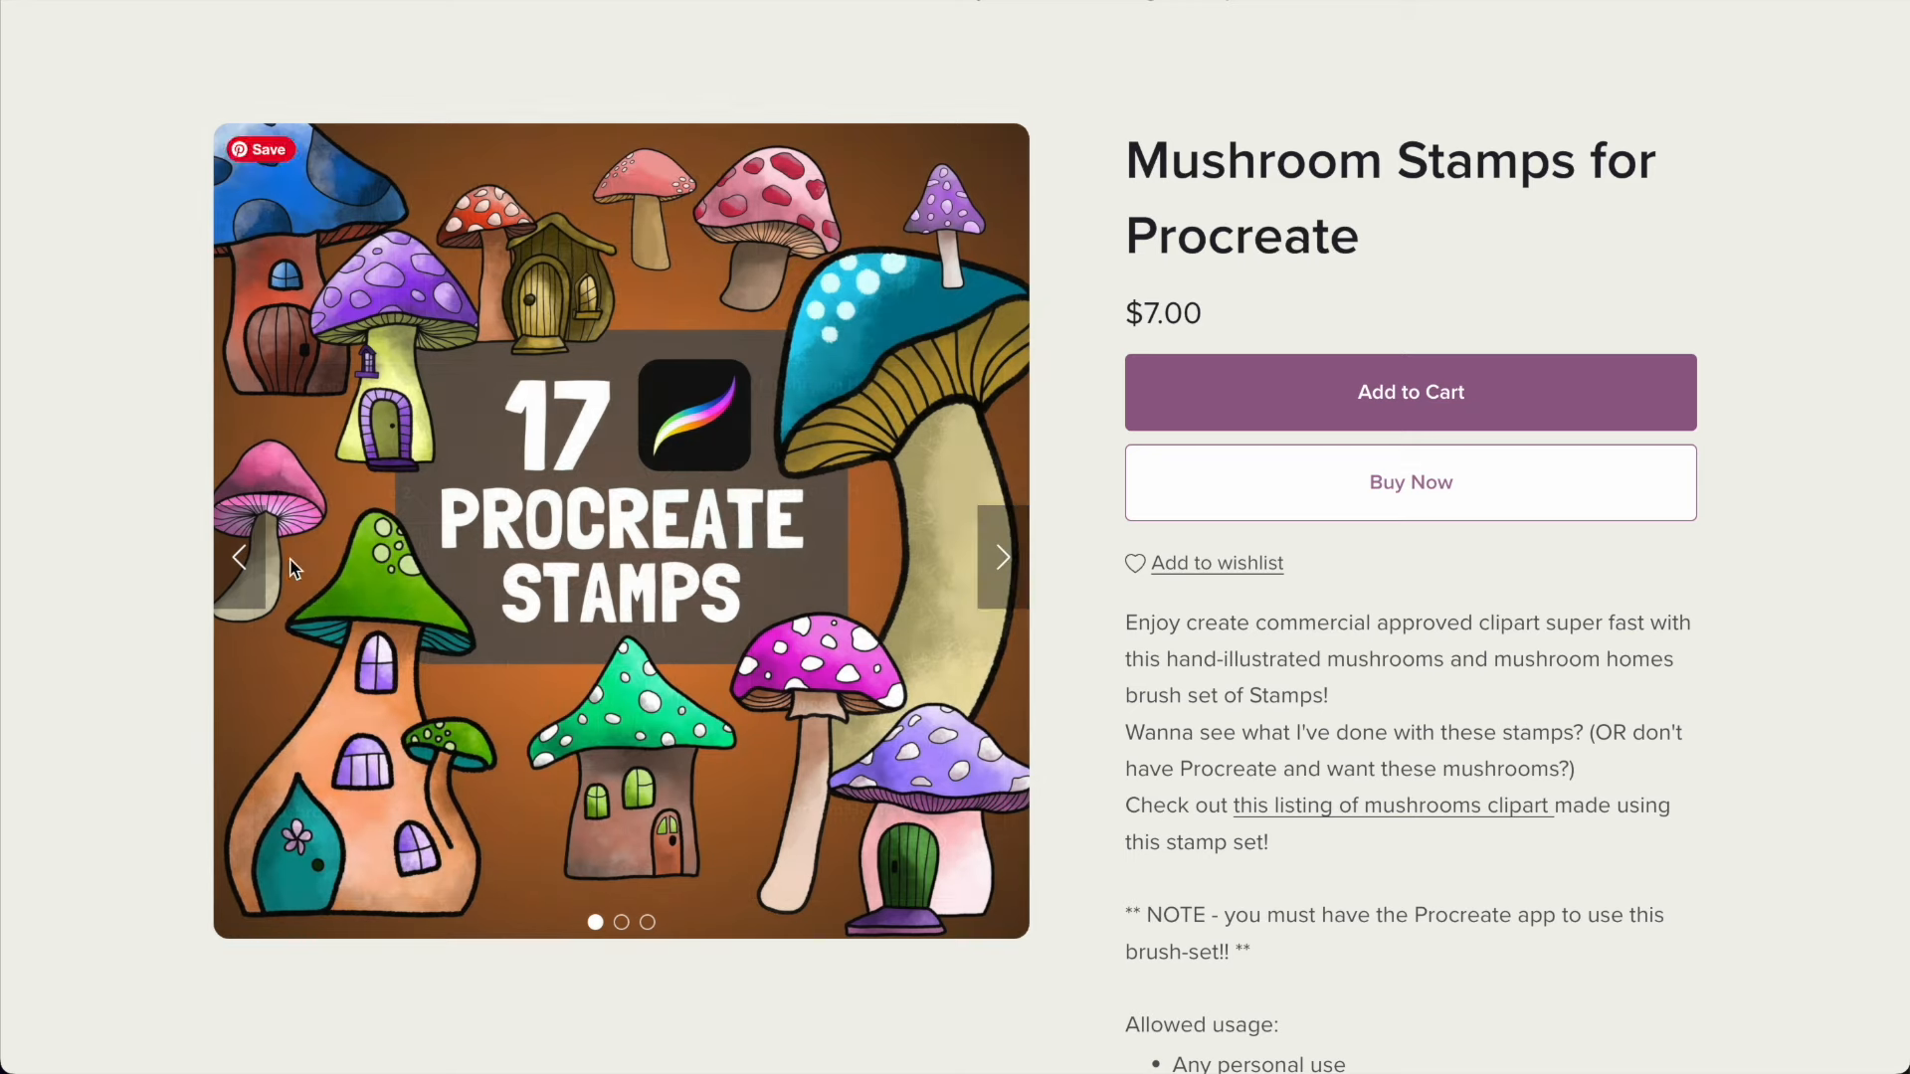
click(246, 559)
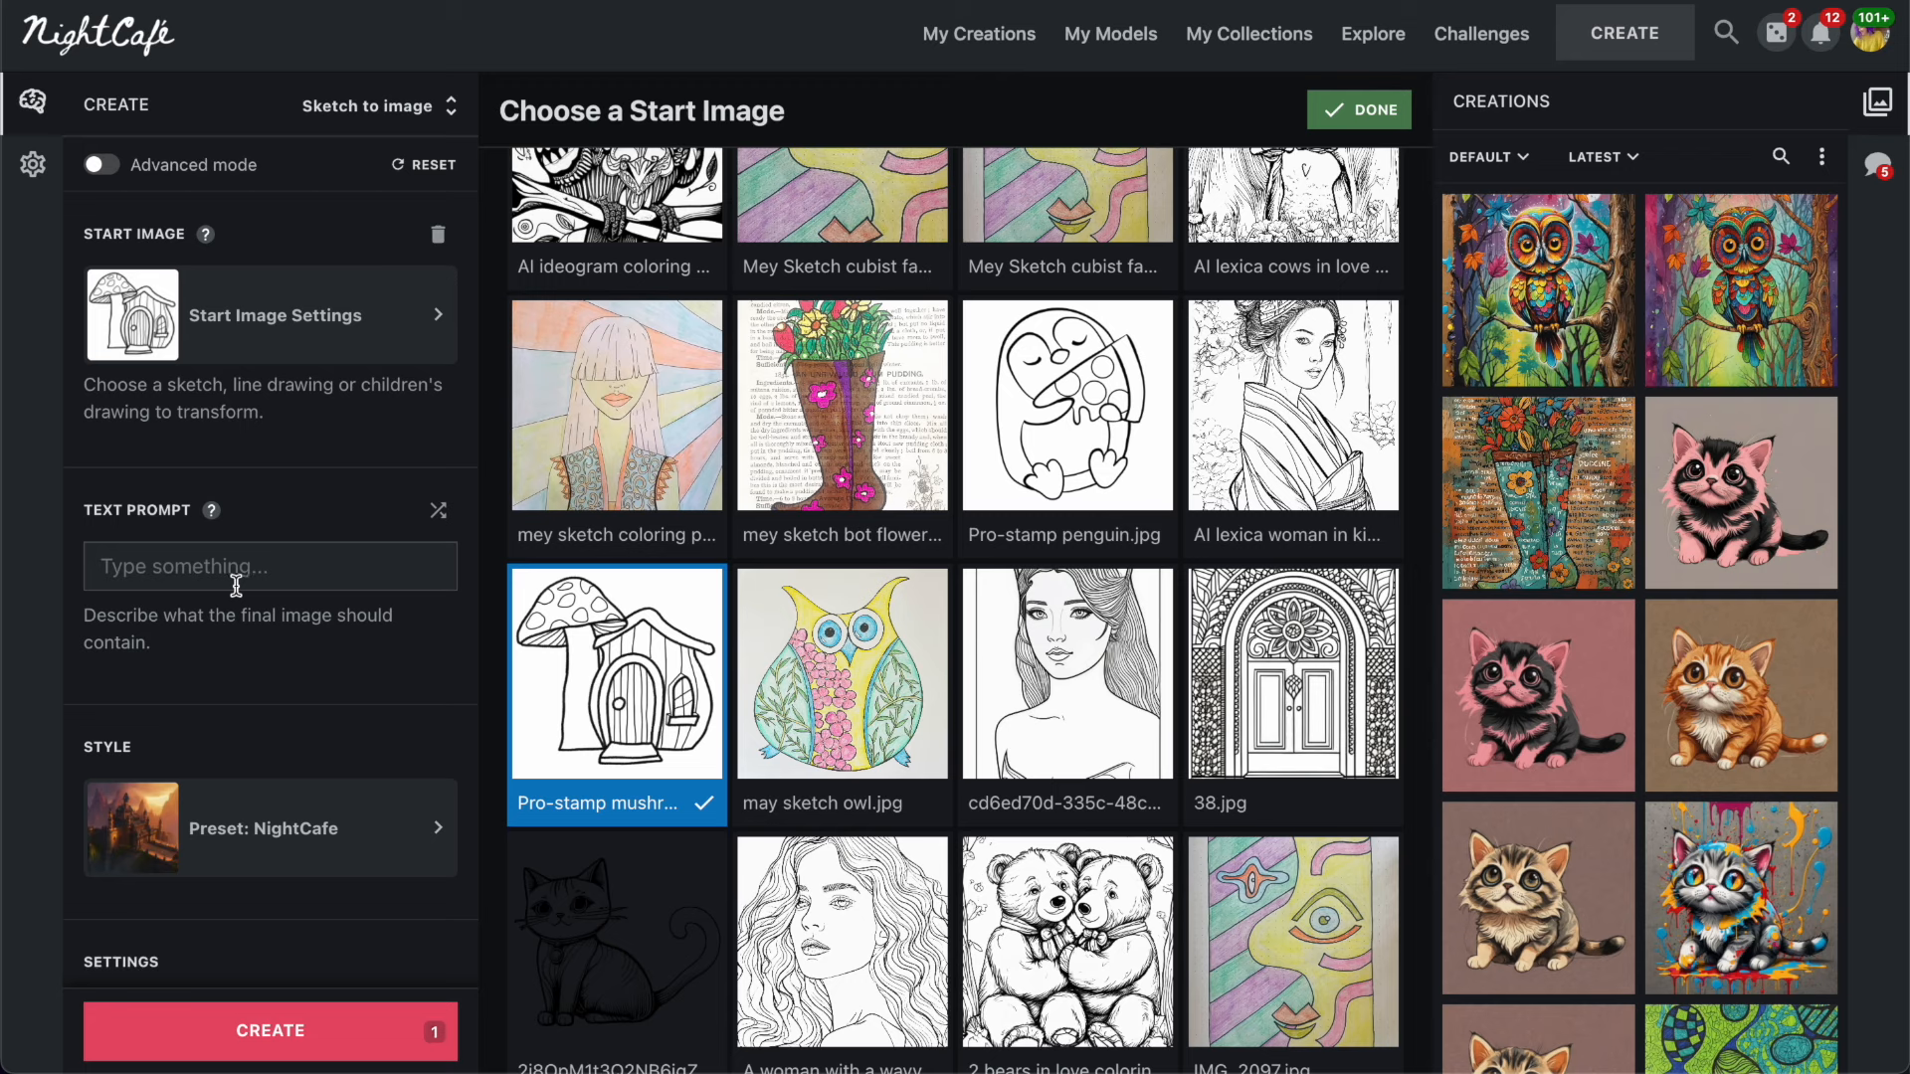
Generate an image from the sketch with the prompt "magical fairytale mushroom house" and the Vibrant preset style.
click(175, 565)
text(magical fairytale mushroom house)
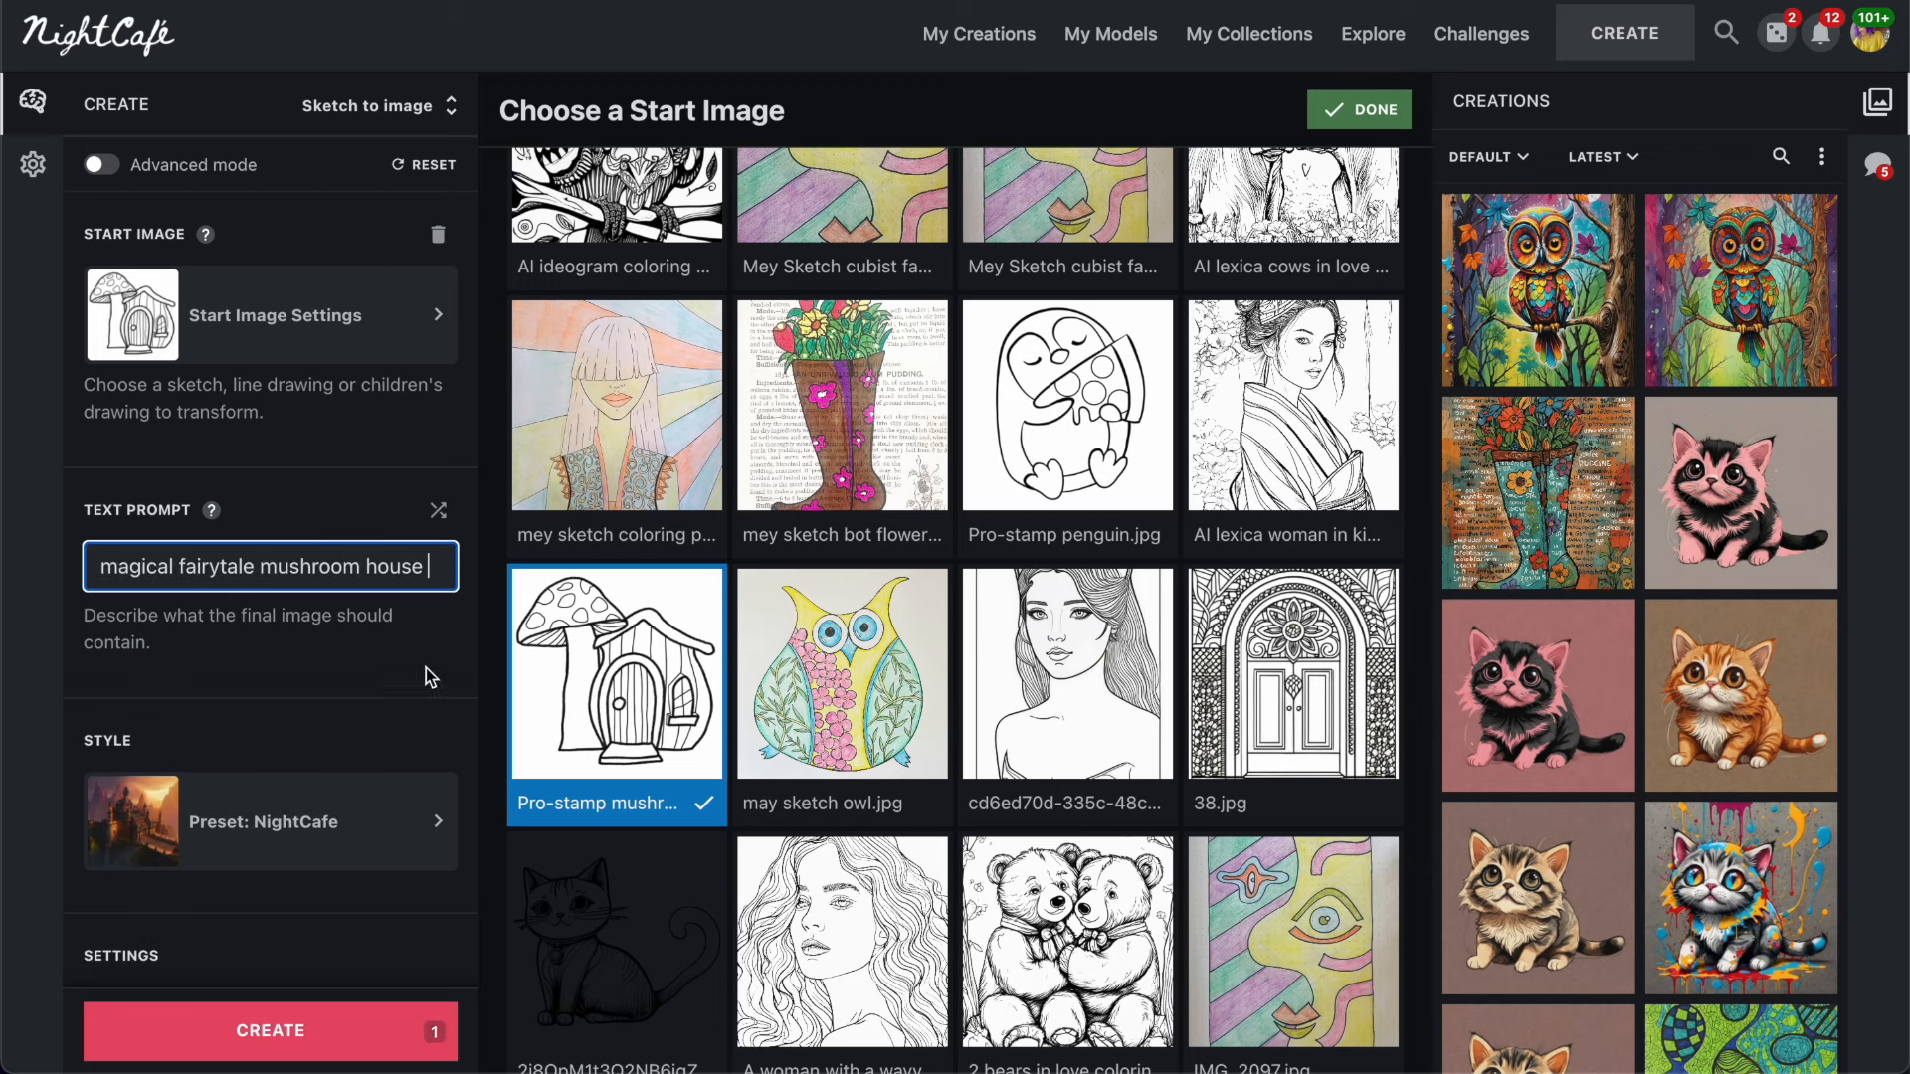
click(301, 824)
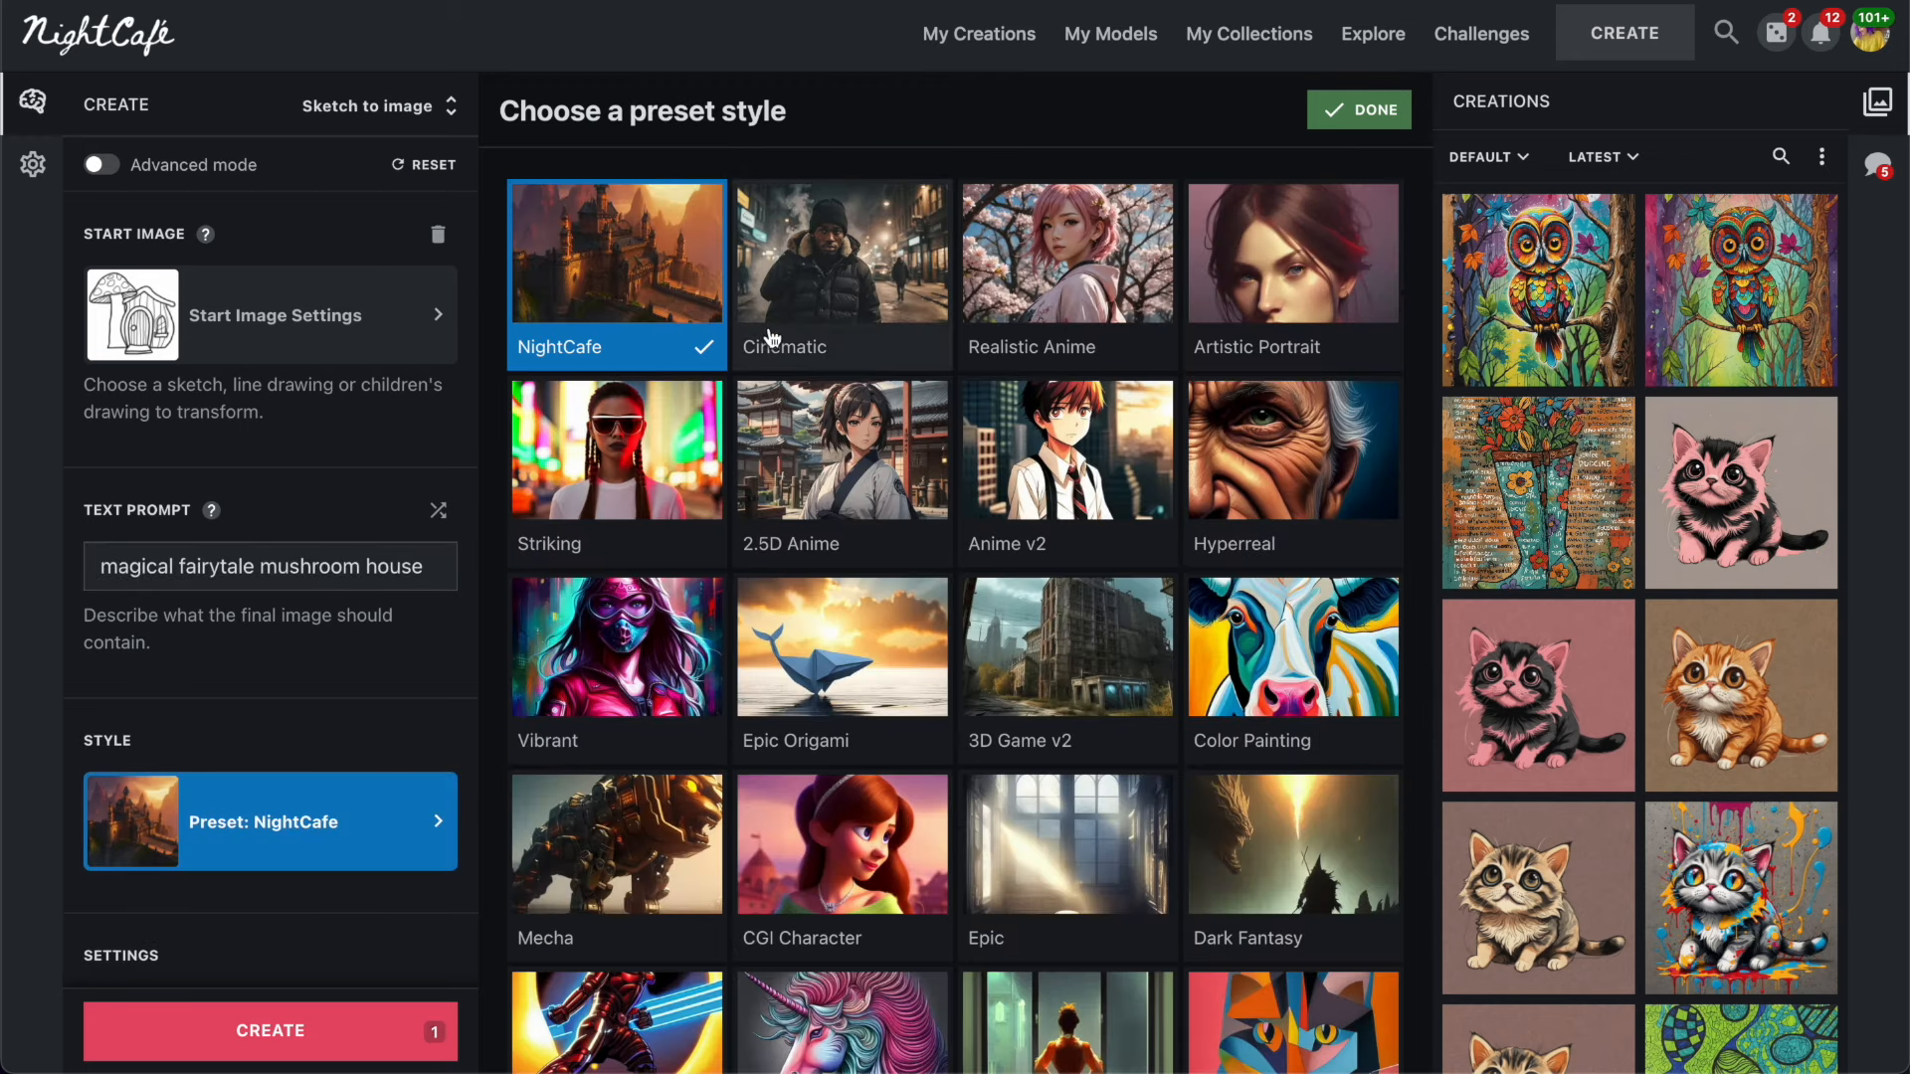
click(604, 683)
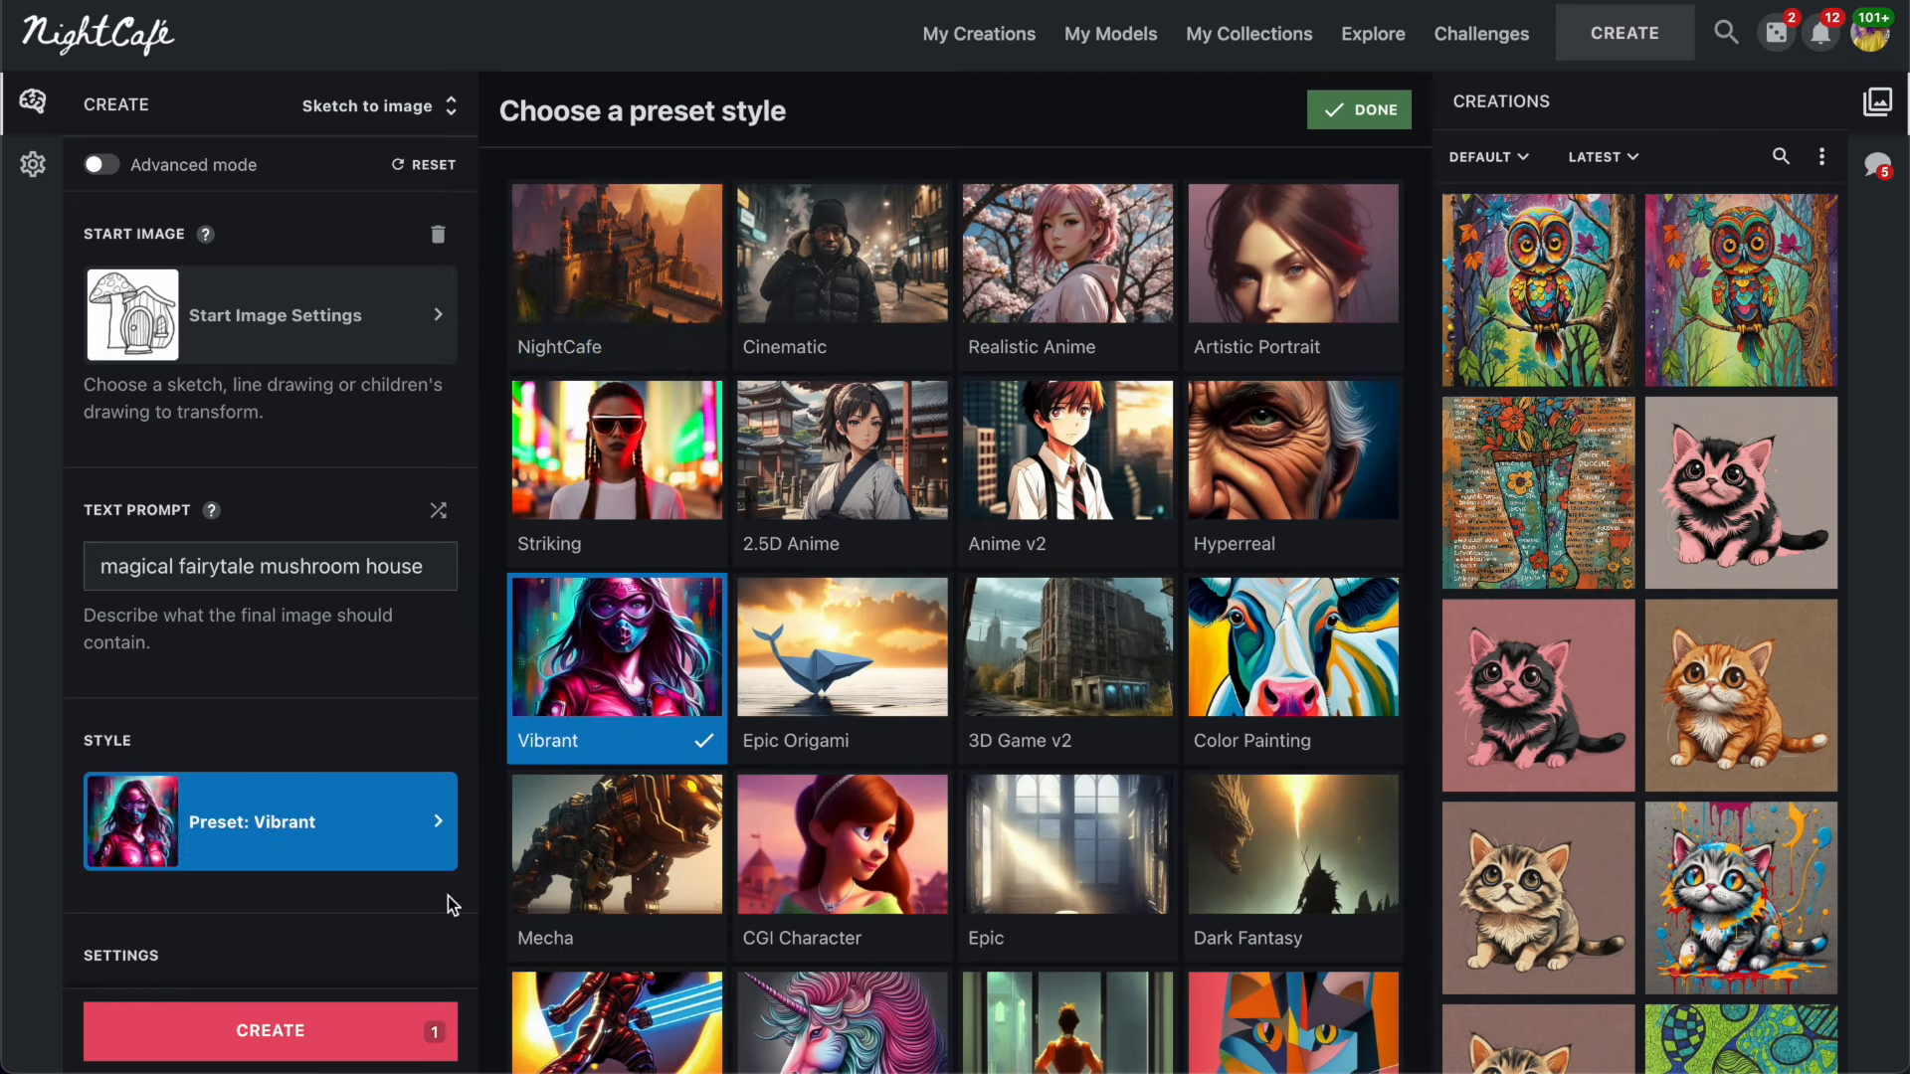
click(333, 1045)
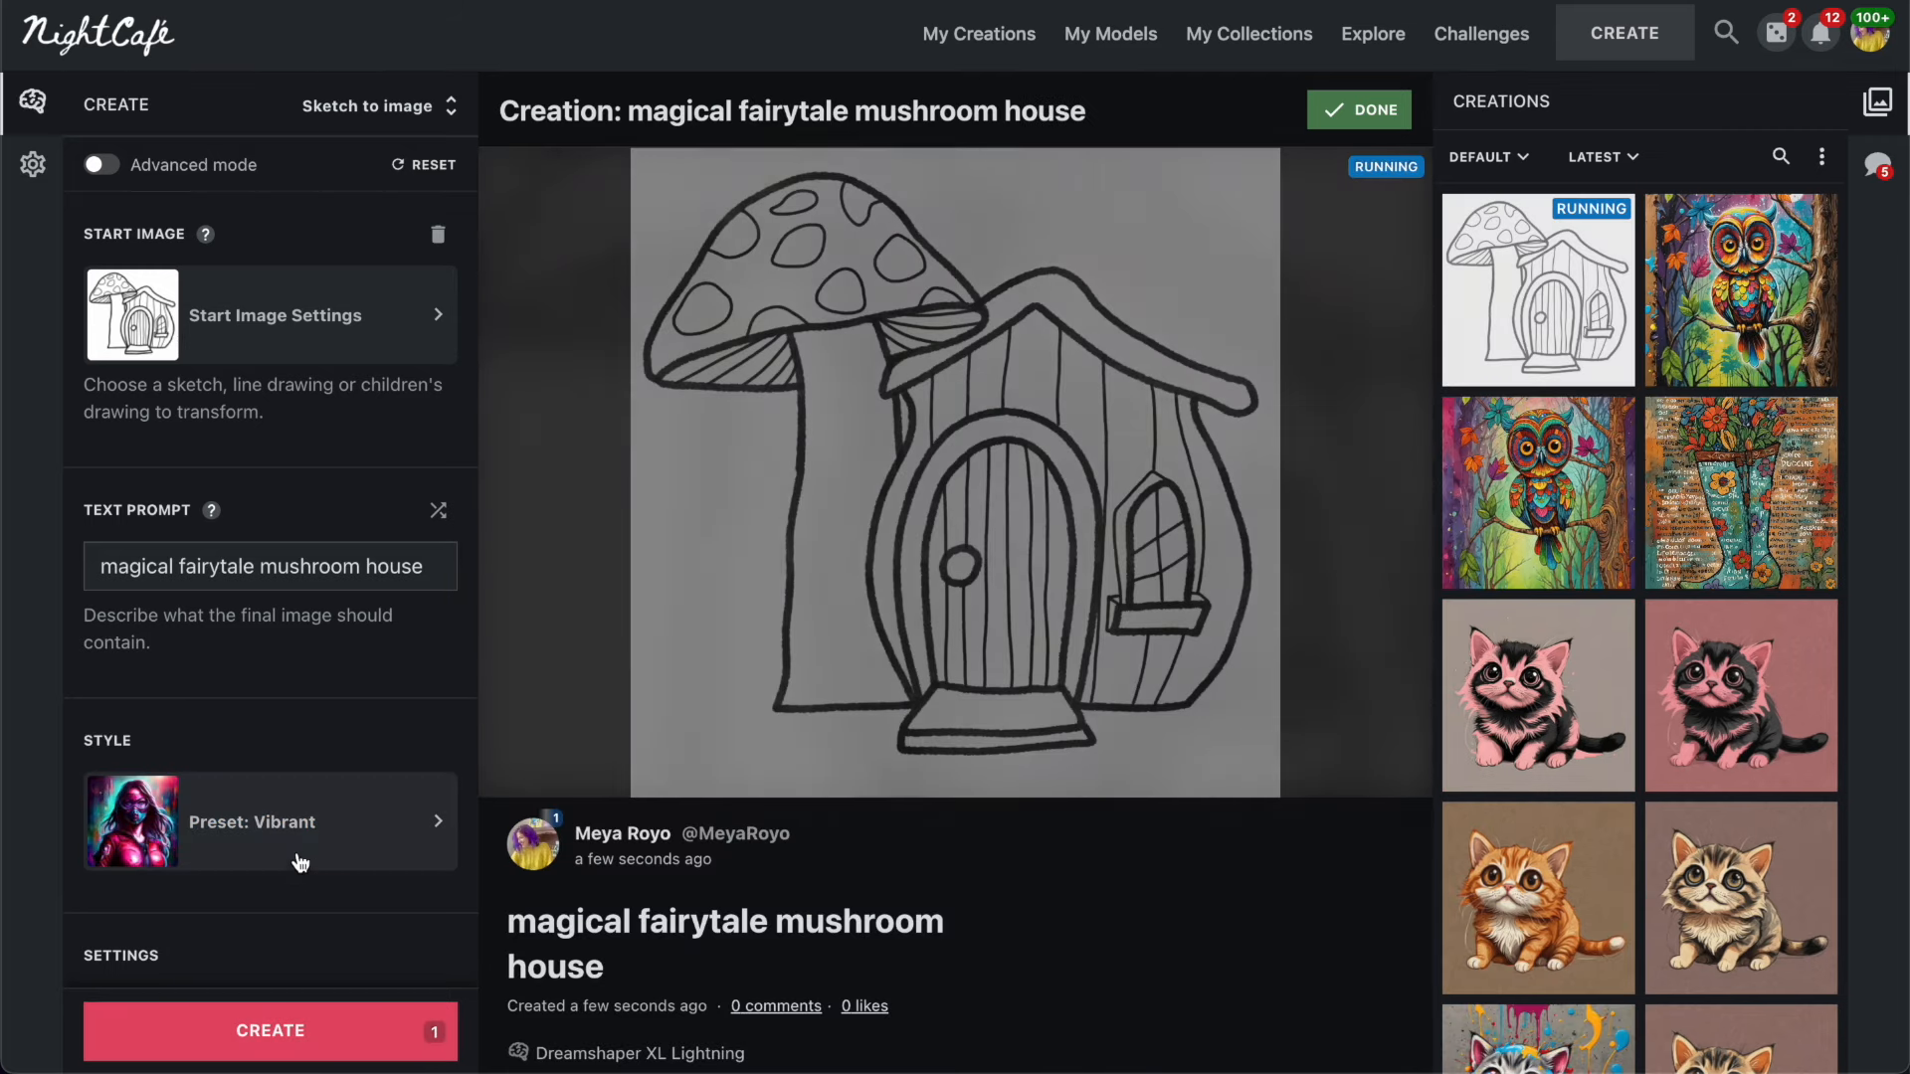
Generate another version of the mushroom house with the NightCafe preset style.
click(299, 851)
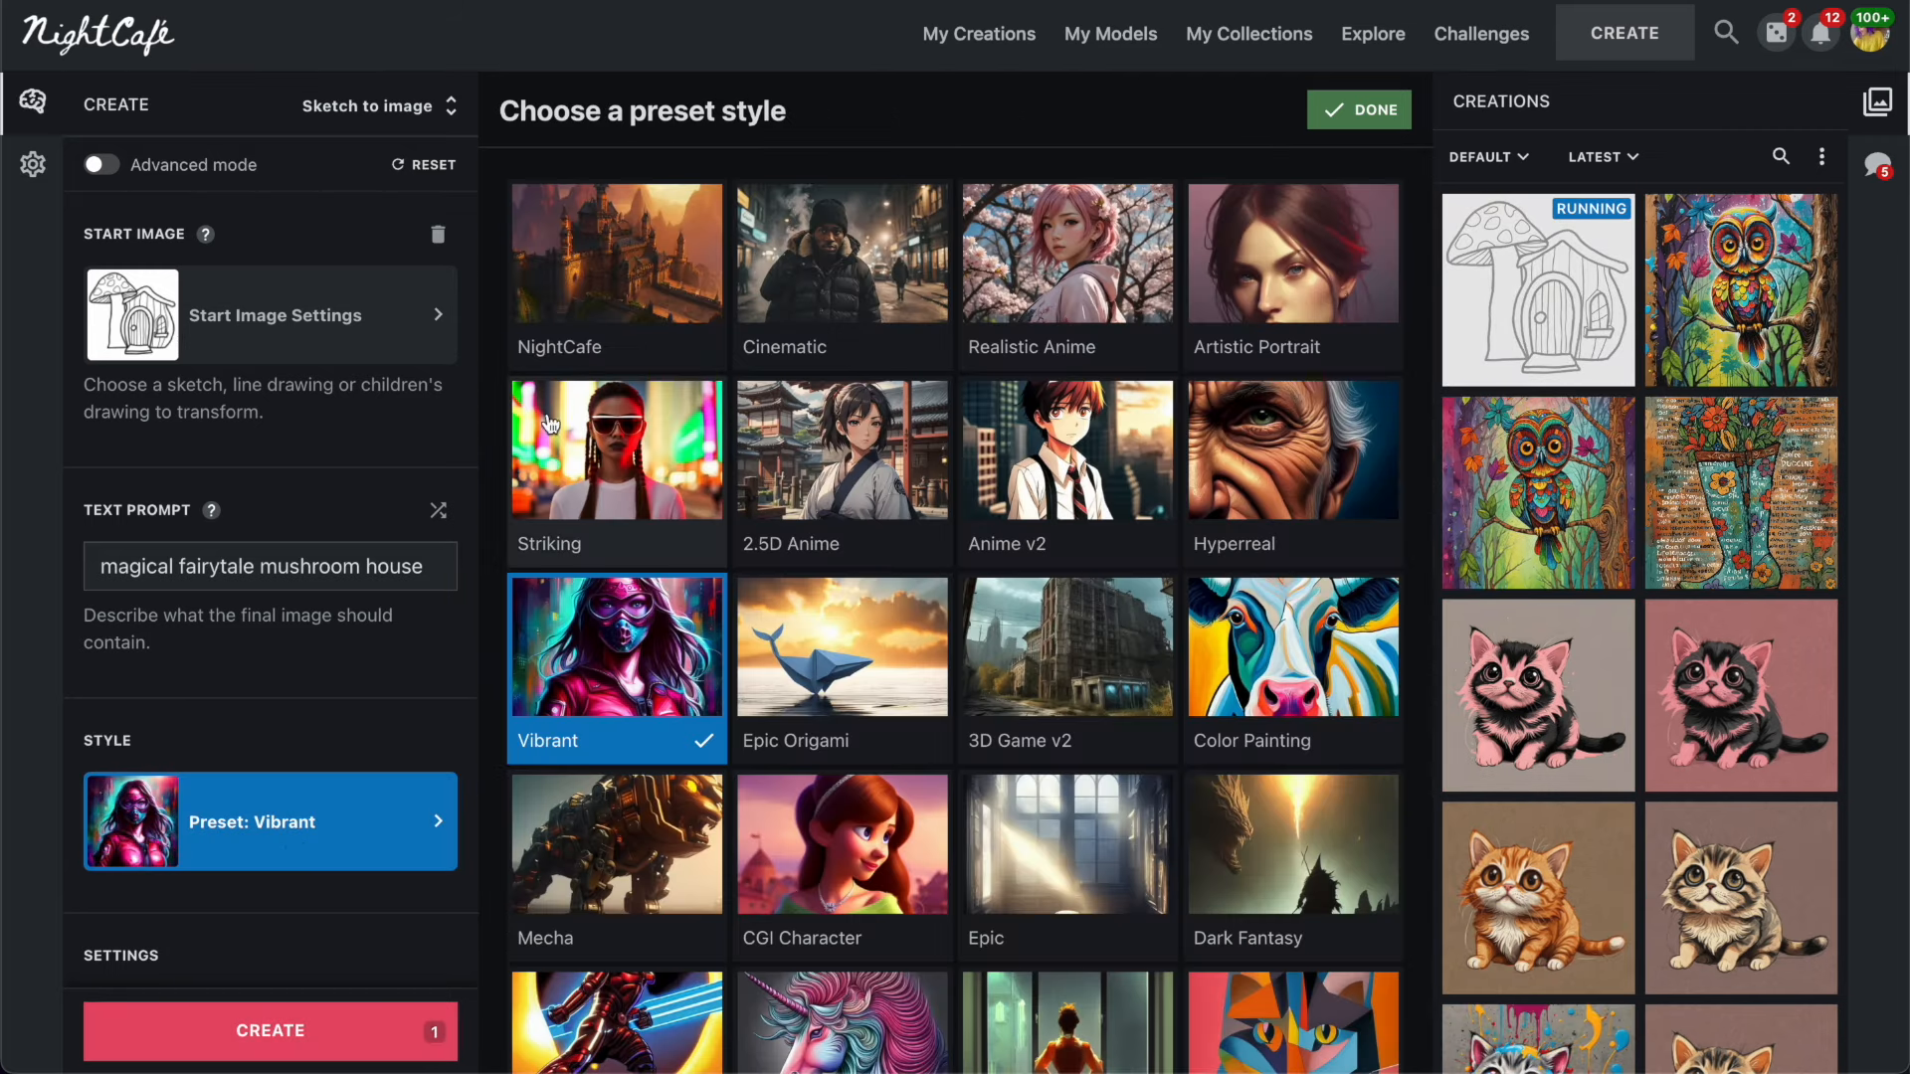
click(610, 261)
click(277, 1031)
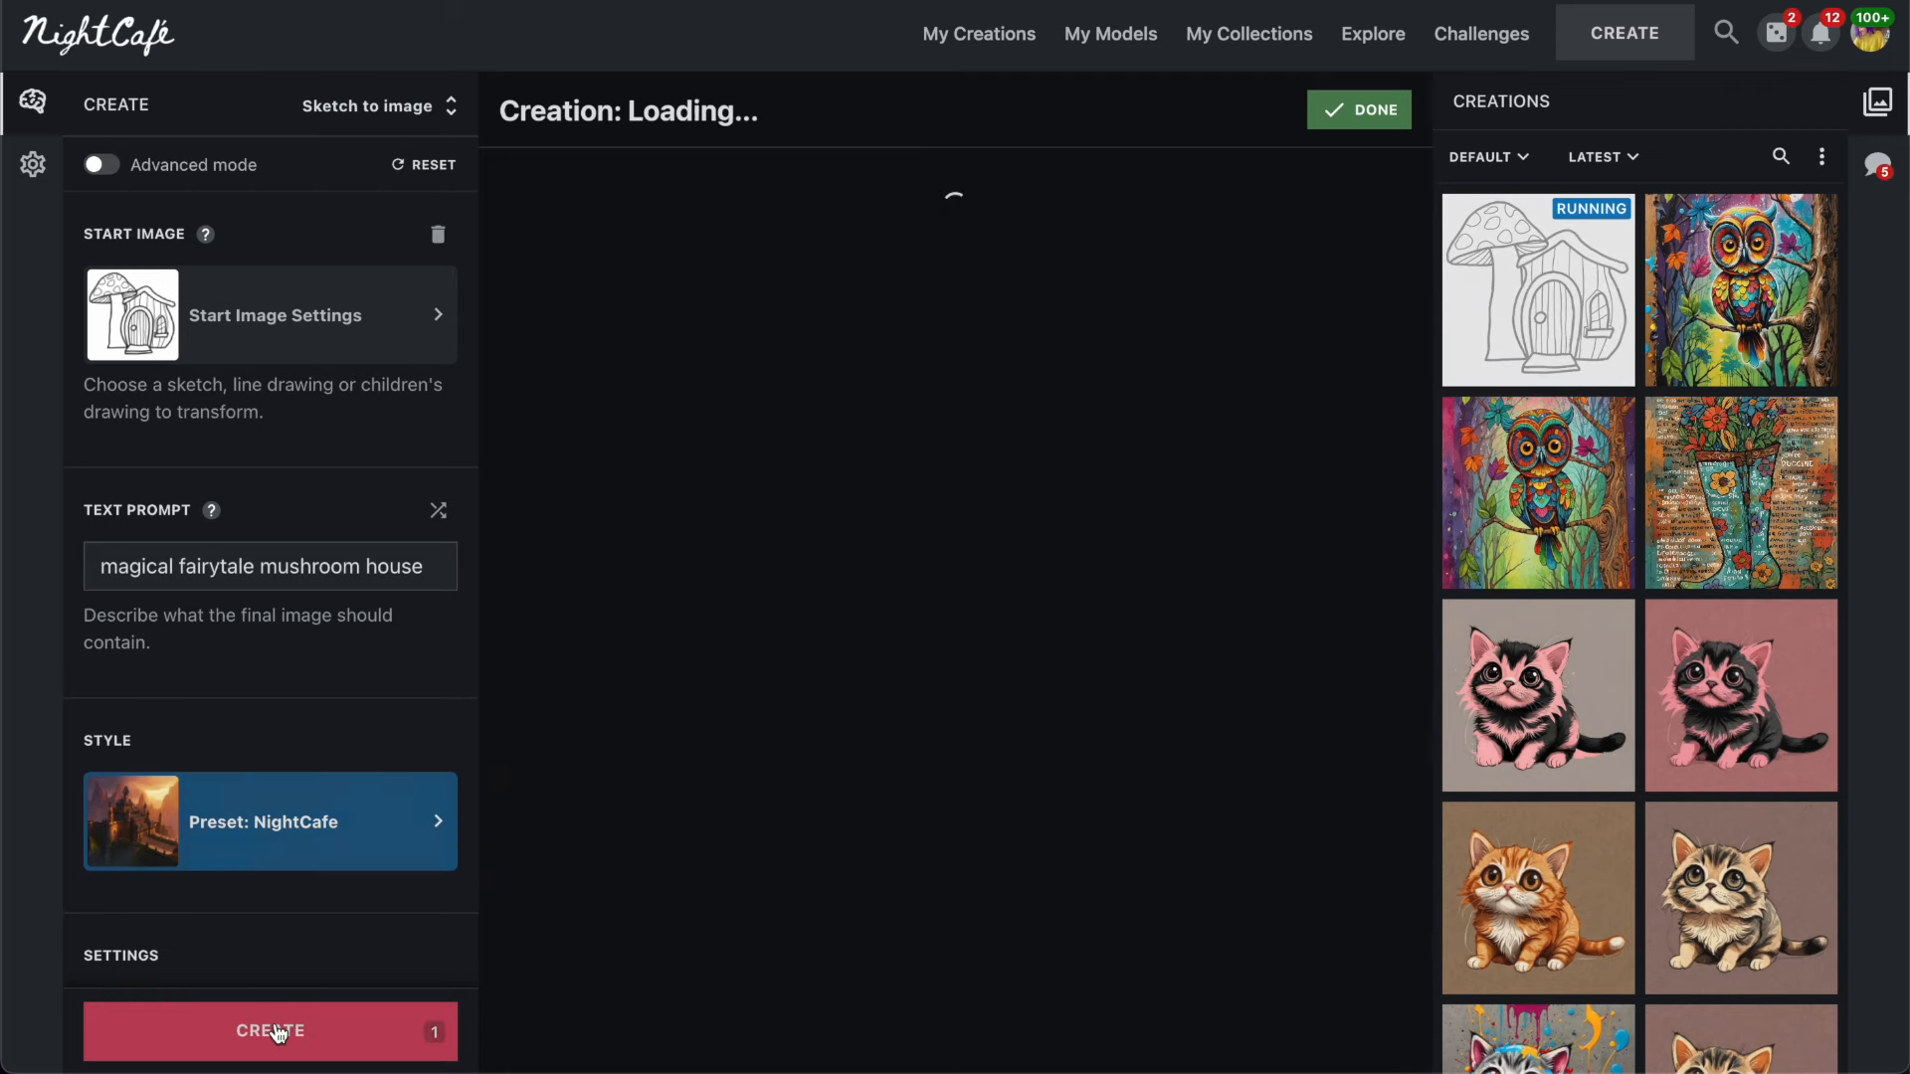
Generate two more mushroom house versions, one with the Color Painting preset and one with the Epic Origami preset.
click(248, 823)
scroll(799, 669, down, 3)
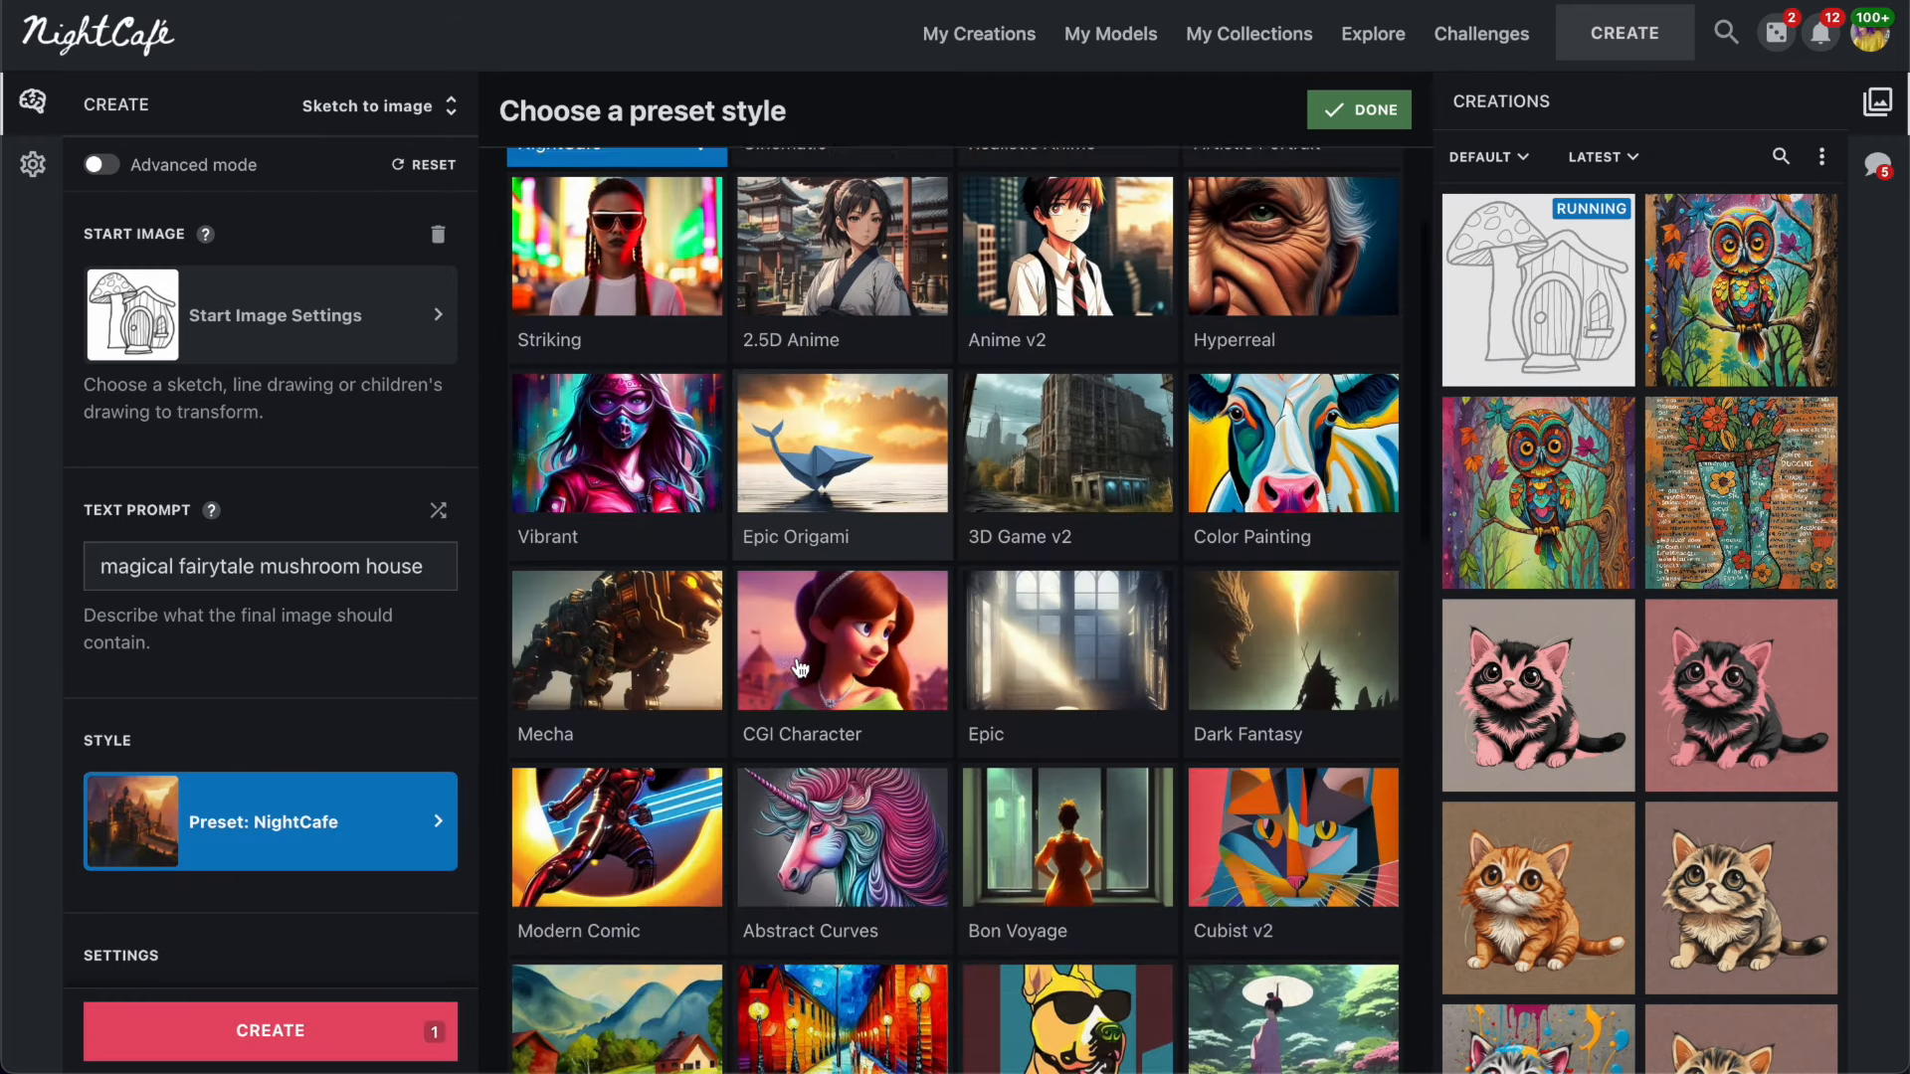
click(1293, 413)
click(279, 1030)
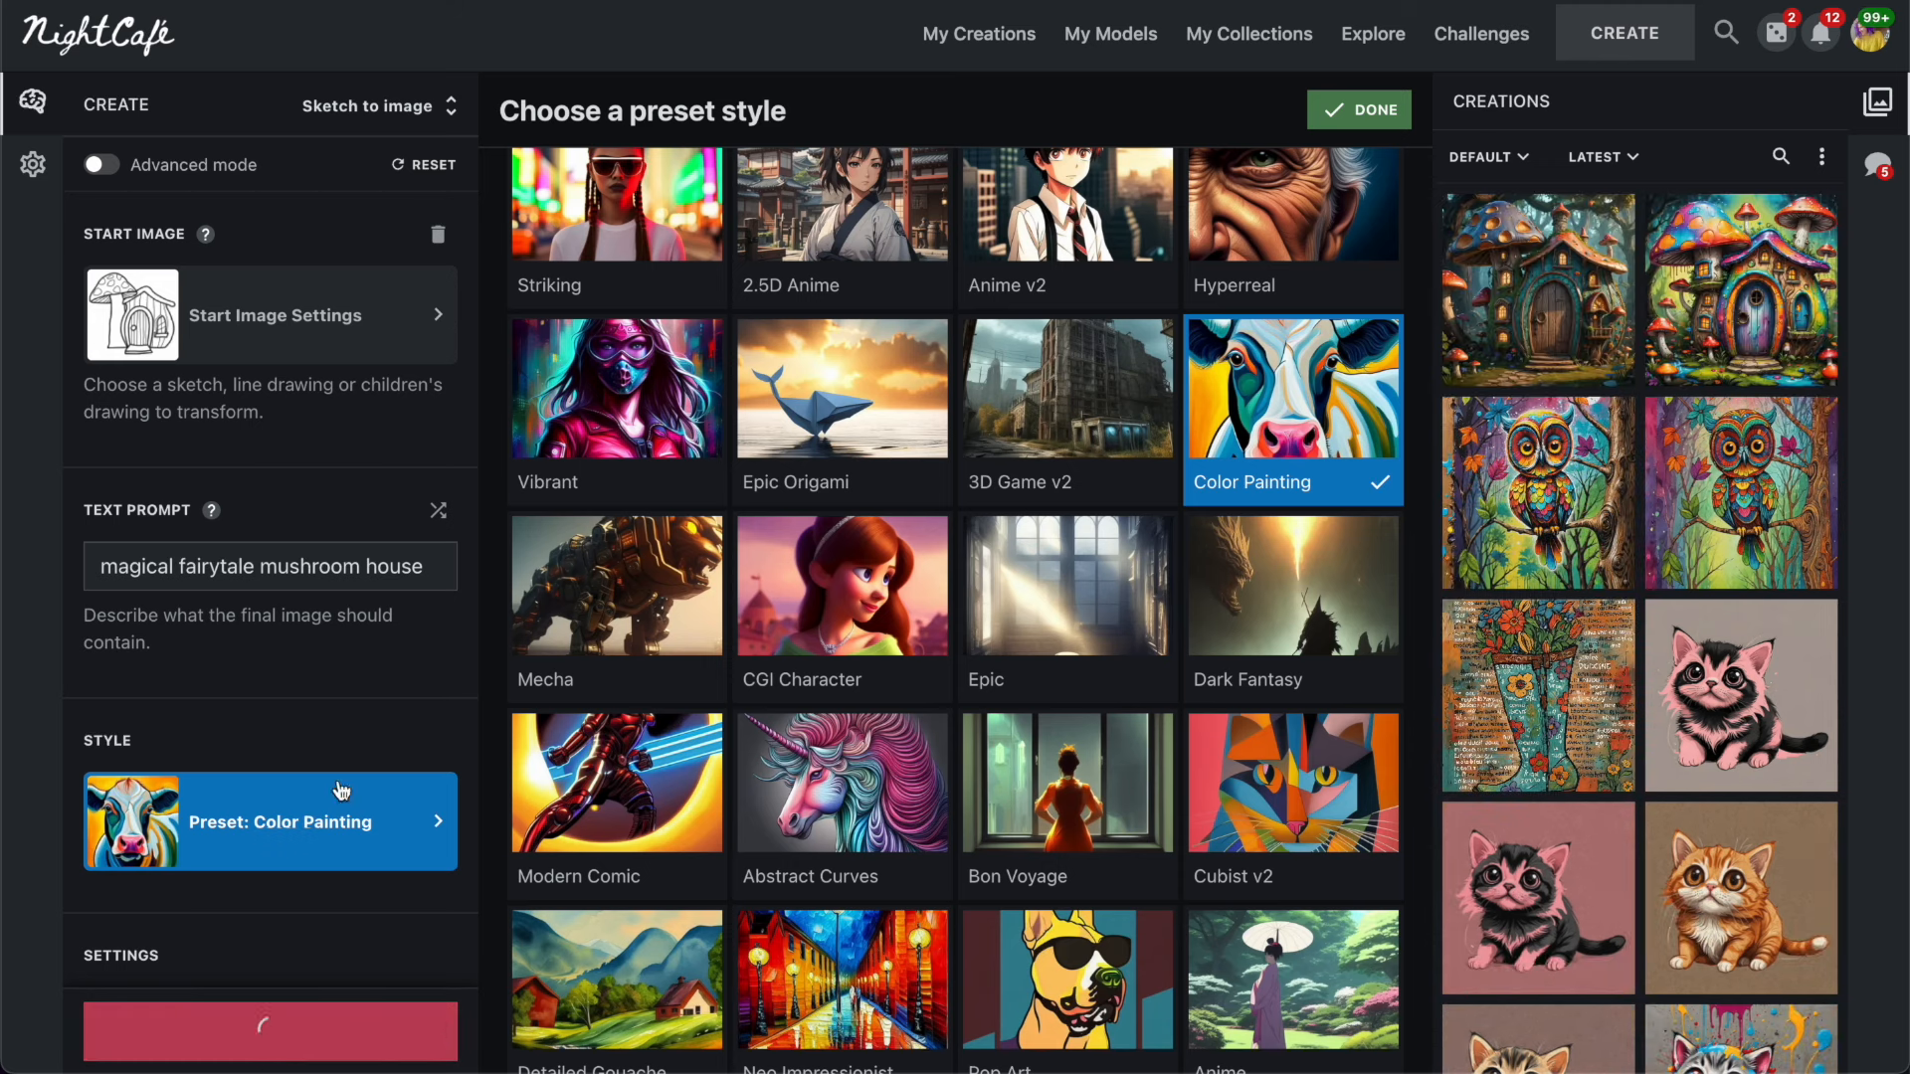
click(842, 418)
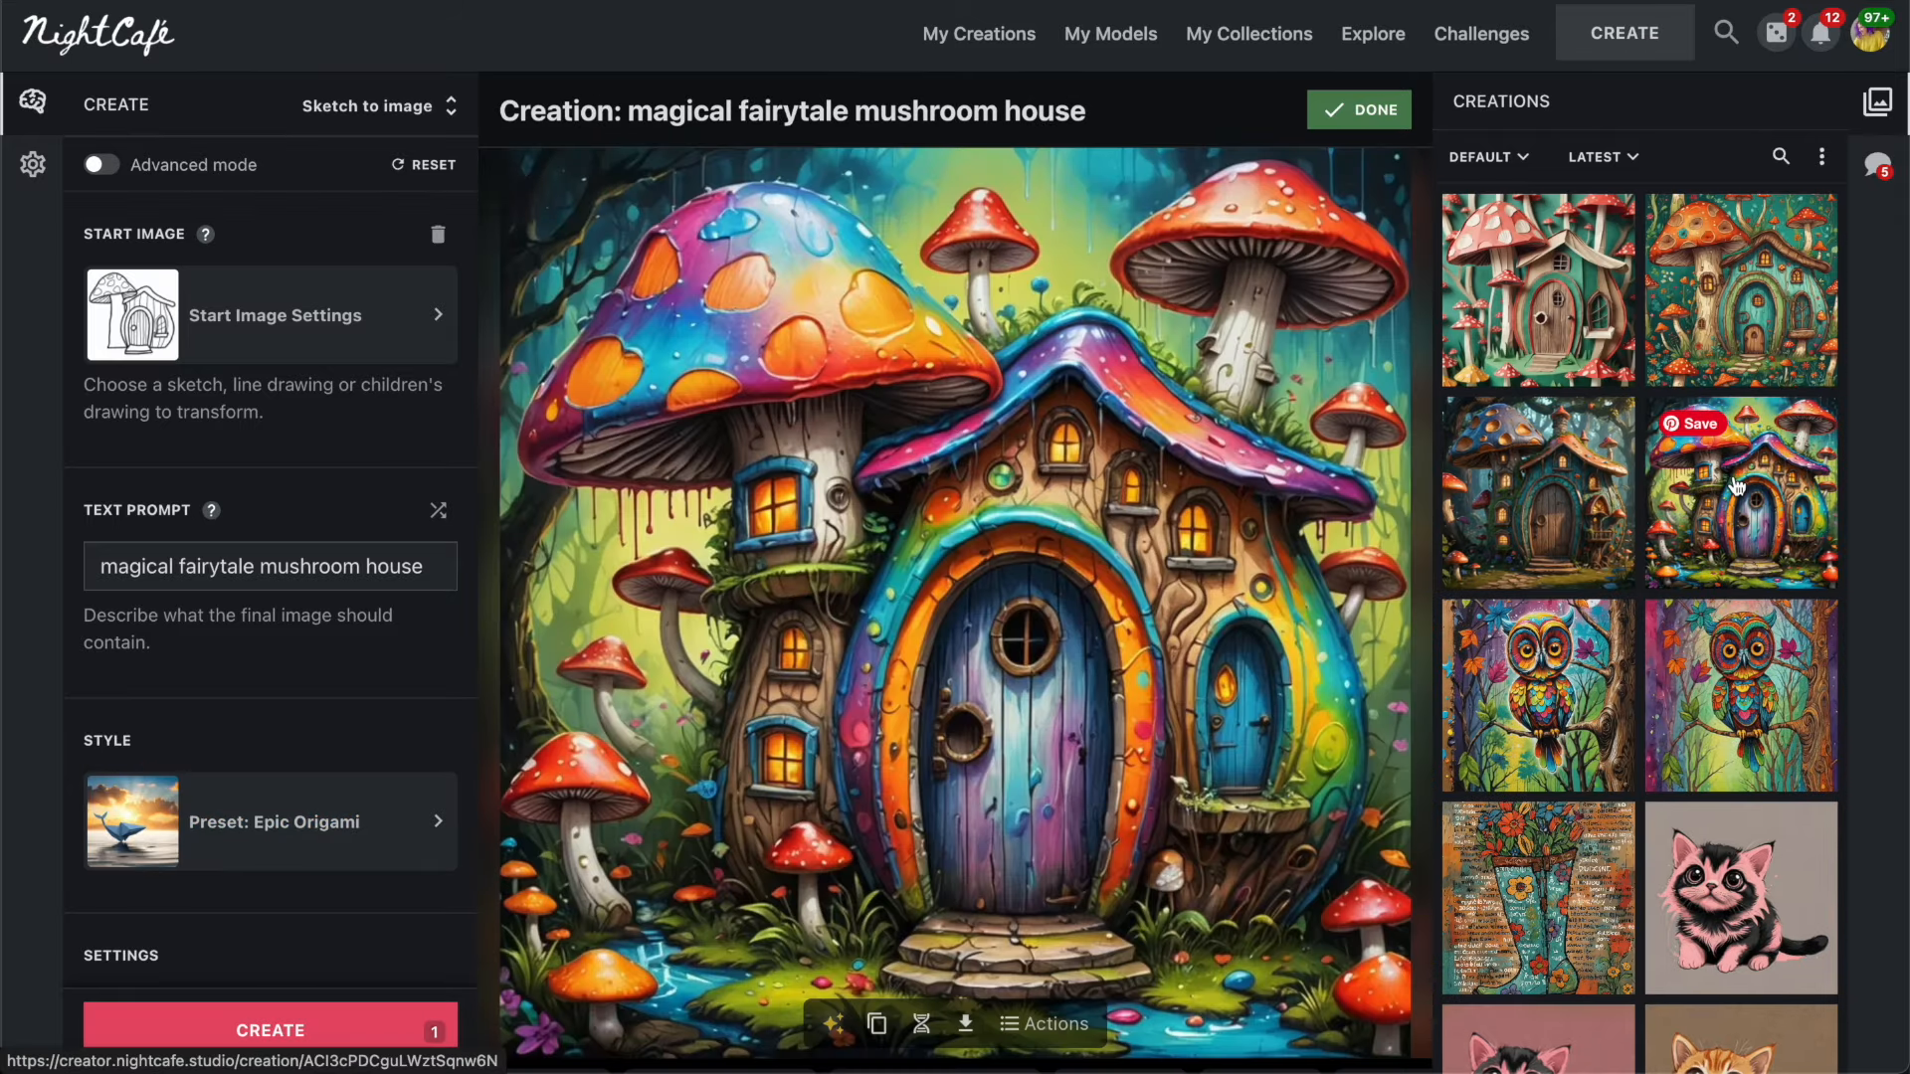
Compare the four generated mushroom house creations by viewing each one enlarged.
click(1580, 504)
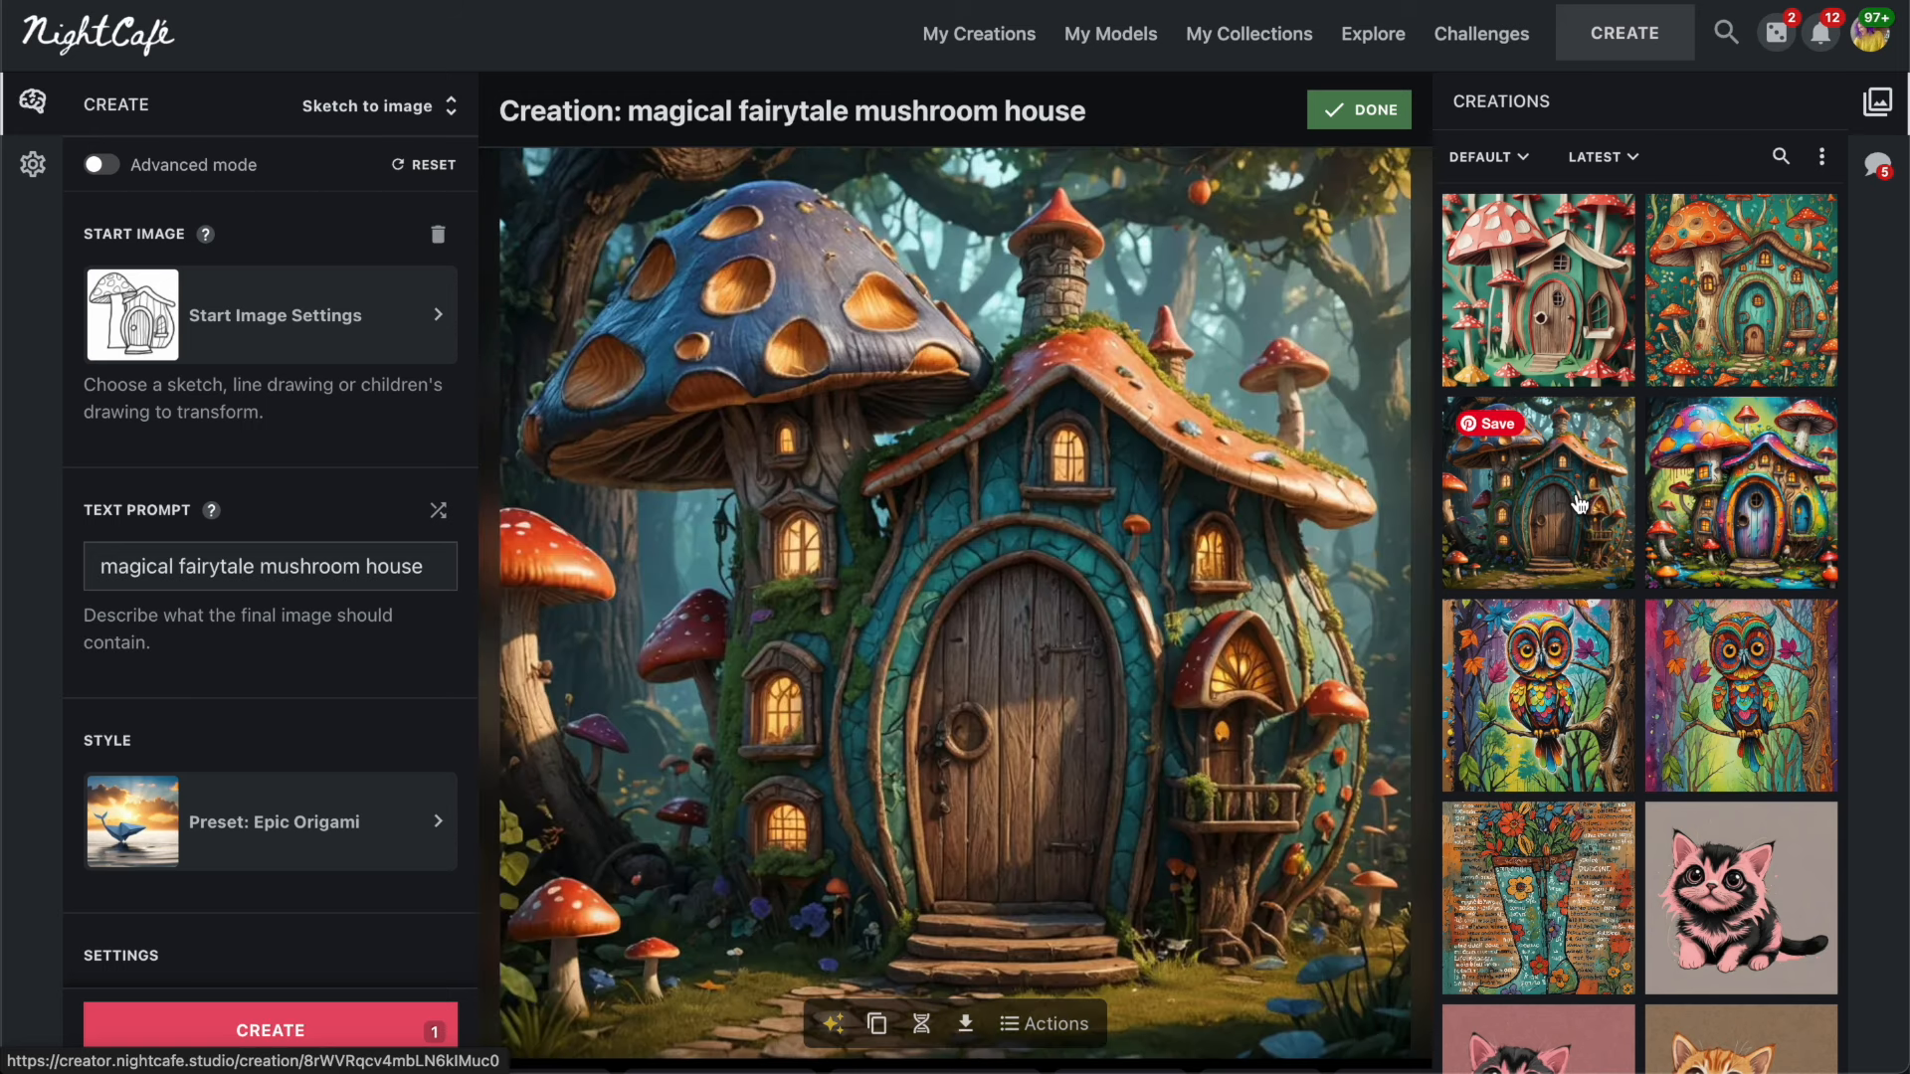
click(1736, 343)
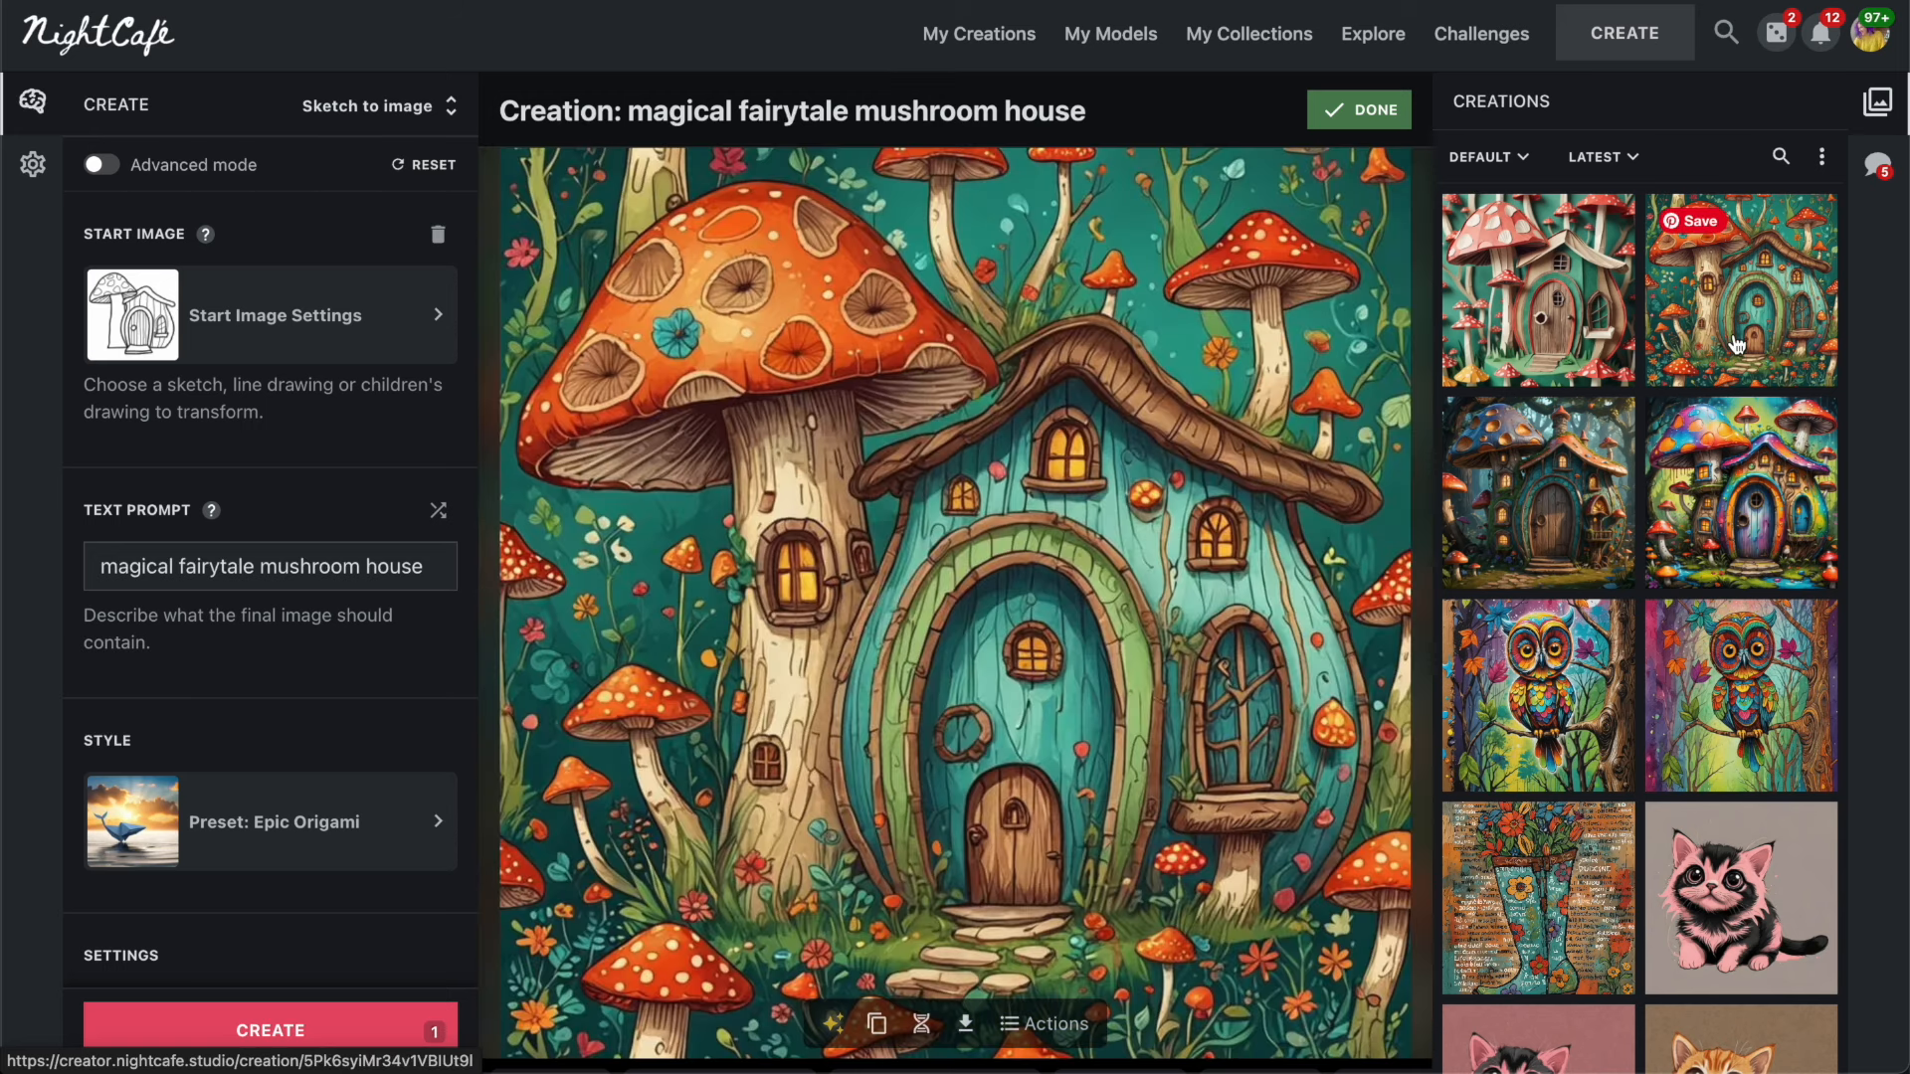
click(1575, 340)
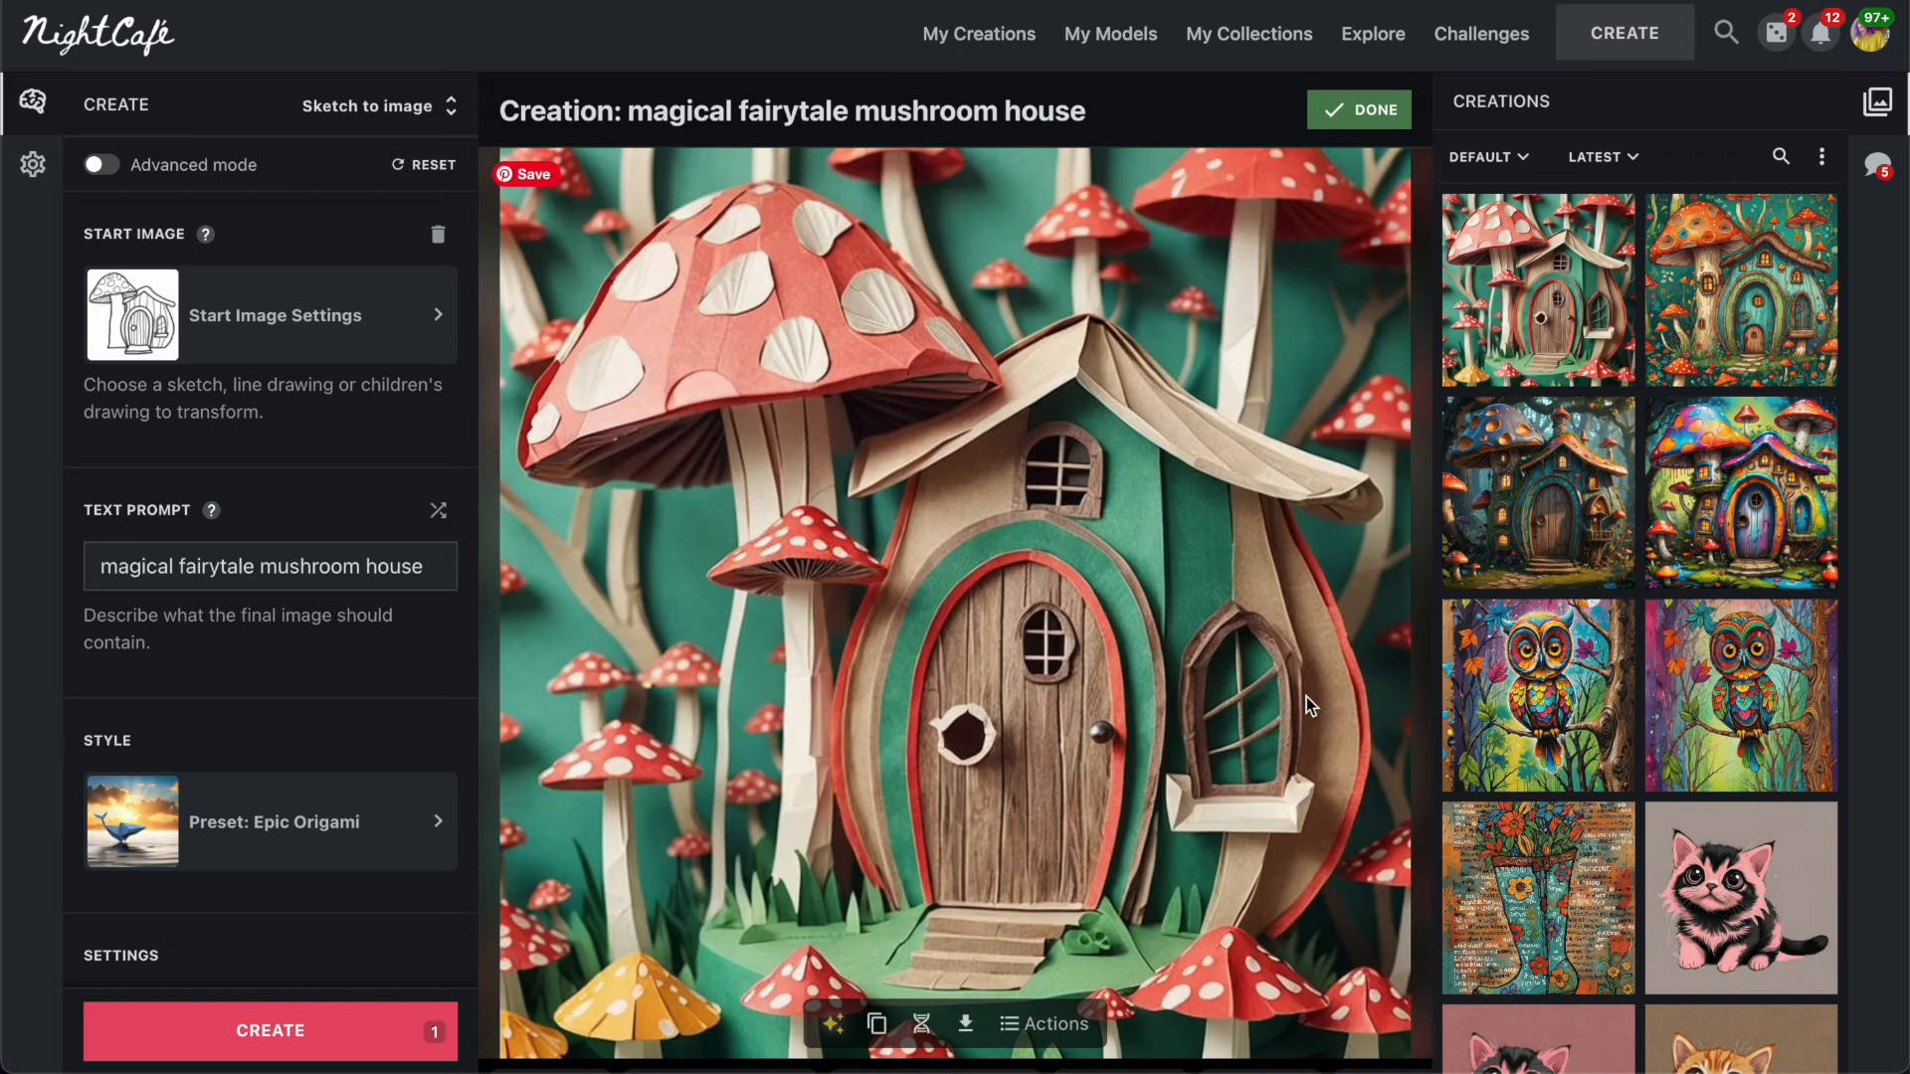
click(1733, 517)
click(1562, 497)
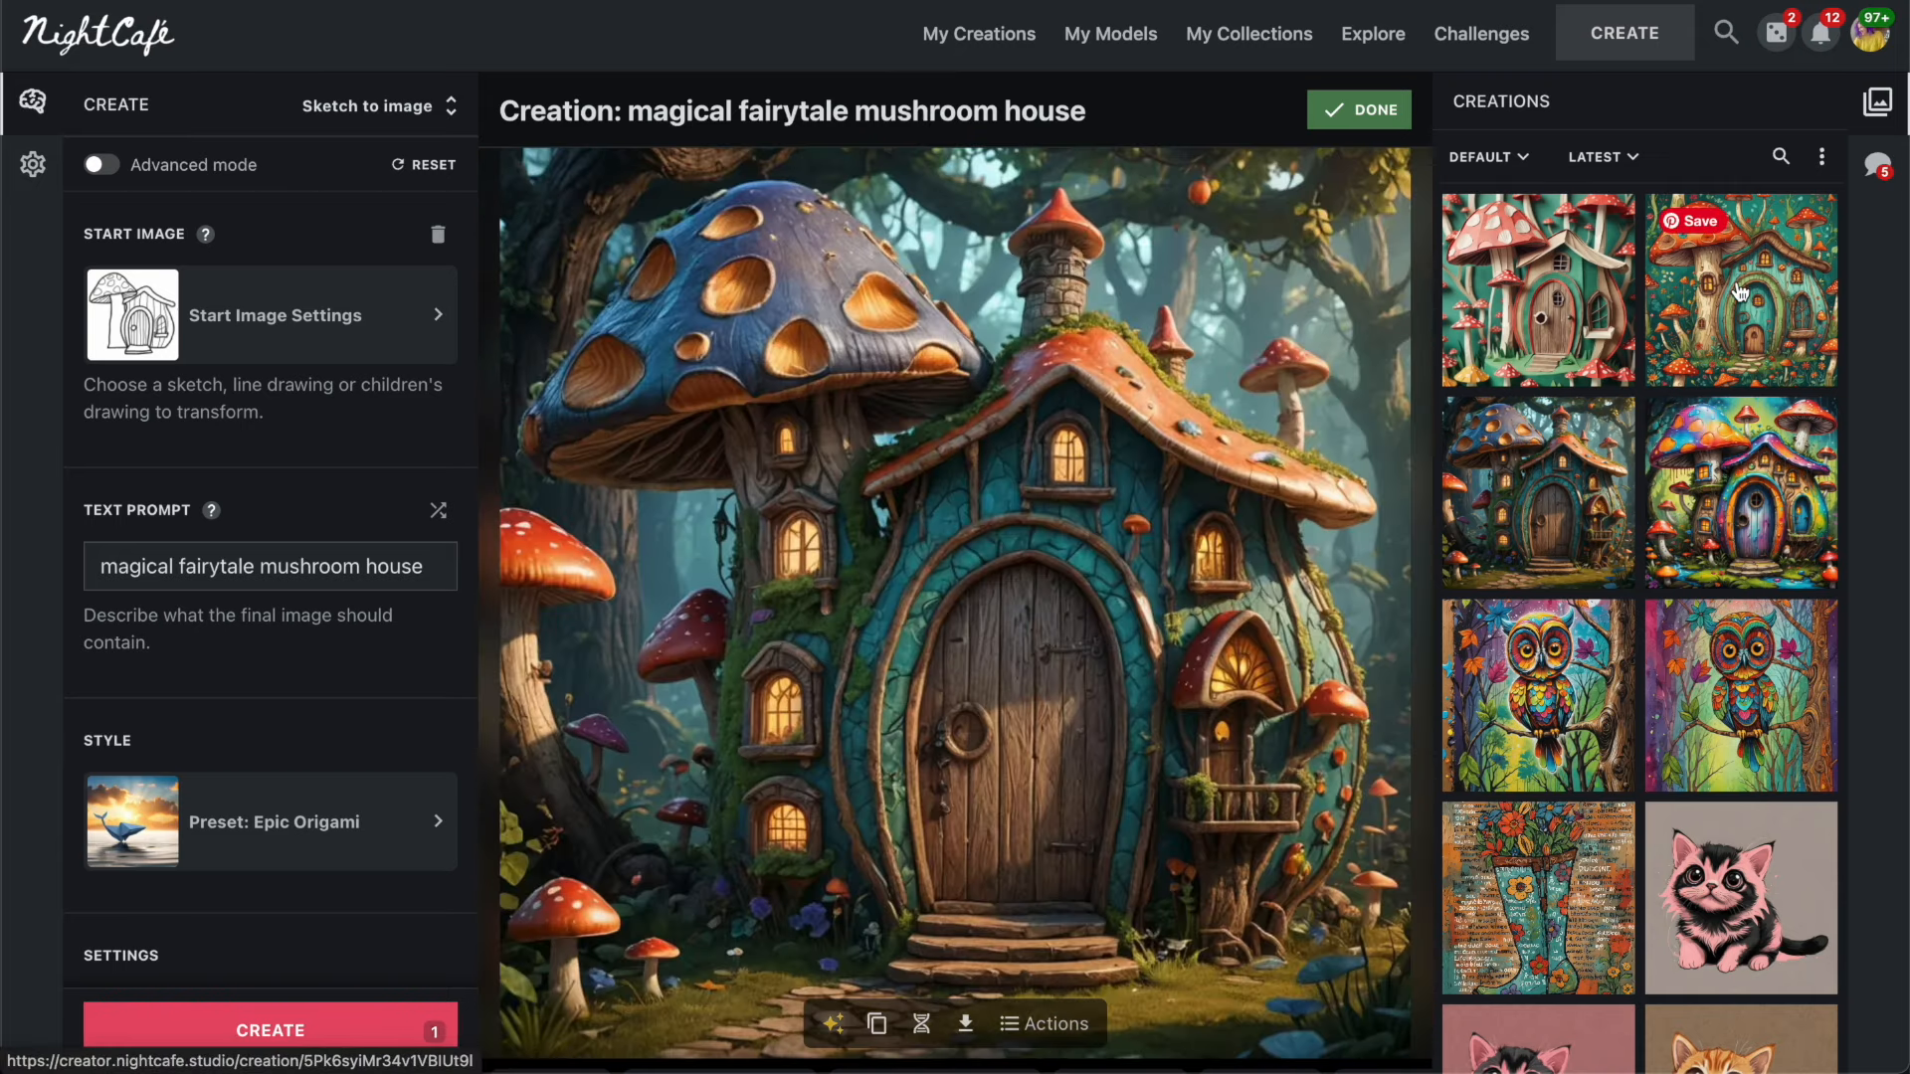
click(1565, 317)
click(1561, 318)
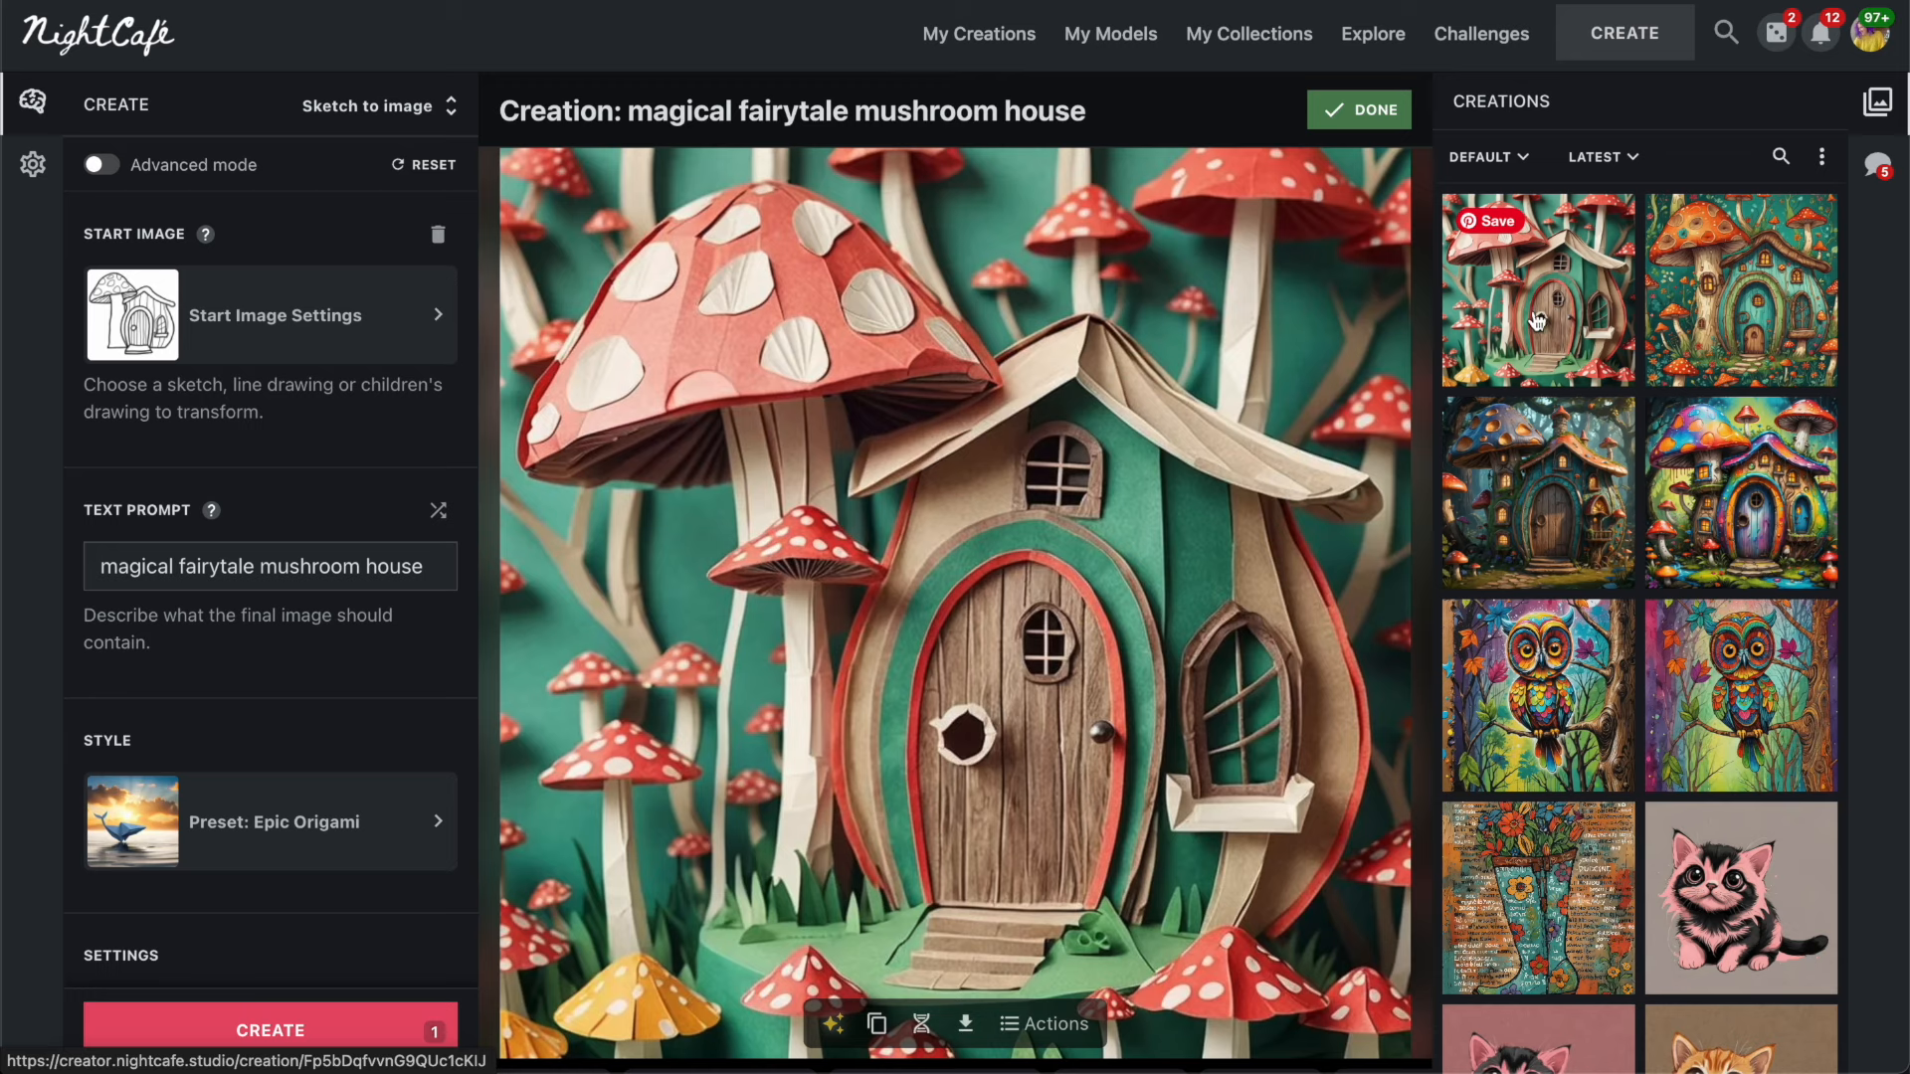
Remove the mushroom house start image and upload the Pro-stamp single mushroom line drawing in its place.
click(273, 343)
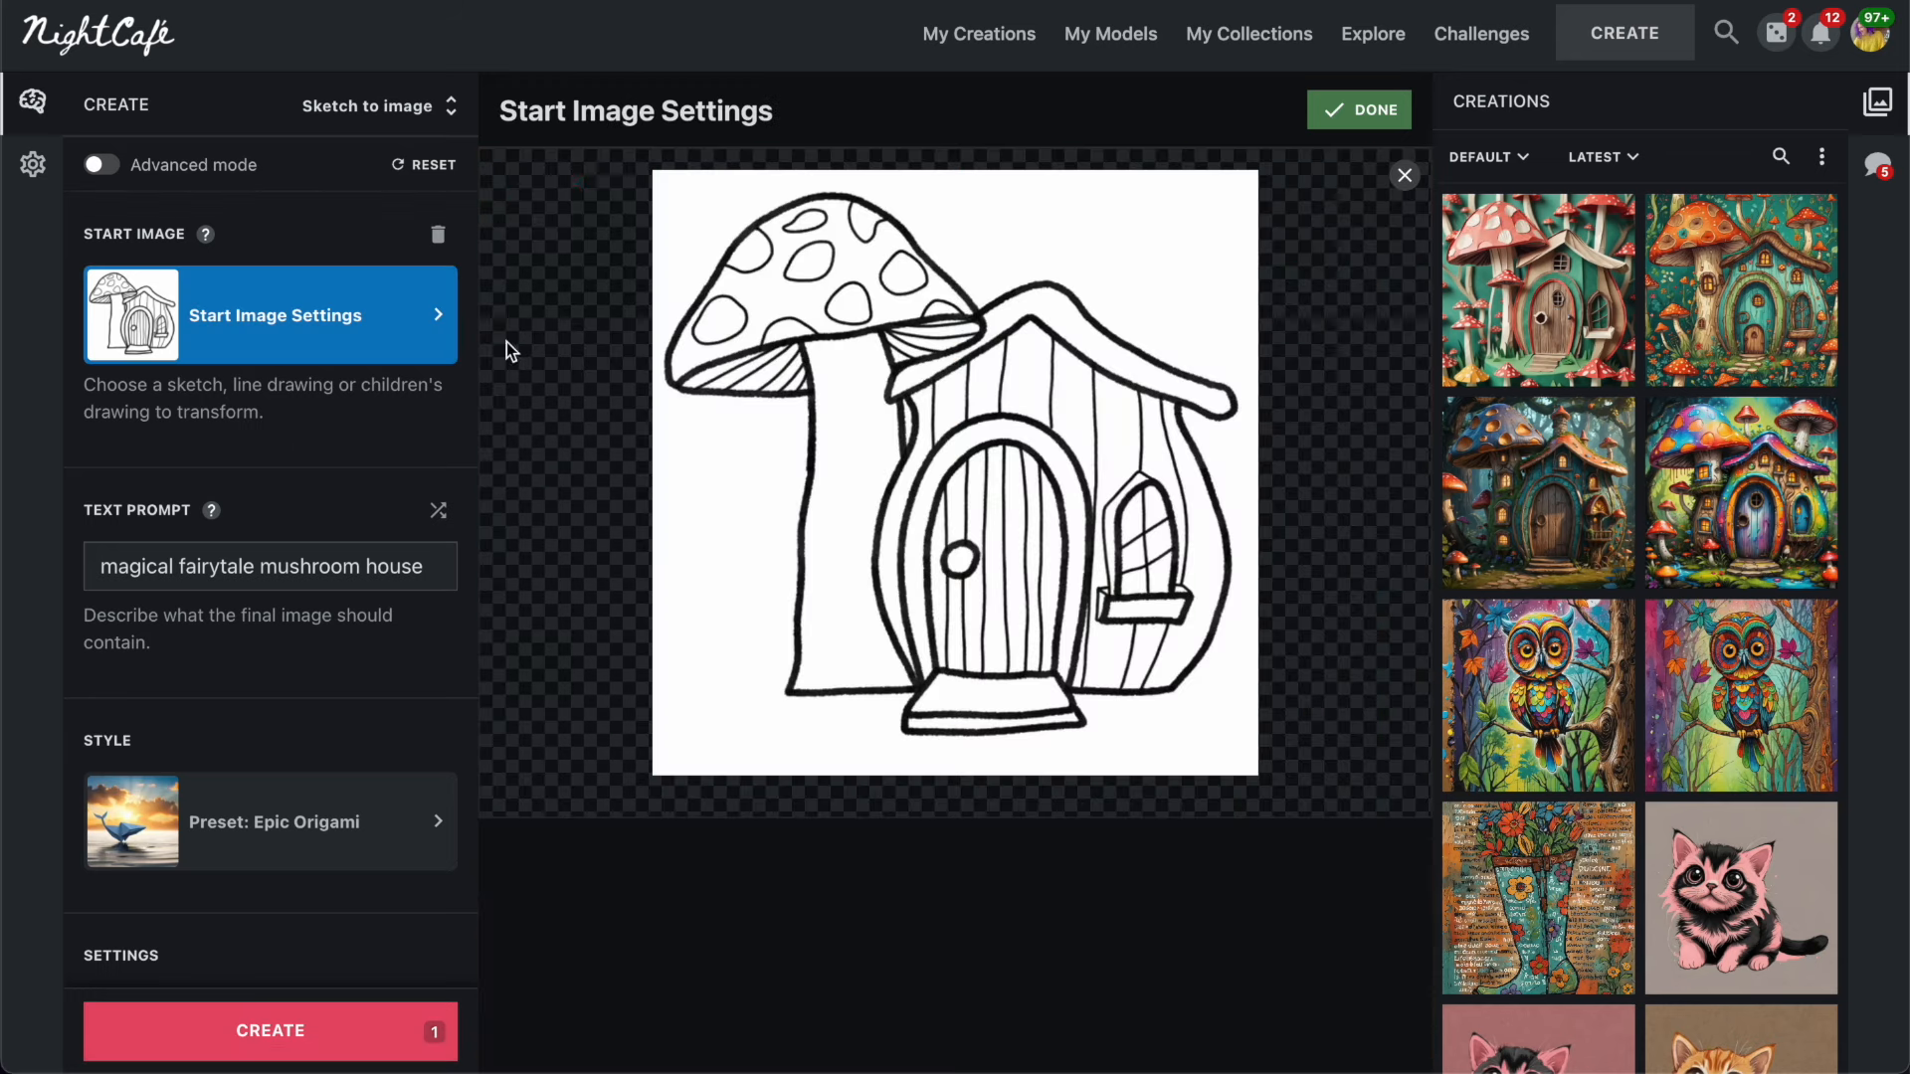
click(1405, 175)
click(992, 235)
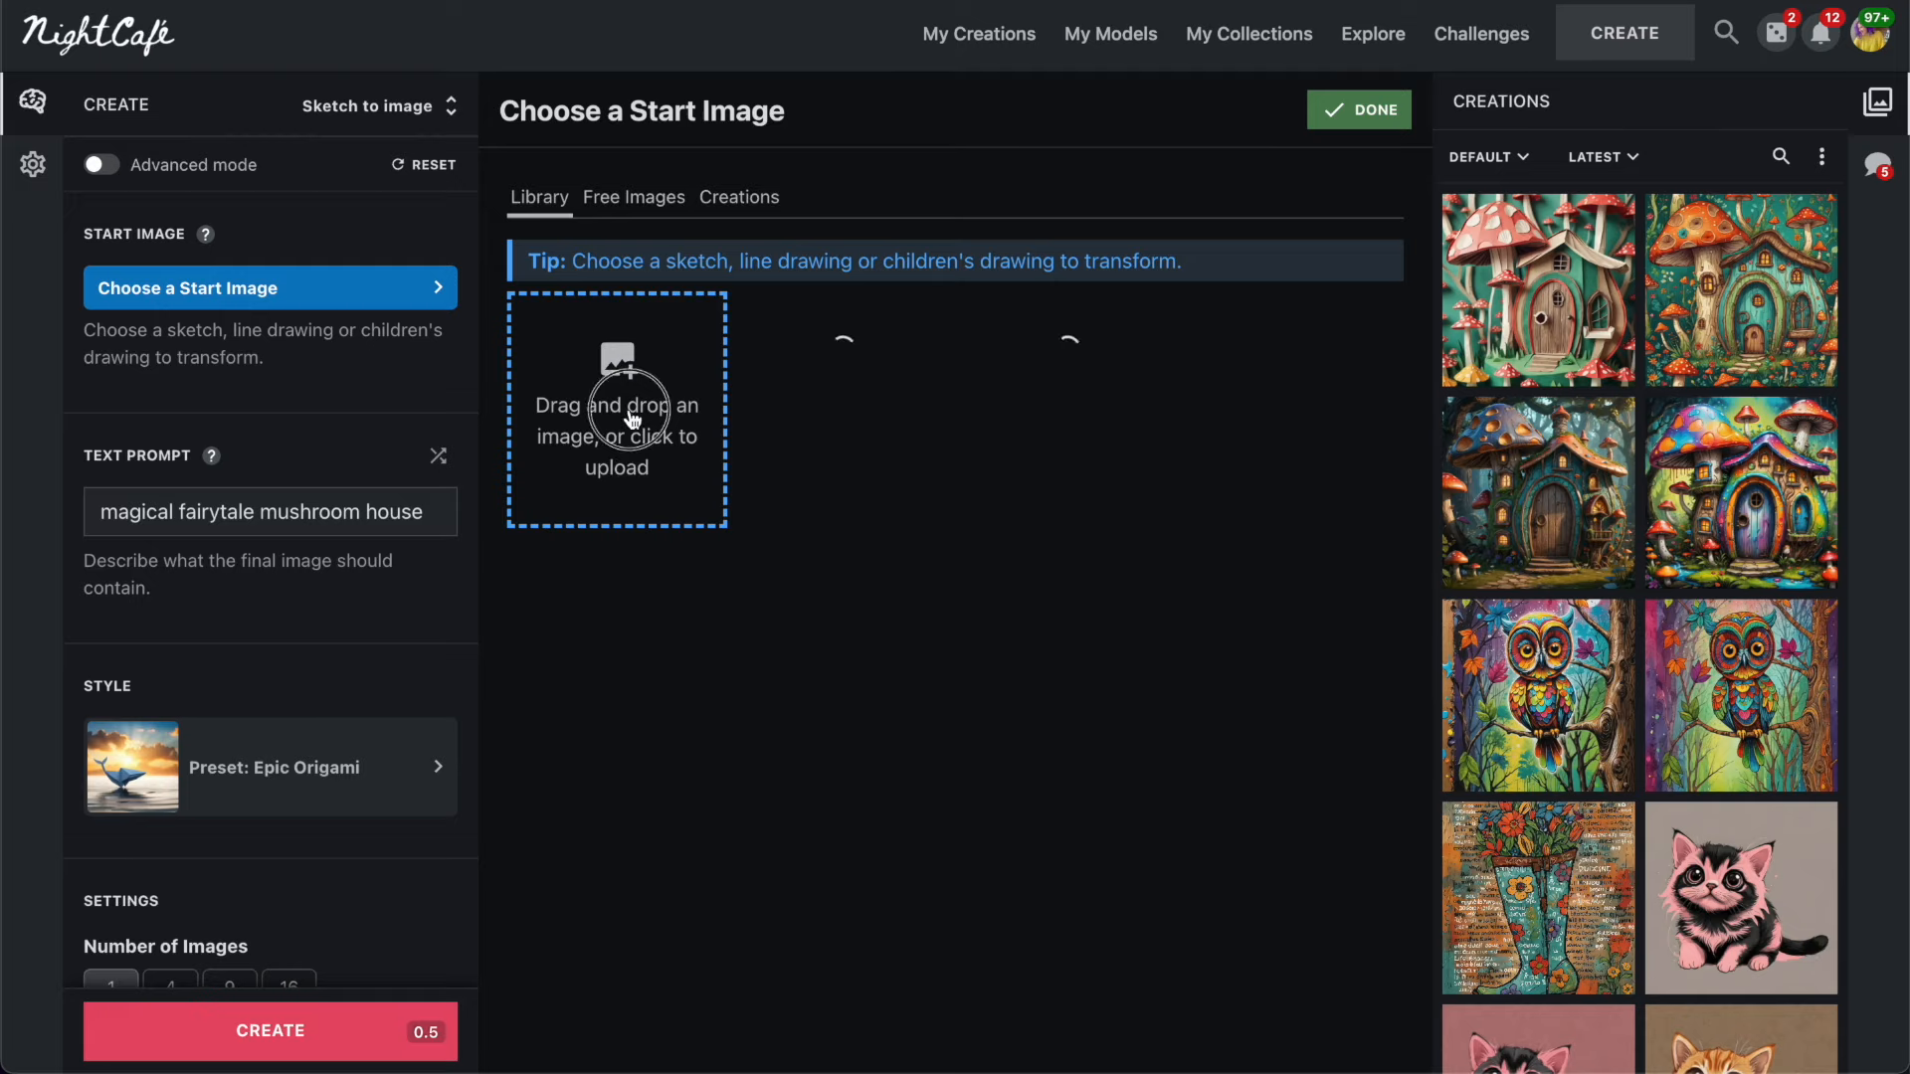
click(585, 418)
double_click(729, 403)
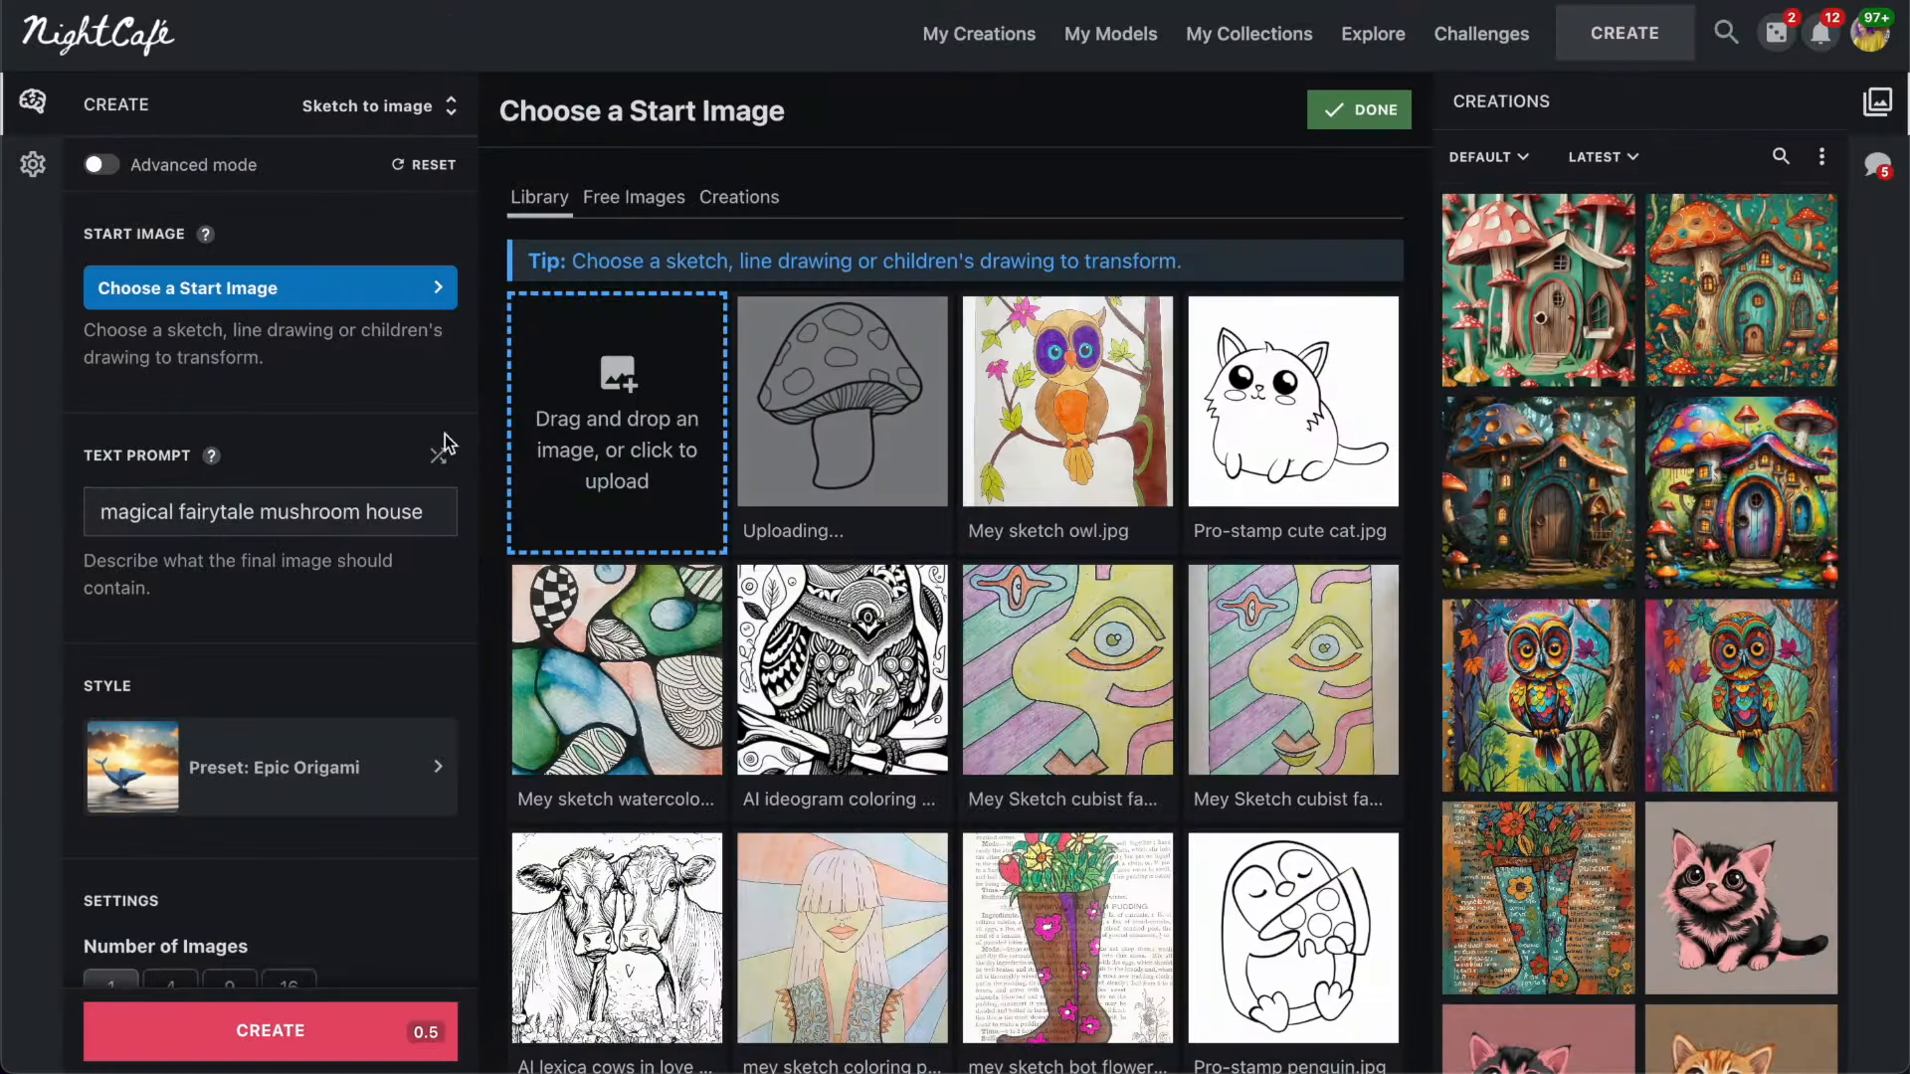
Generate an image with the prompt "watercolor mushroom illustration, white background" and the Vibrant preset style.
triple_click(271, 509)
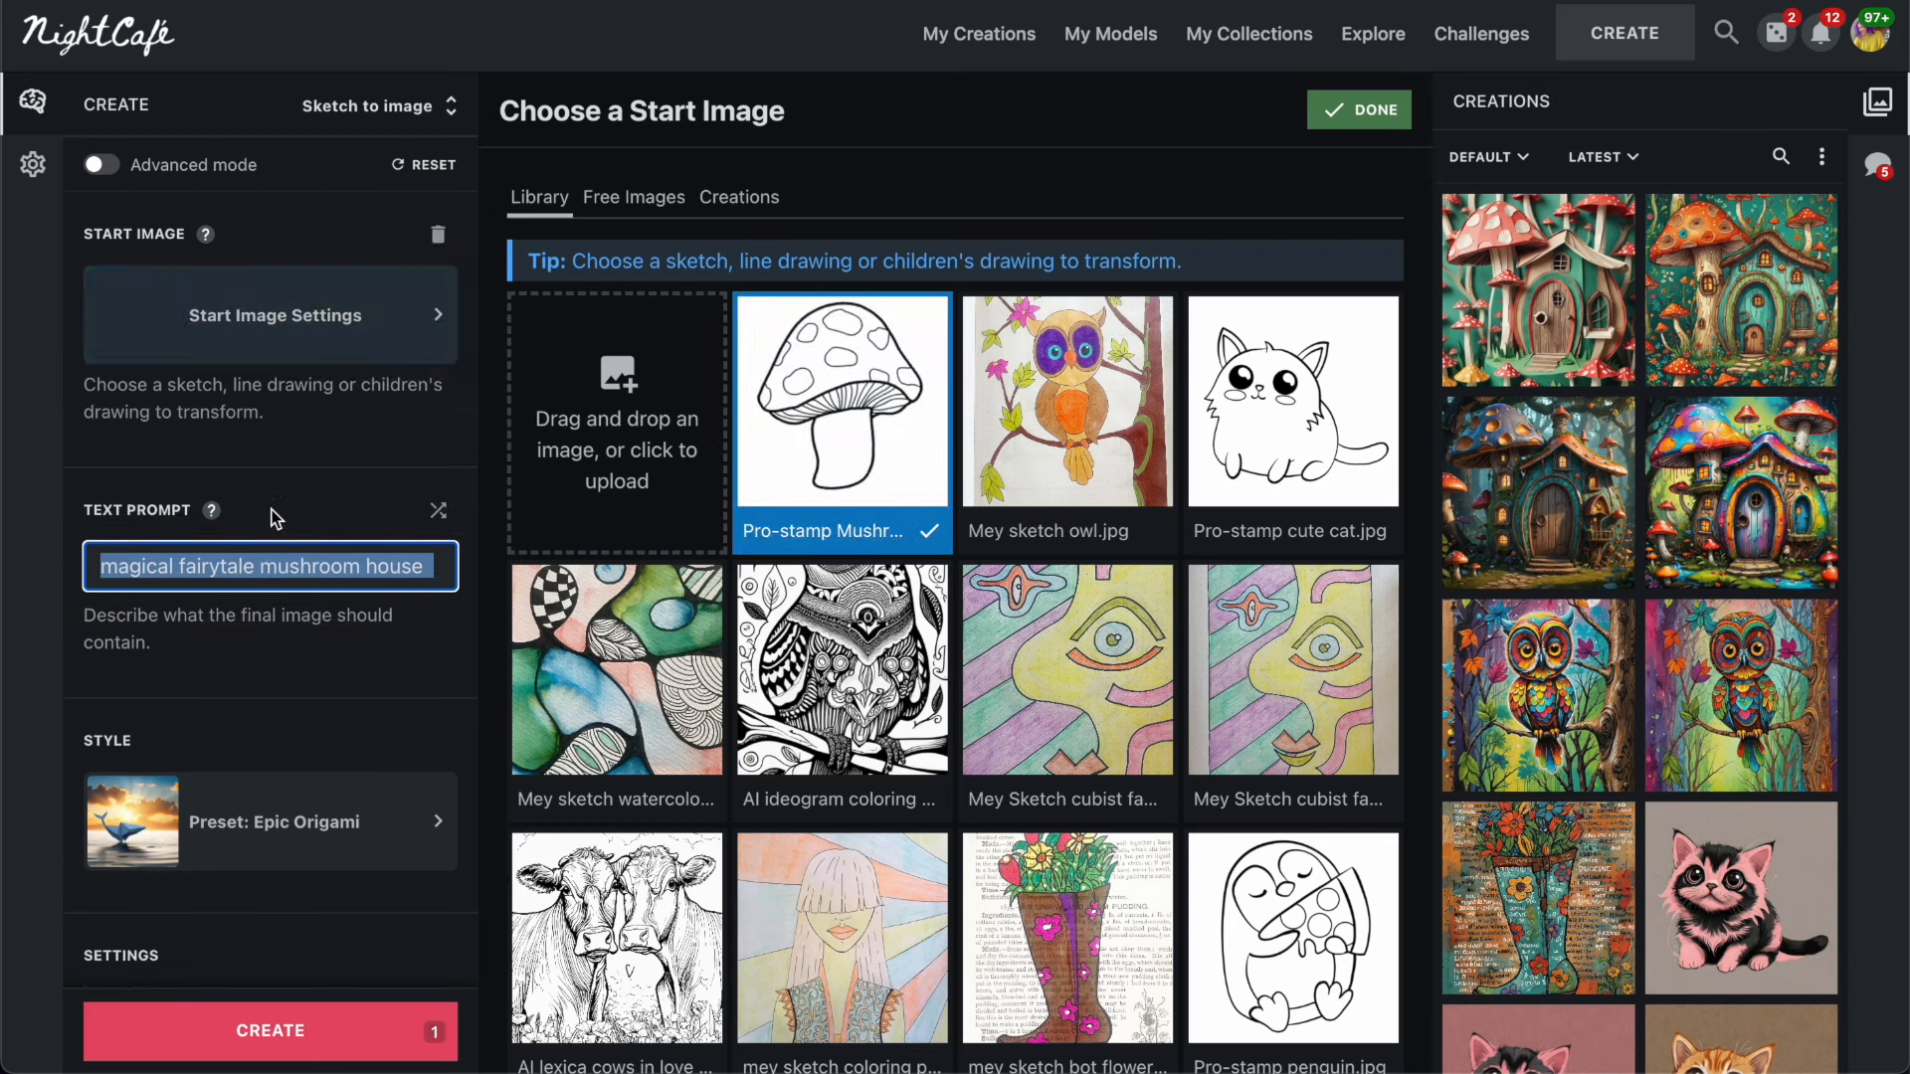
text(watercol)
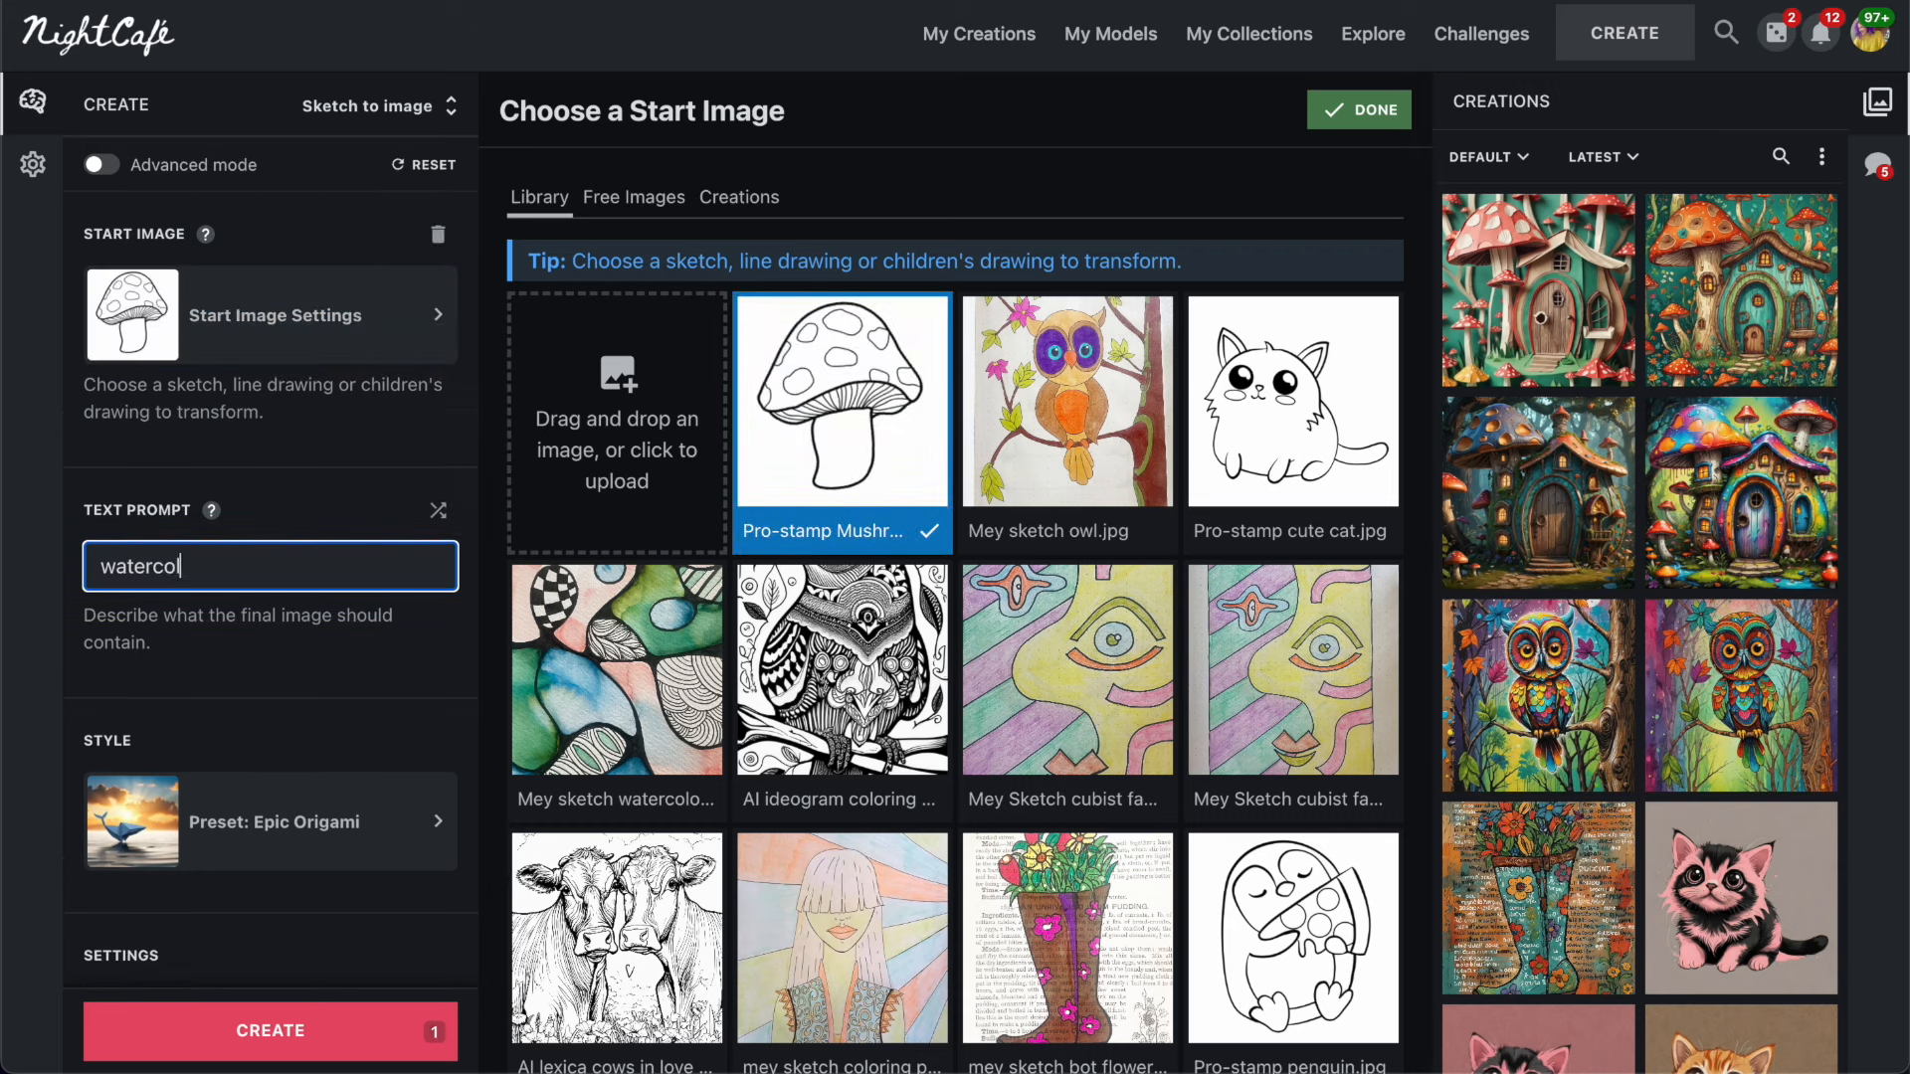
text(or mushroom illustration, white background)
click(269, 822)
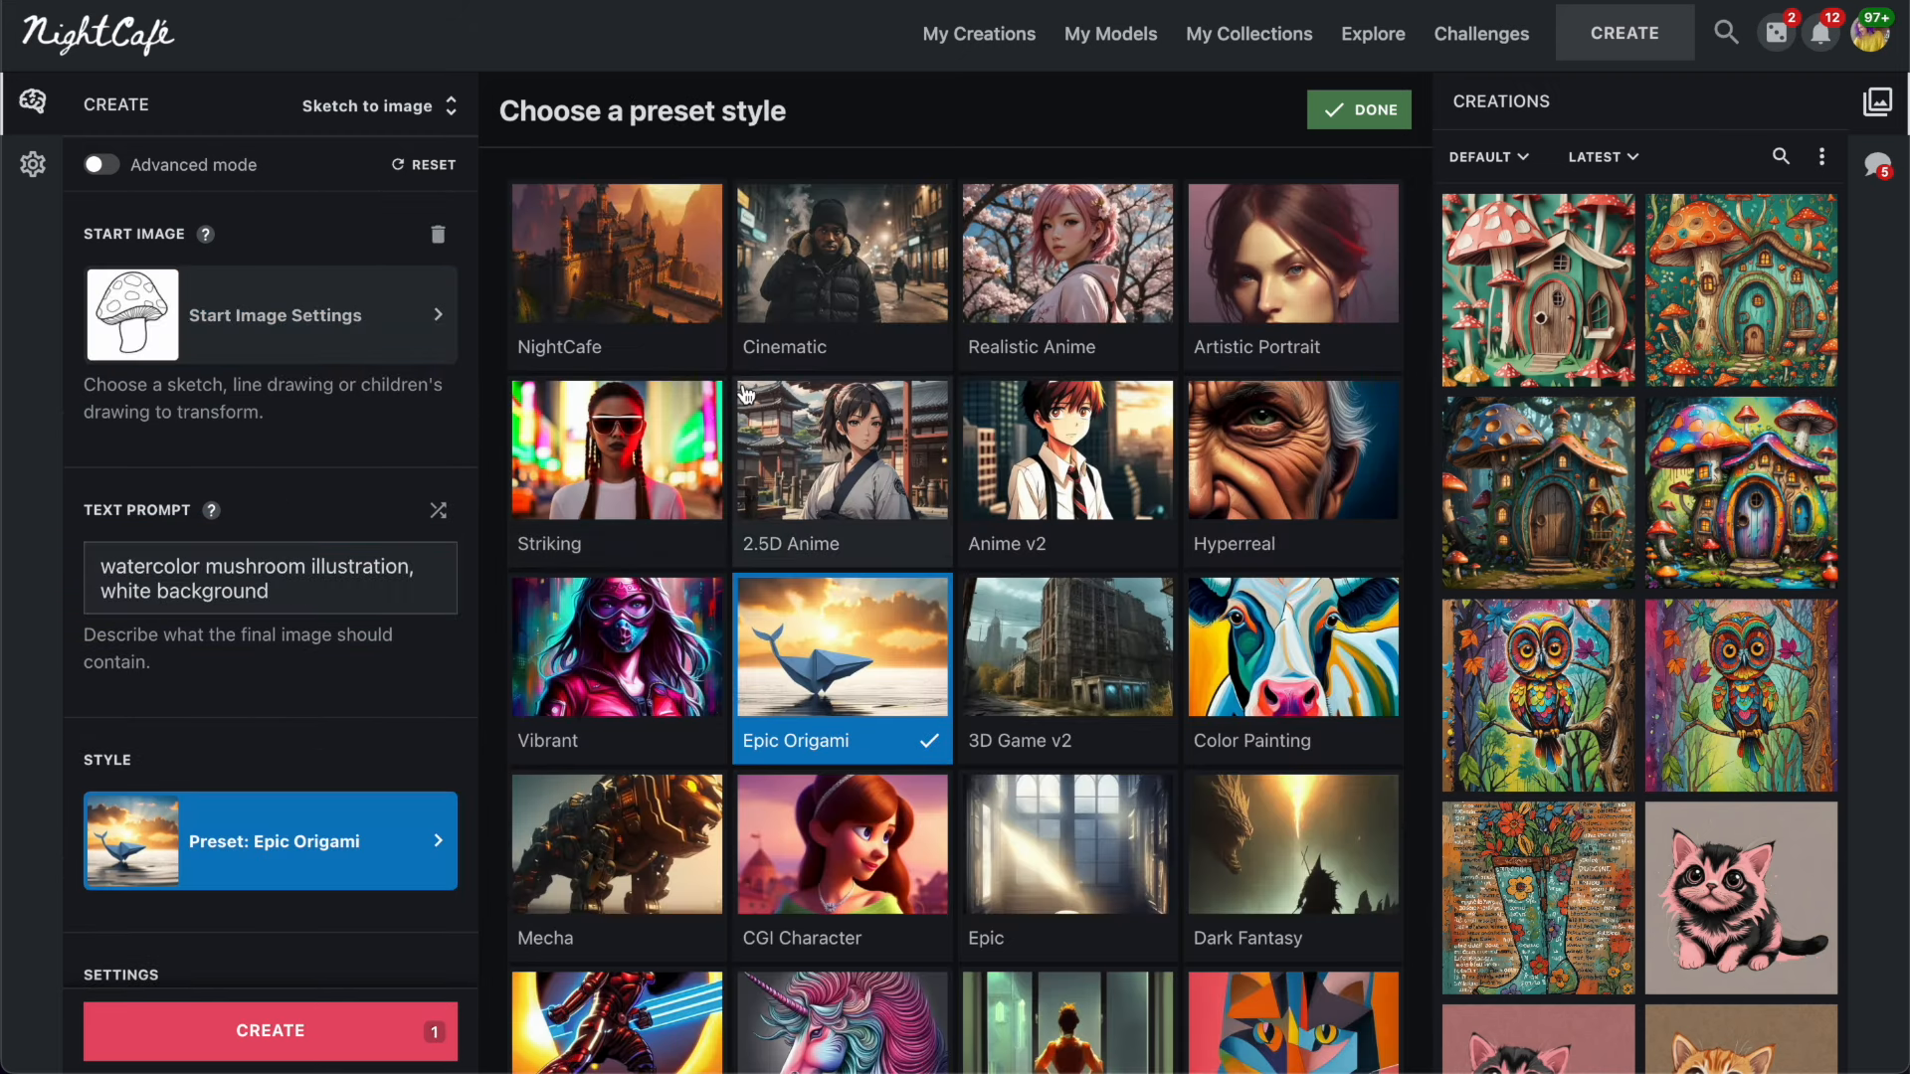
click(621, 672)
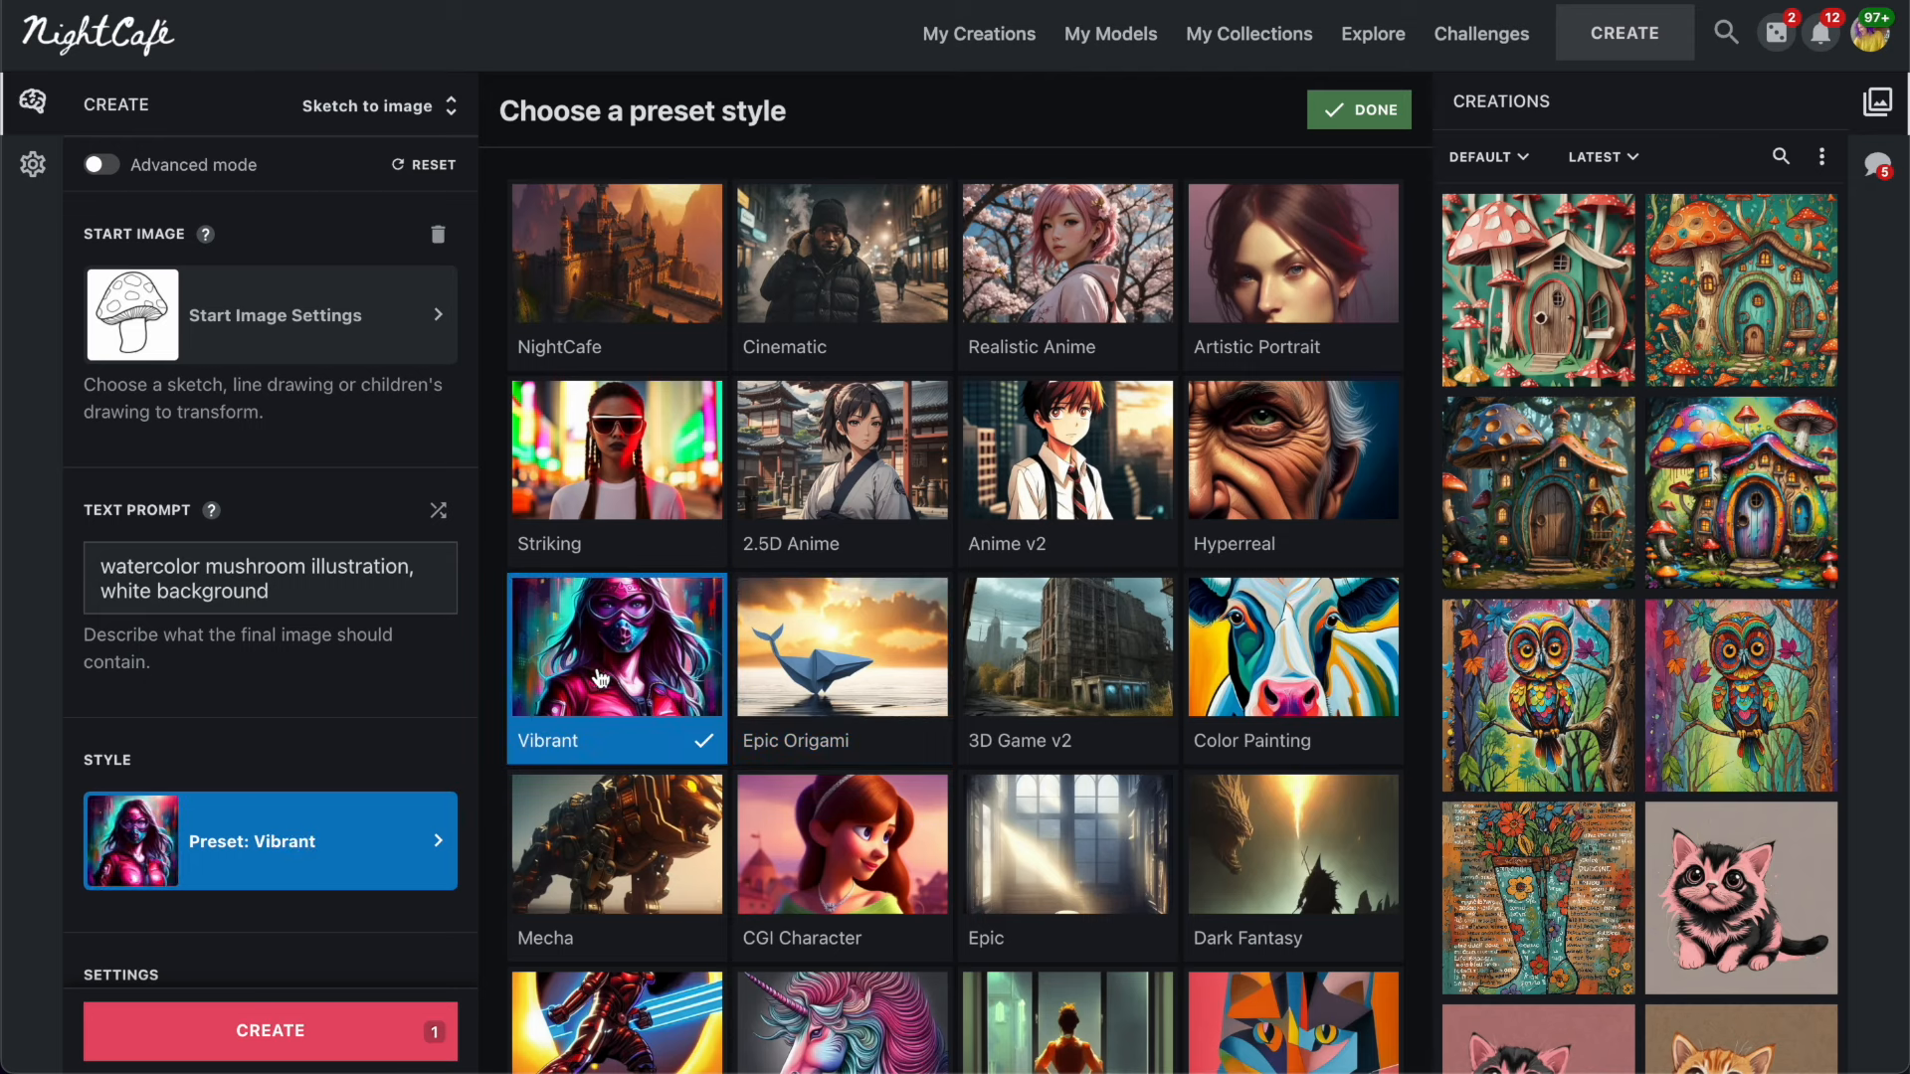
click(317, 1030)
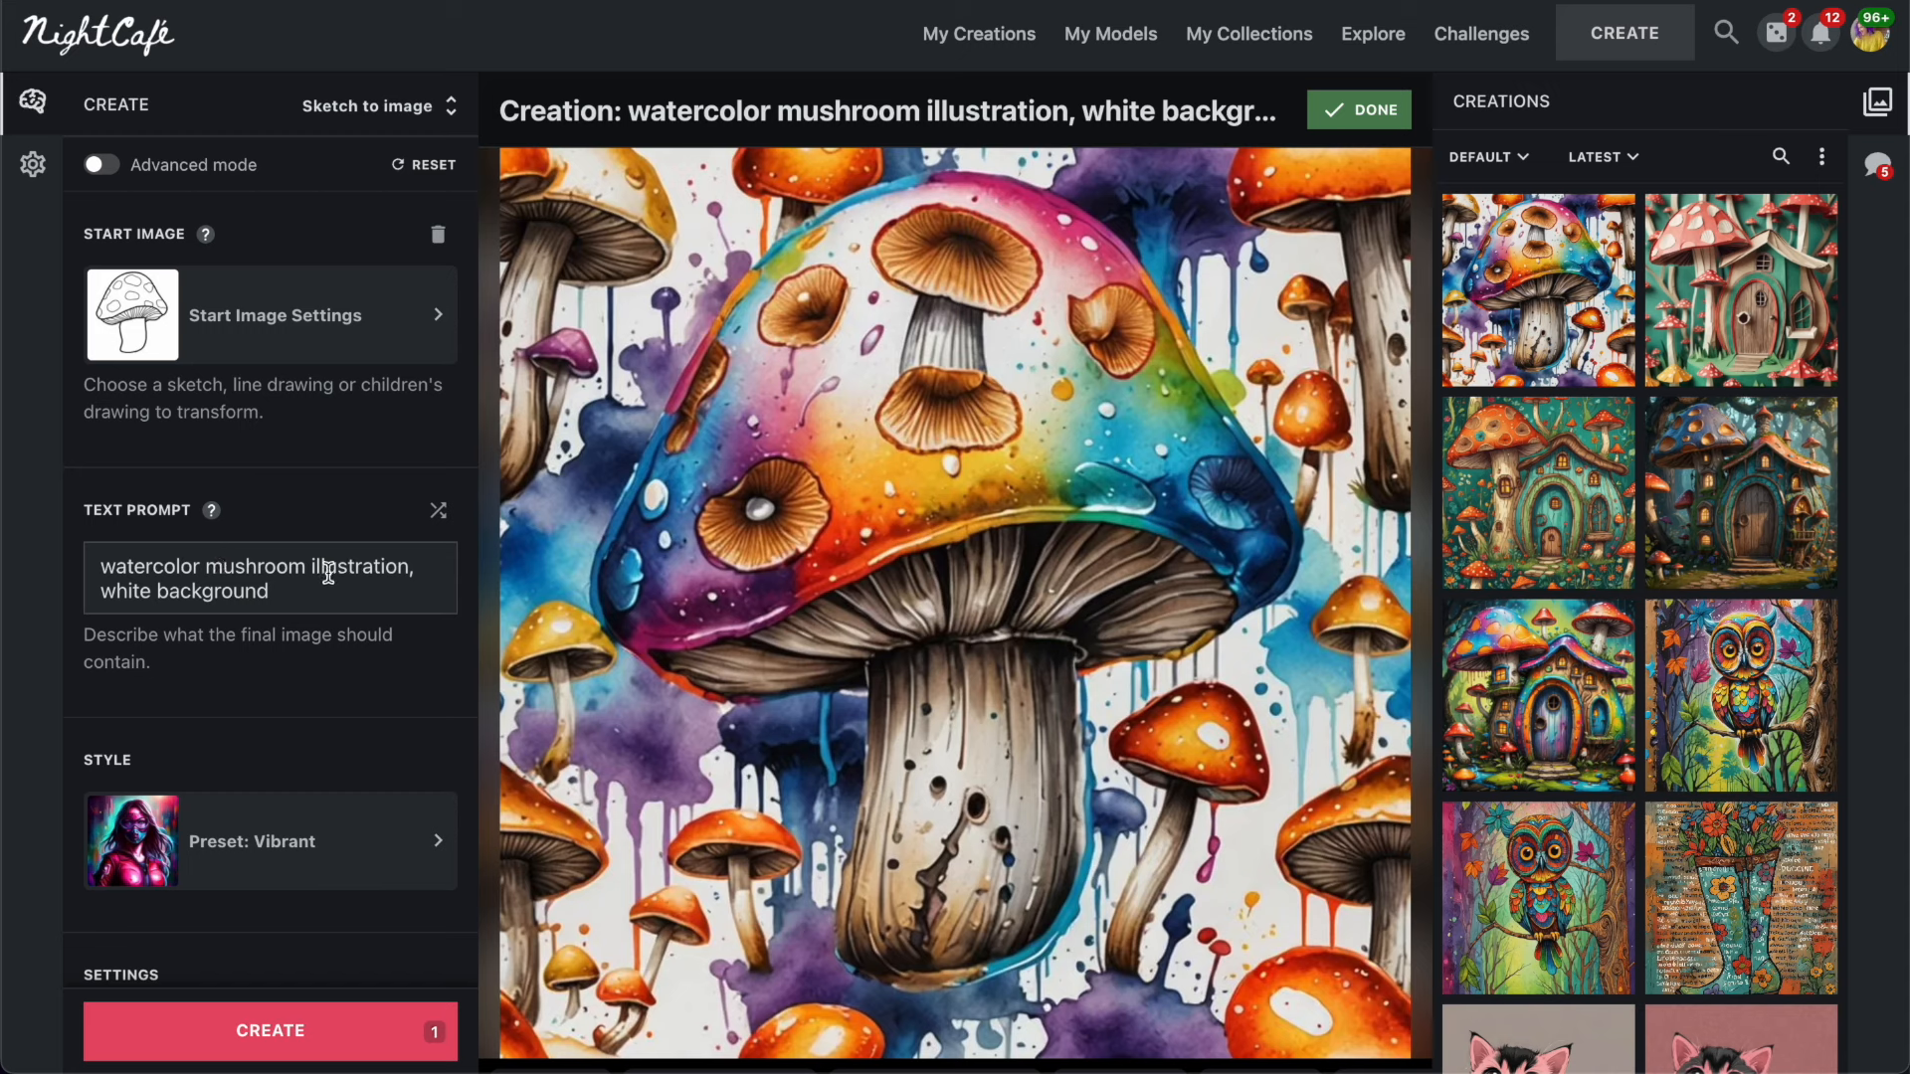
Change the prompt to "1 watercolor mushroom illustration, no background" and generate a new image.
click(105, 562)
text(1)
double_click(127, 591)
text(no)
click(192, 1021)
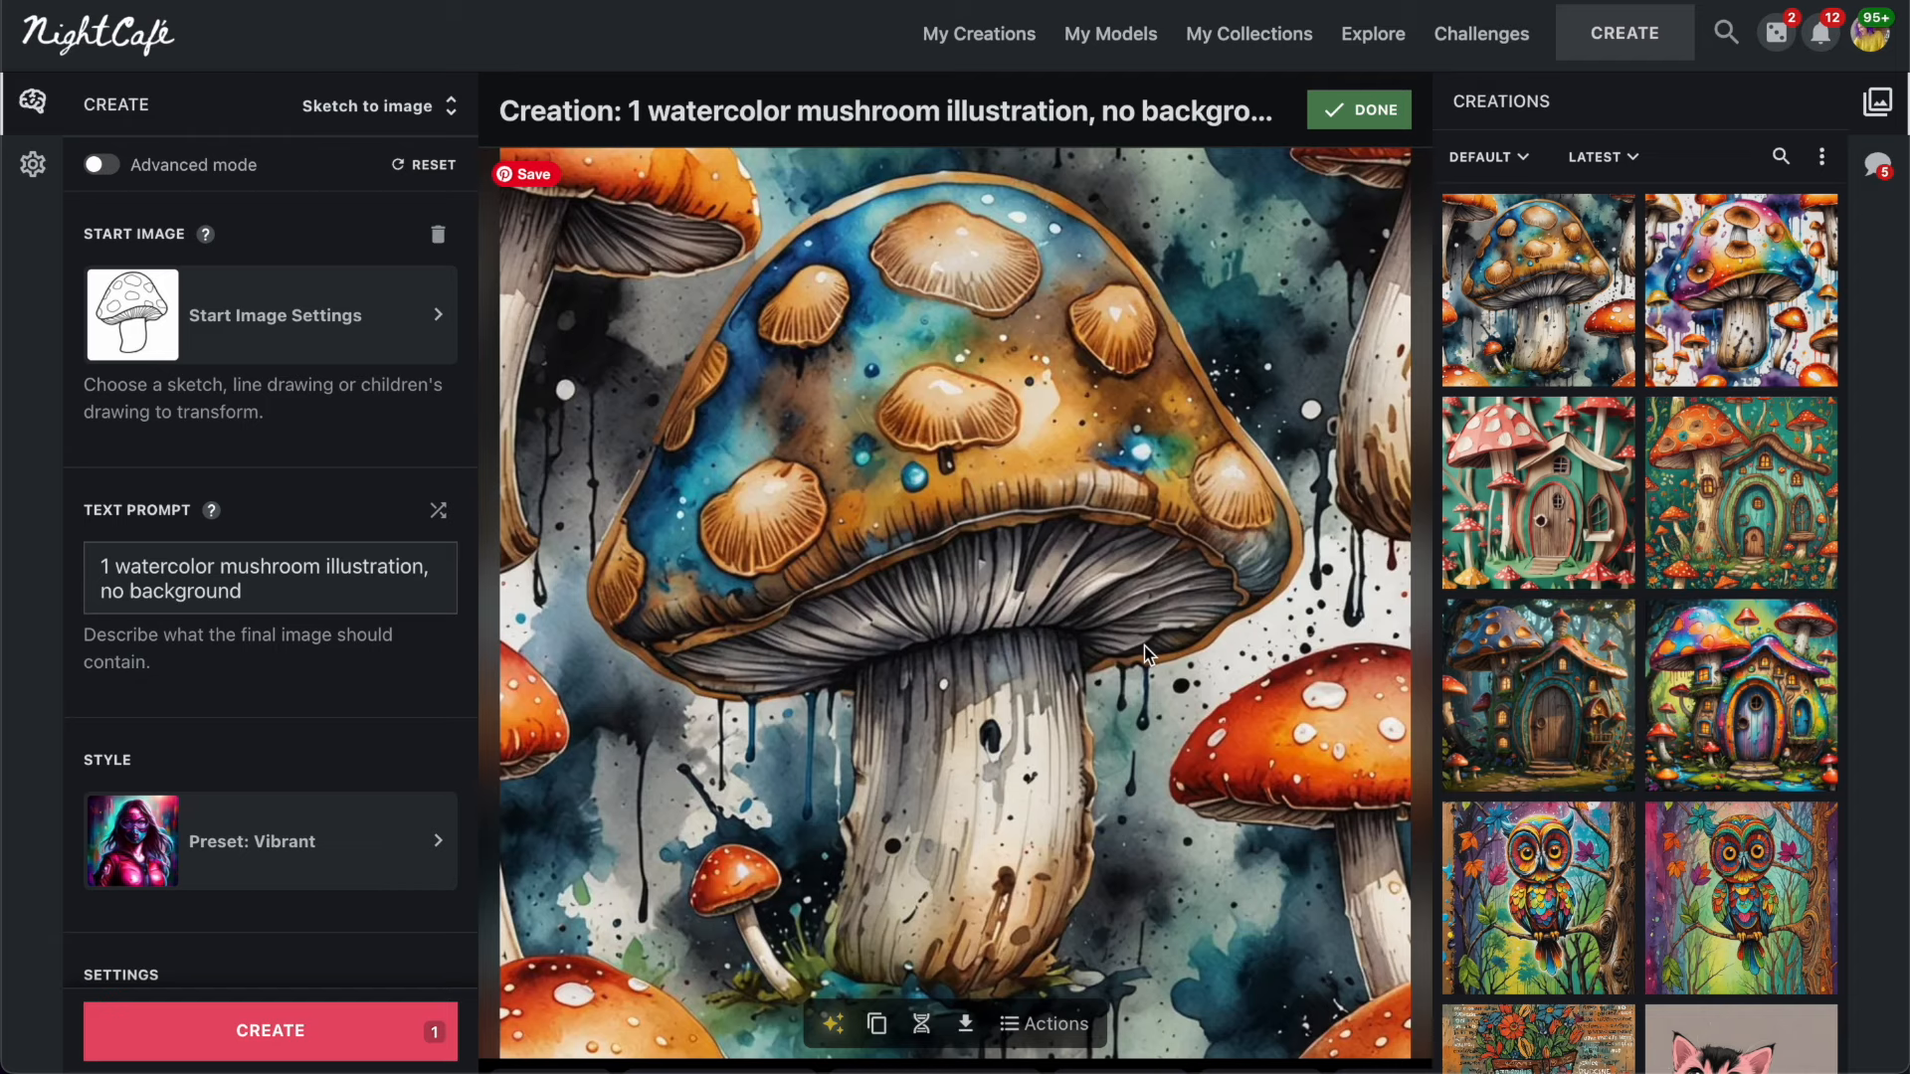
Generate the single watercolor mushroom again with the Color Painting preset style.
click(271, 841)
click(1293, 667)
click(288, 1034)
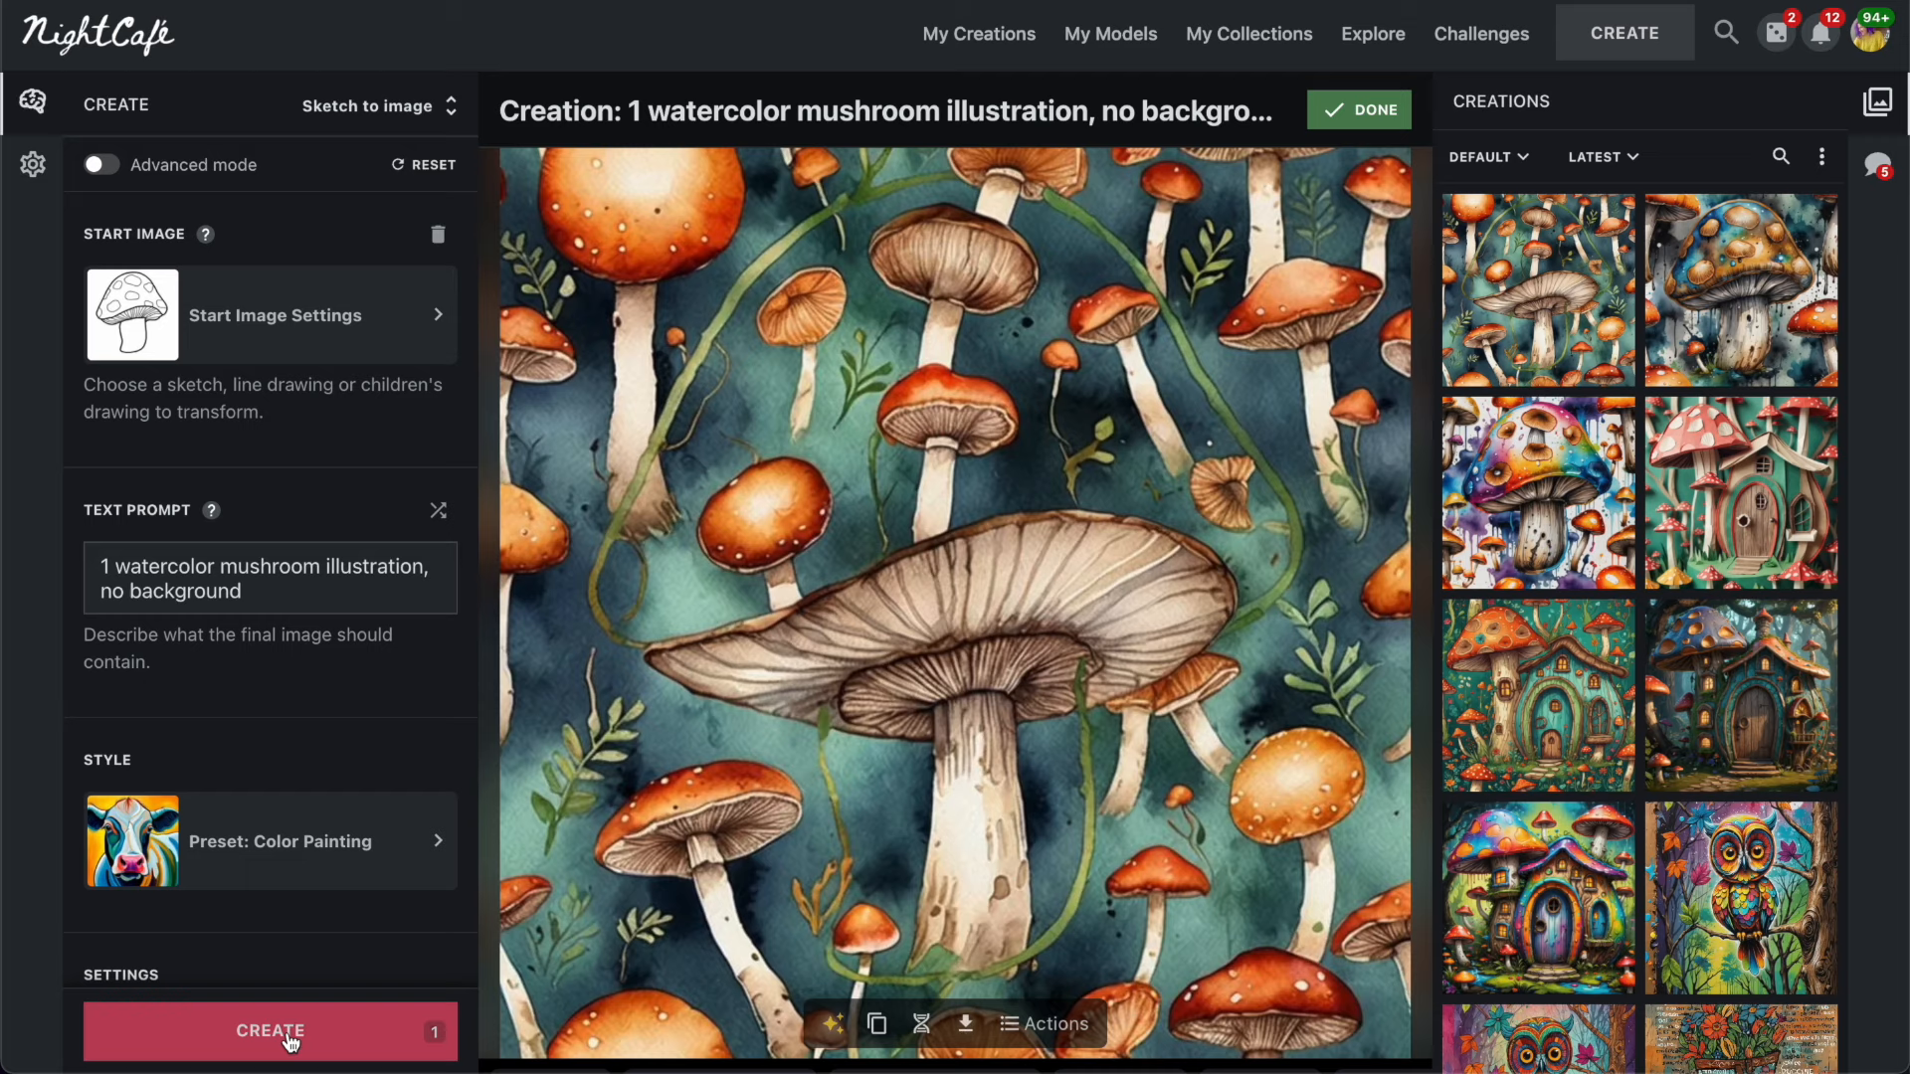
Upscale the blue-and-orange mushroom creation 7.81x (8000*8000px) with the Real-ESRGAN x4+ model and download the image without the artist overlay.
click(275, 836)
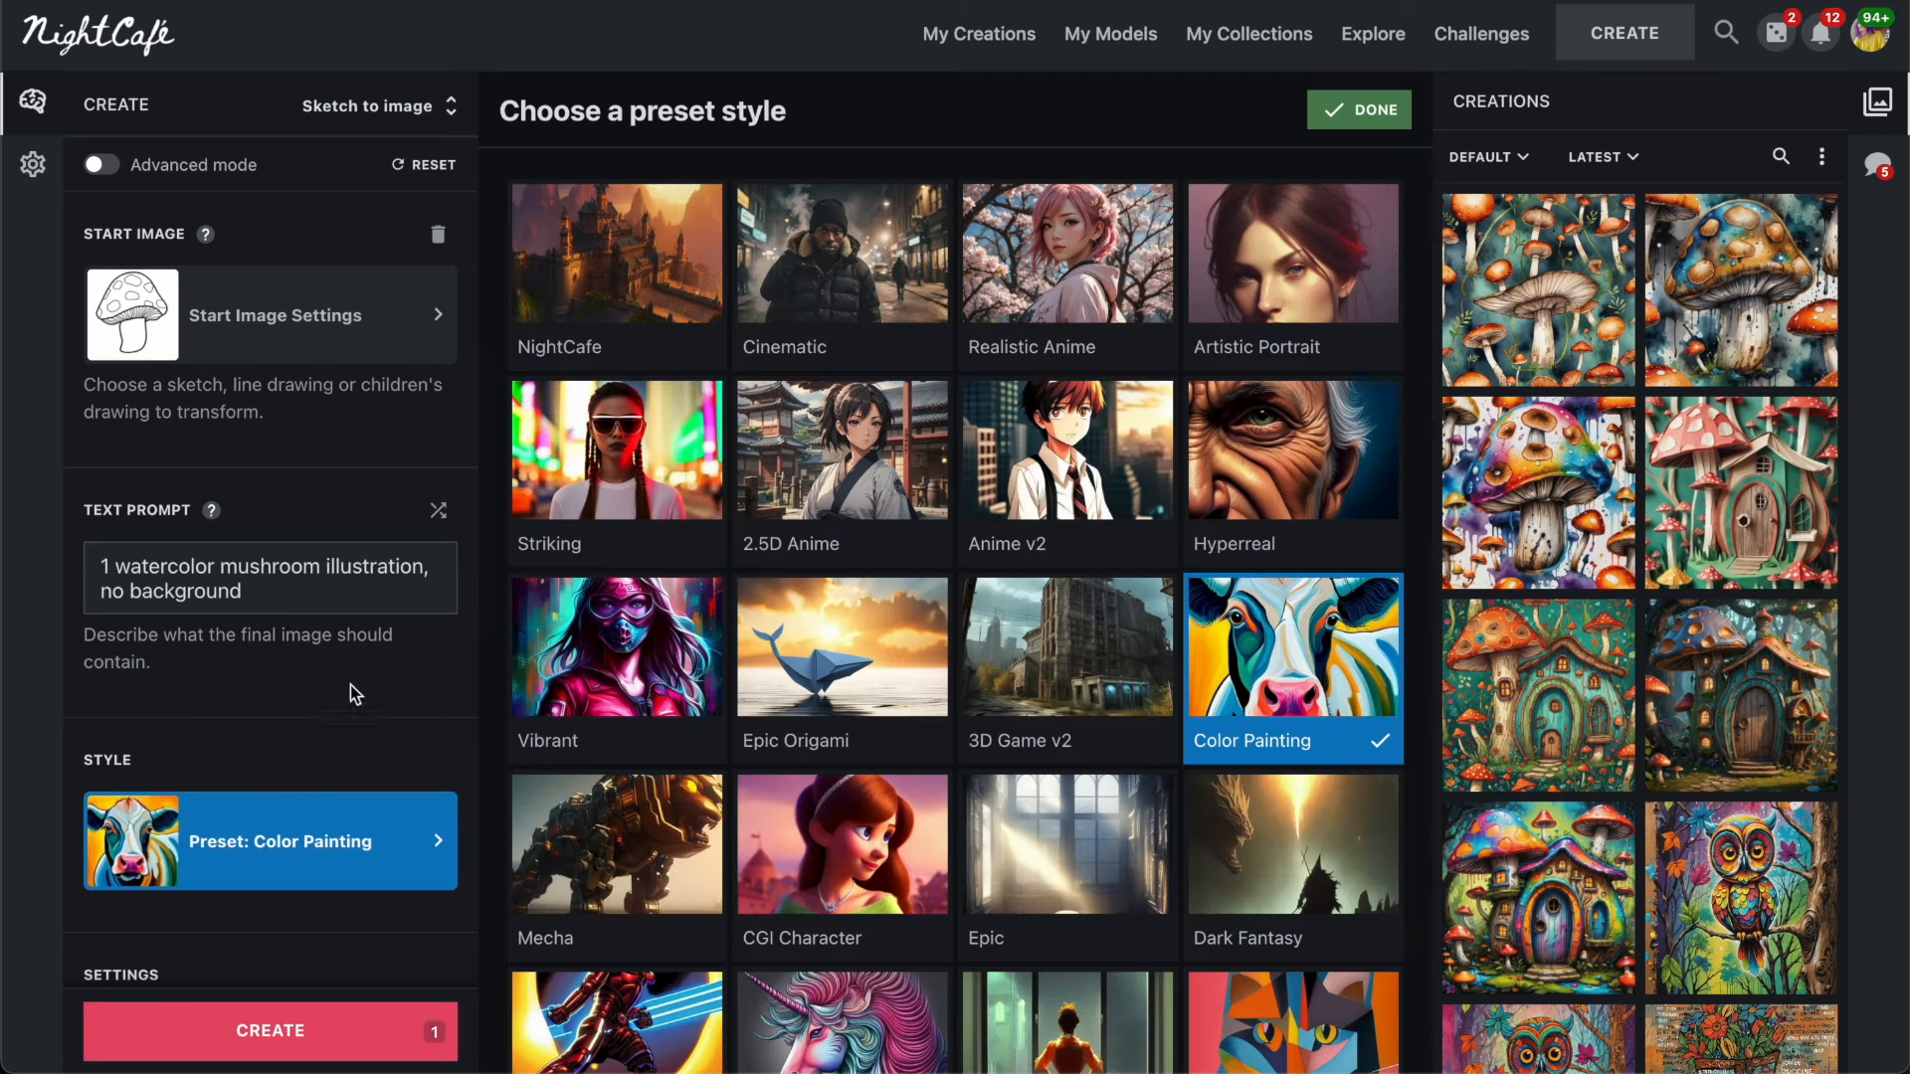
click(1829, 289)
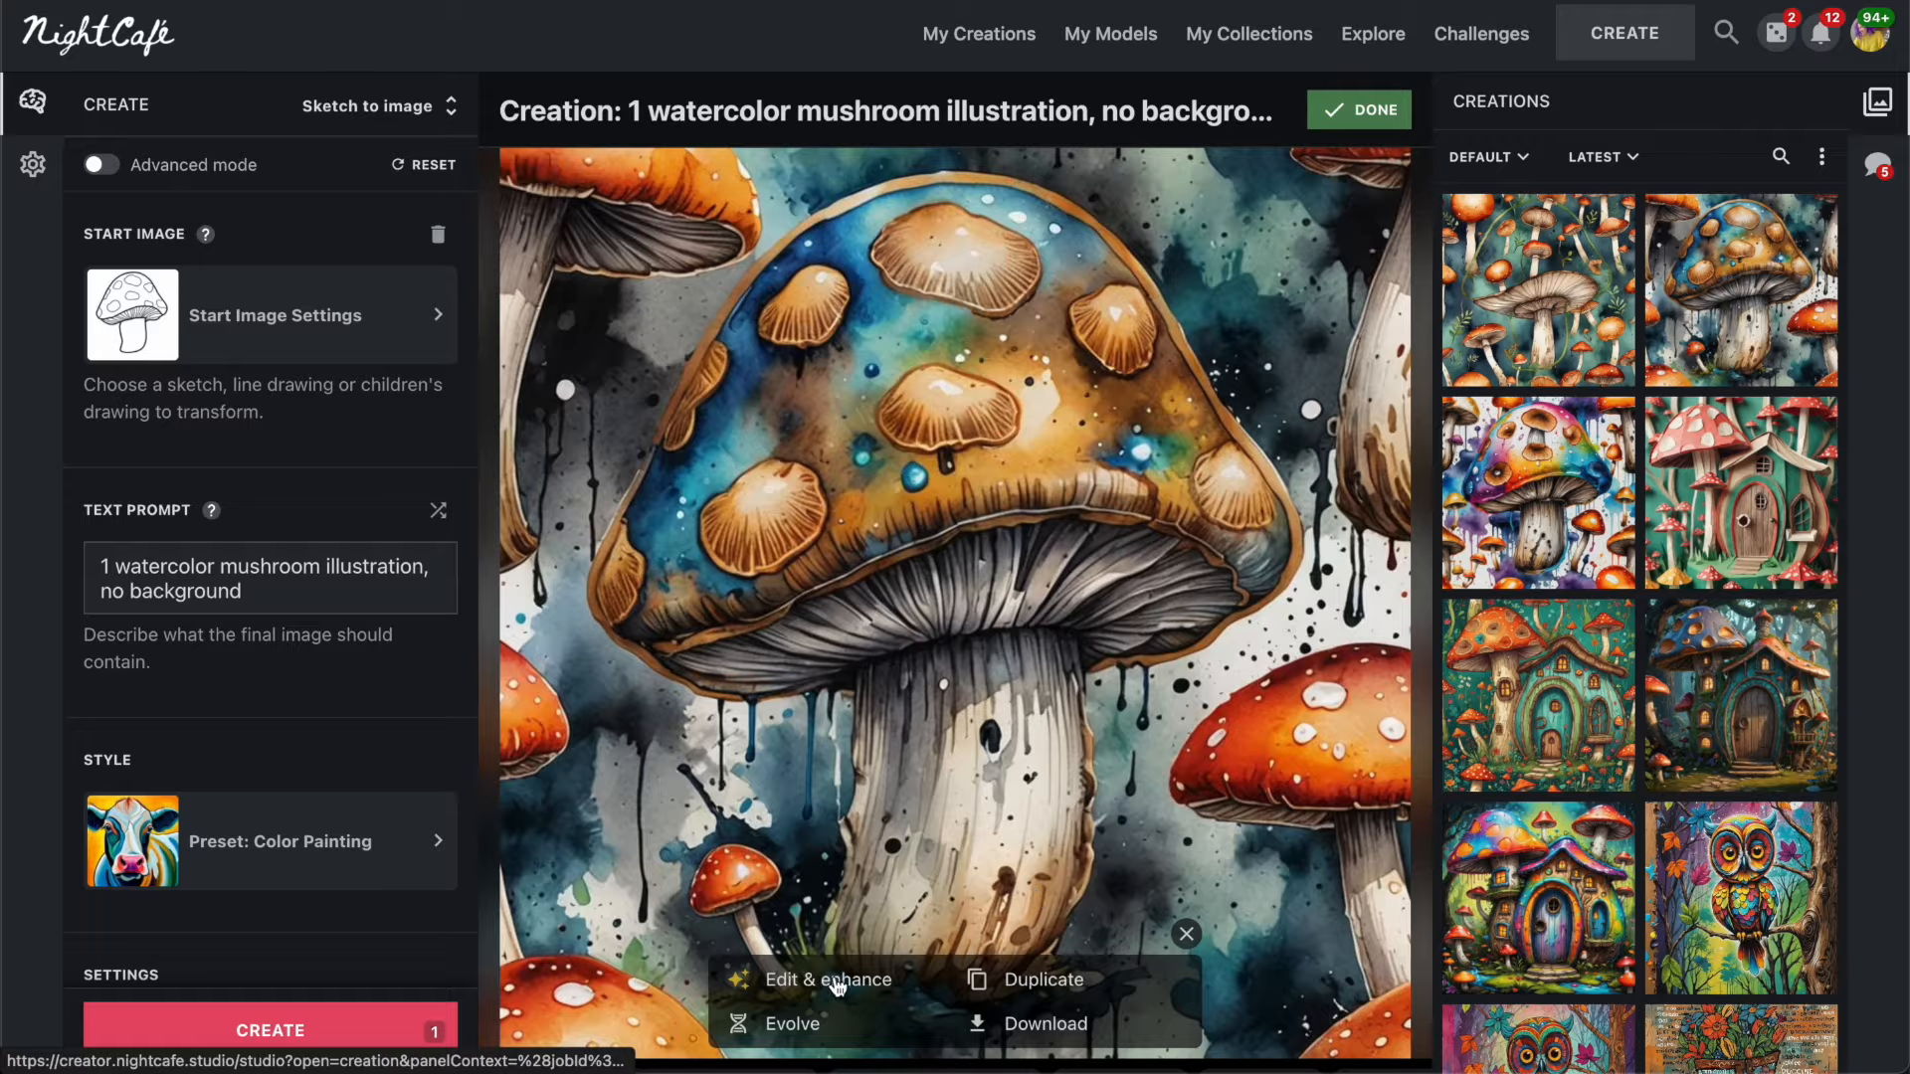
click(786, 979)
click(899, 317)
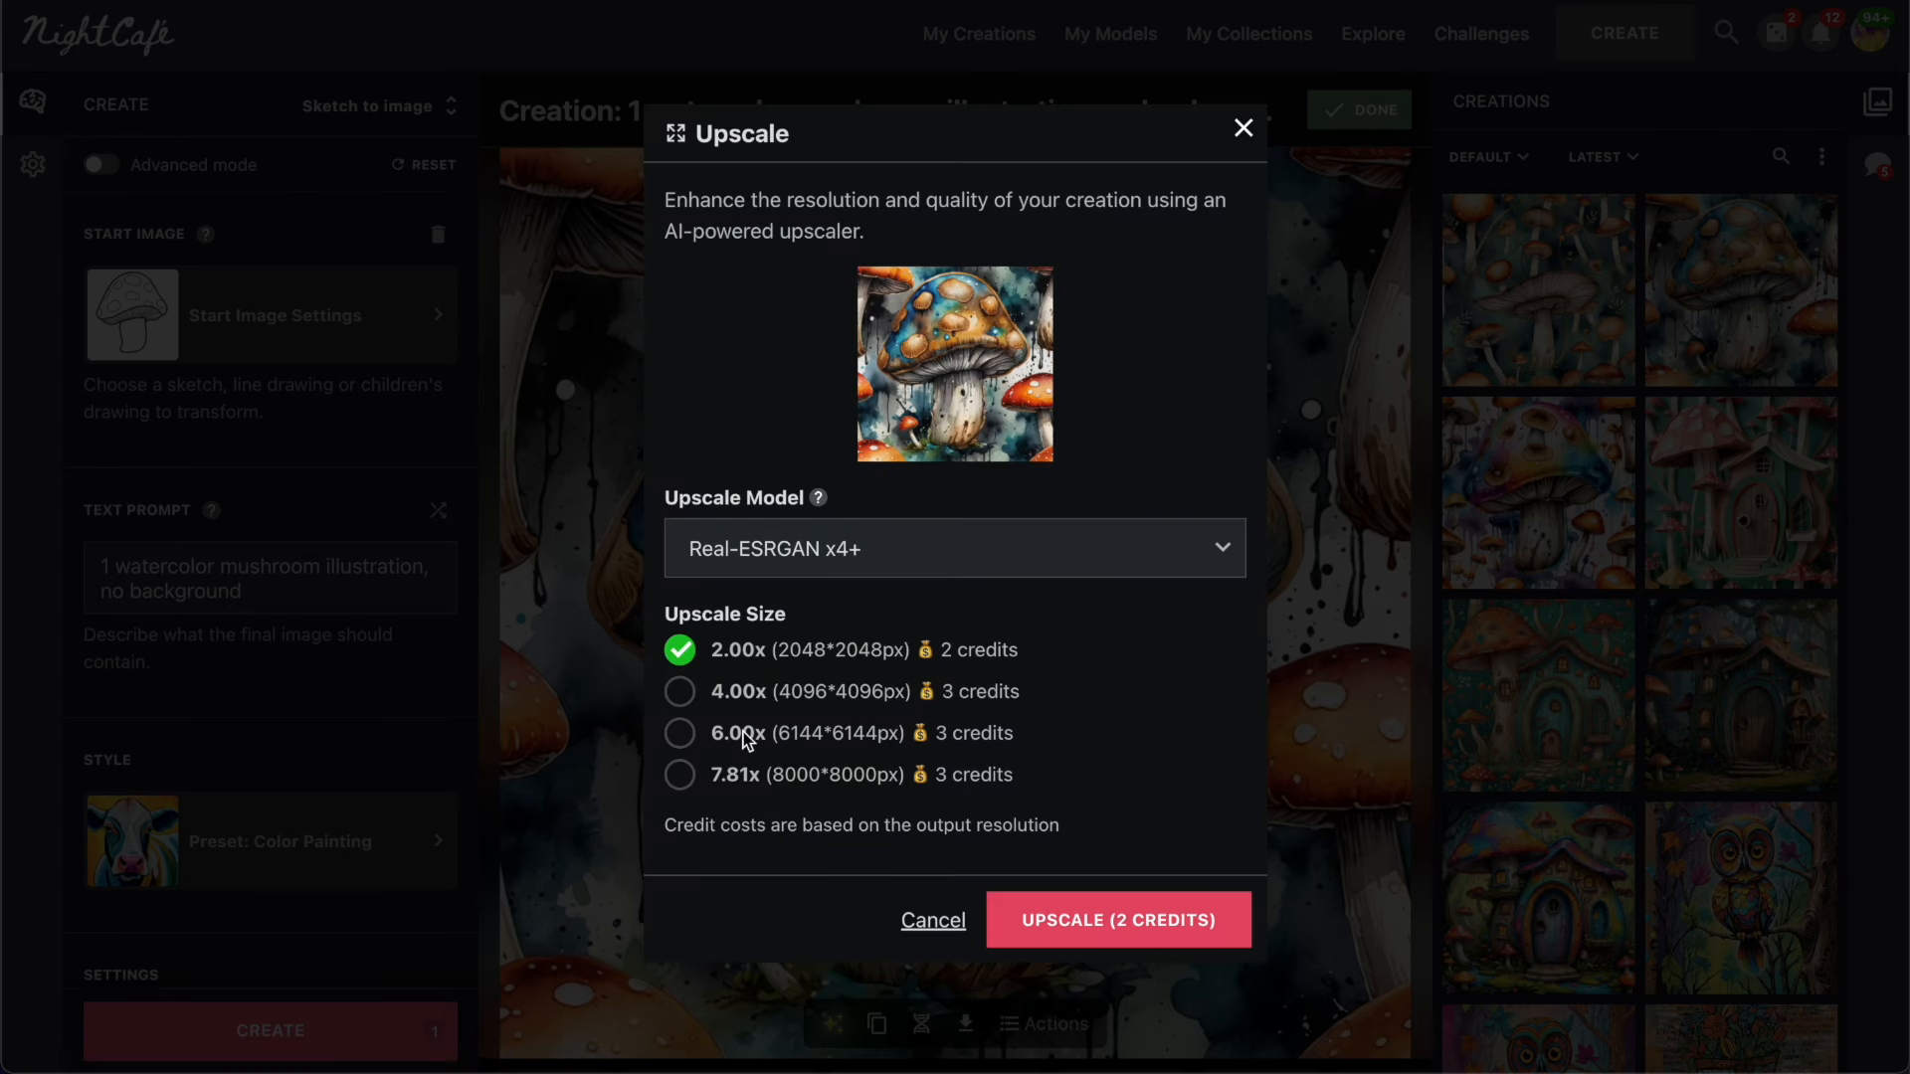
click(684, 734)
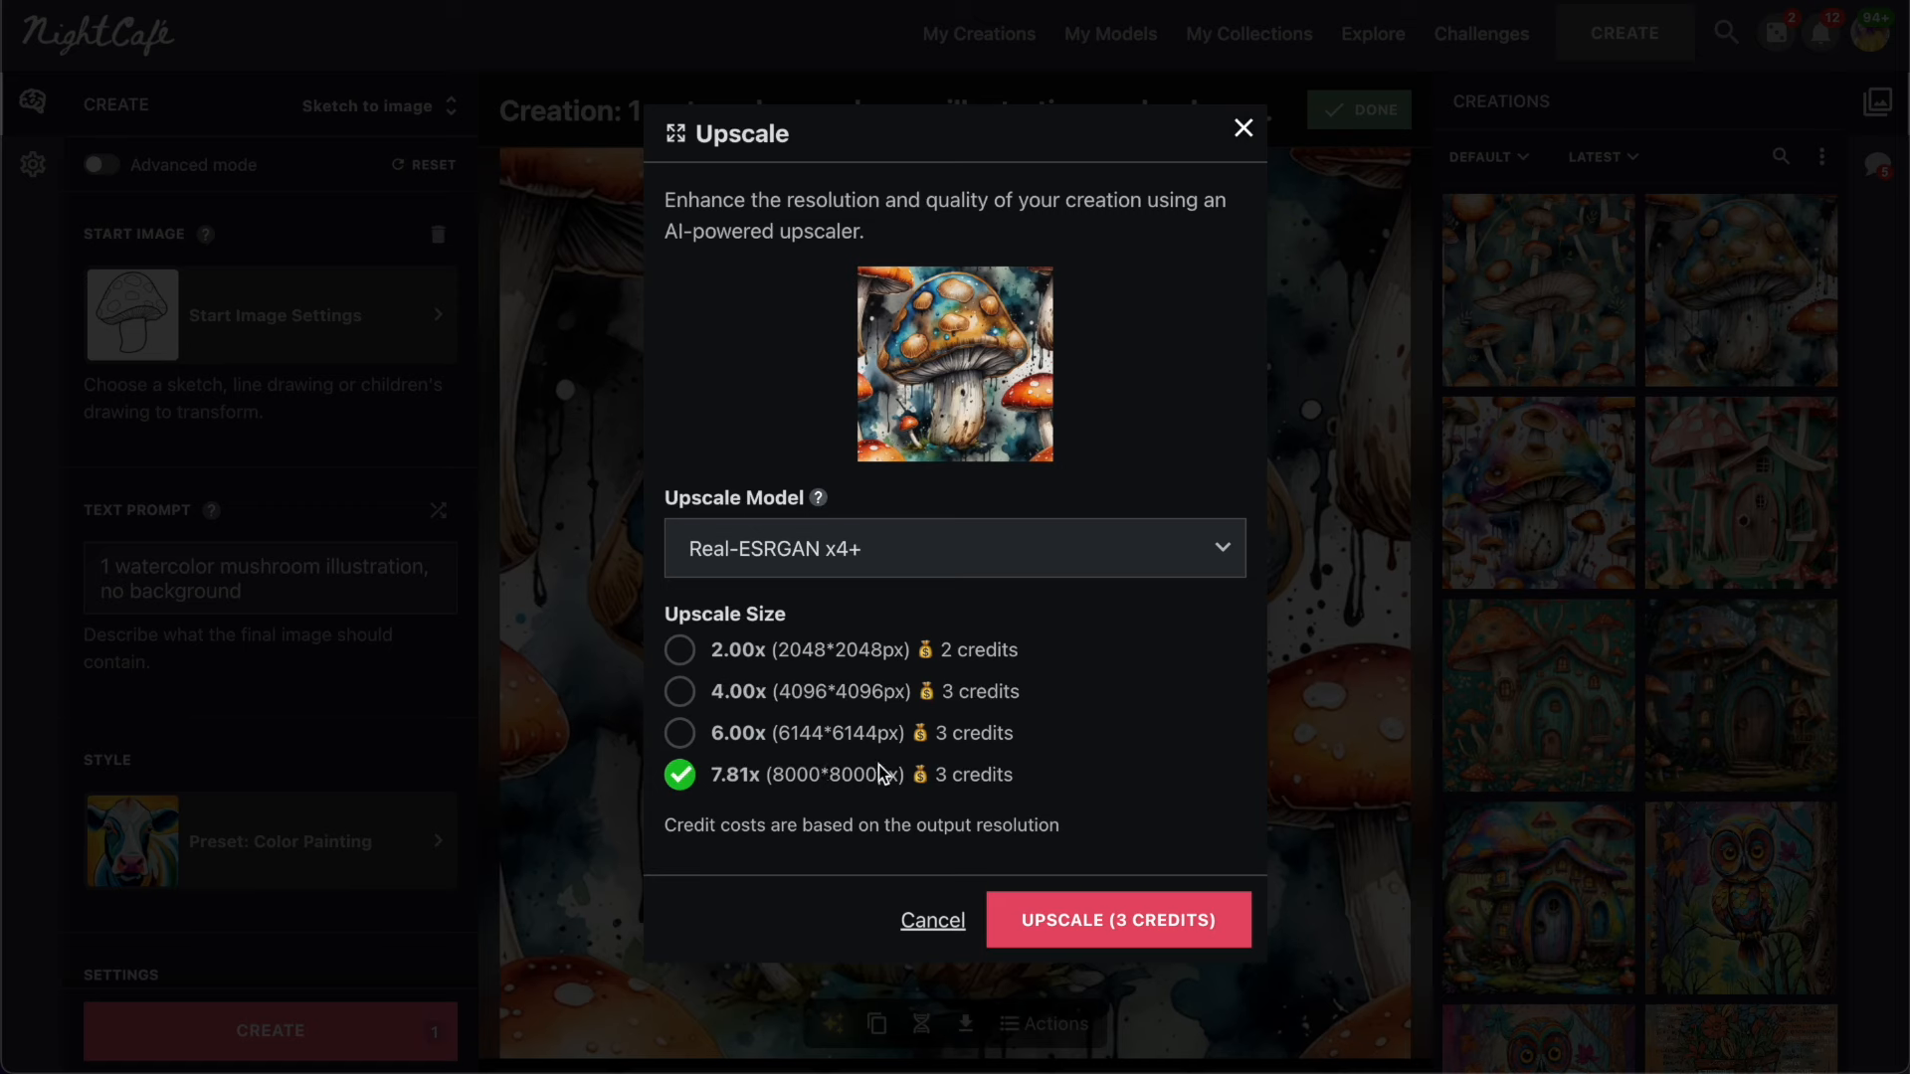
click(1122, 927)
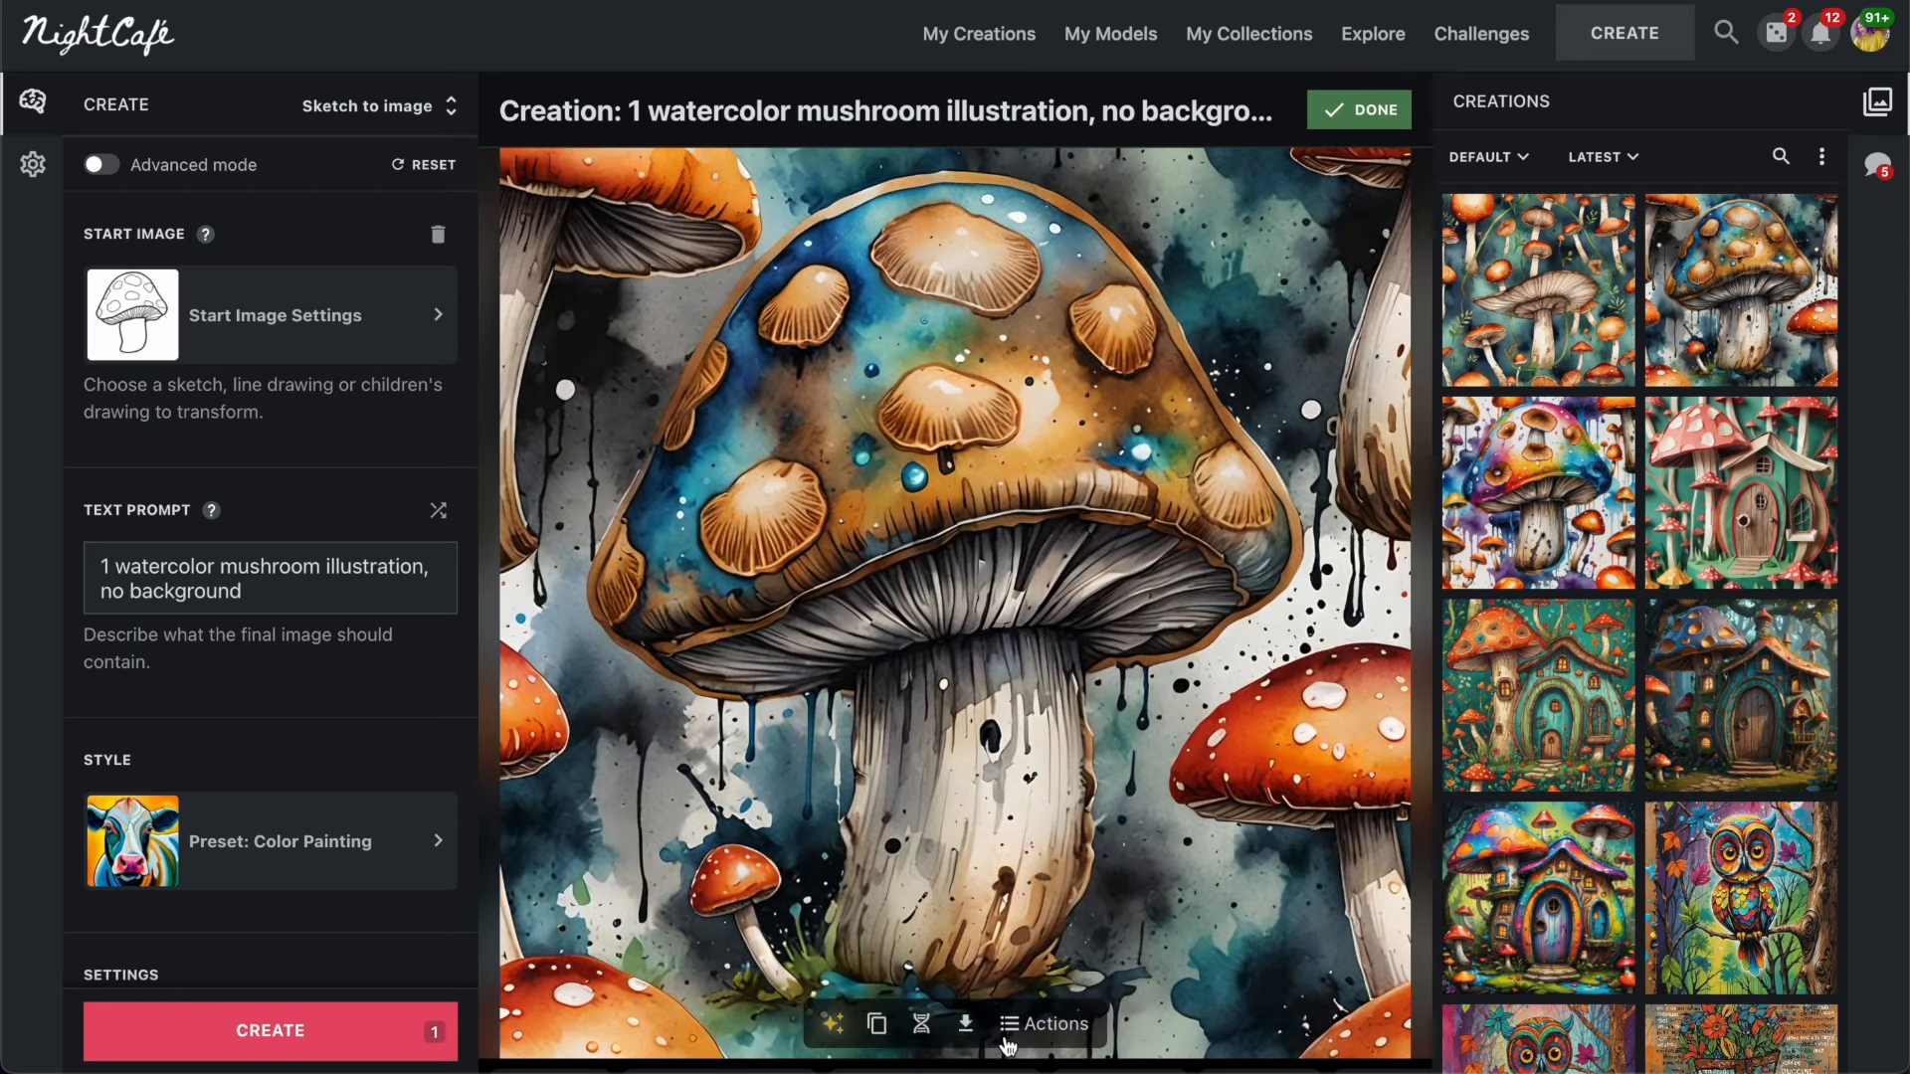
click(967, 1030)
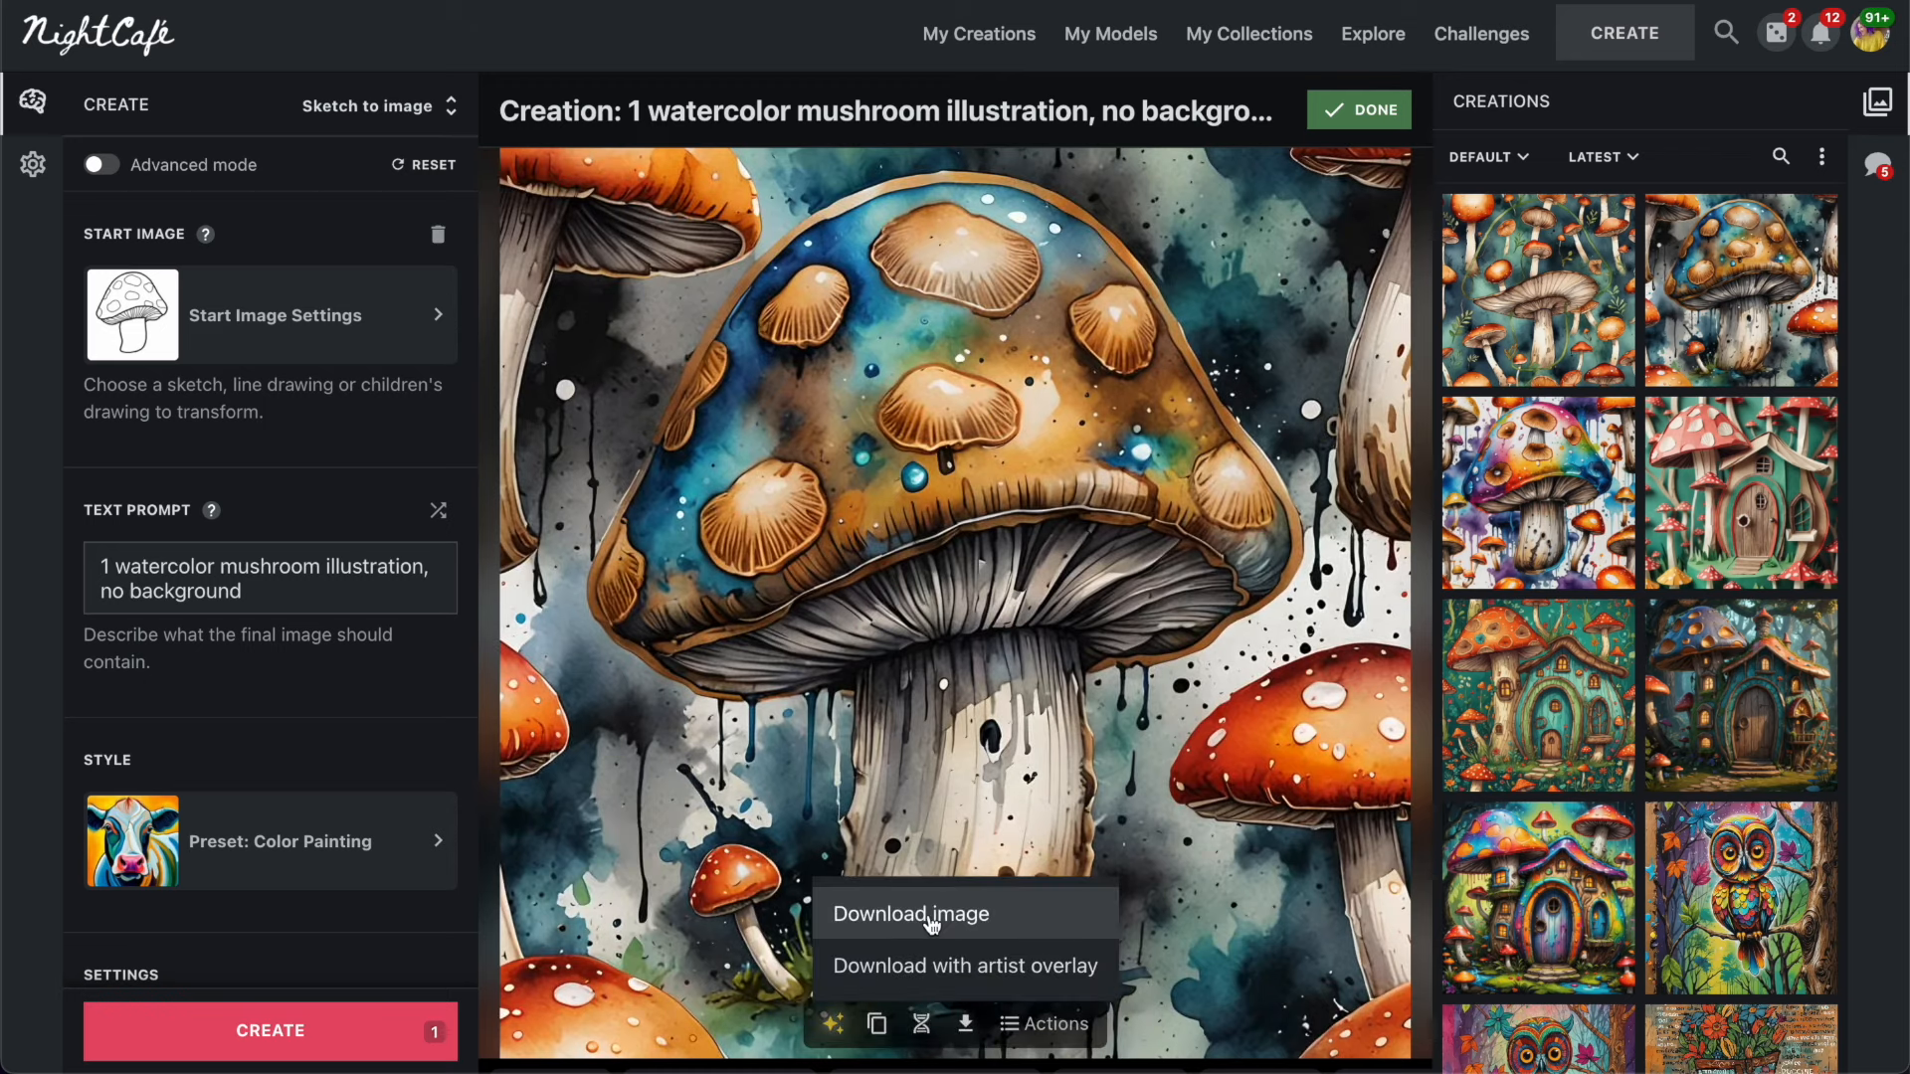
click(950, 908)
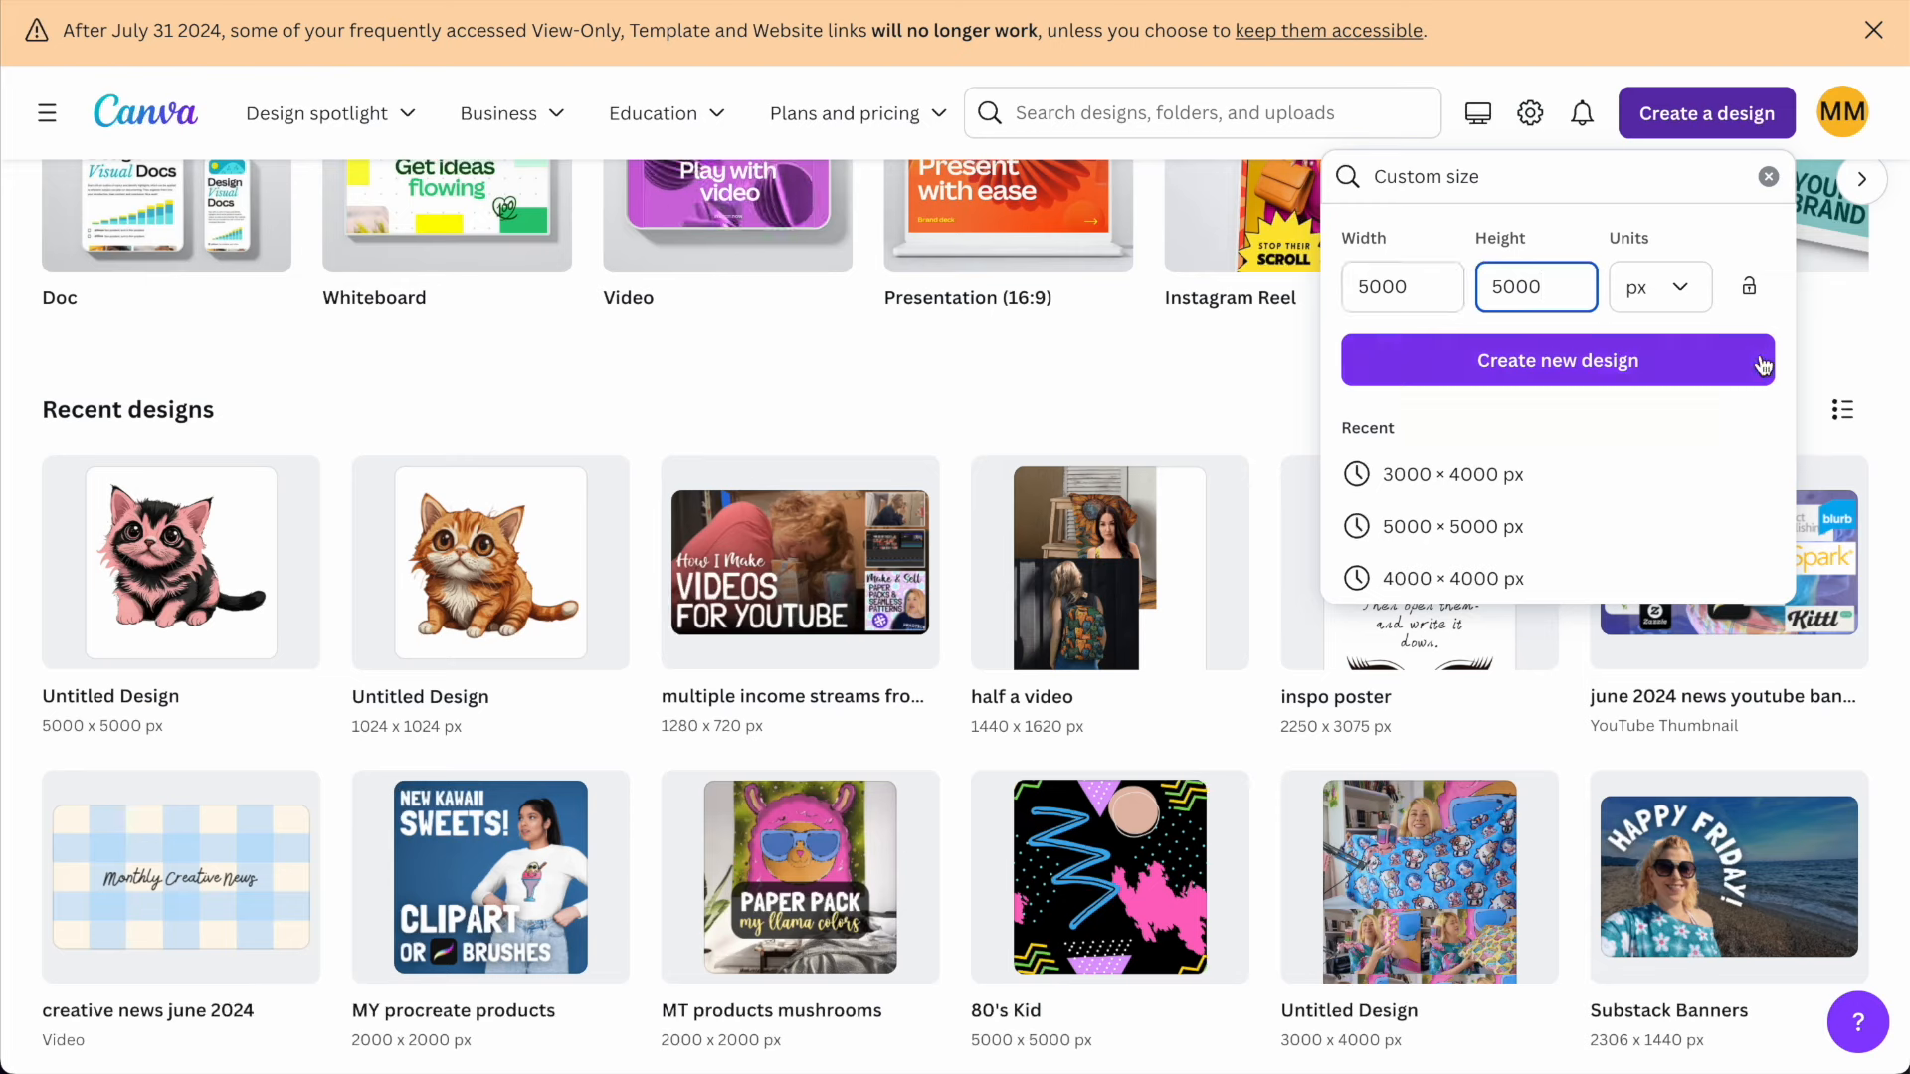
In Canva, create a 5000 × 5000 px design, upload the upscaled mushroom image from Downloads, and place it on the page.
click(1505, 363)
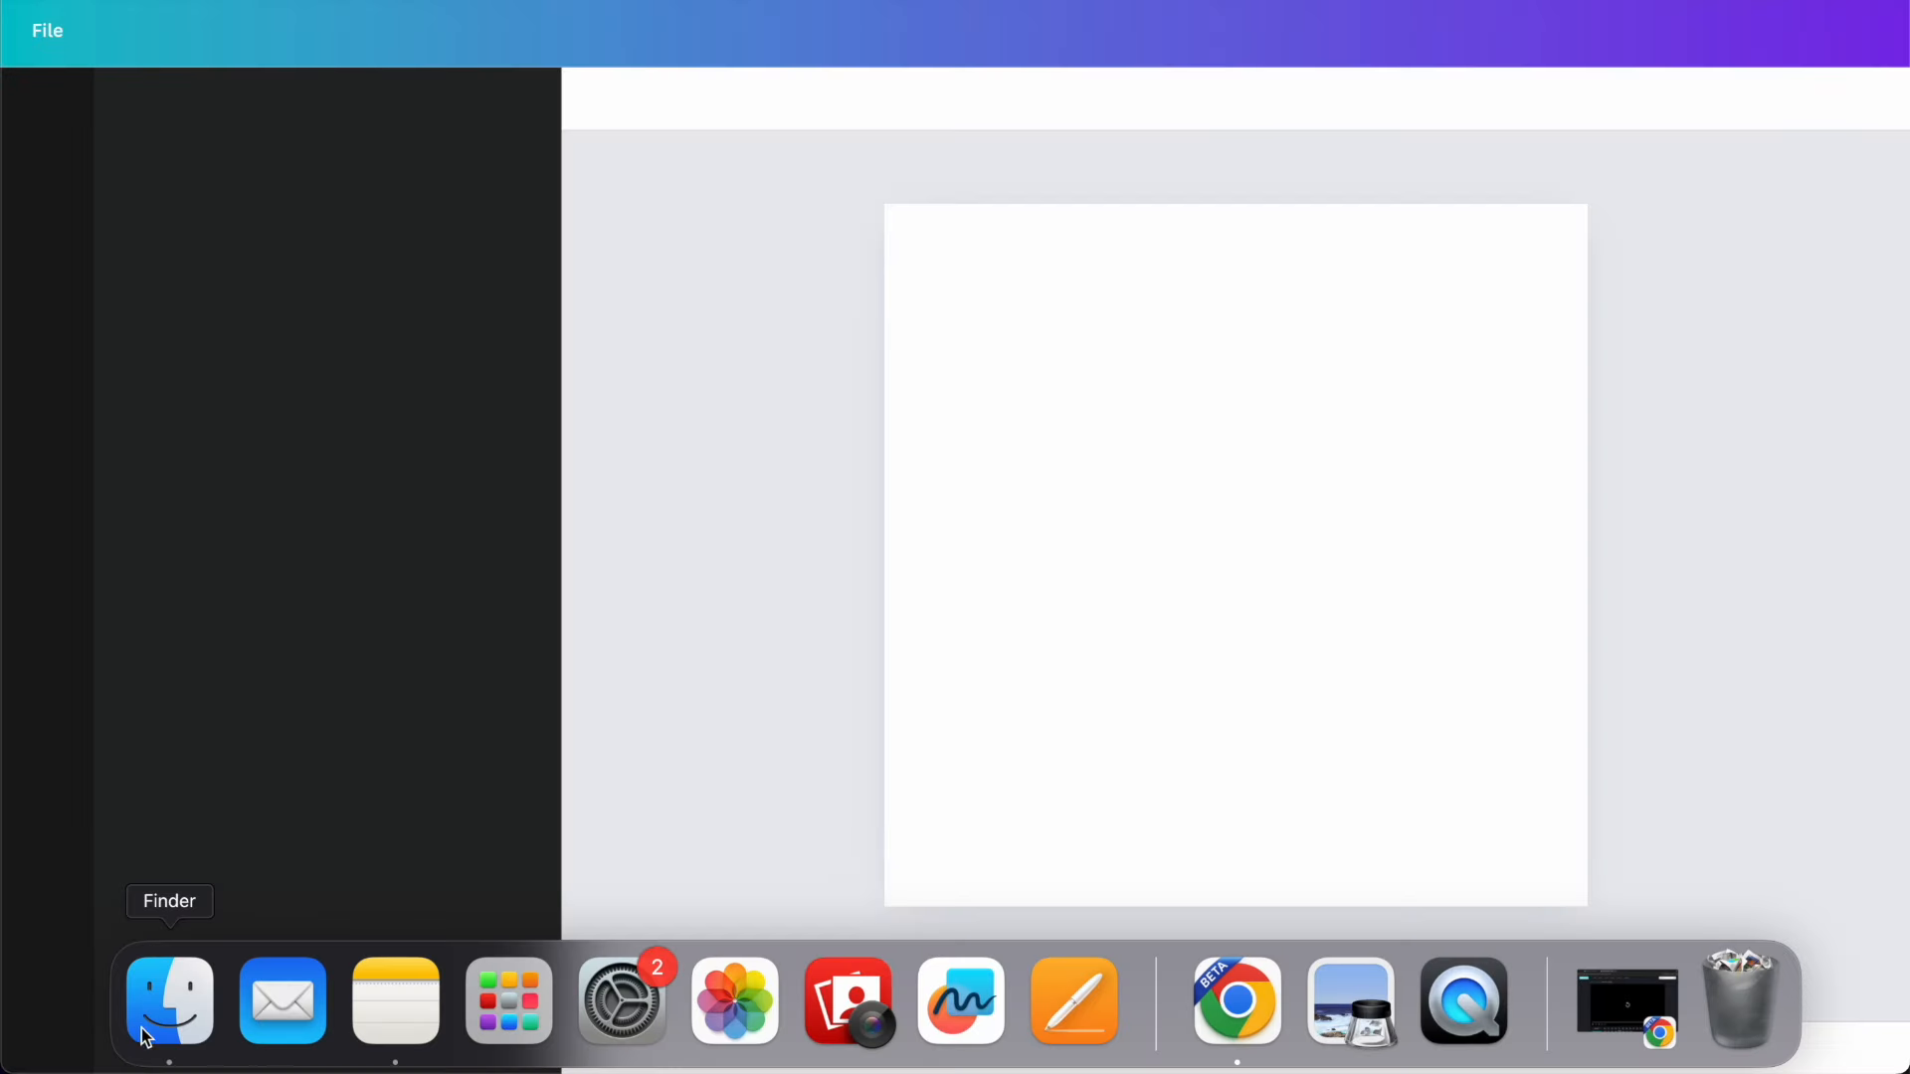
click(170, 999)
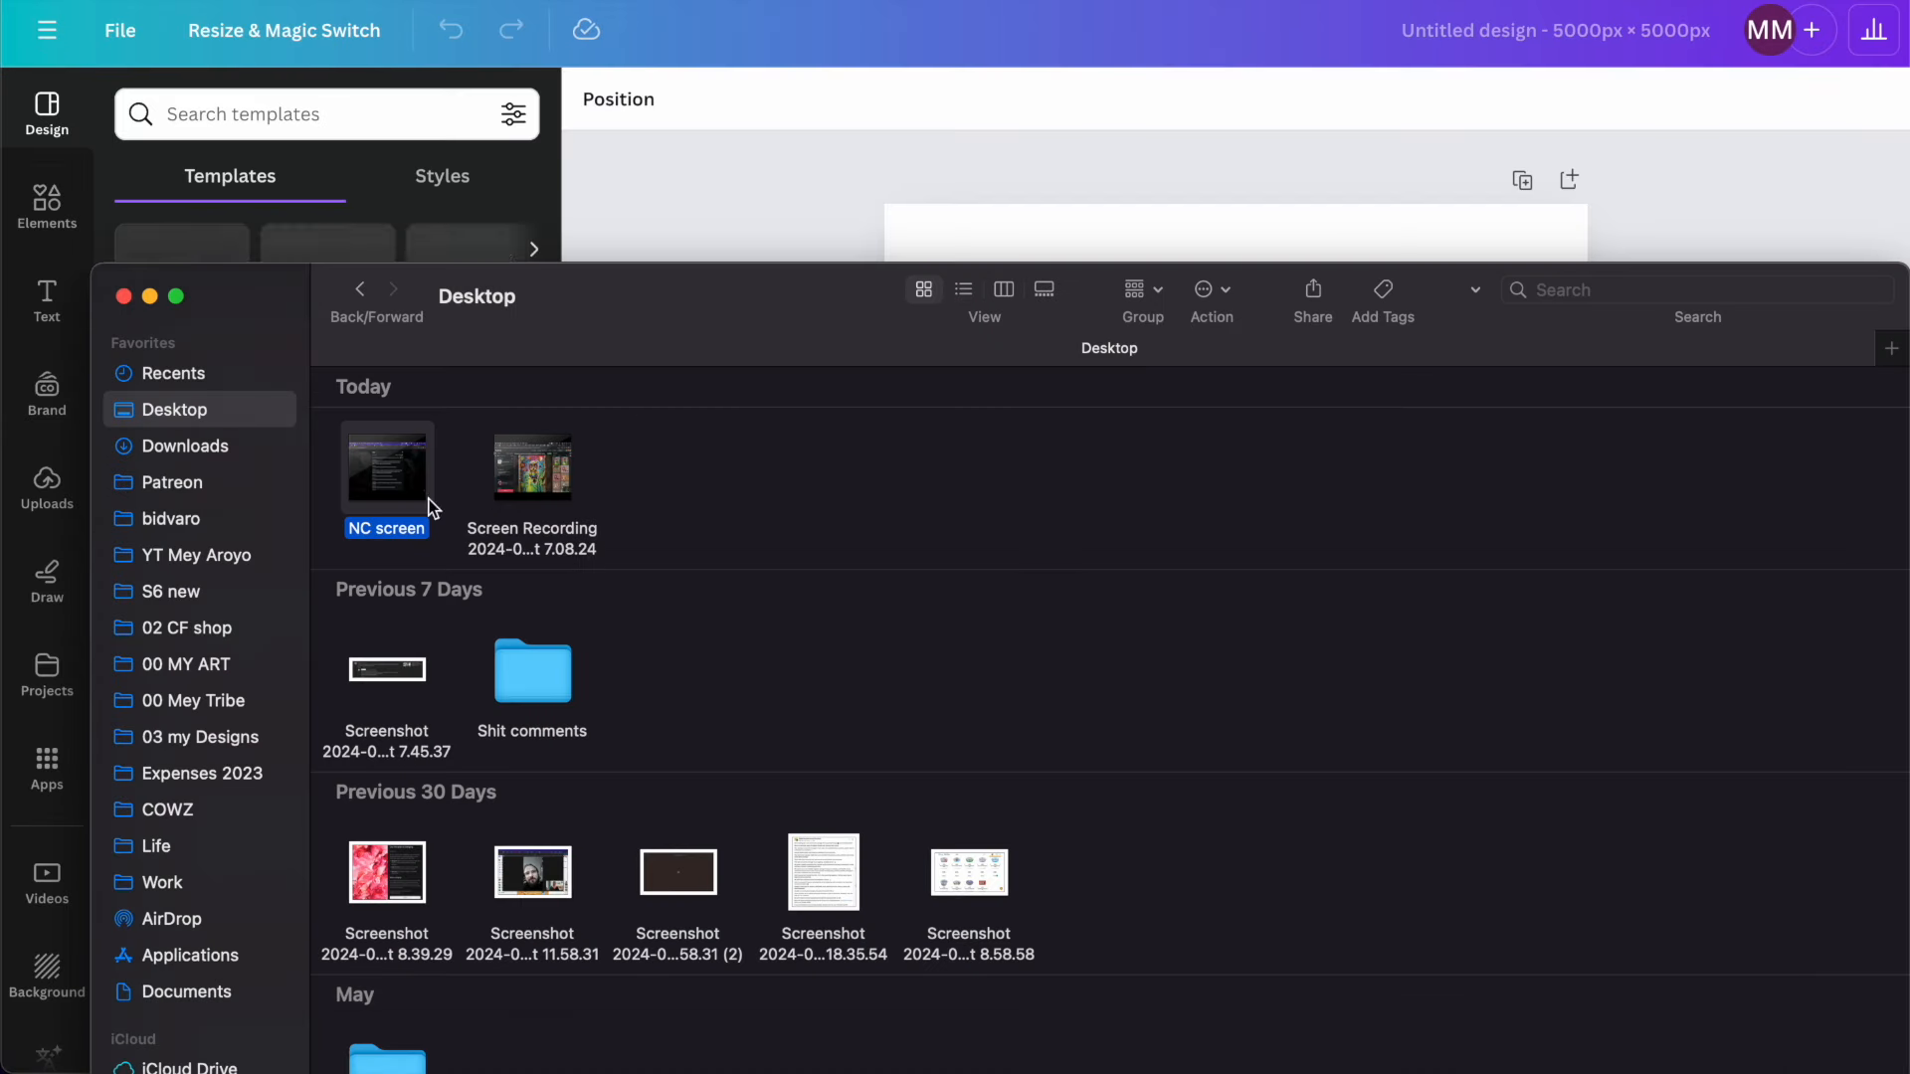
click(206, 448)
drag(677, 636, 429, 209)
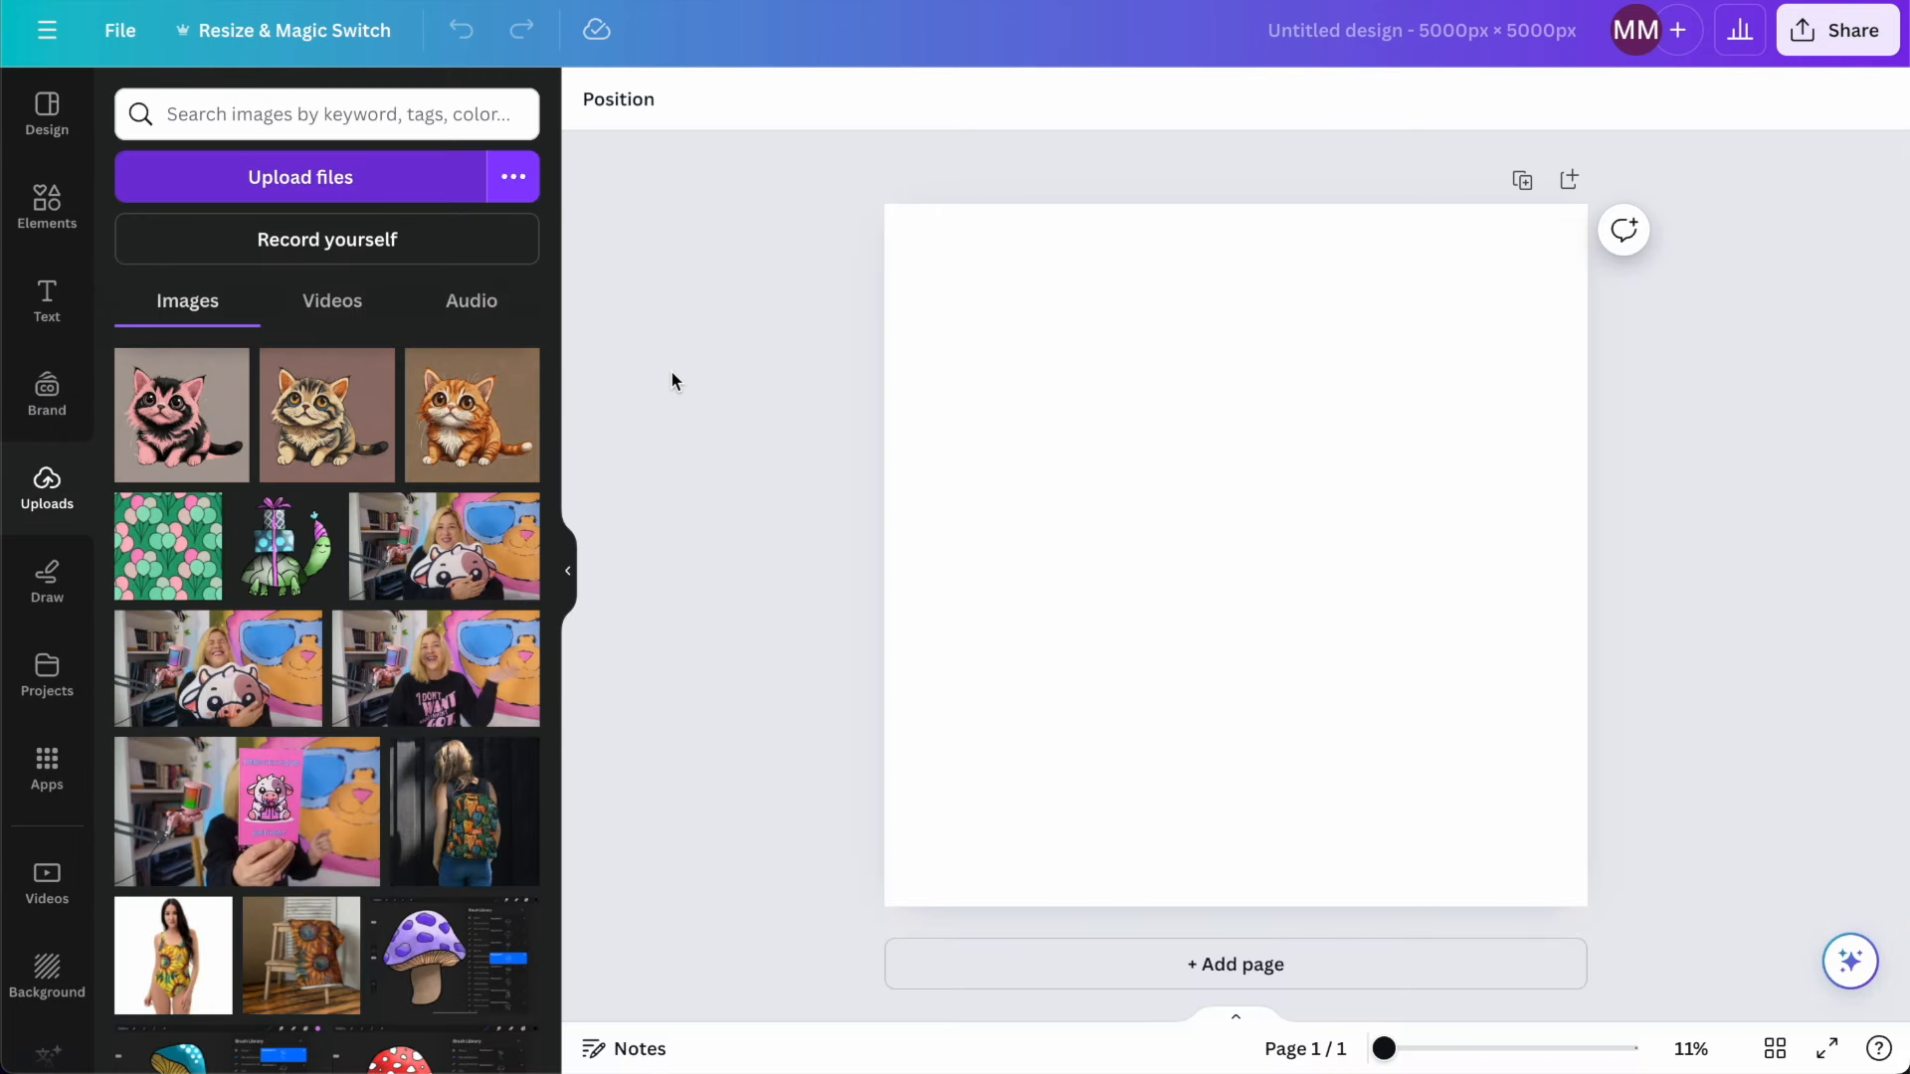
click(211, 469)
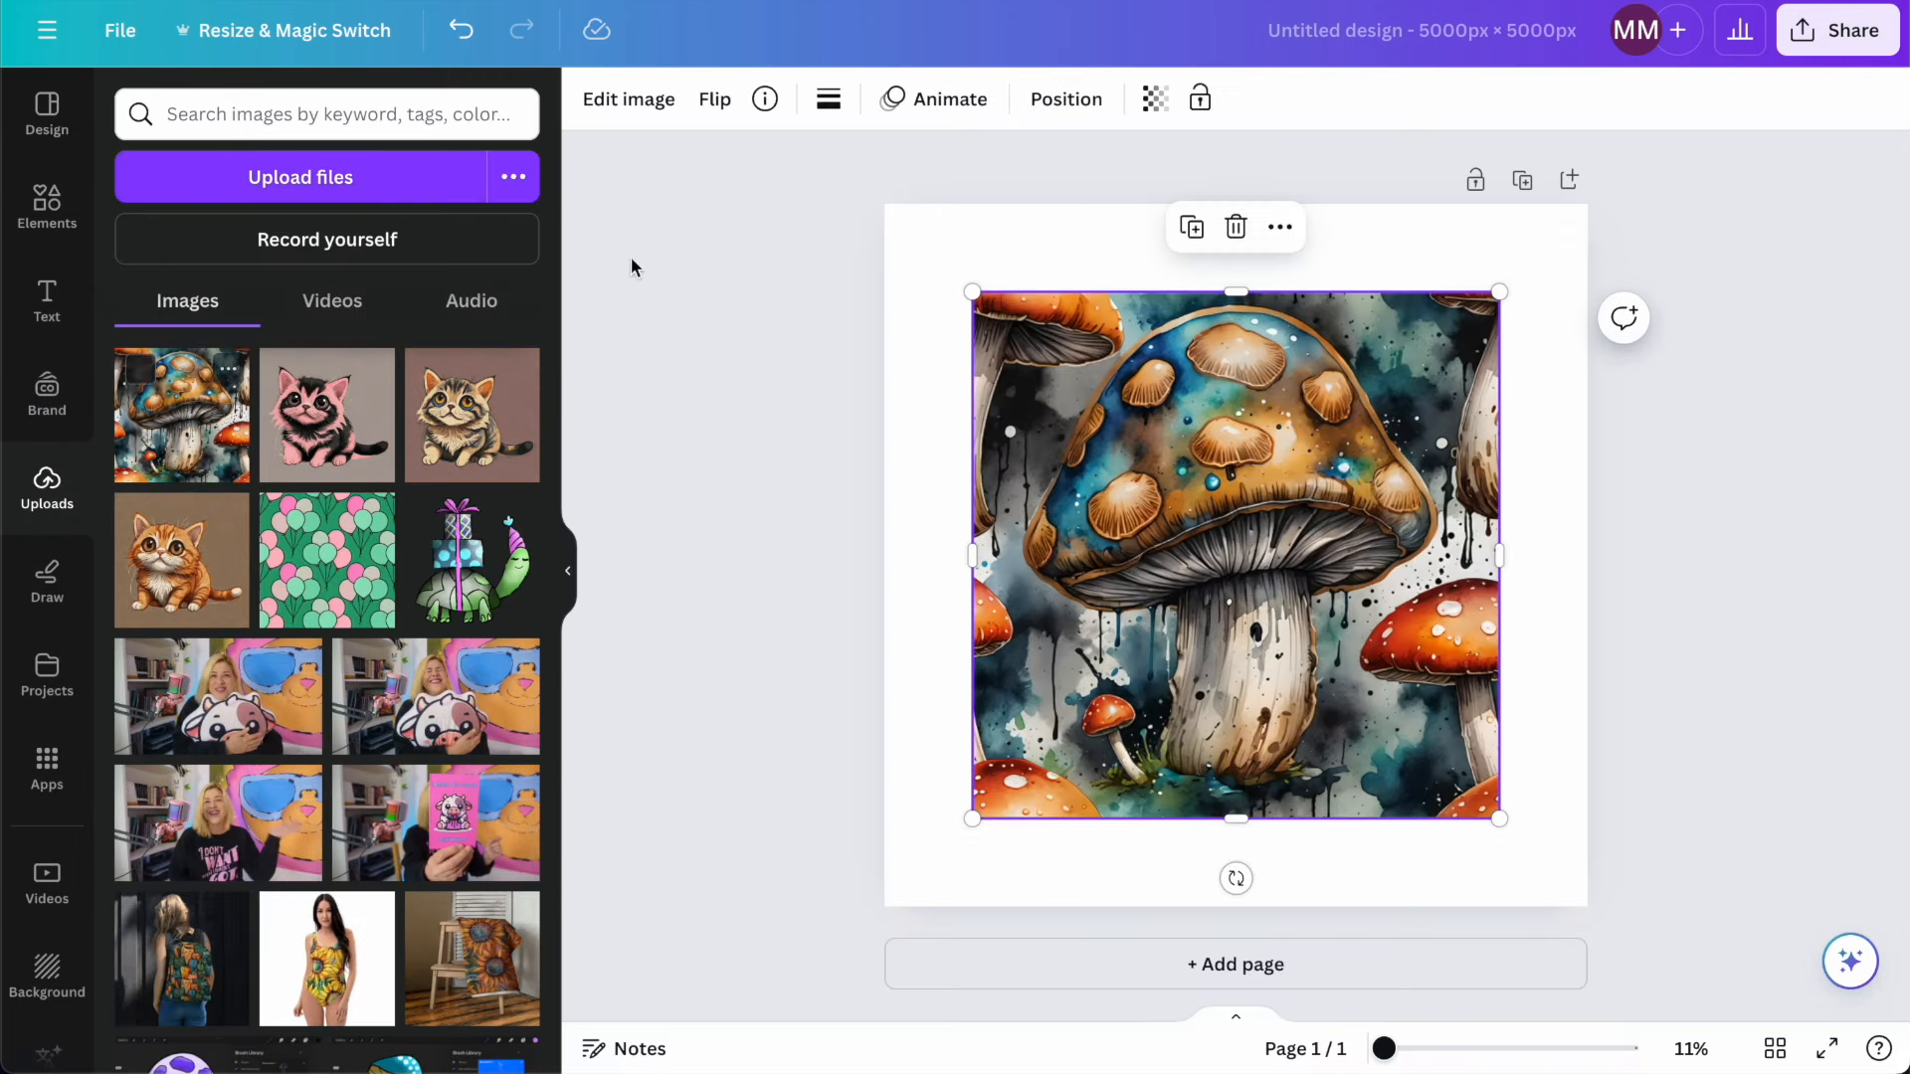
Remove the mushroom image's background and erase the leftover surrounding mushrooms with the Erase brush at size 39.
click(626, 99)
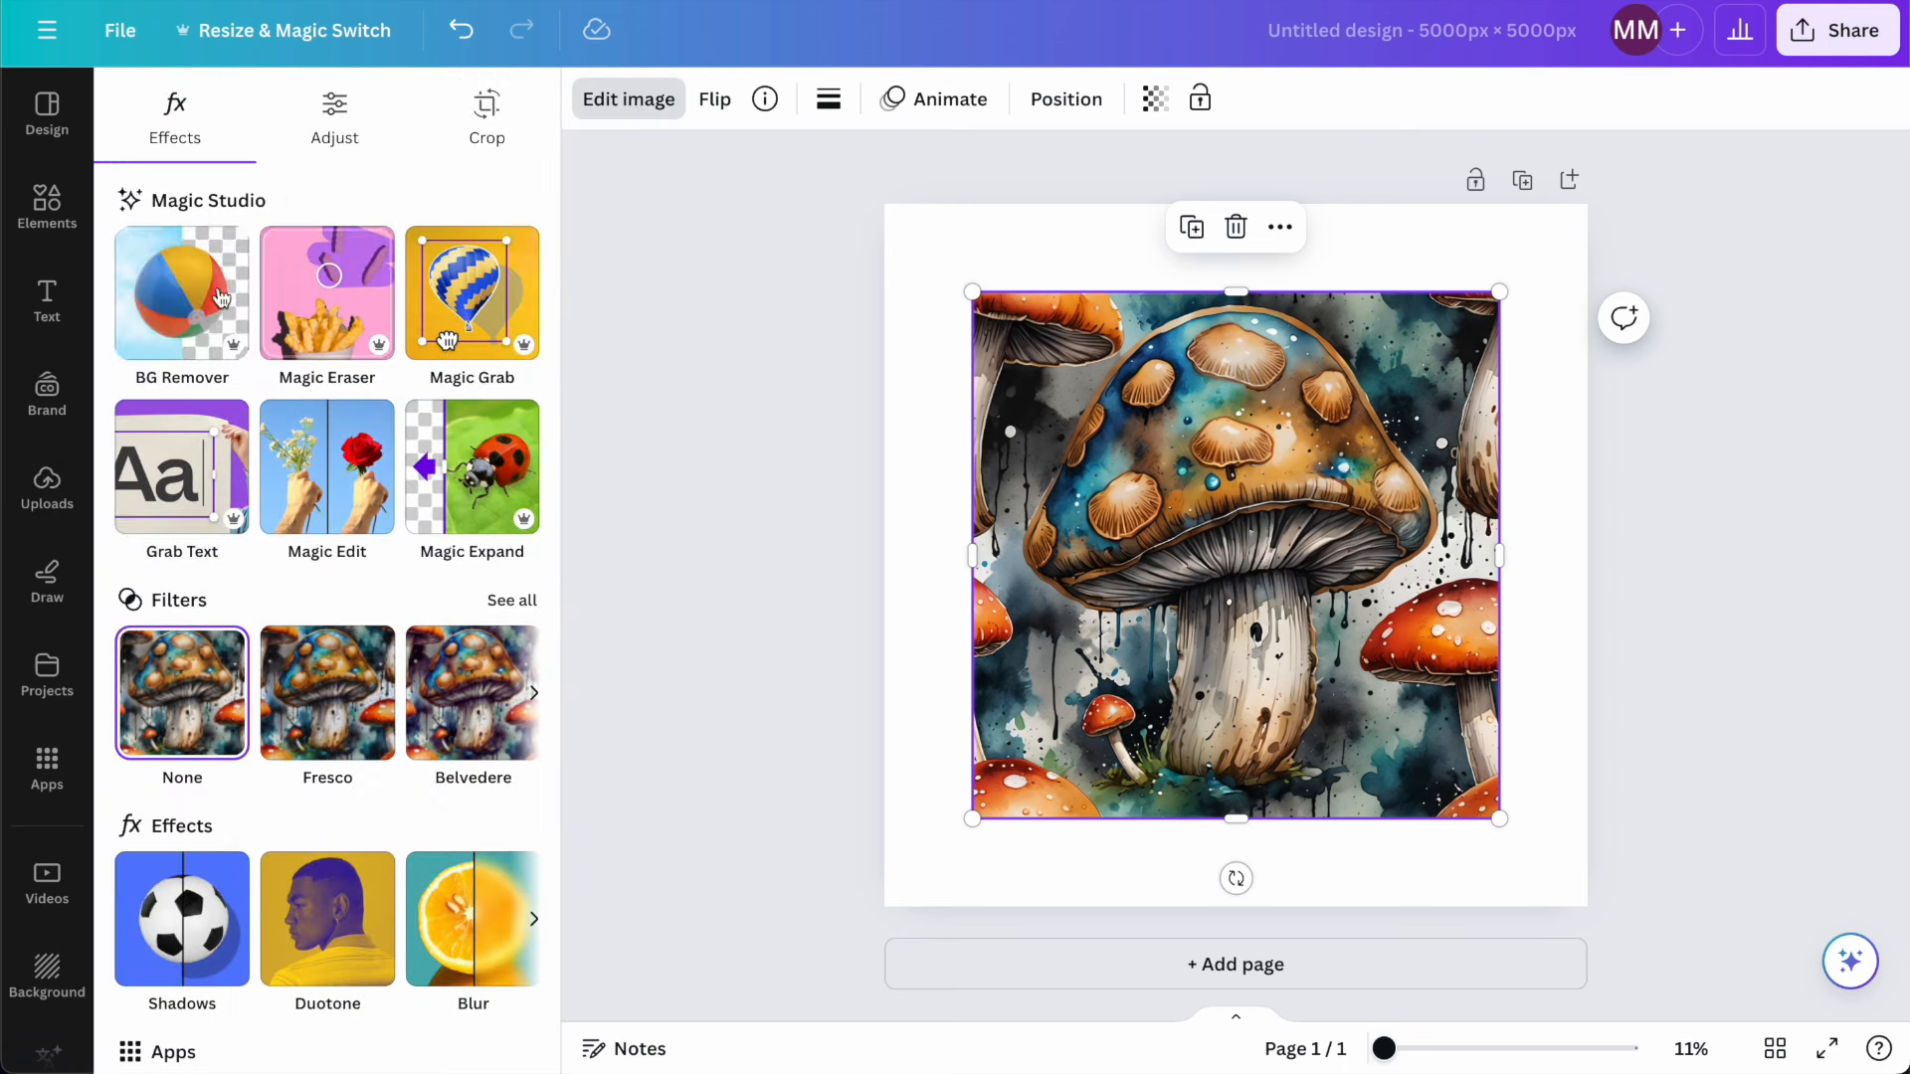
click(182, 293)
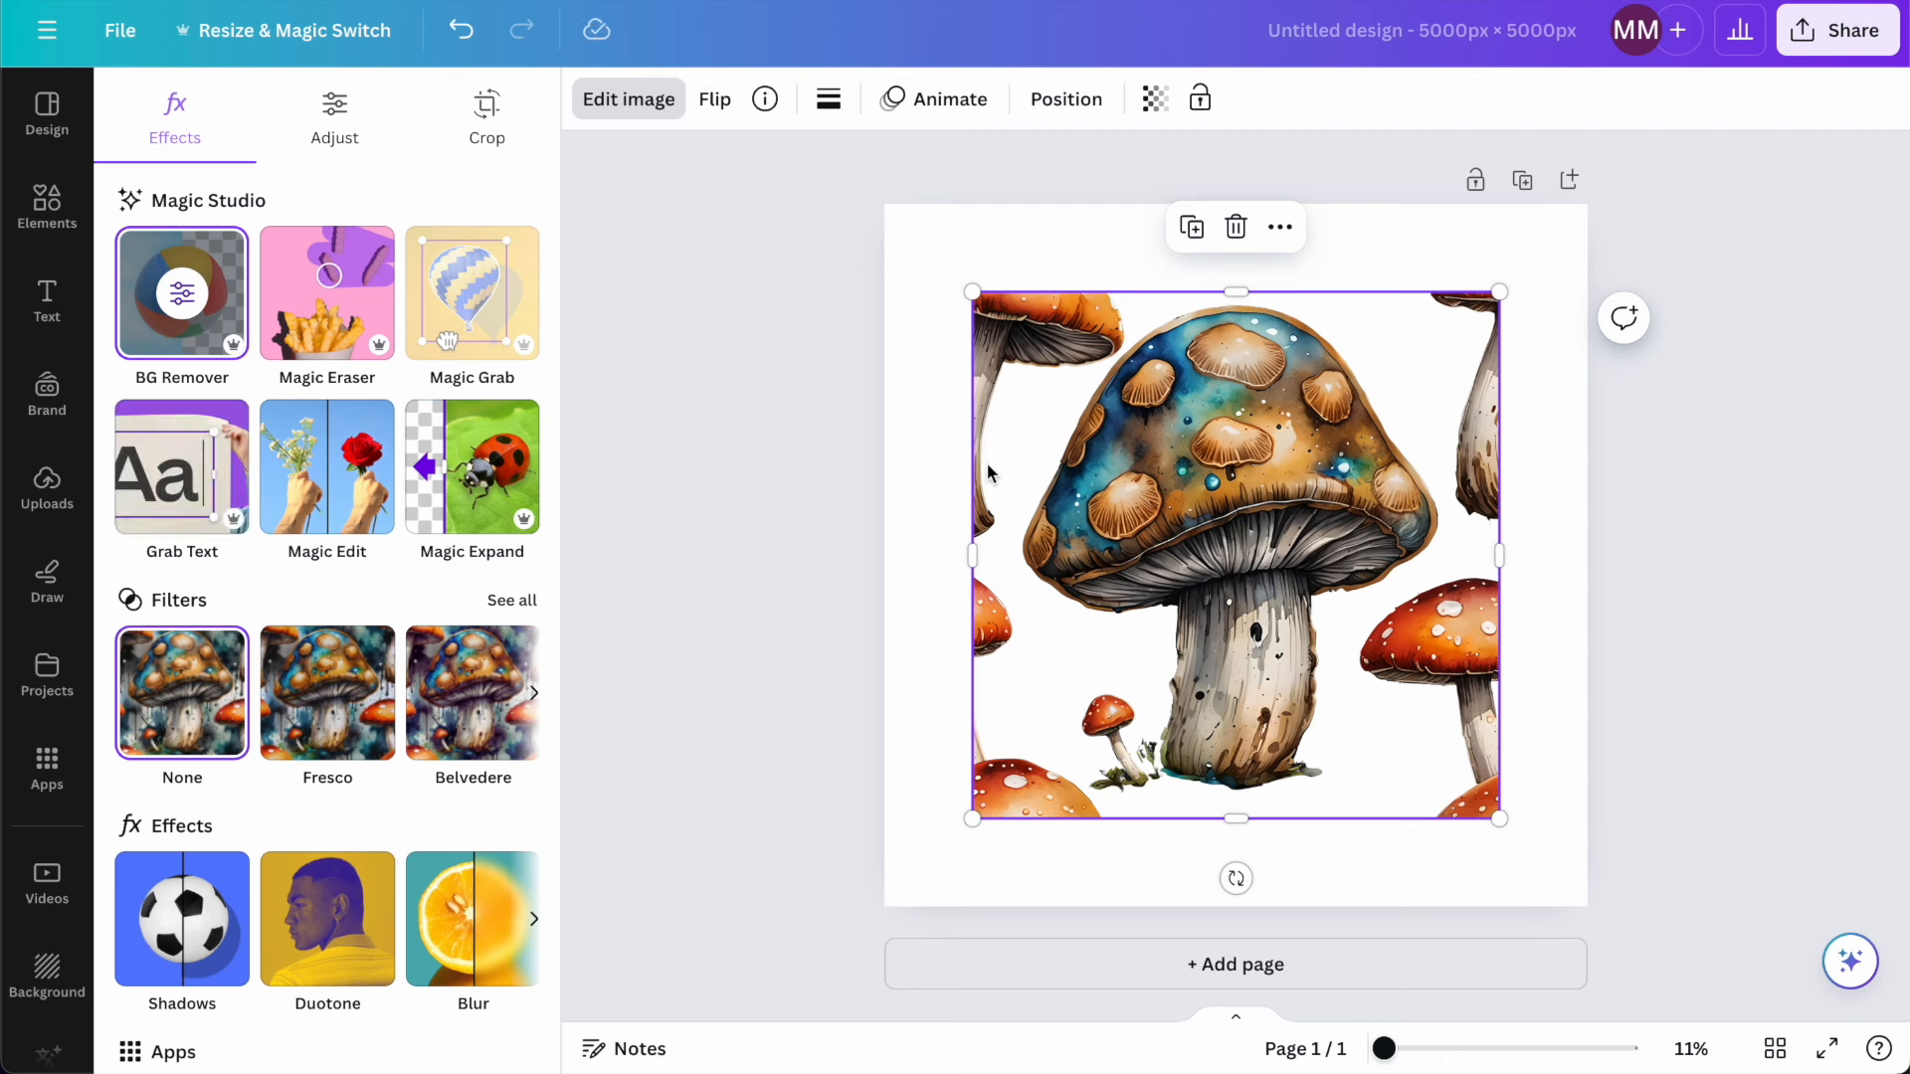
click(182, 293)
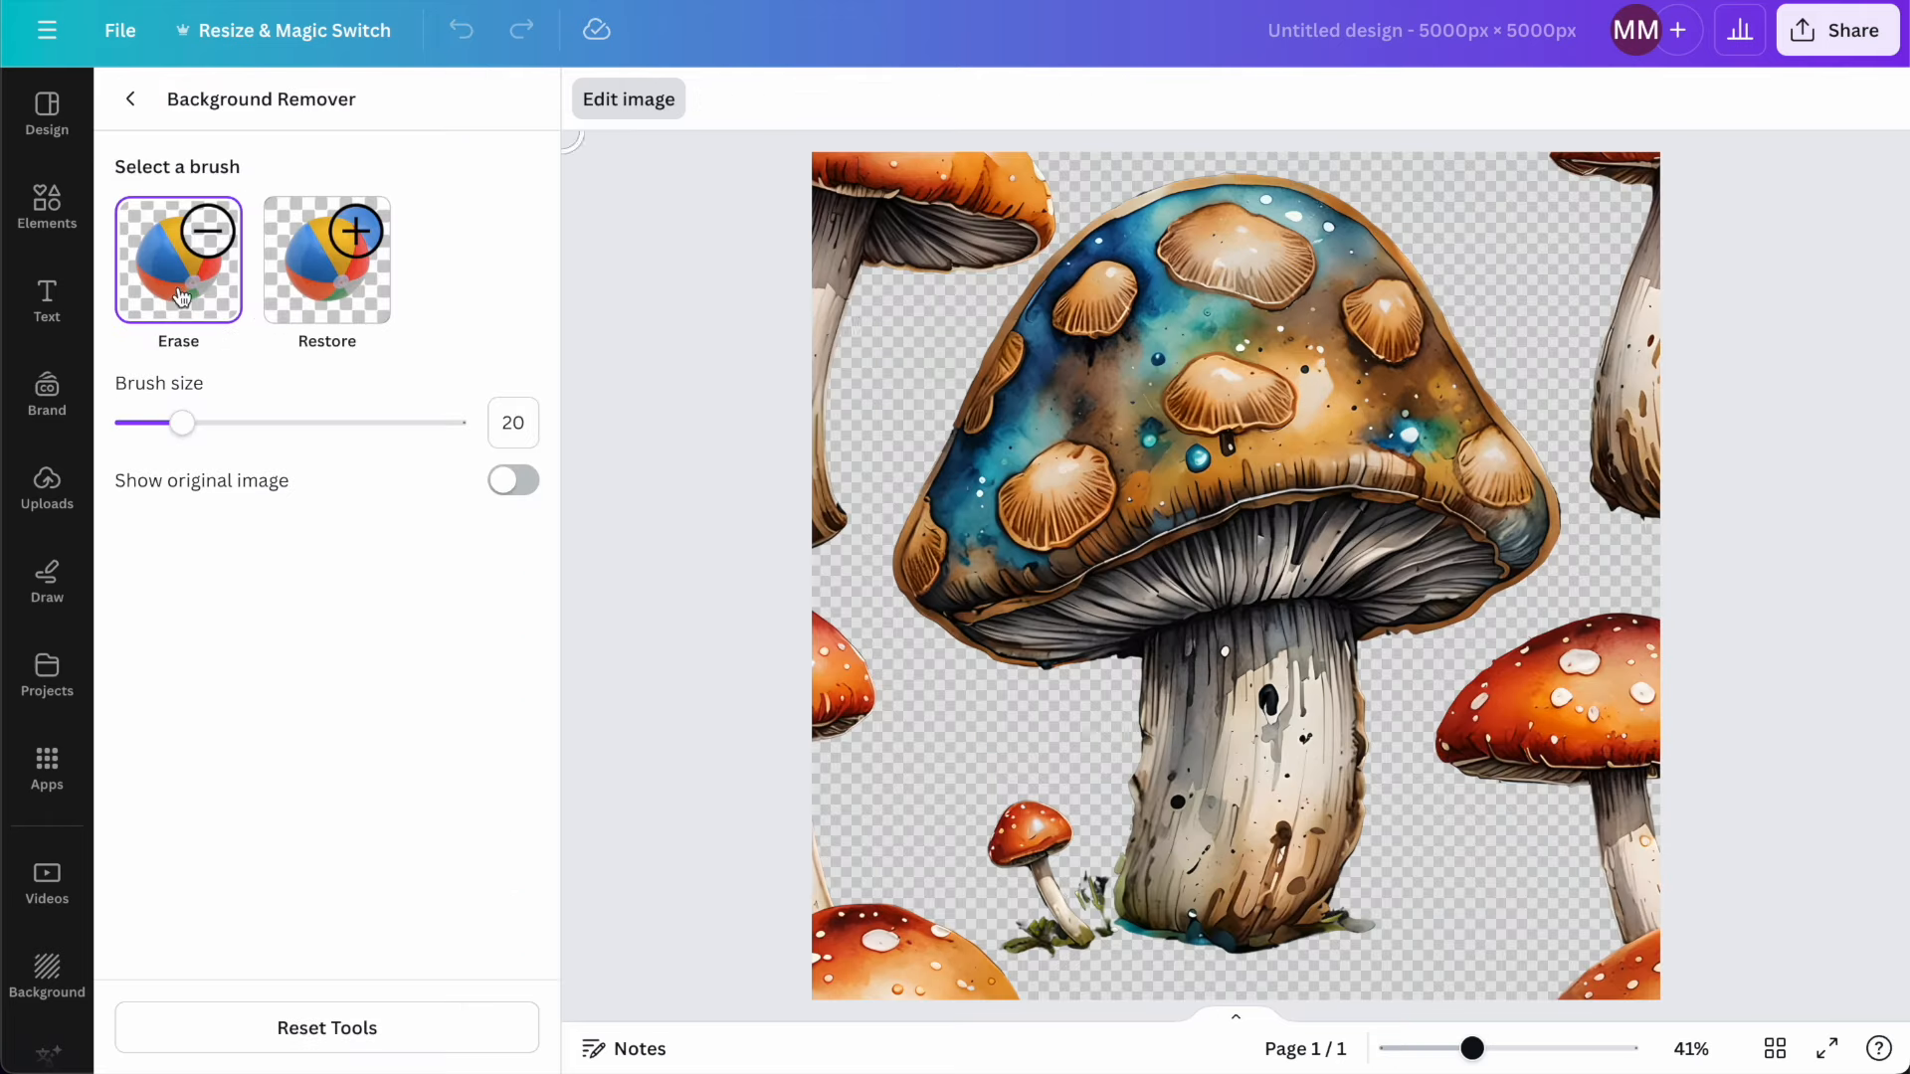
drag(182, 422, 250, 423)
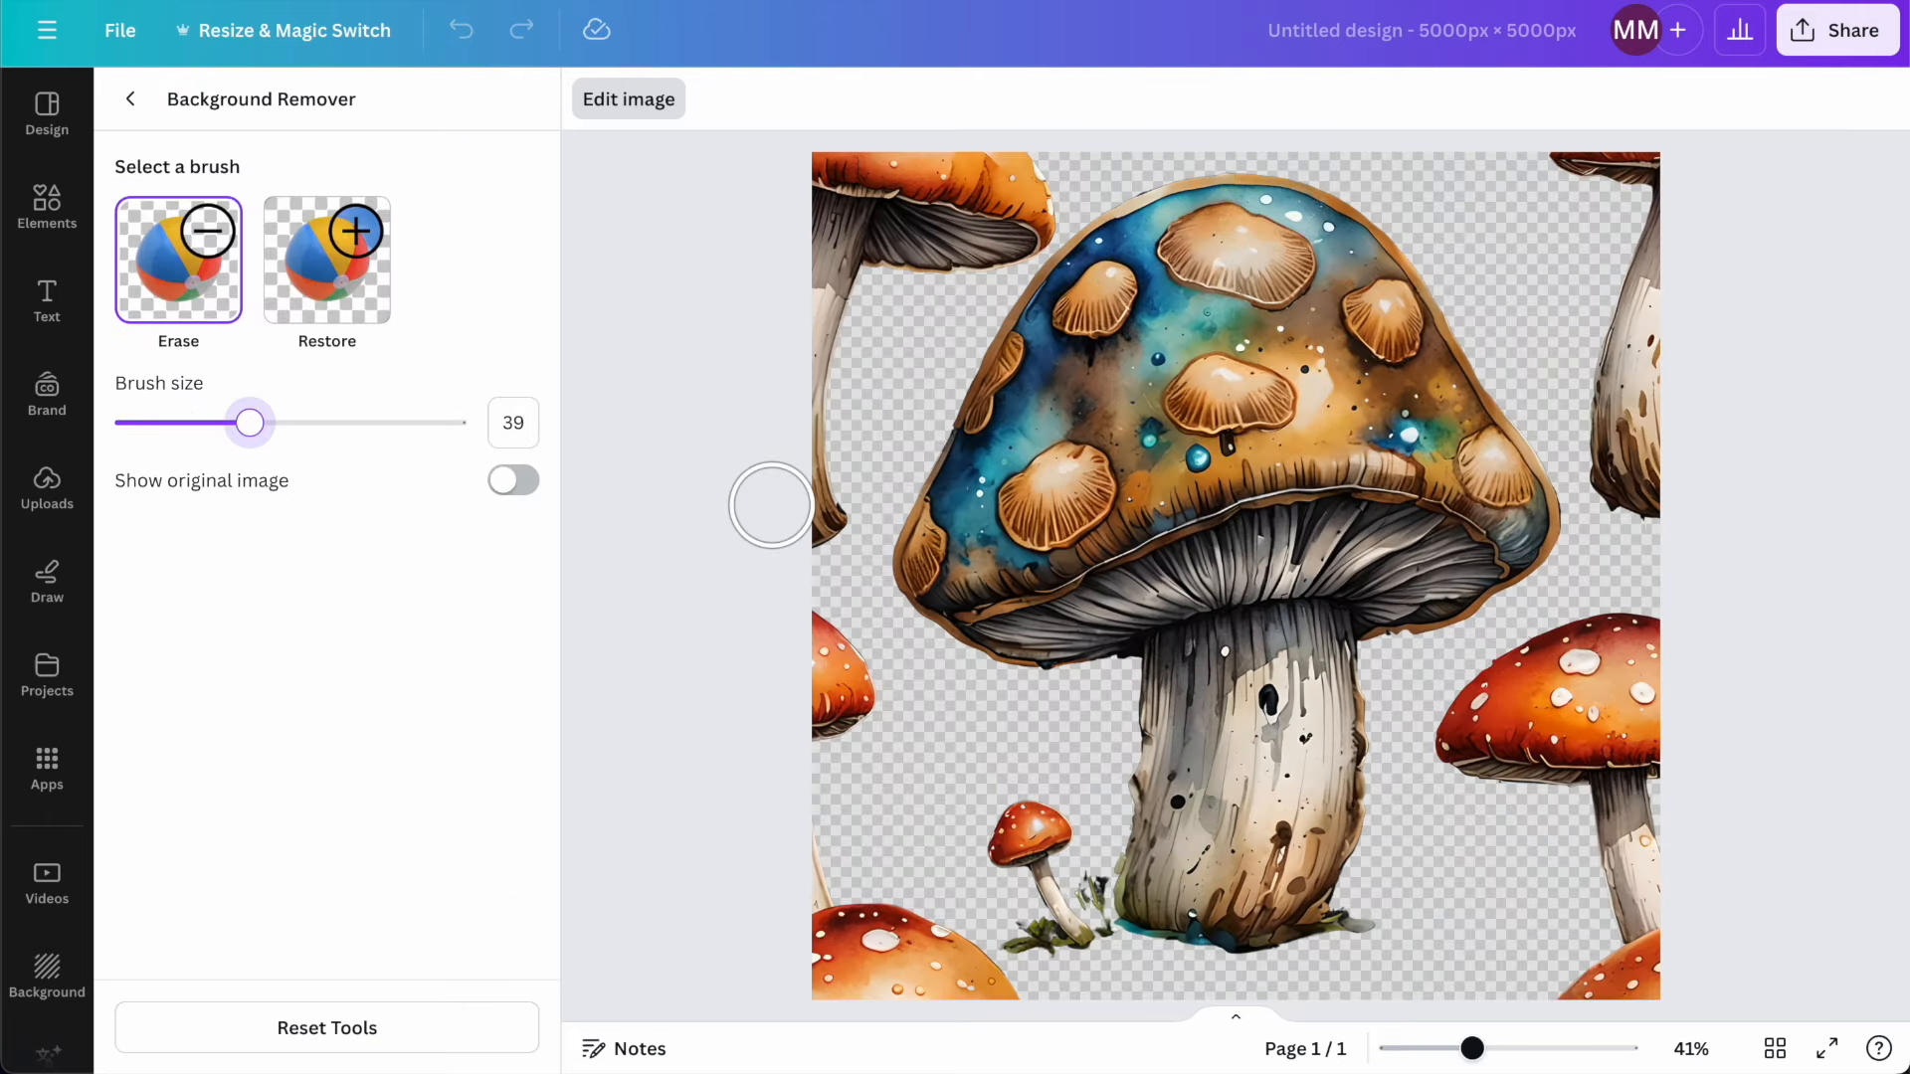
mouse_move(806, 539)
mouse_down()
mouse_move(836, 136)
mouse_move(874, 205)
mouse_move(1004, 156)
mouse_move(934, 235)
mouse_move(1036, 192)
mouse_move(912, 323)
mouse_up()
mouse_move(860, 734)
mouse_down()
mouse_move(823, 791)
mouse_move(826, 981)
mouse_move(909, 890)
mouse_move(962, 997)
mouse_move(987, 811)
mouse_move(1010, 923)
mouse_move(978, 1013)
mouse_move(866, 994)
mouse_move(1037, 825)
mouse_move(1037, 802)
mouse_move(1039, 898)
mouse_move(1071, 941)
mouse_move(1070, 882)
mouse_up()
mouse_move(1426, 909)
mouse_down()
mouse_move(1323, 981)
mouse_move(1665, 982)
mouse_move(1604, 782)
mouse_move(1652, 874)
mouse_move(1658, 642)
mouse_move(1558, 660)
mouse_move(1463, 733)
mouse_move(1597, 771)
mouse_move(1549, 730)
mouse_move(1600, 723)
mouse_move(1647, 538)
mouse_move(1617, 426)
mouse_move(1648, 217)
mouse_move(1564, 167)
mouse_up()
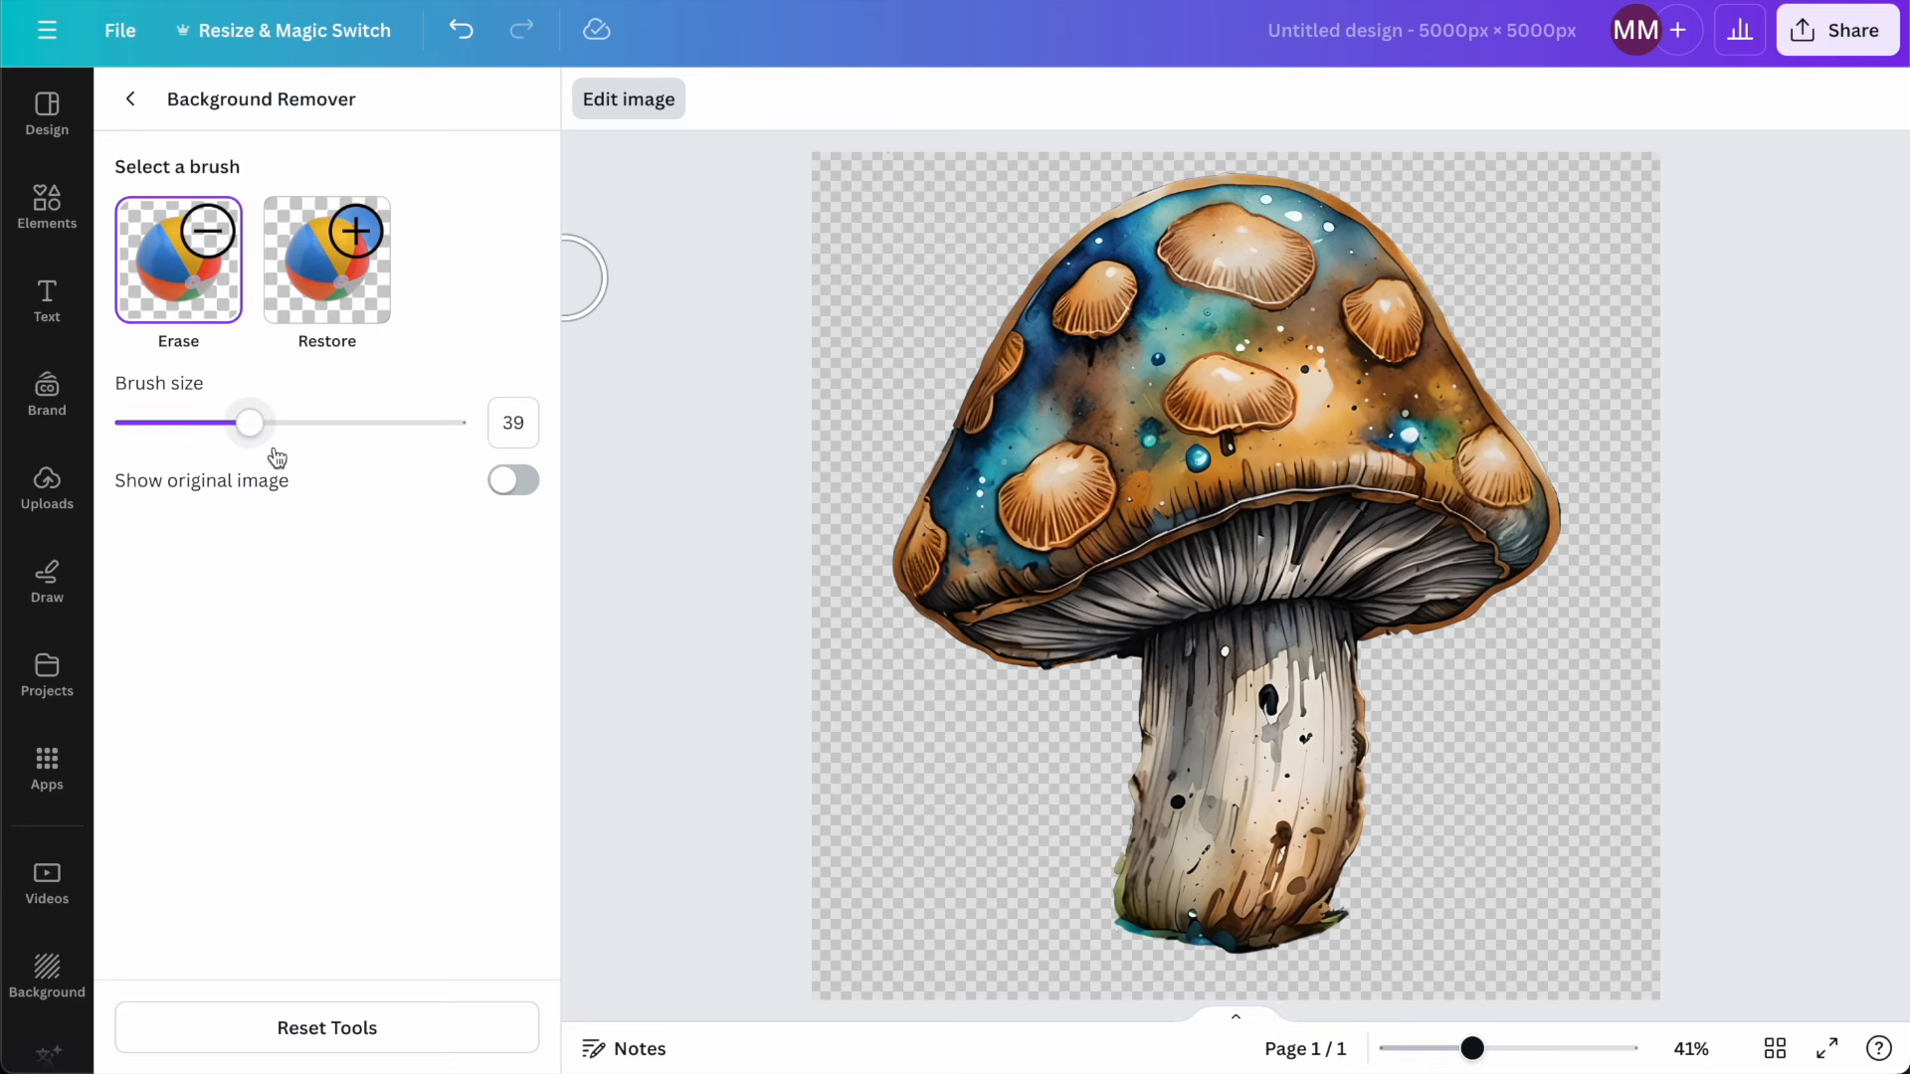
click(135, 98)
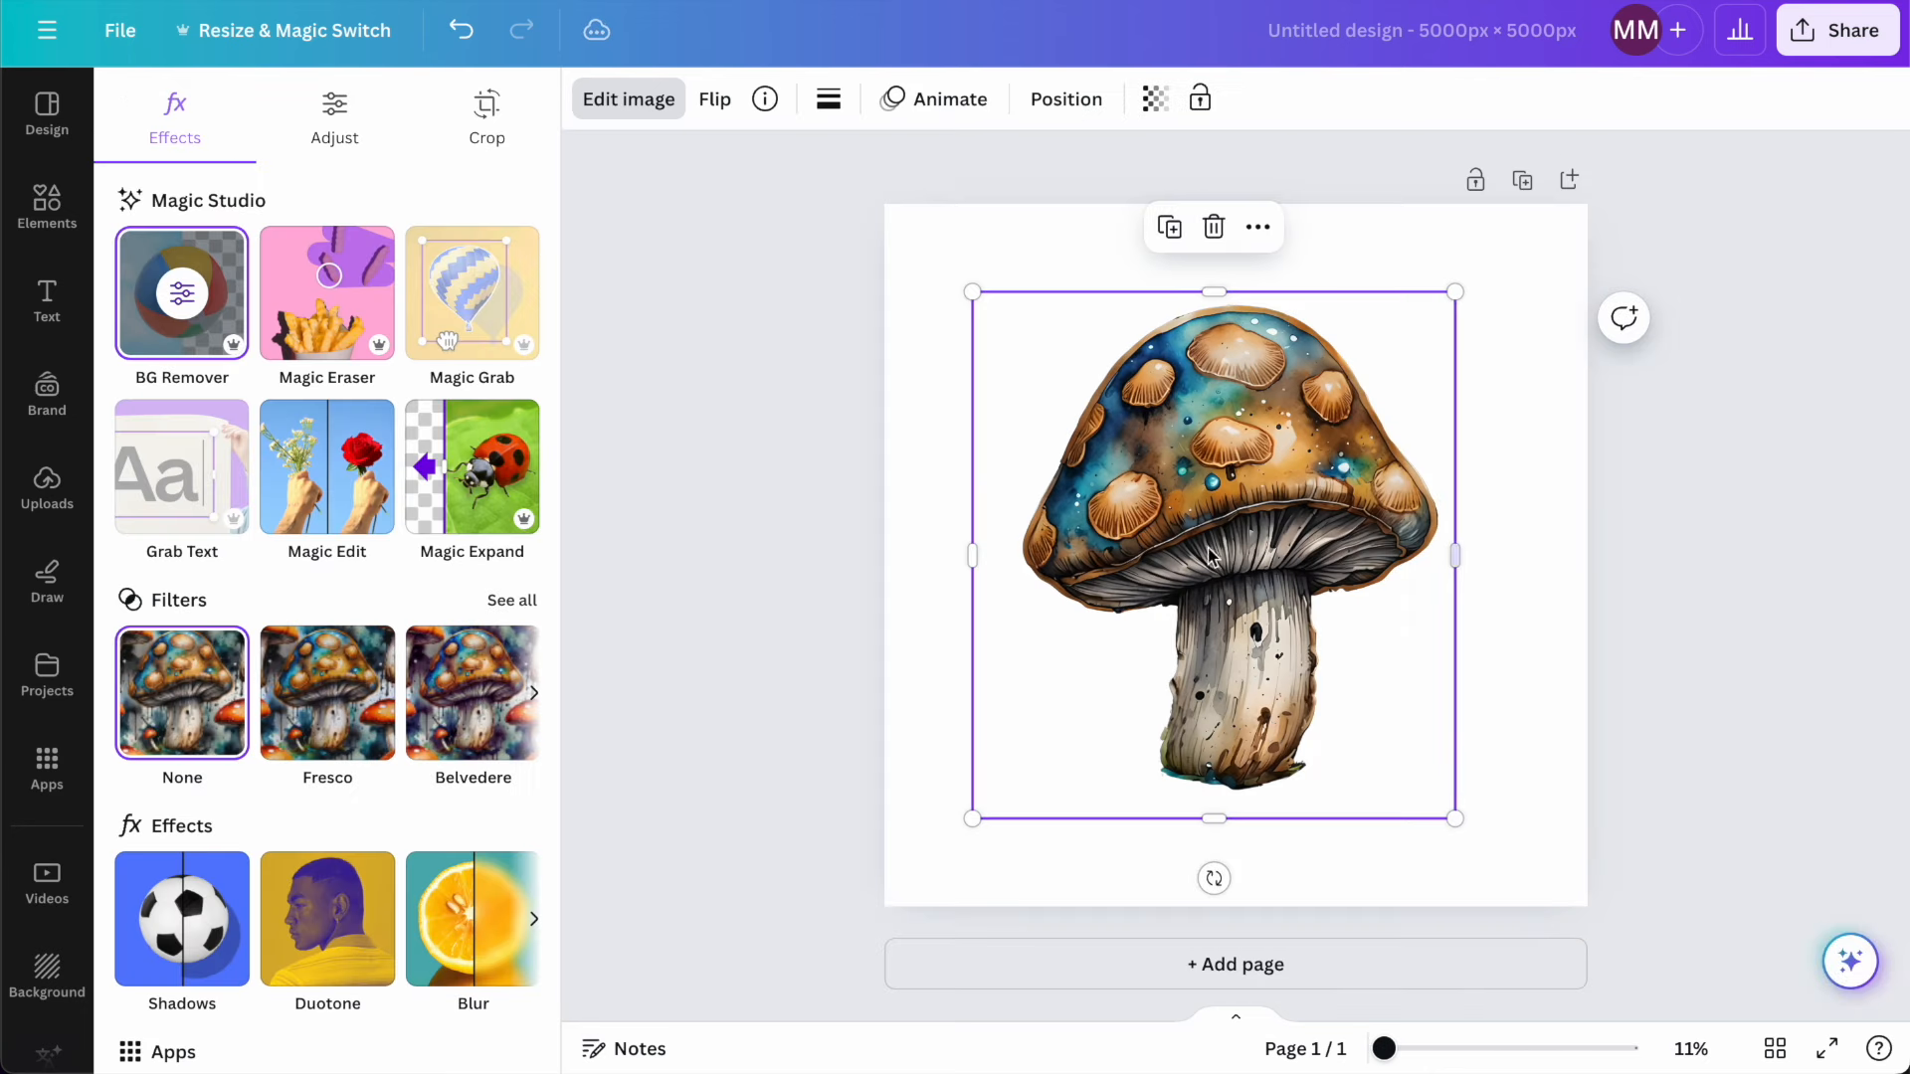
Crop the empty side margins off the mushroom image and enlarge it to about 4,295 × 5,130 px, centred on the page.
drag(973, 555, 1011, 554)
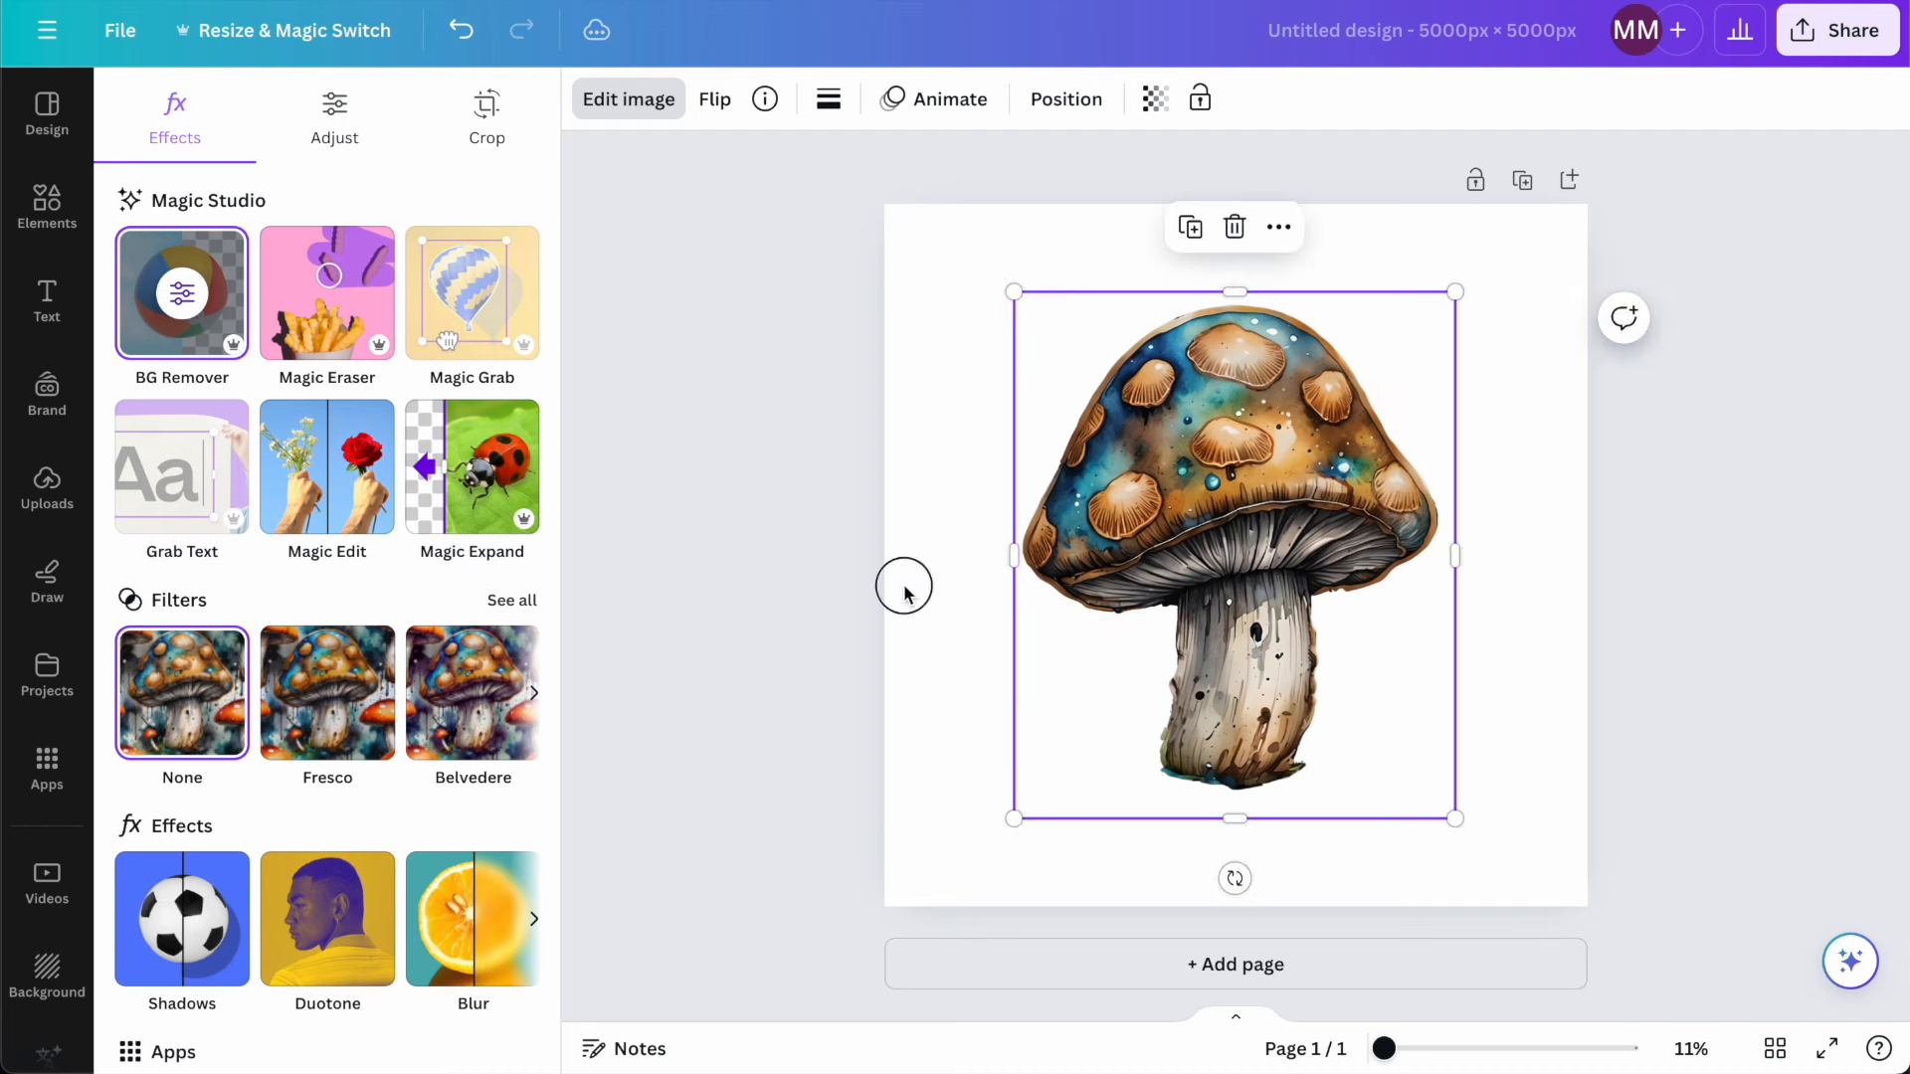
click(904, 584)
drag(1293, 542, 1163, 455)
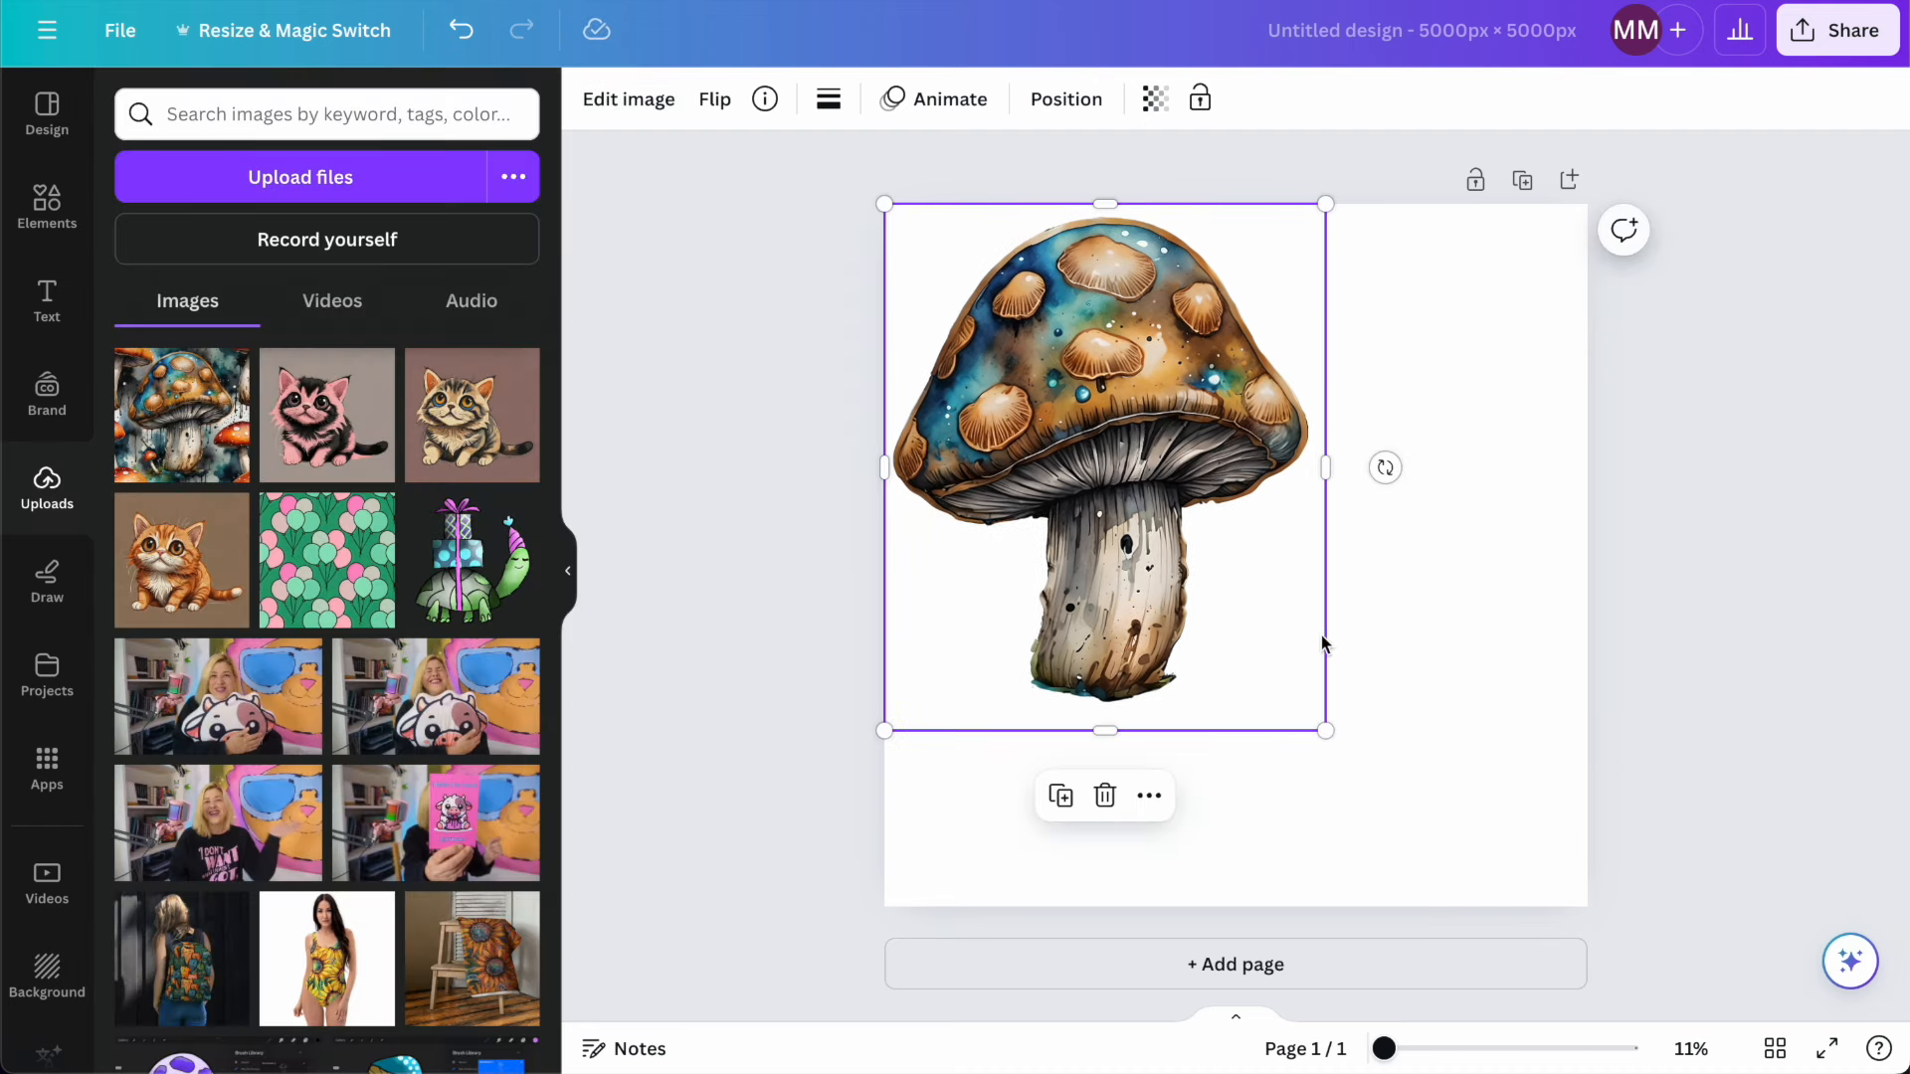
drag(1324, 730, 1545, 850)
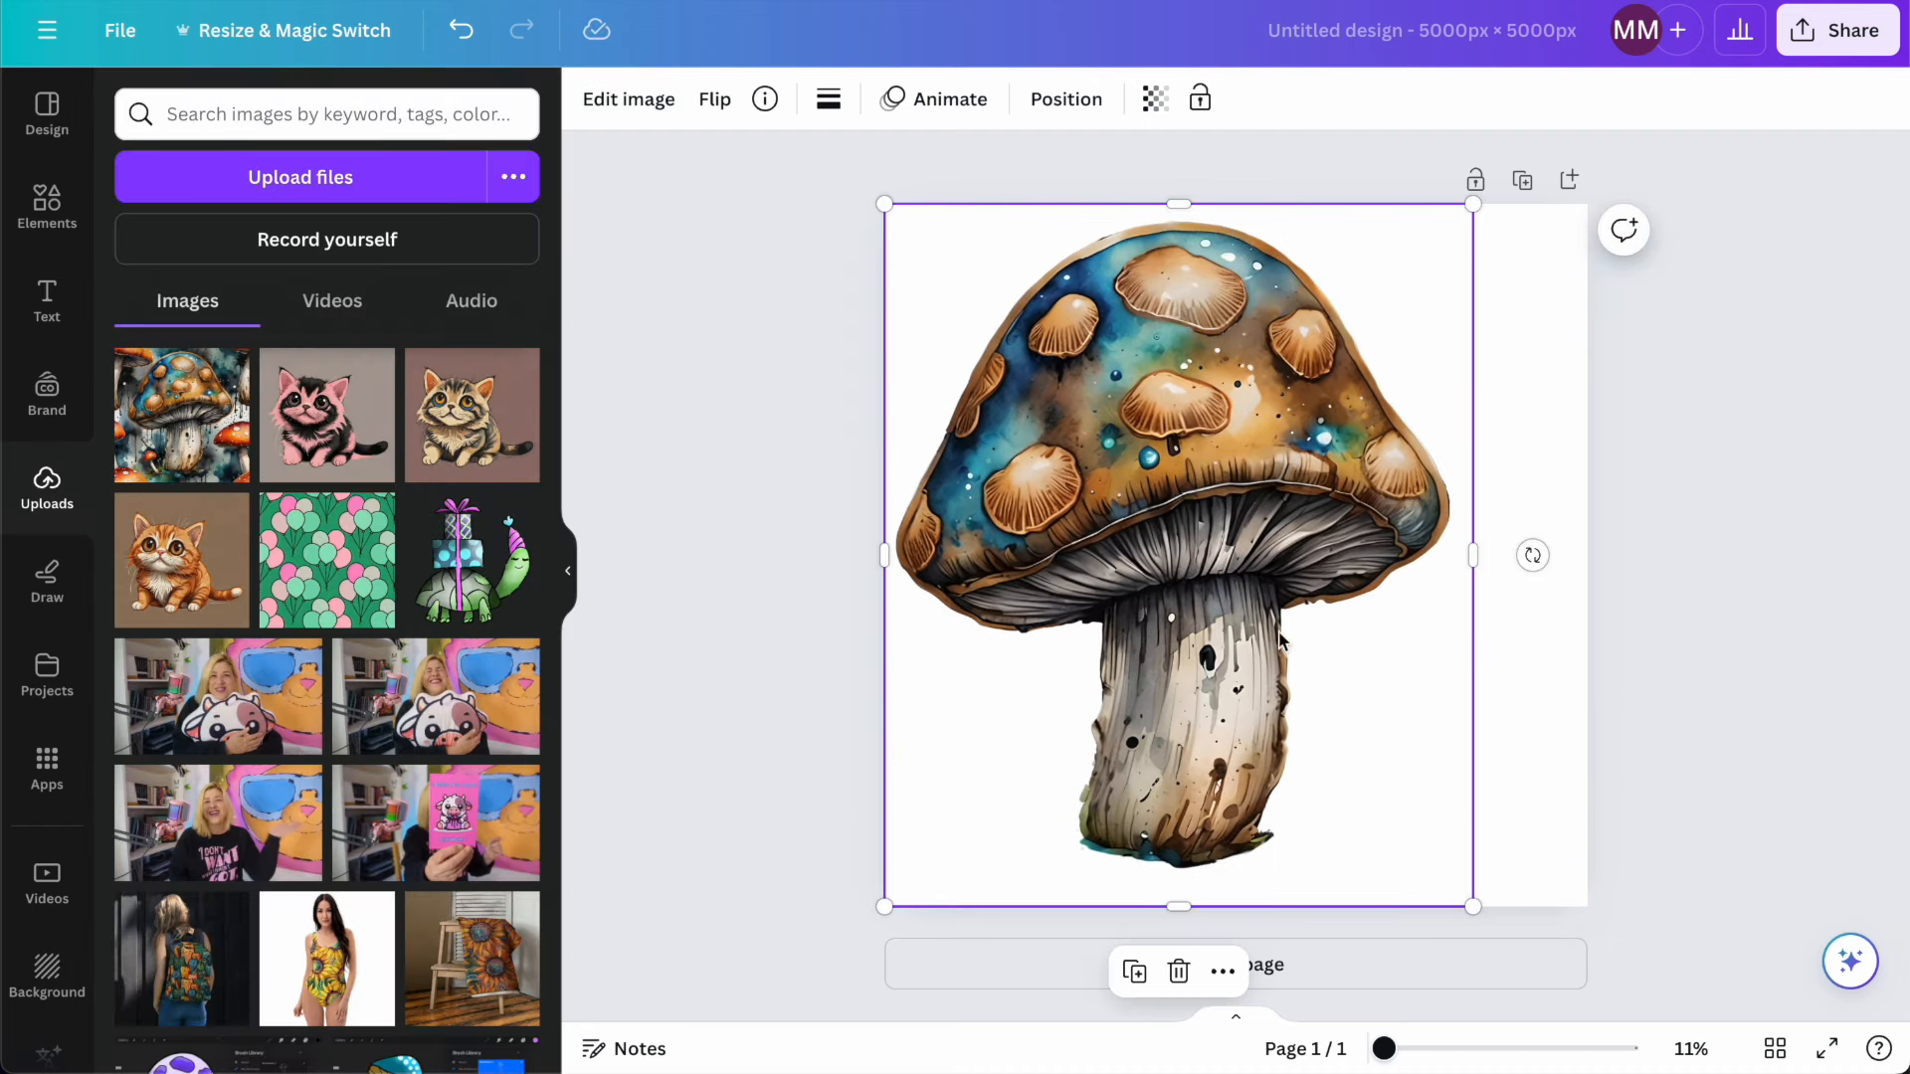
drag(1476, 907, 1489, 923)
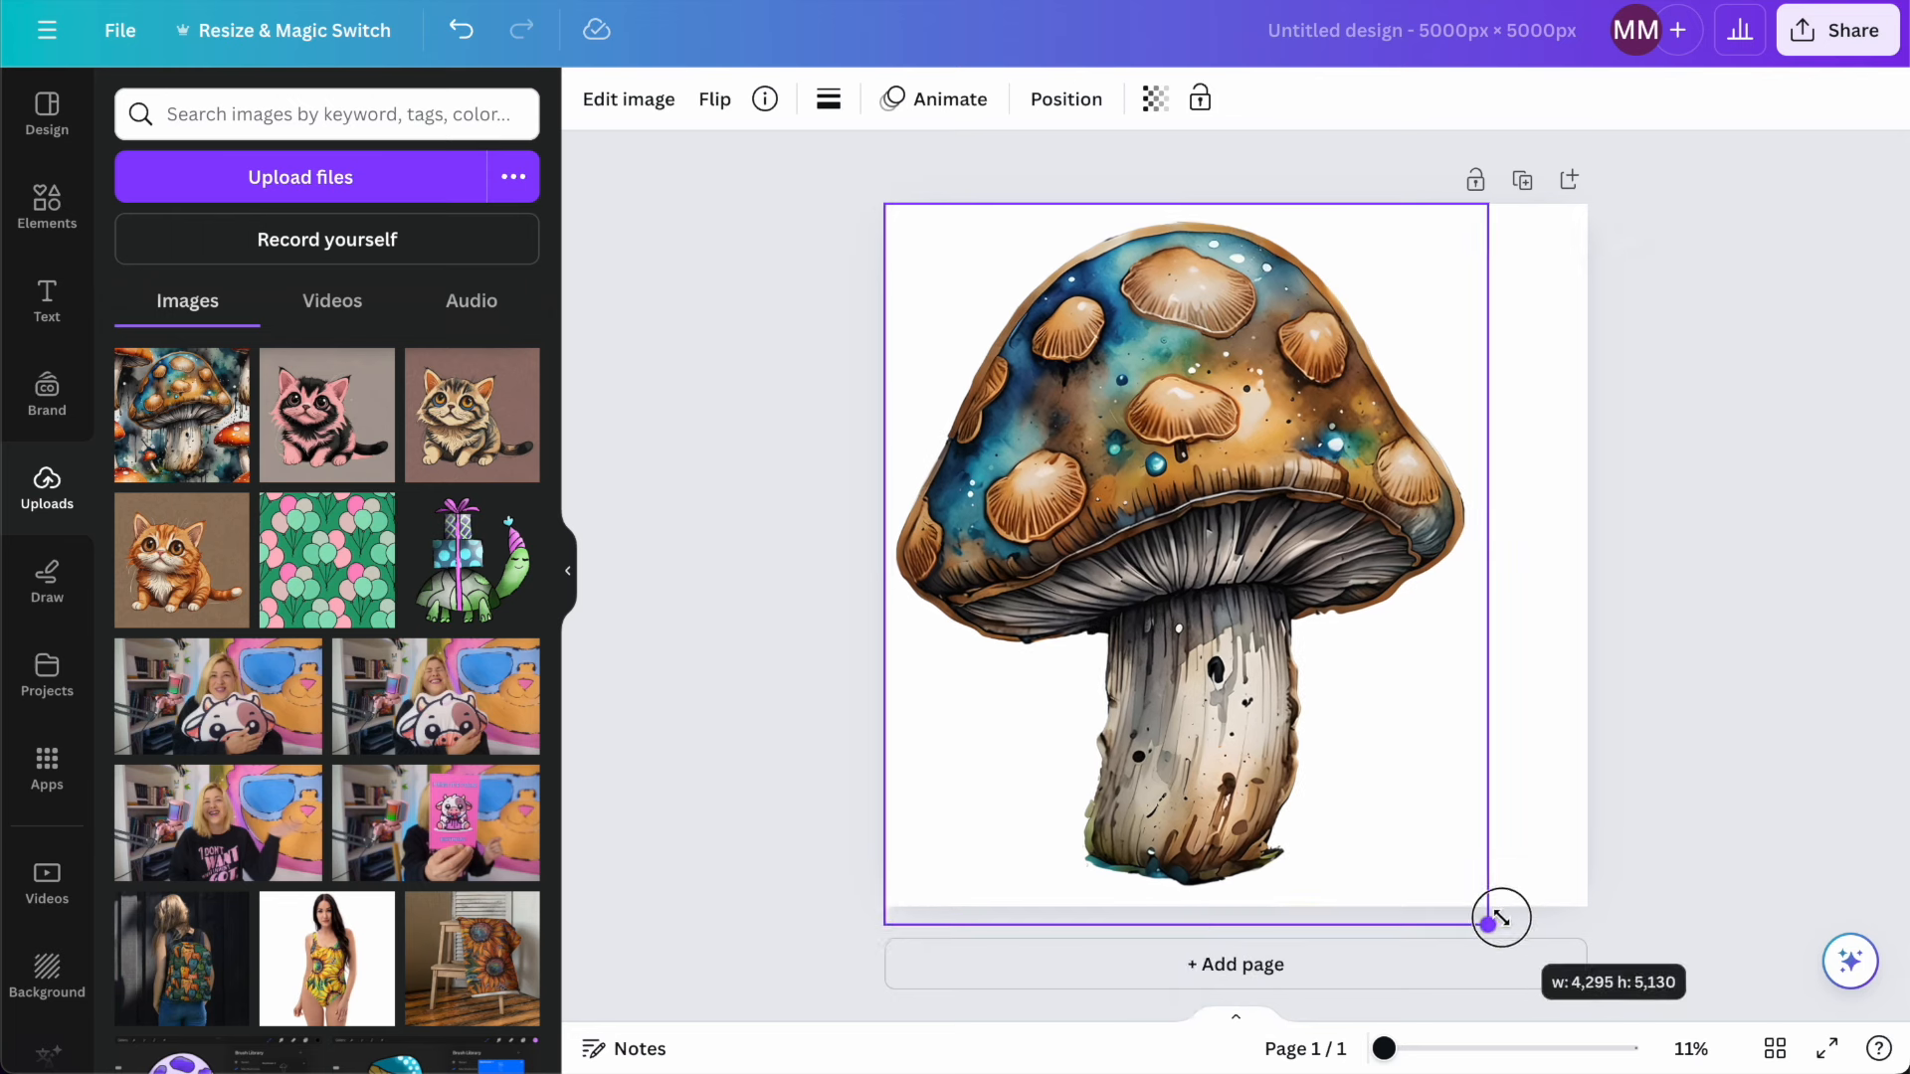
drag(1196, 614, 1244, 614)
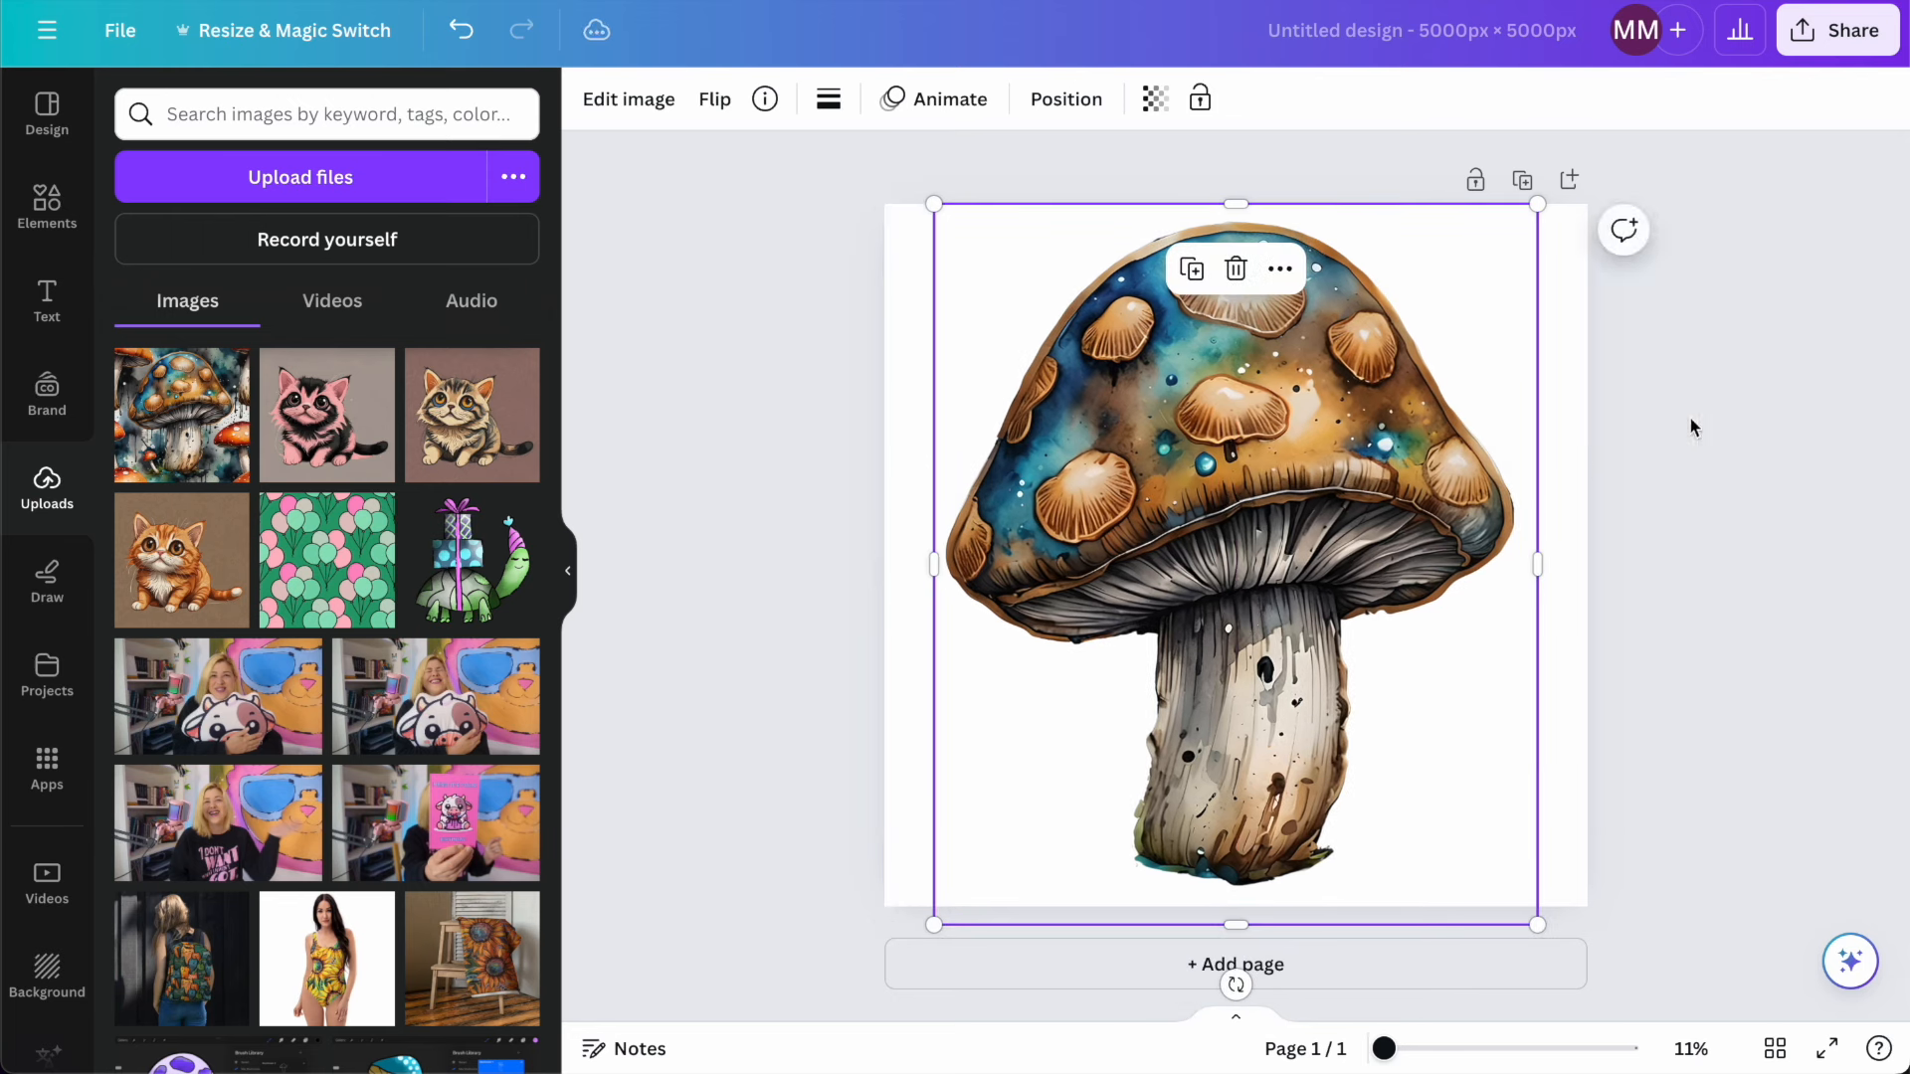
click(1701, 416)
Rename the design as "magic mushroom clipart".
click(1435, 40)
text(m)
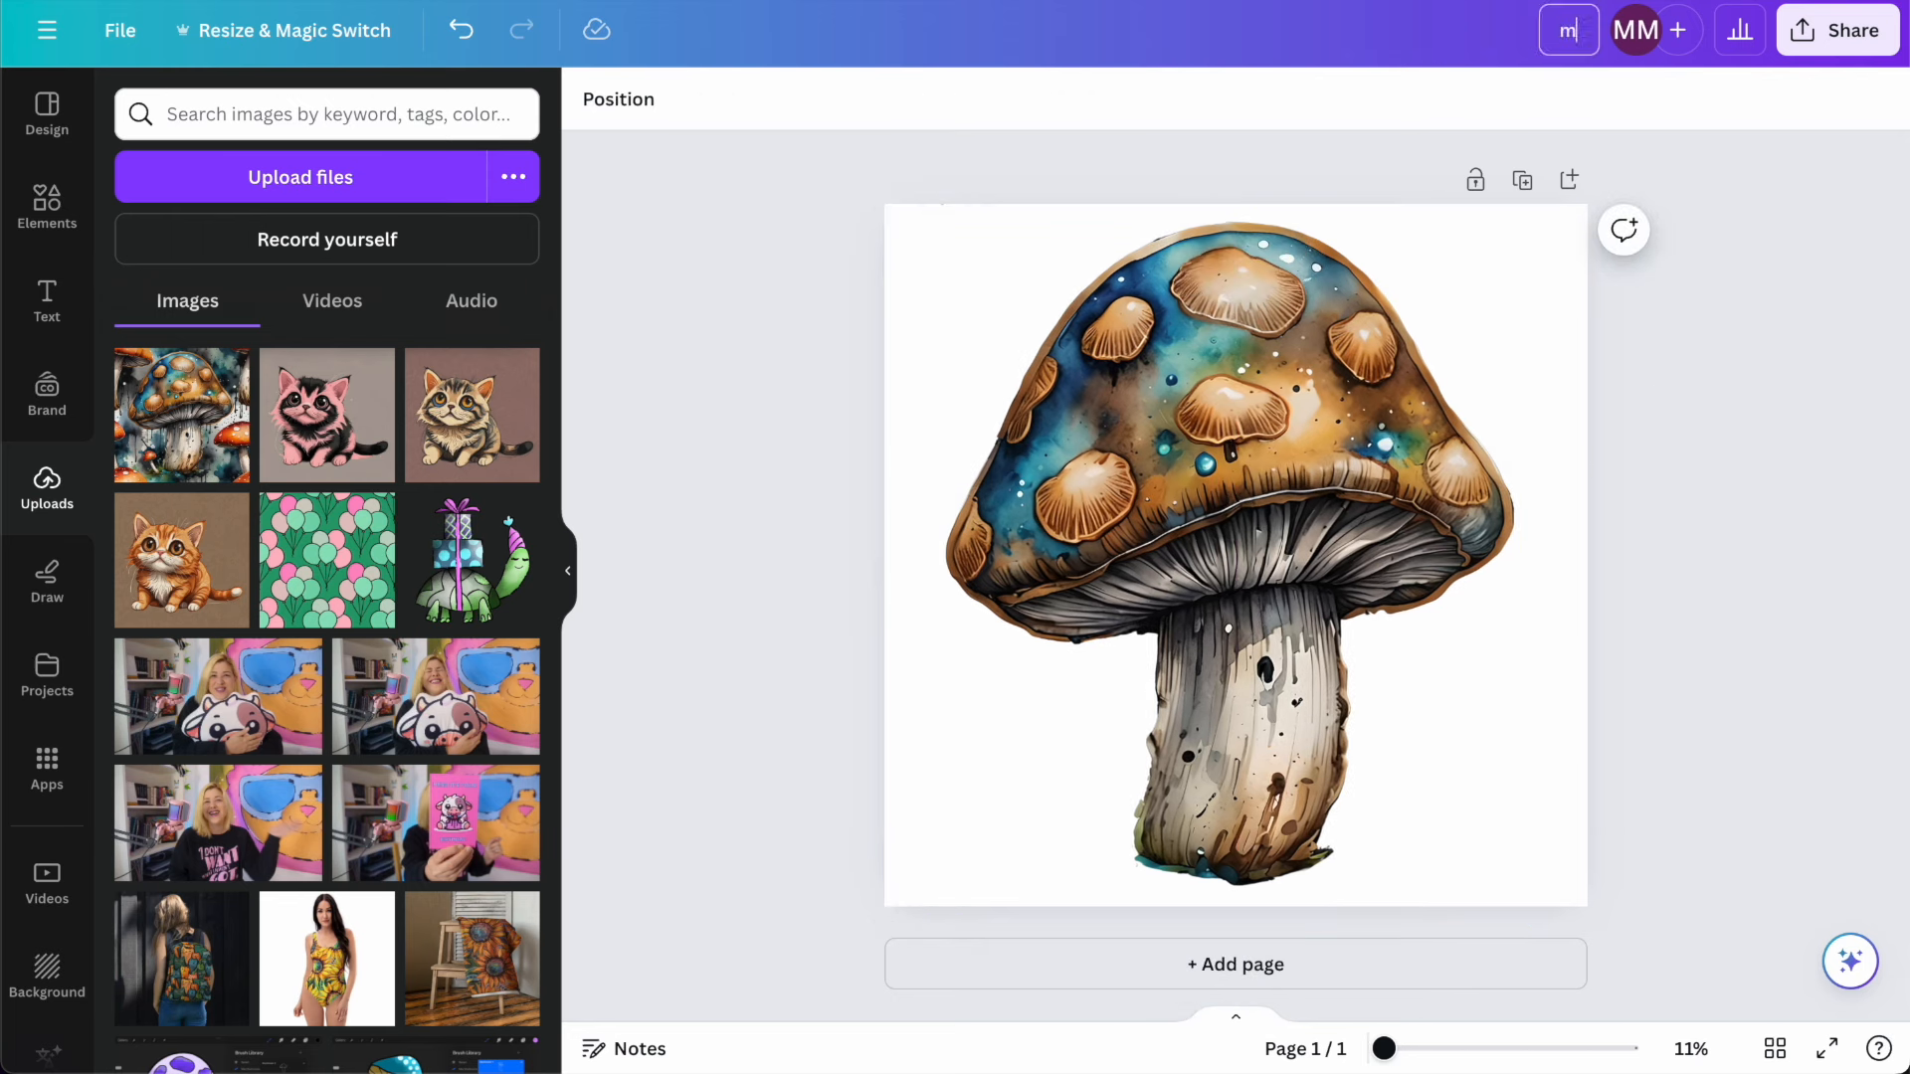
text(agic mushroom clipart)
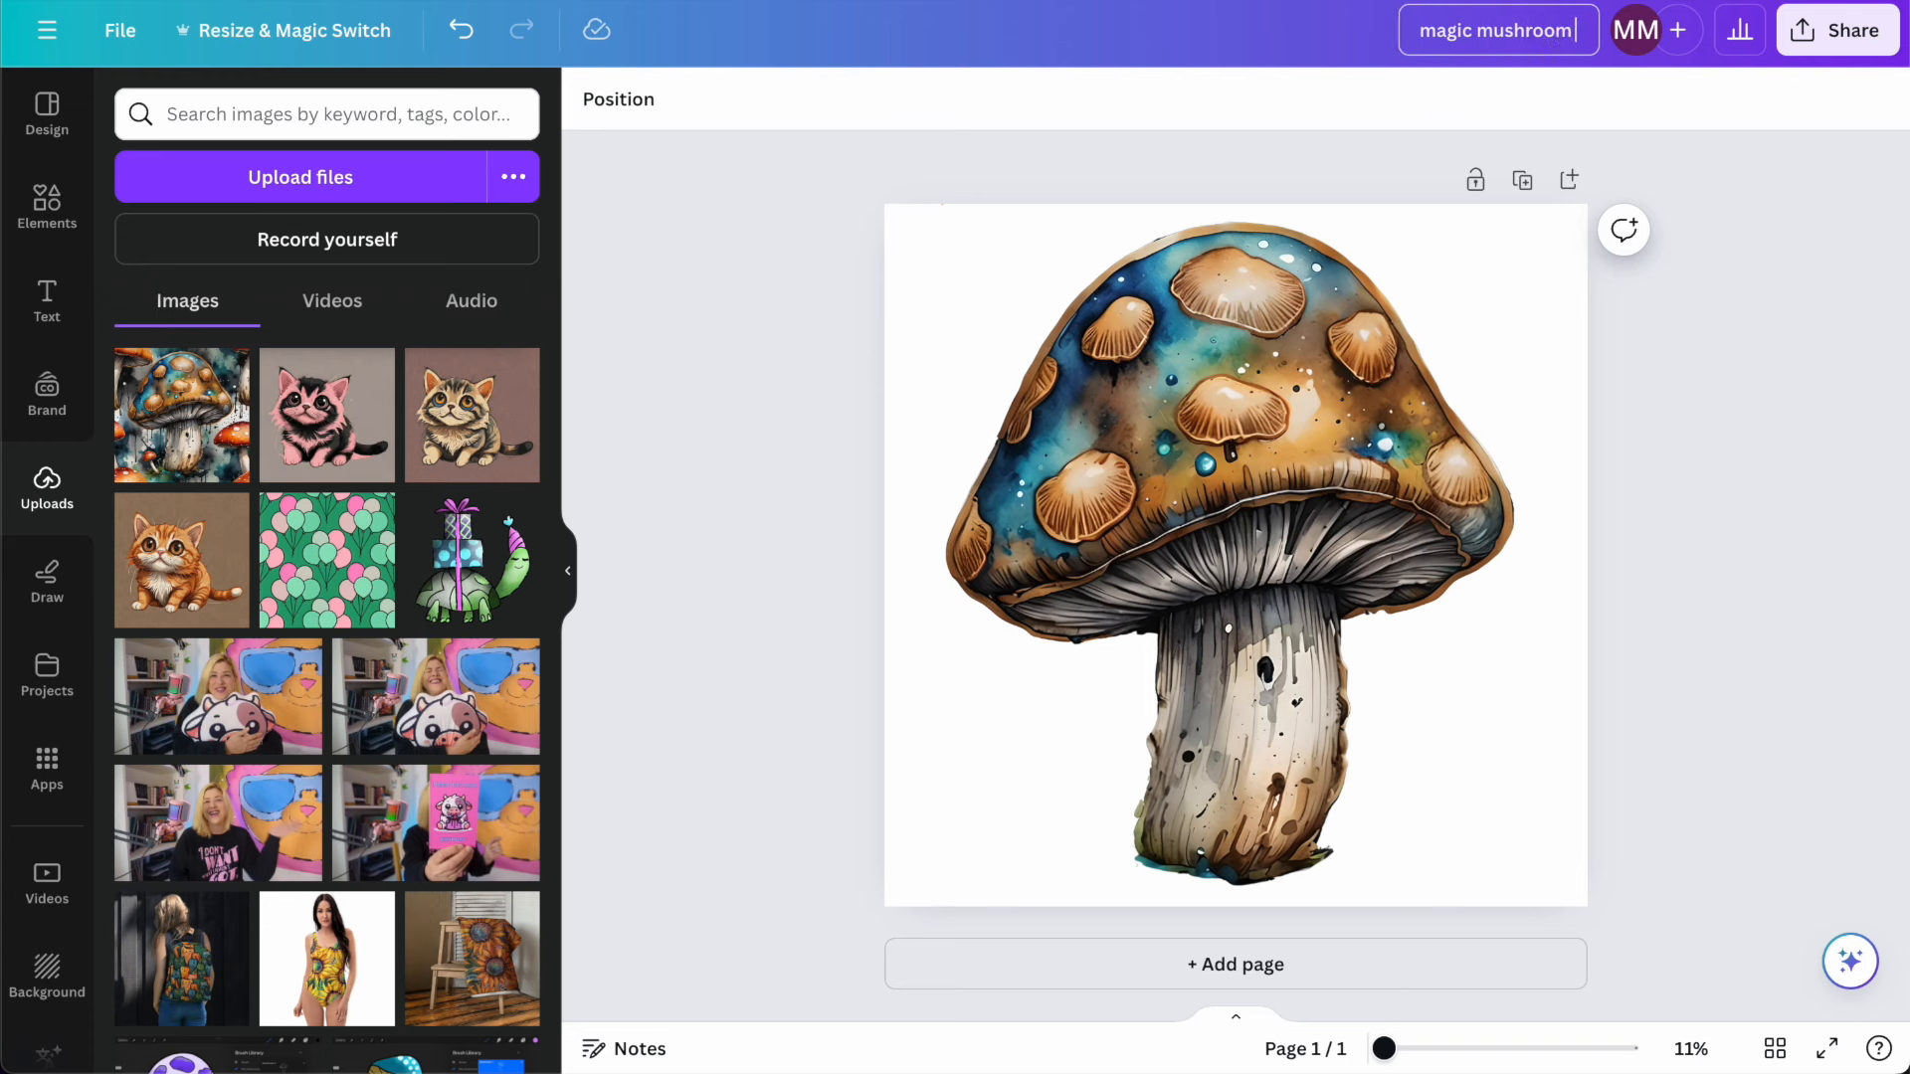
key(Return)
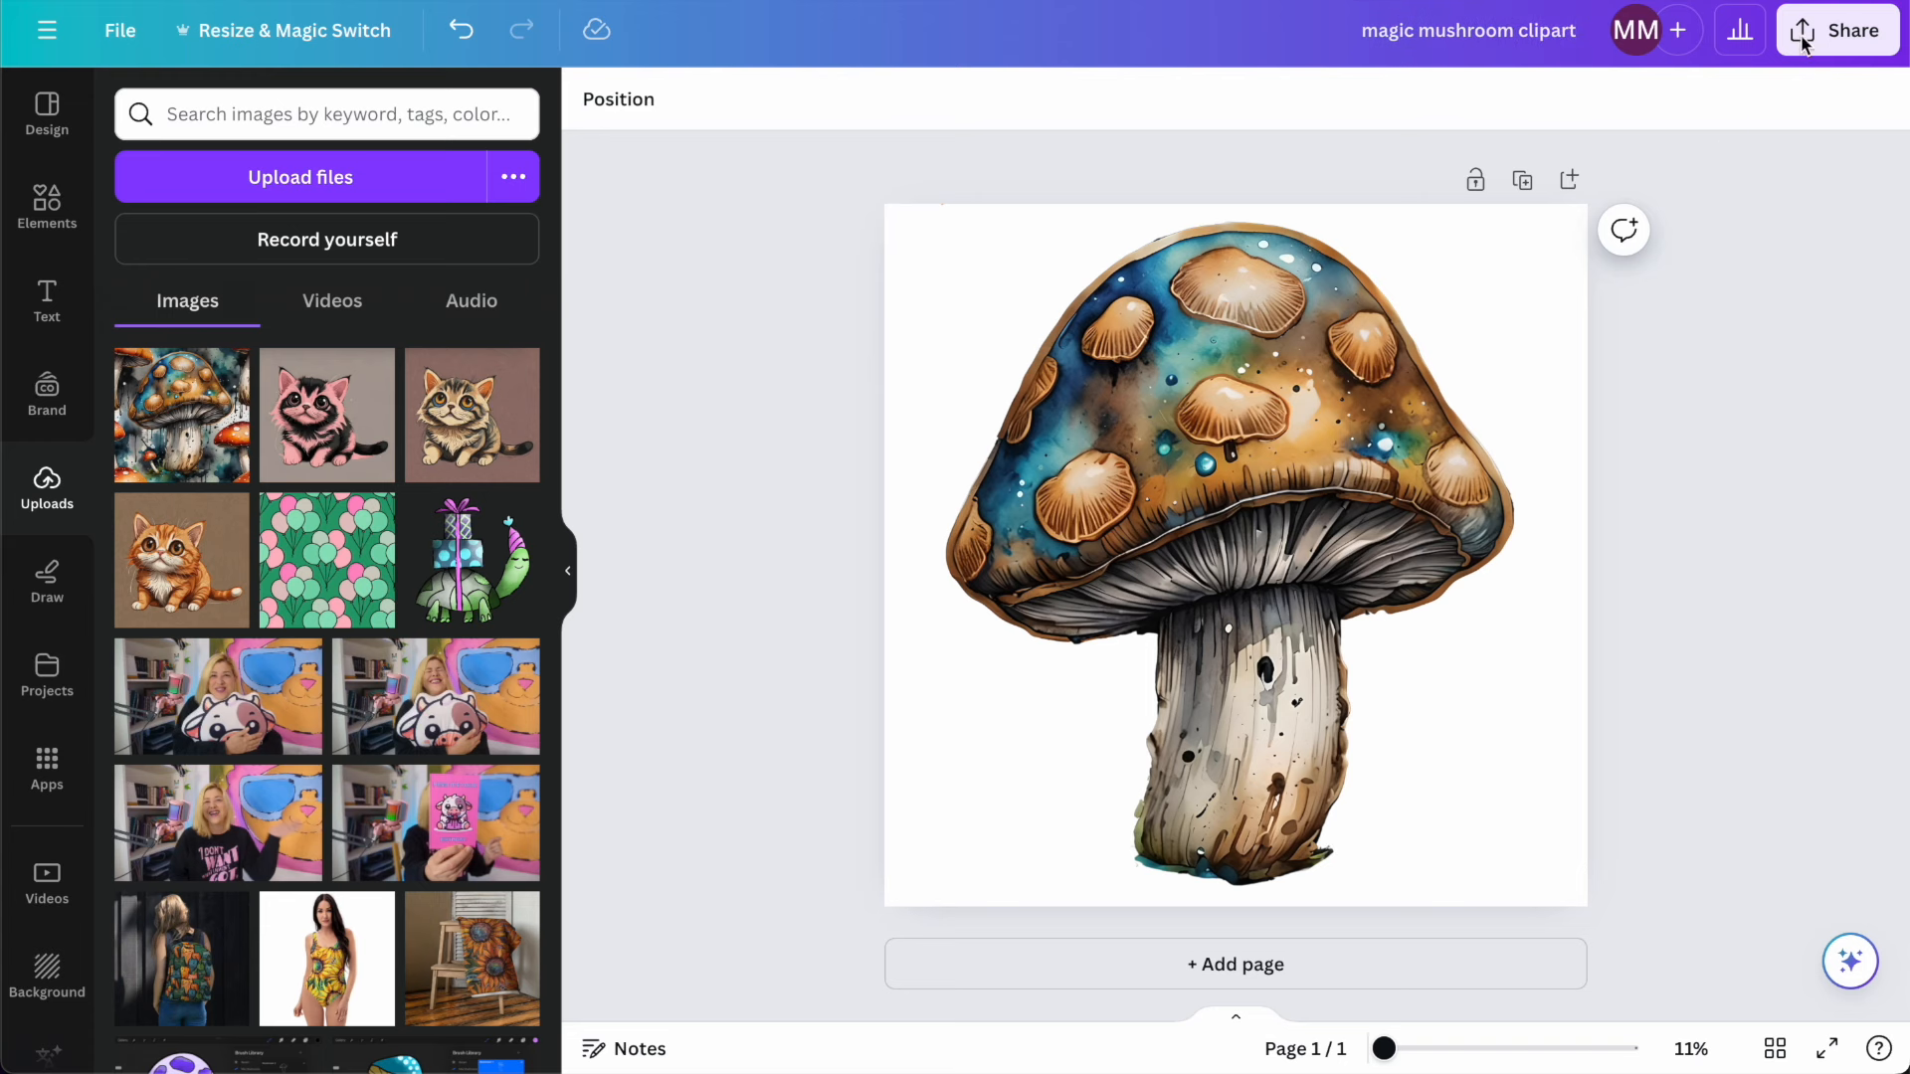
Download the design as a PNG at size 1 (5,000 × 5,000 px) with a transparent background.
click(1810, 40)
click(1574, 686)
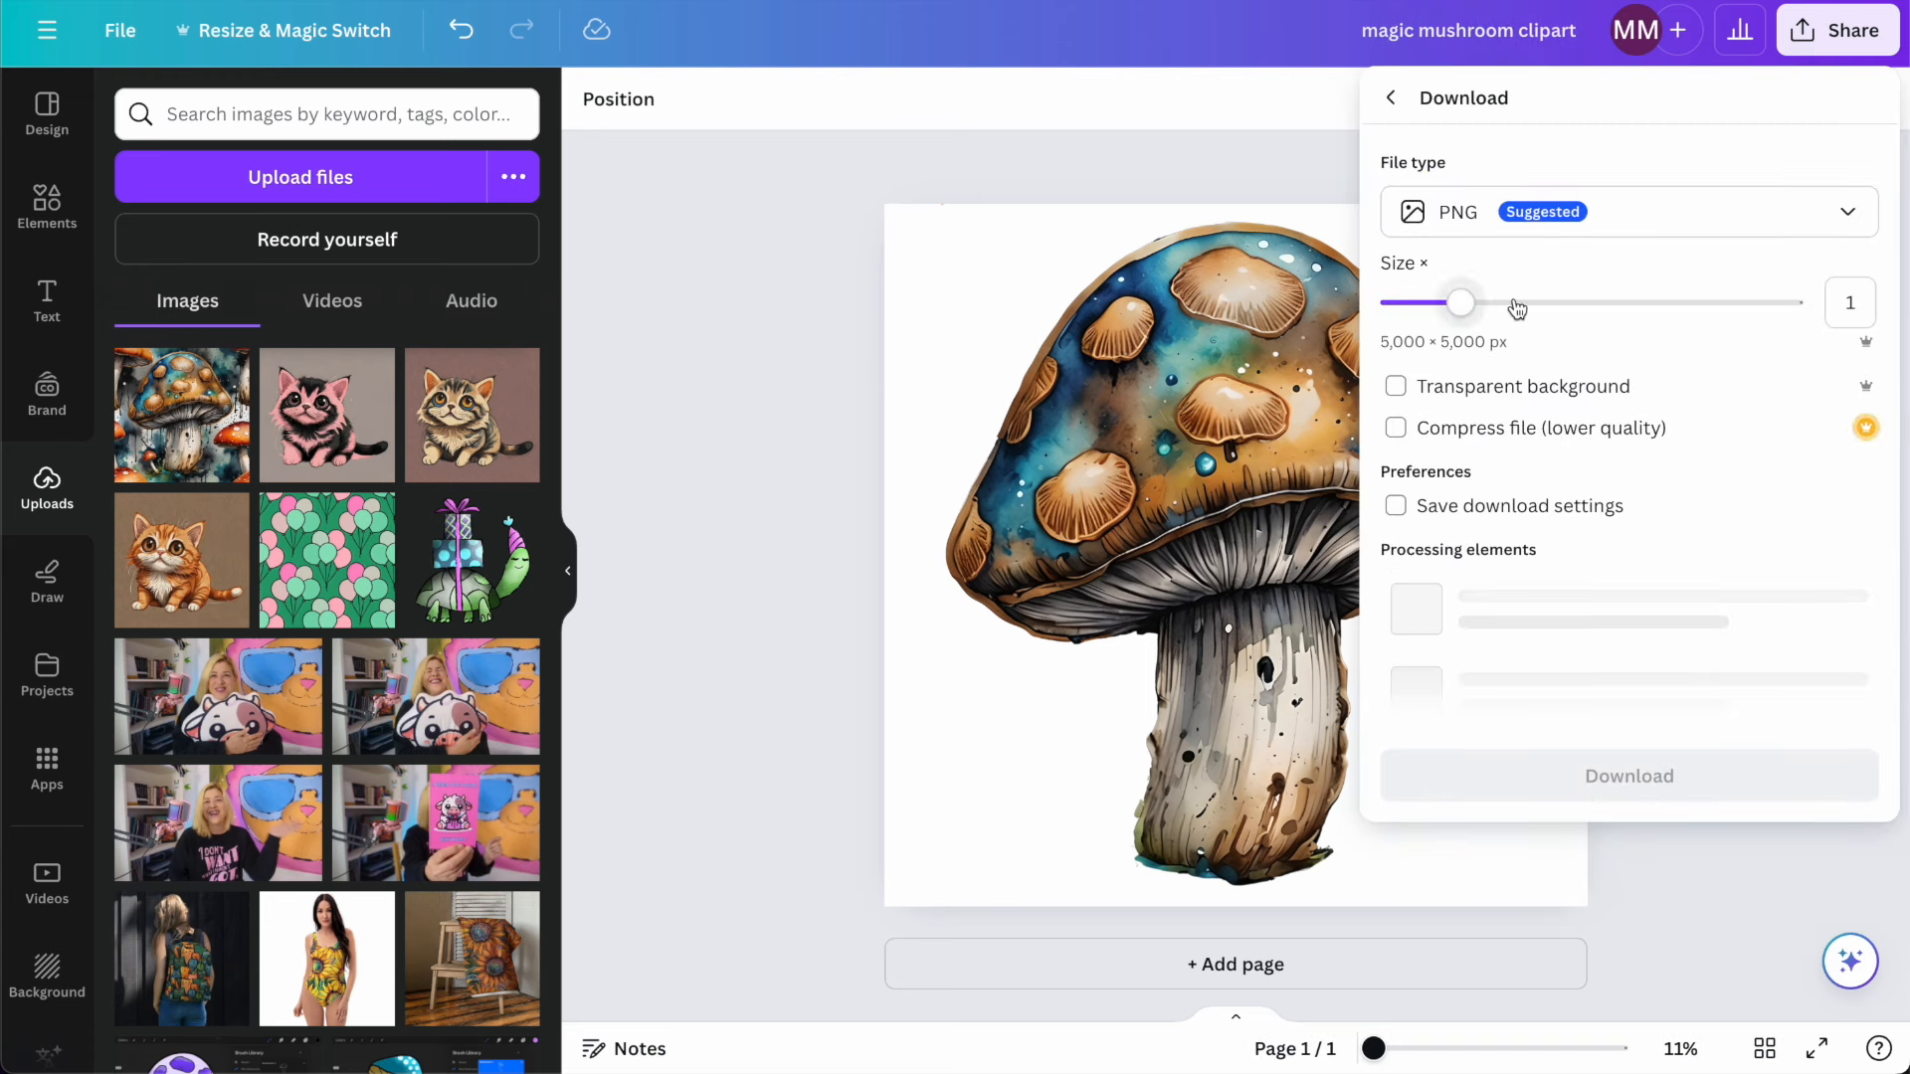
click(1481, 386)
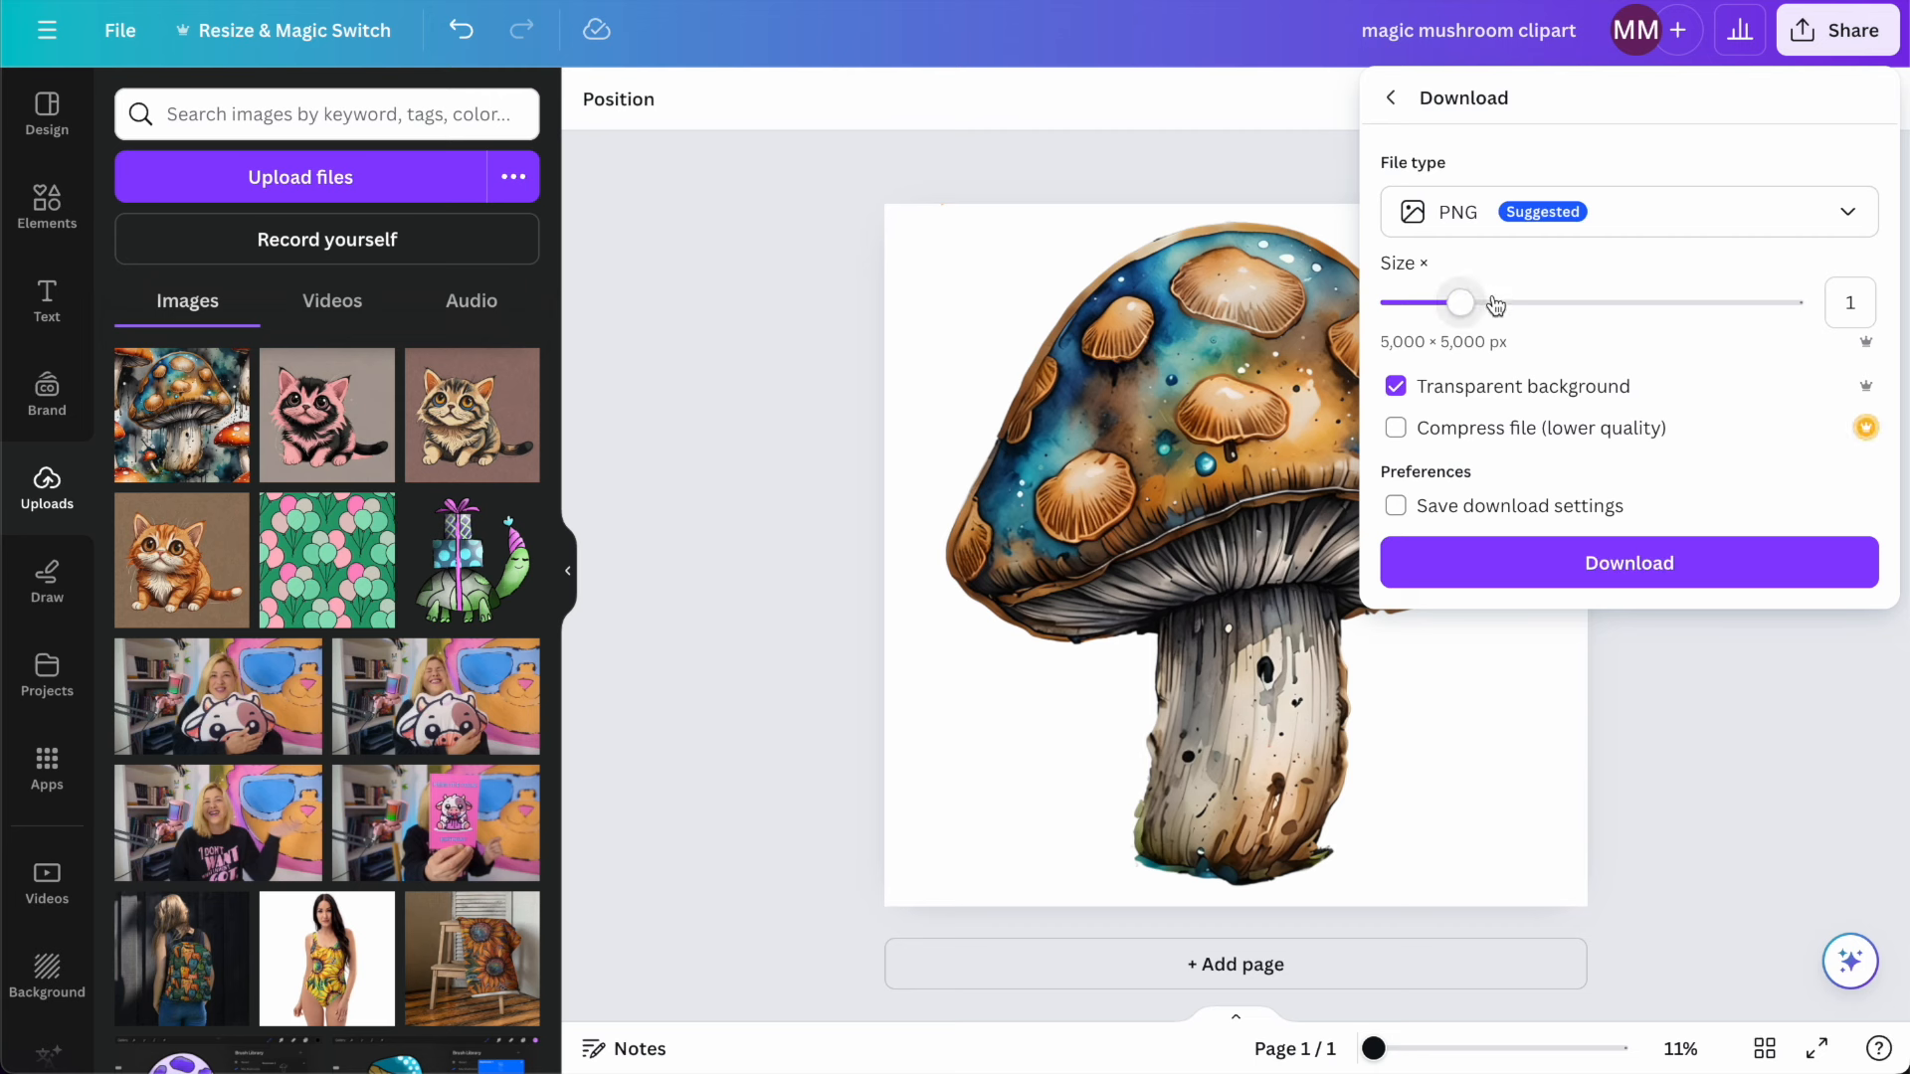
drag(1460, 302, 1498, 308)
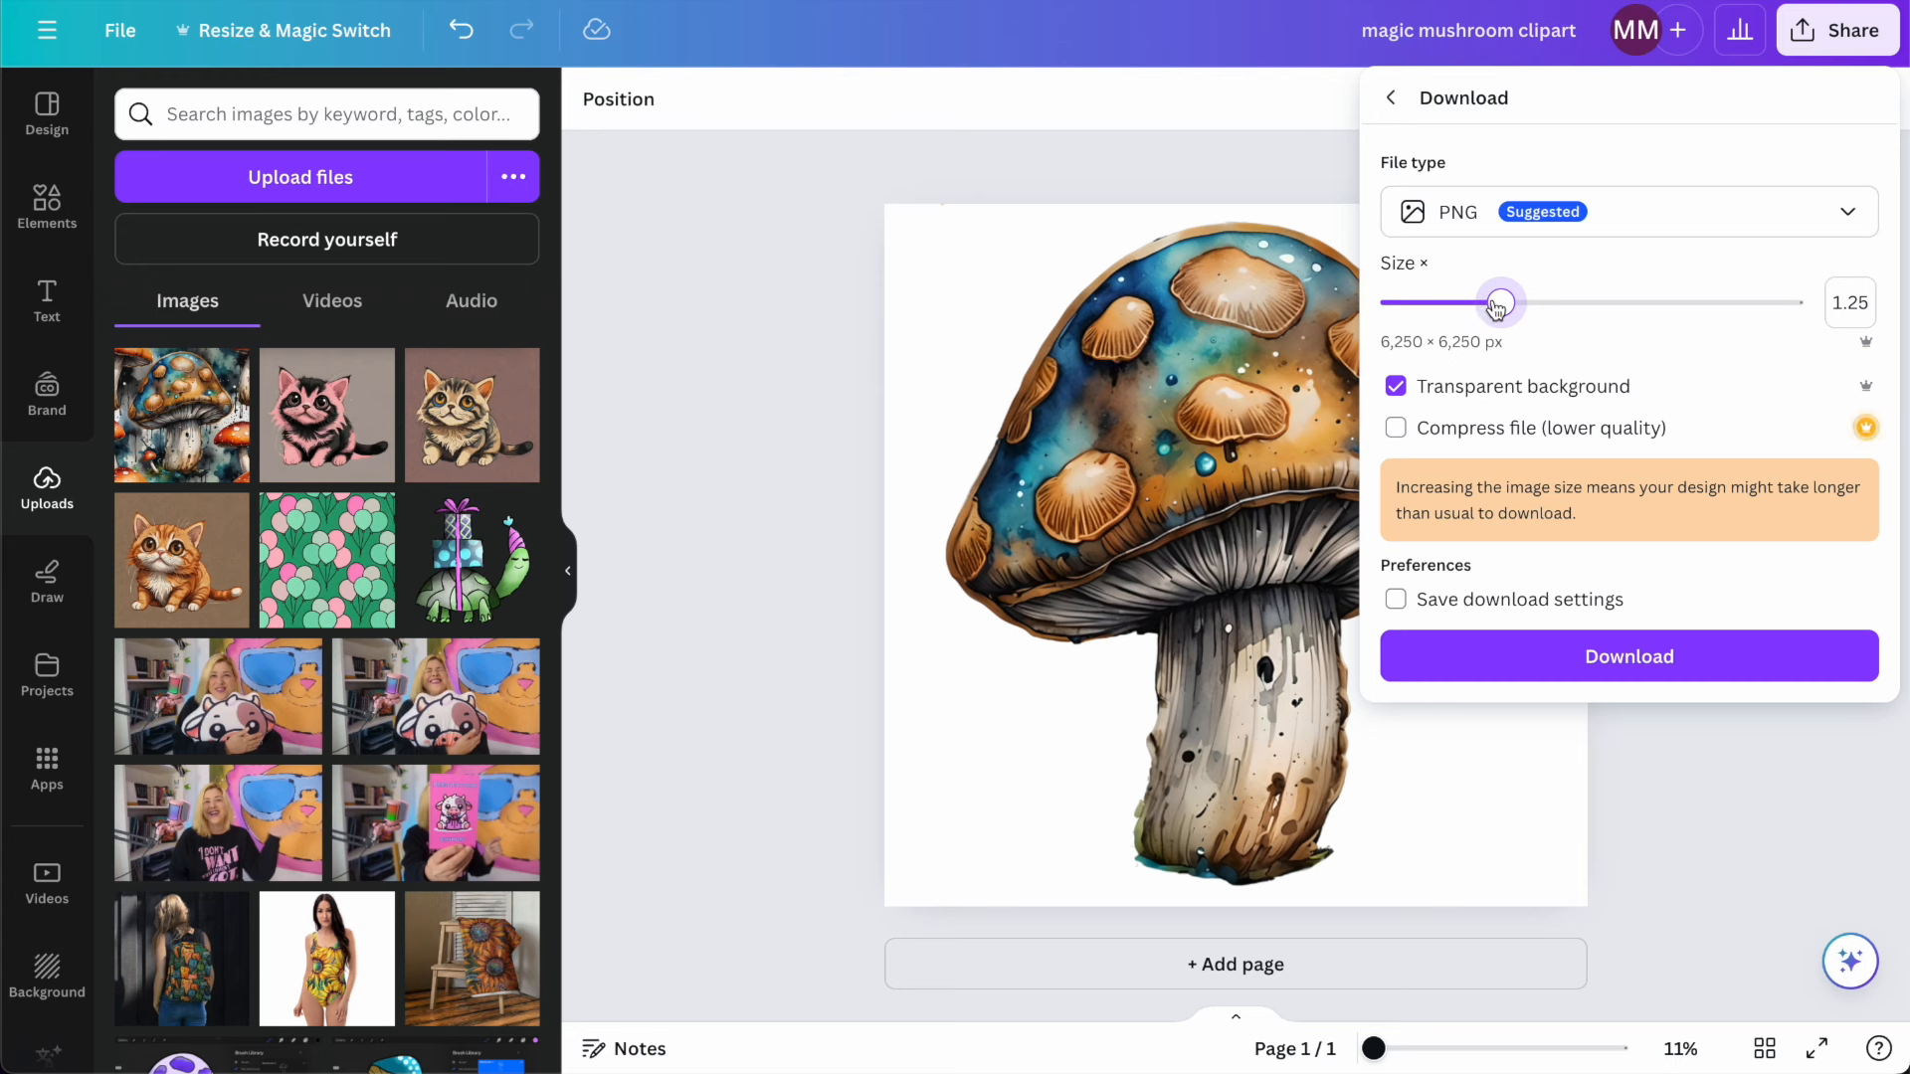
drag(1495, 302, 1463, 303)
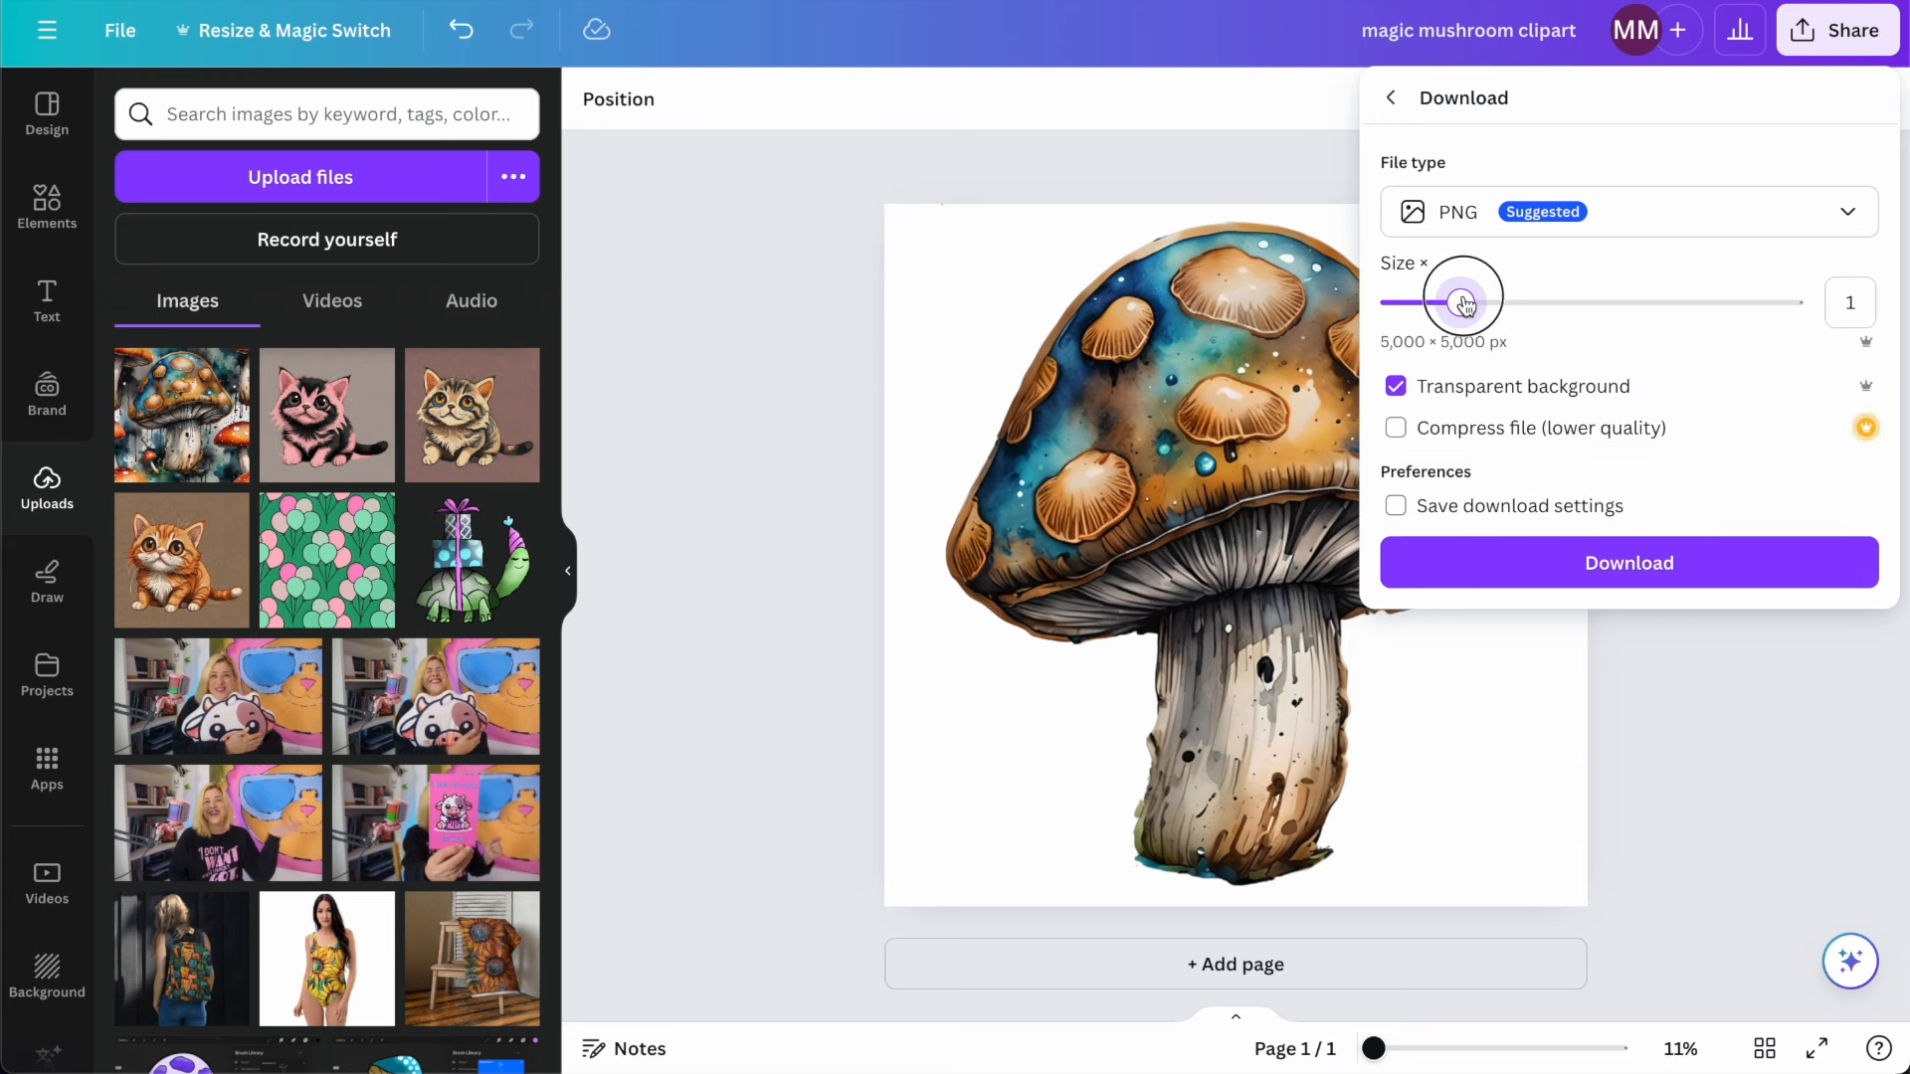
click(1535, 557)
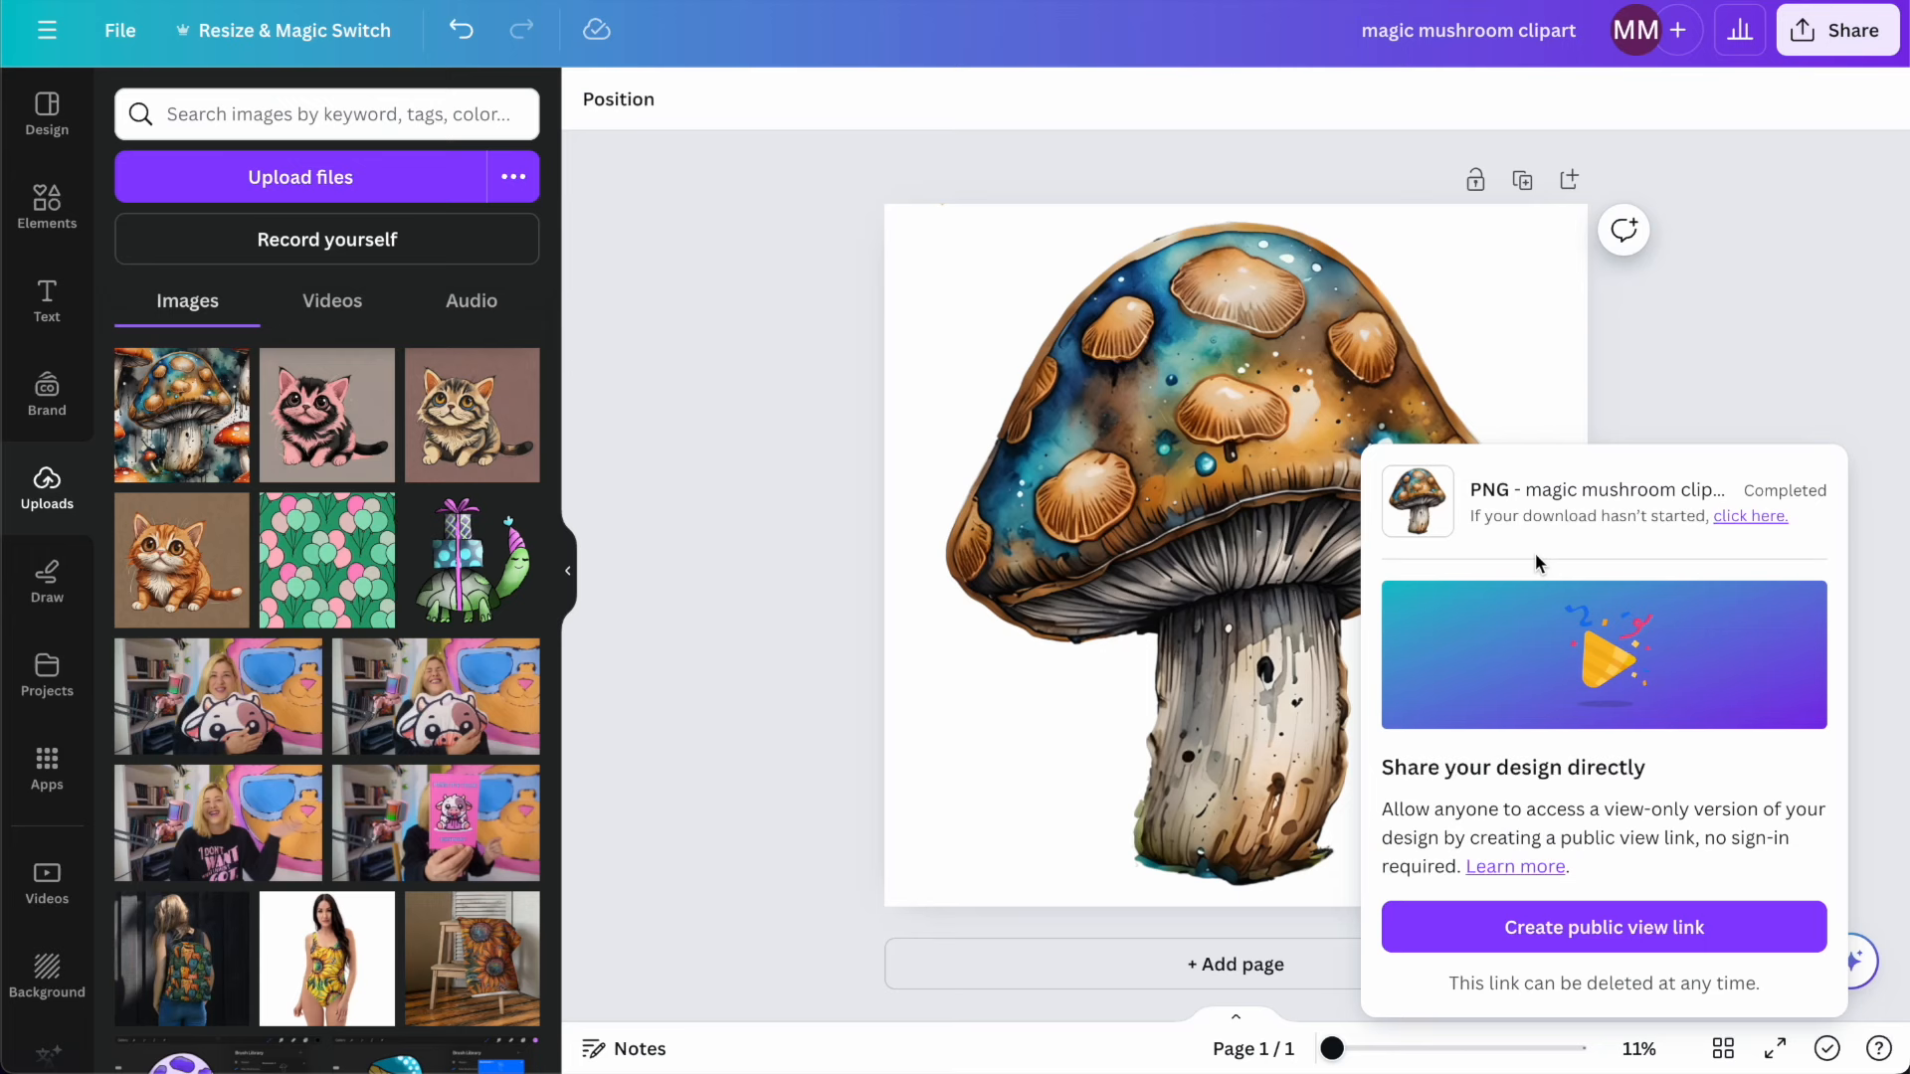
Switch to Finder and preview magic mushroom clipart.png from Downloads, examining the cap, gills and stem up close for image quality.
mouse_move(257, 1025)
click(171, 1002)
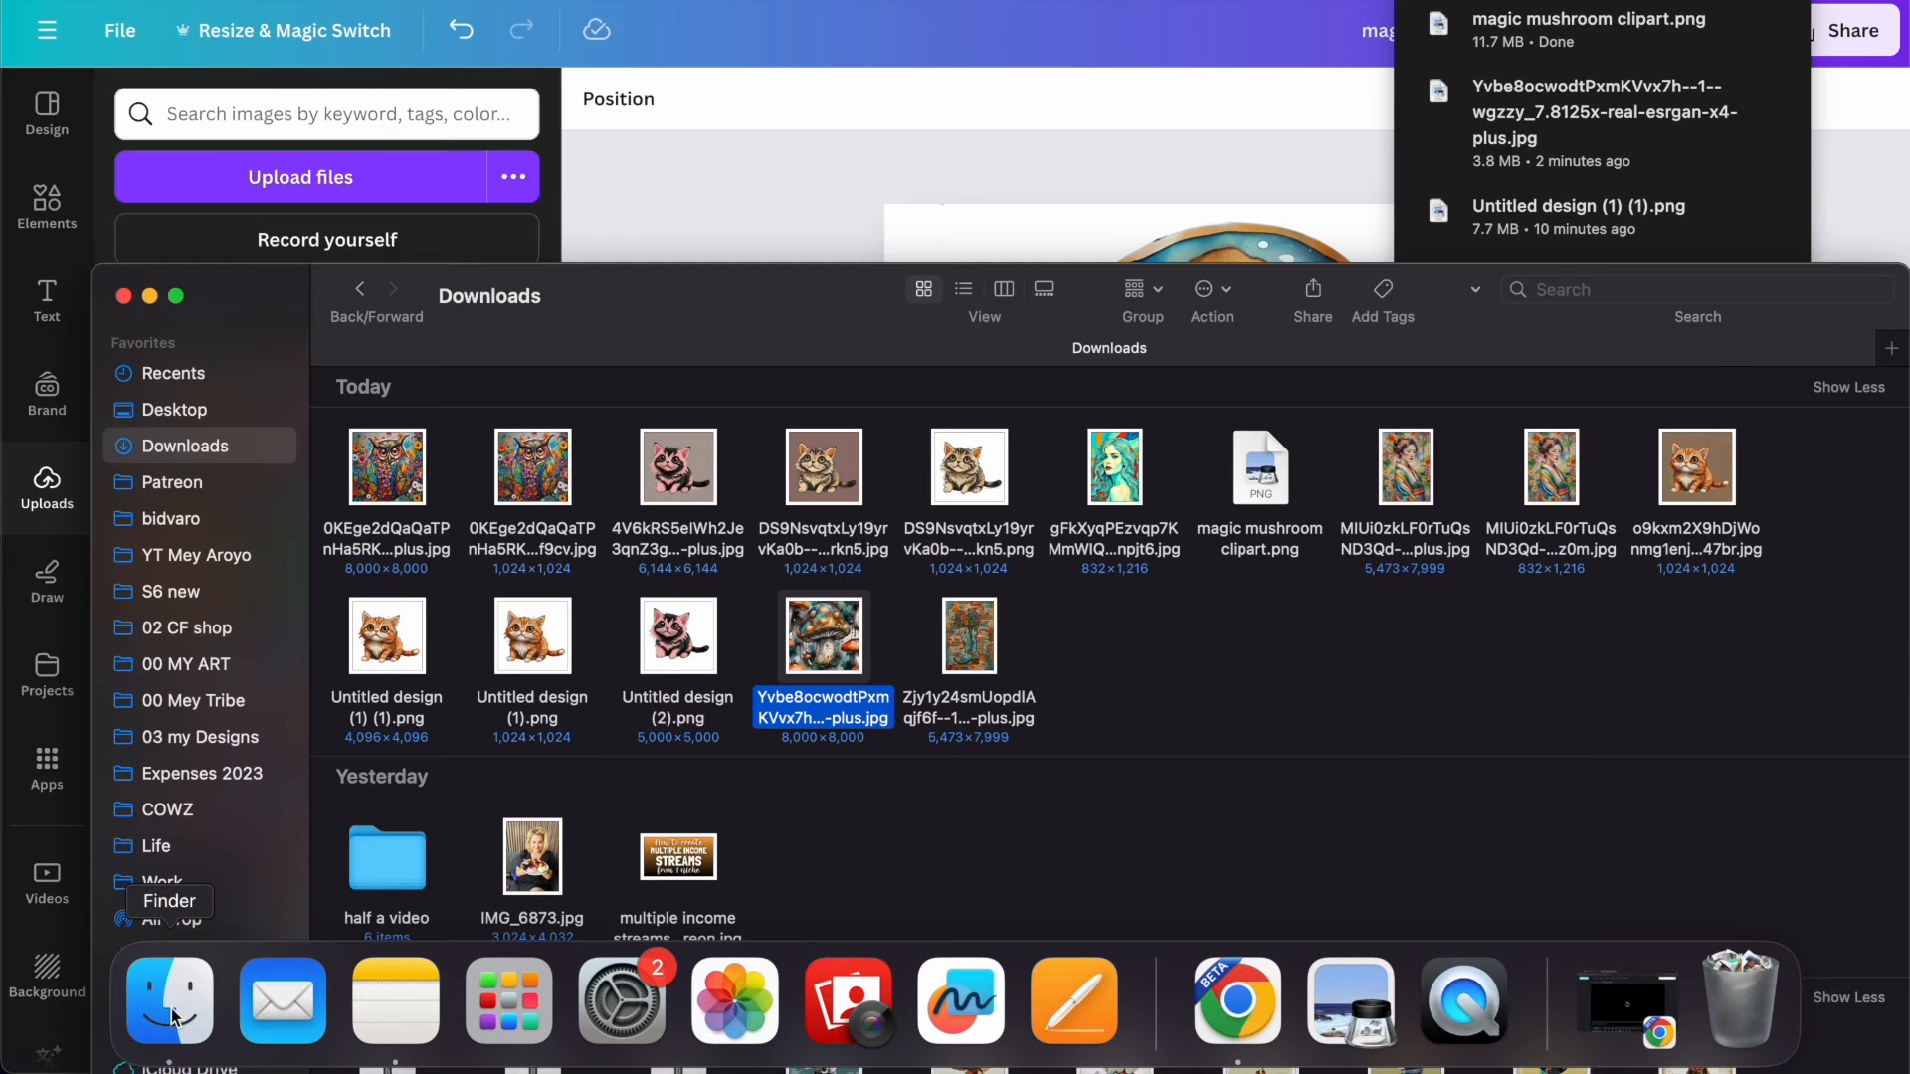
drag(1227, 502, 888, 152)
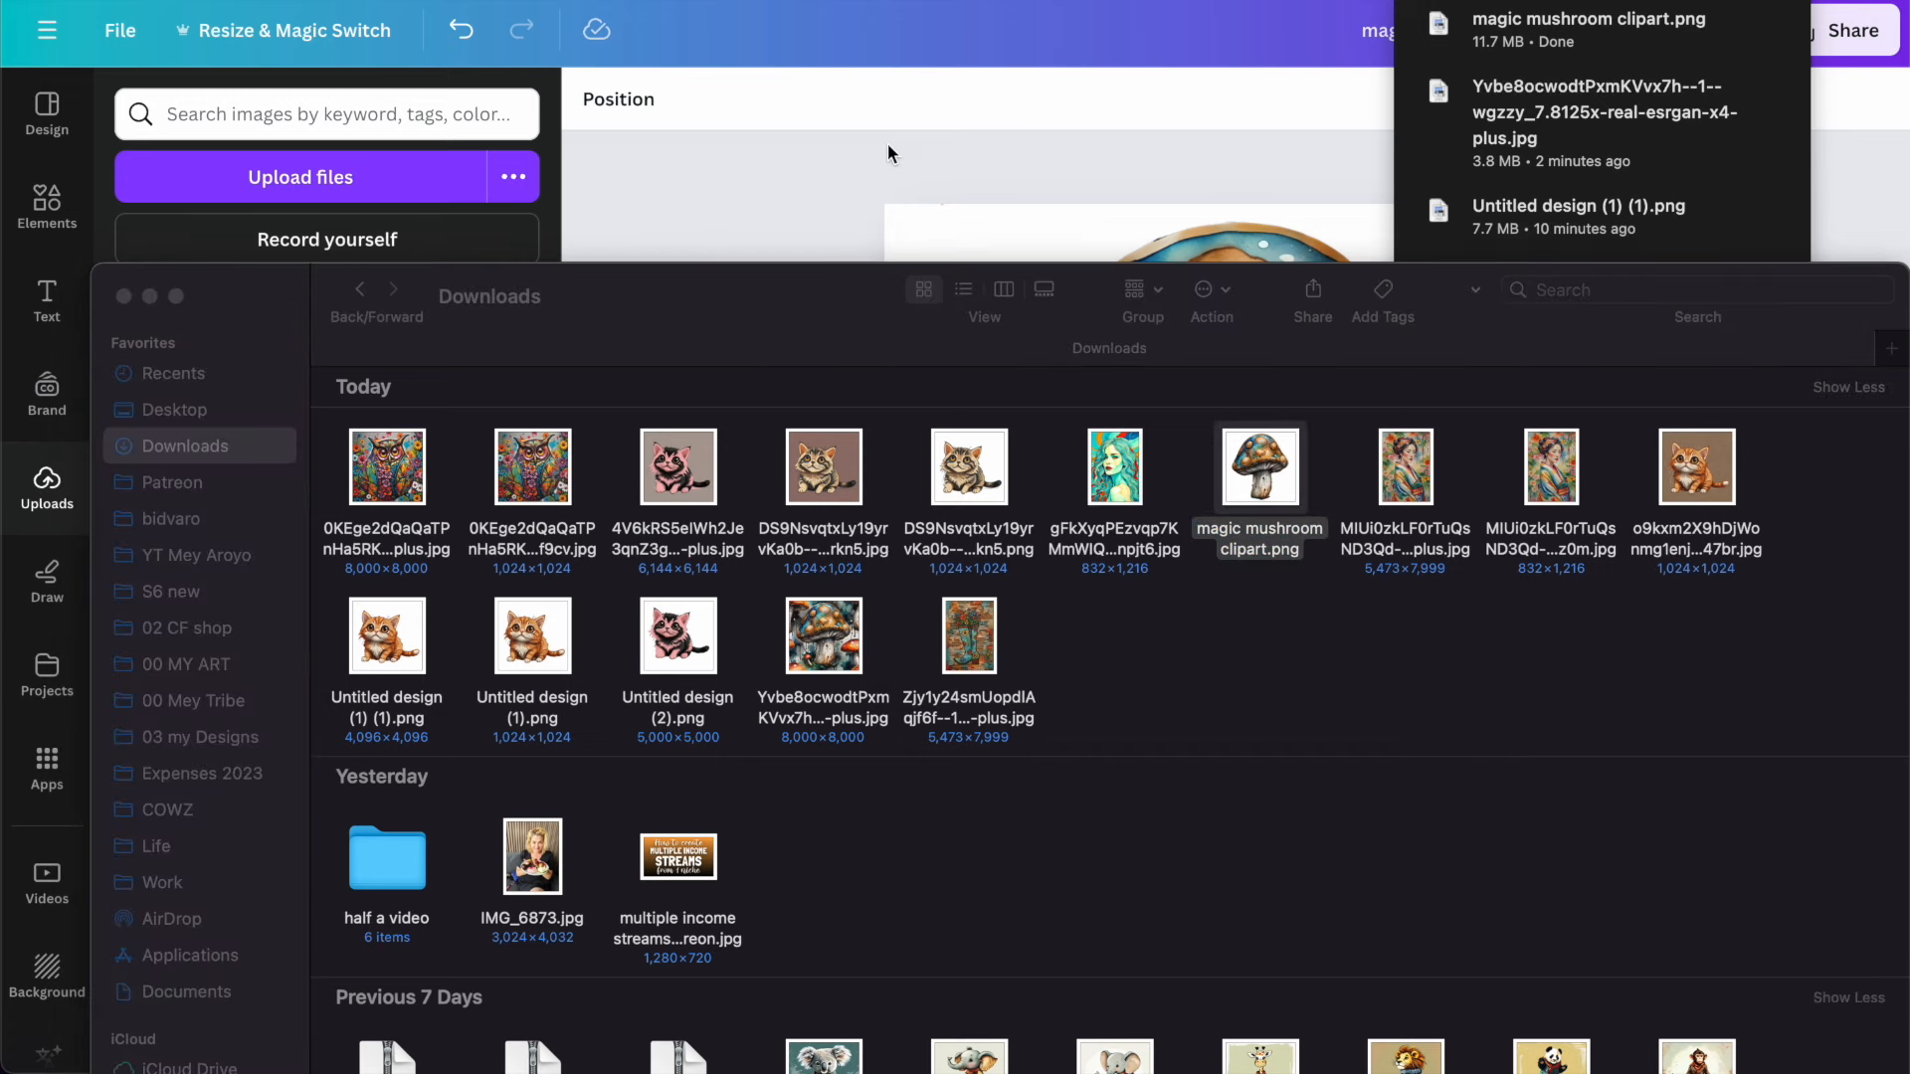
key(space)
scroll(827, 562, up, 5)
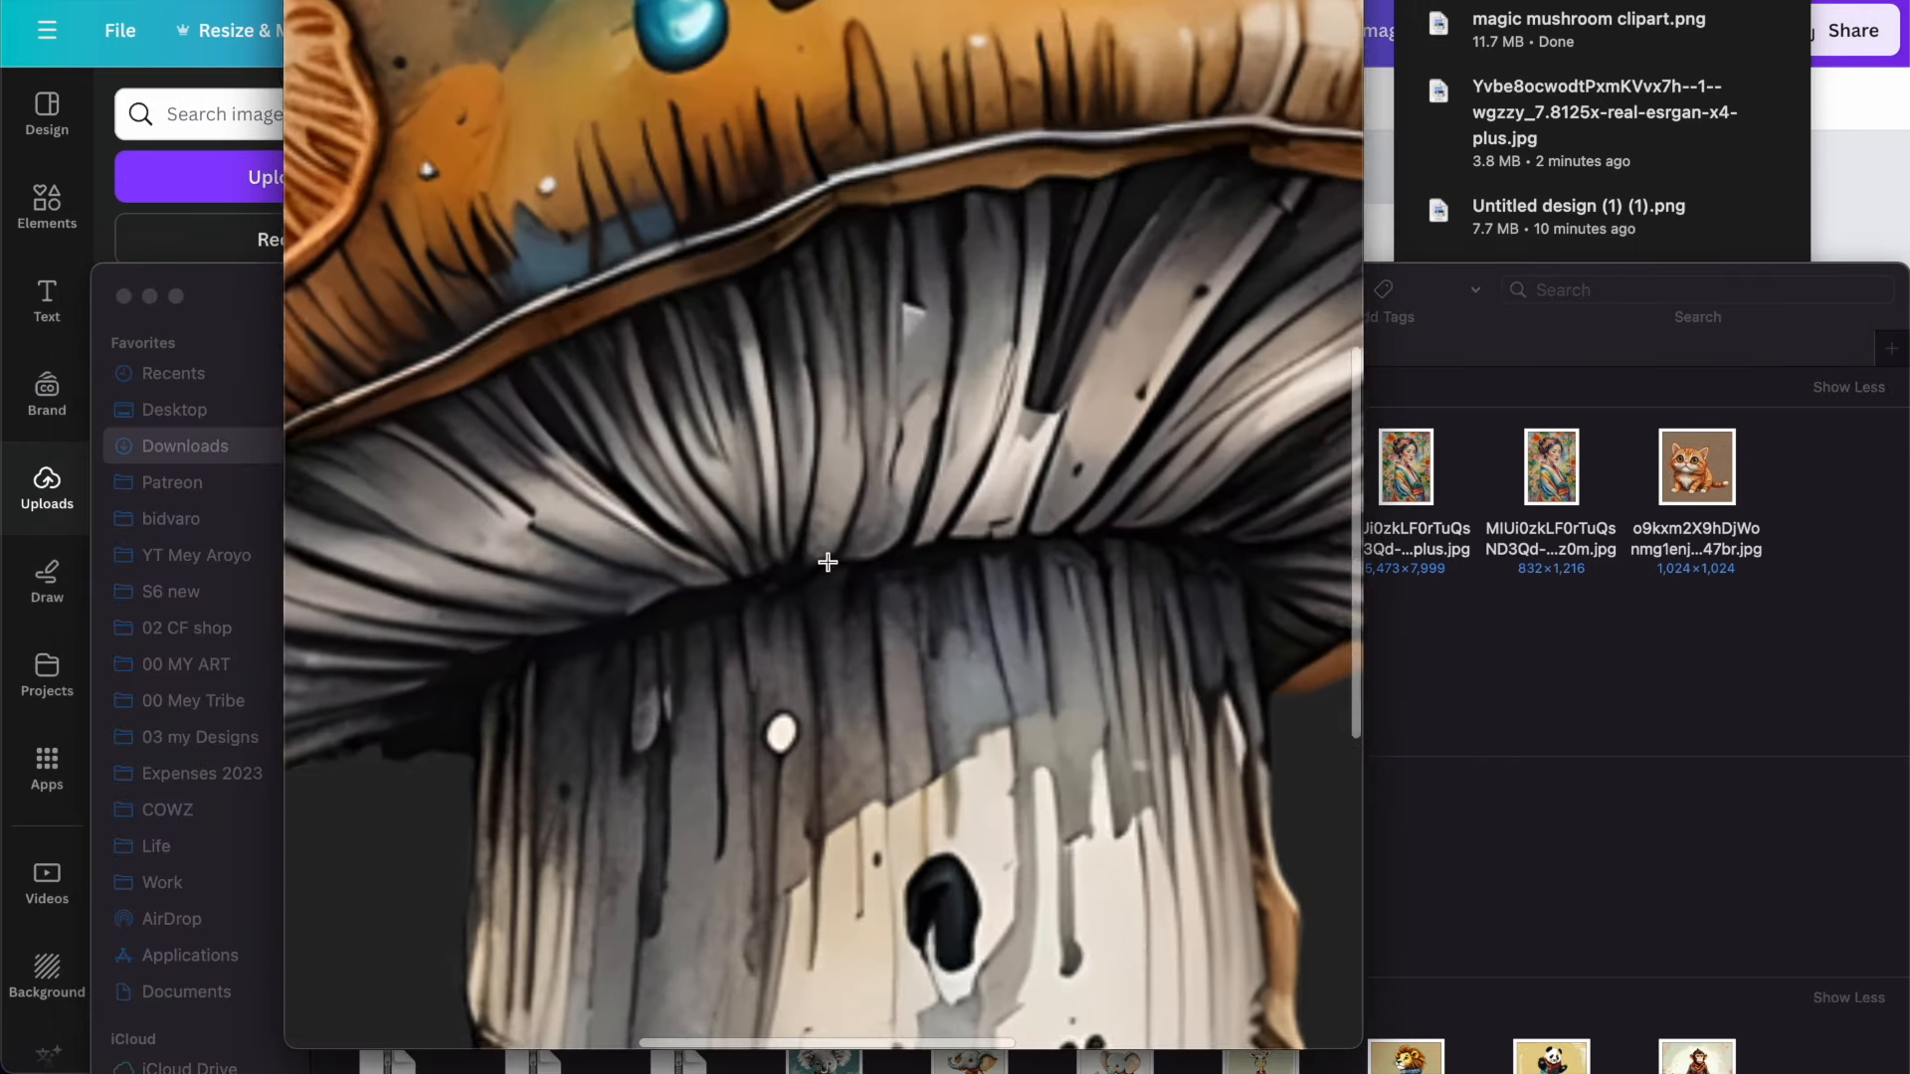
scroll(828, 562, up, 3)
scroll(828, 562, right, 6)
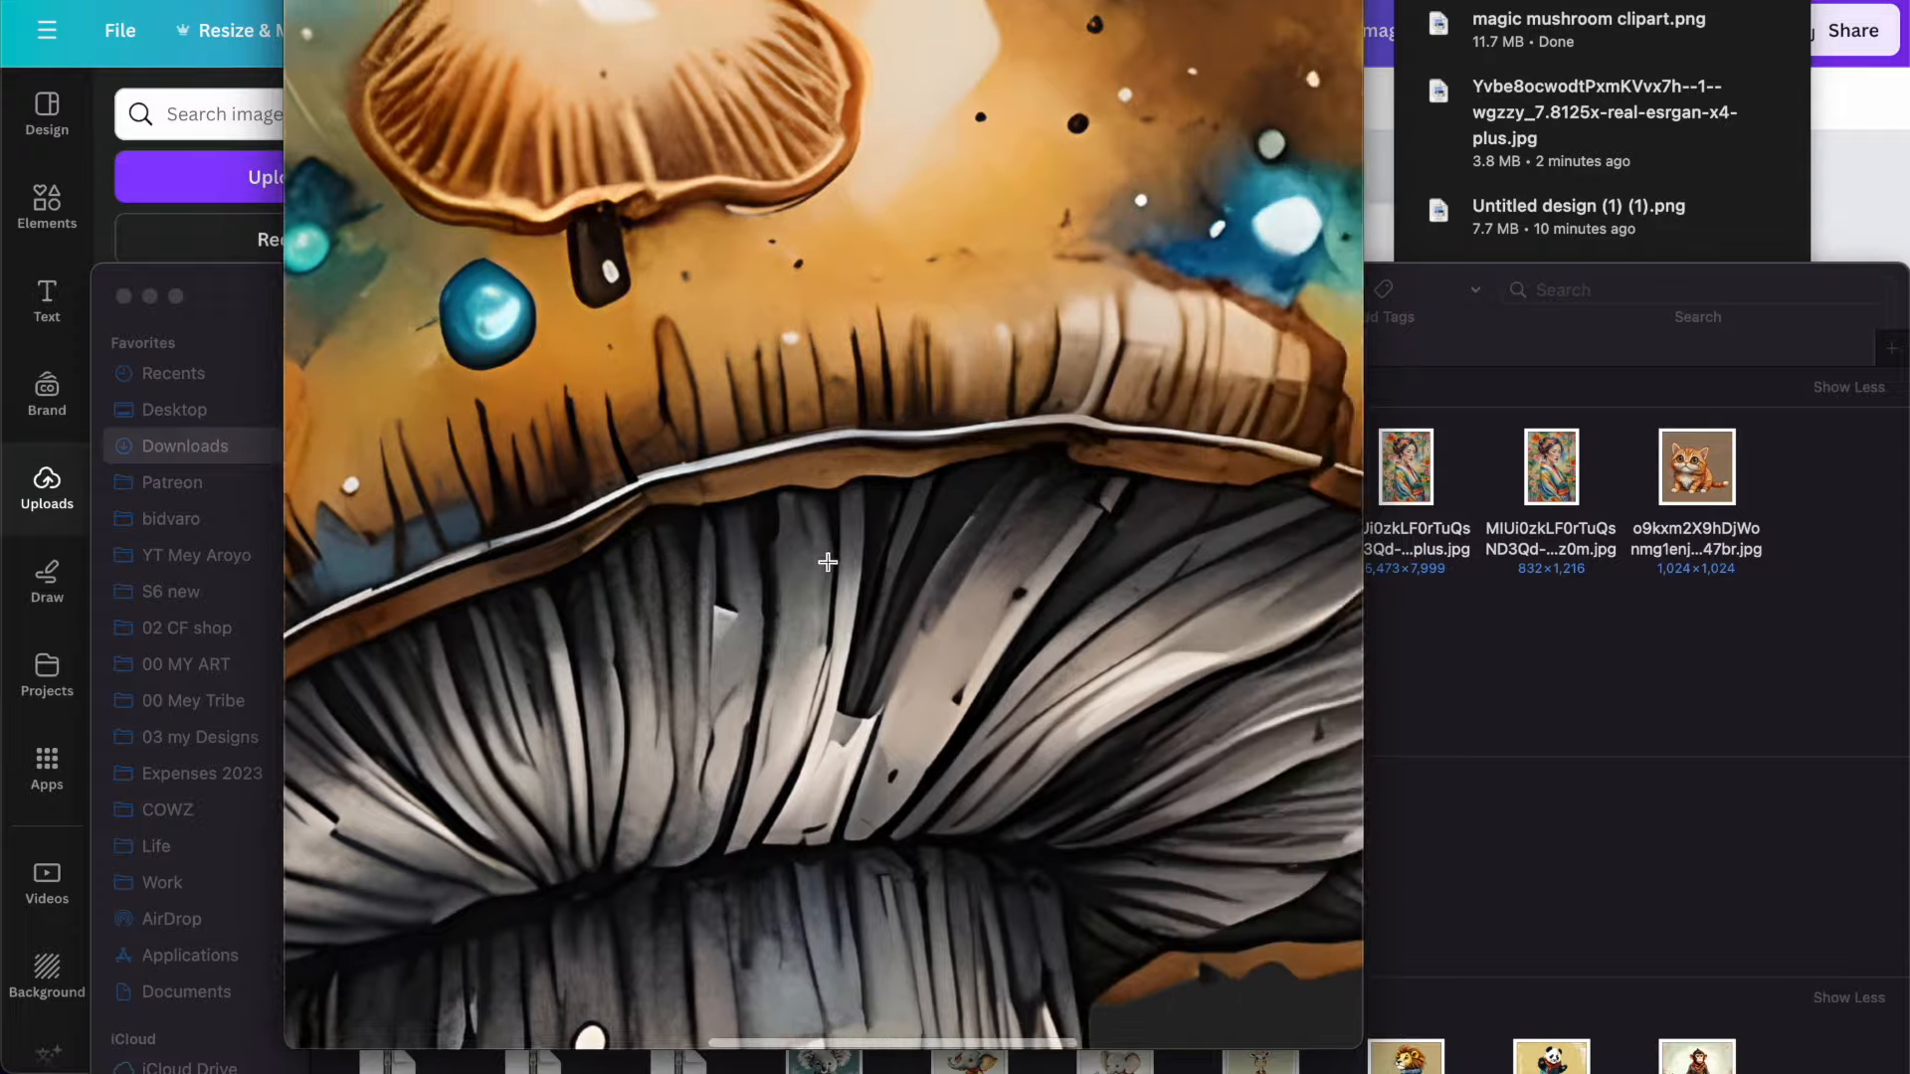
scroll(827, 562, down, 8)
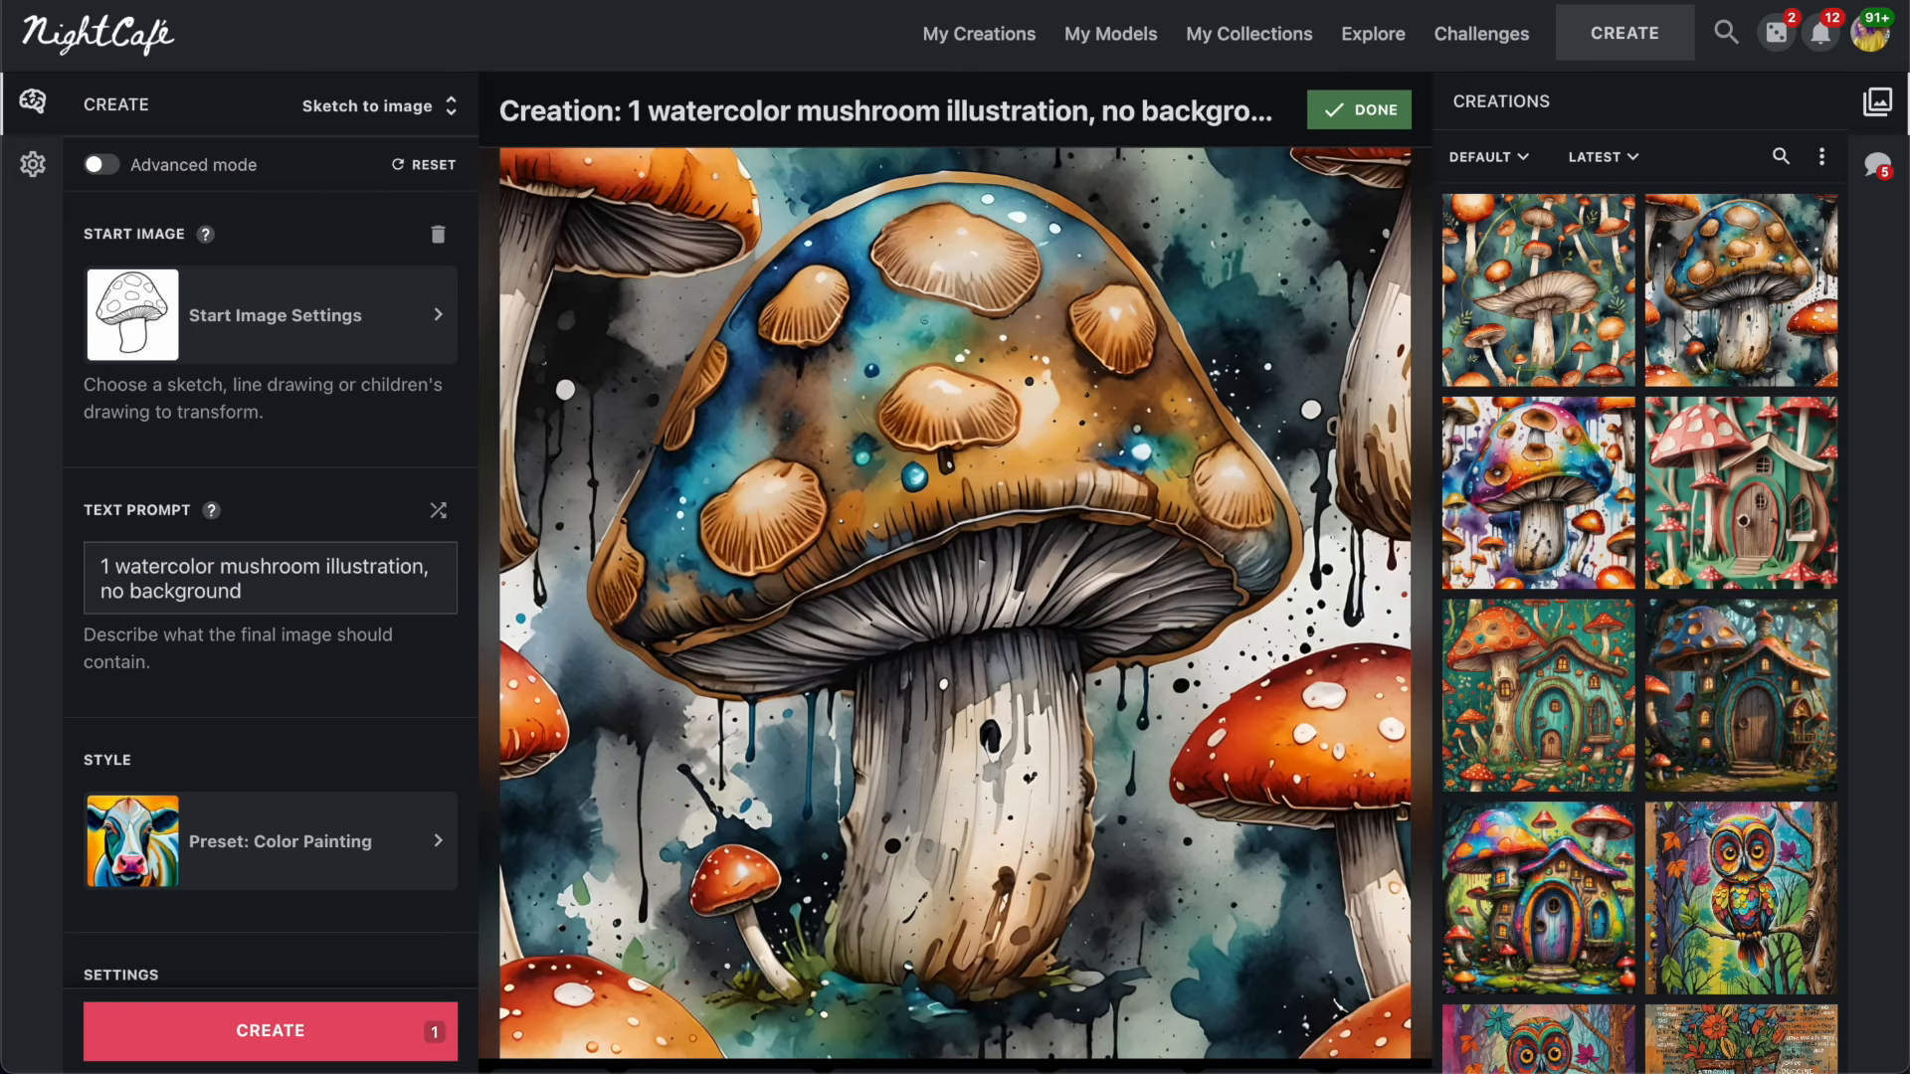
Replace the start image with the owl drawing "may sketch owl.jpg" uploaded from the Sketch files for NC folder.
click(277, 336)
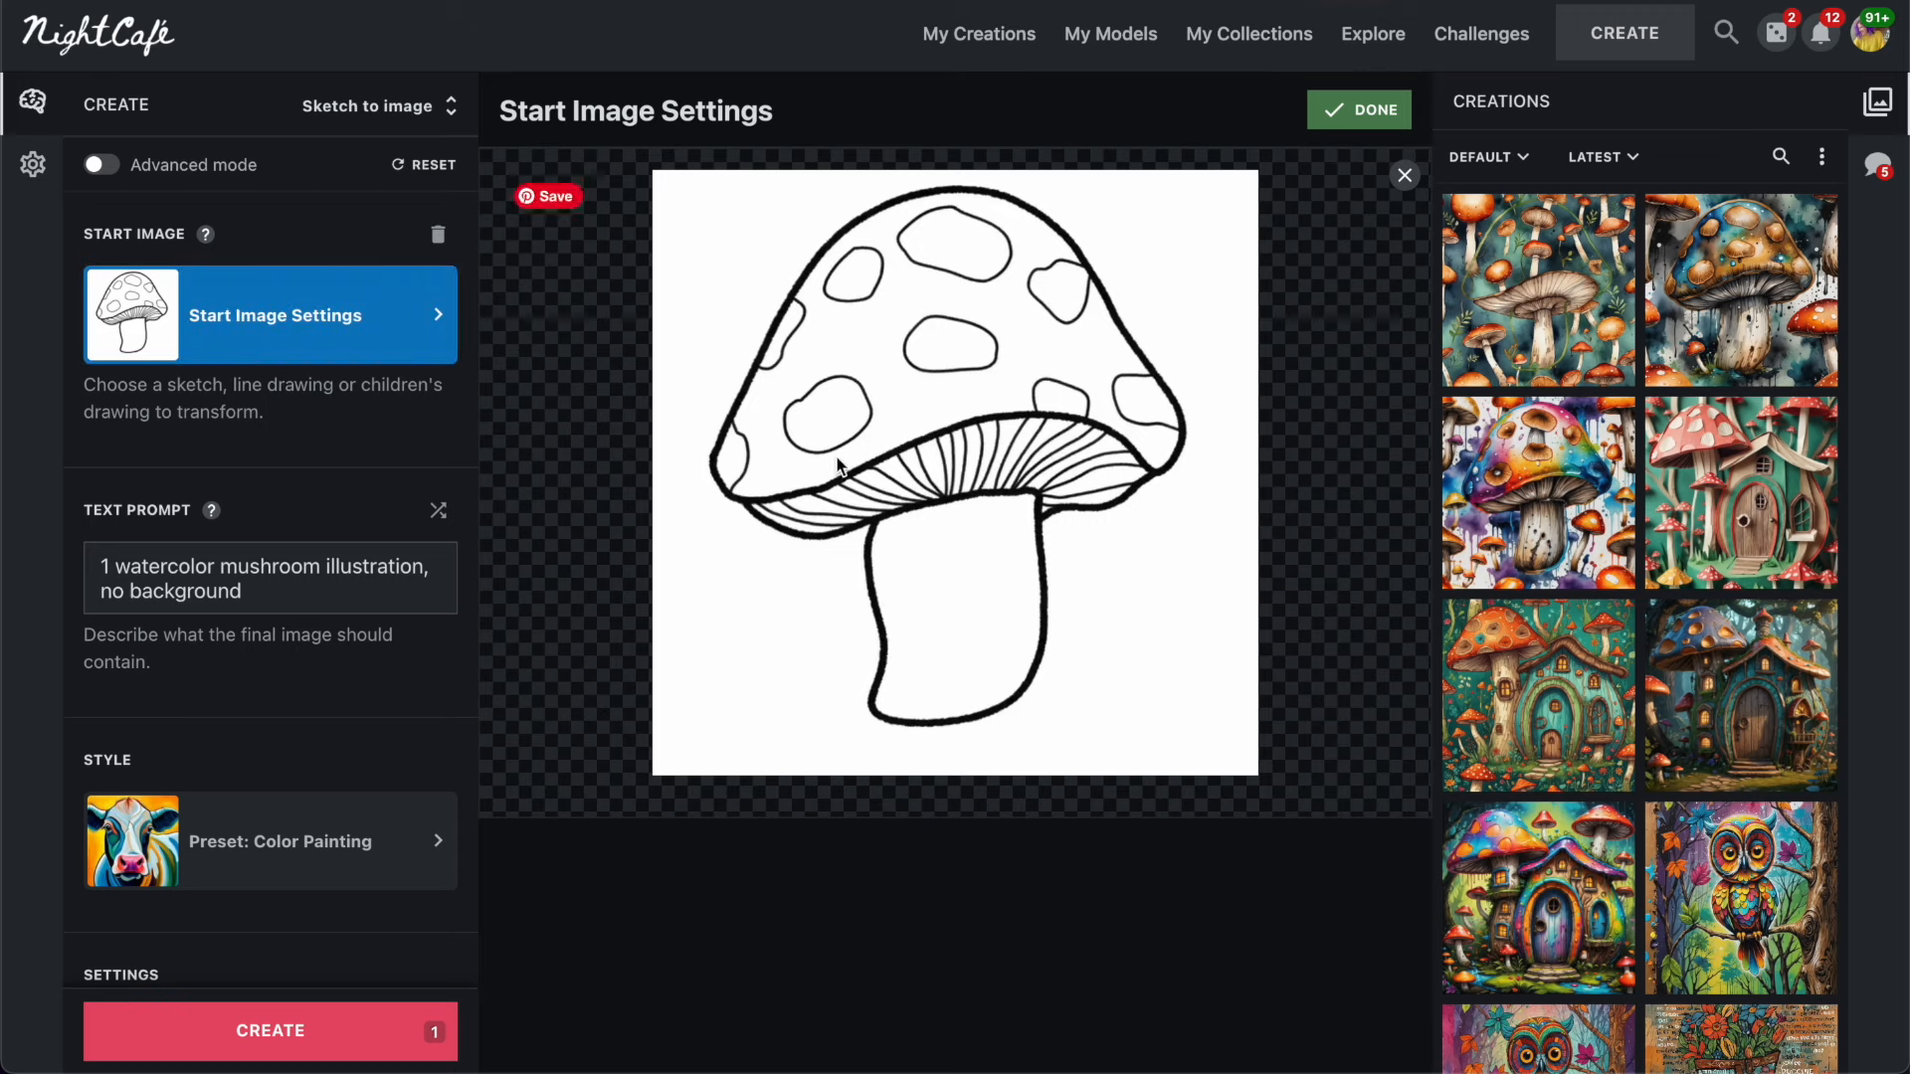
click(1401, 175)
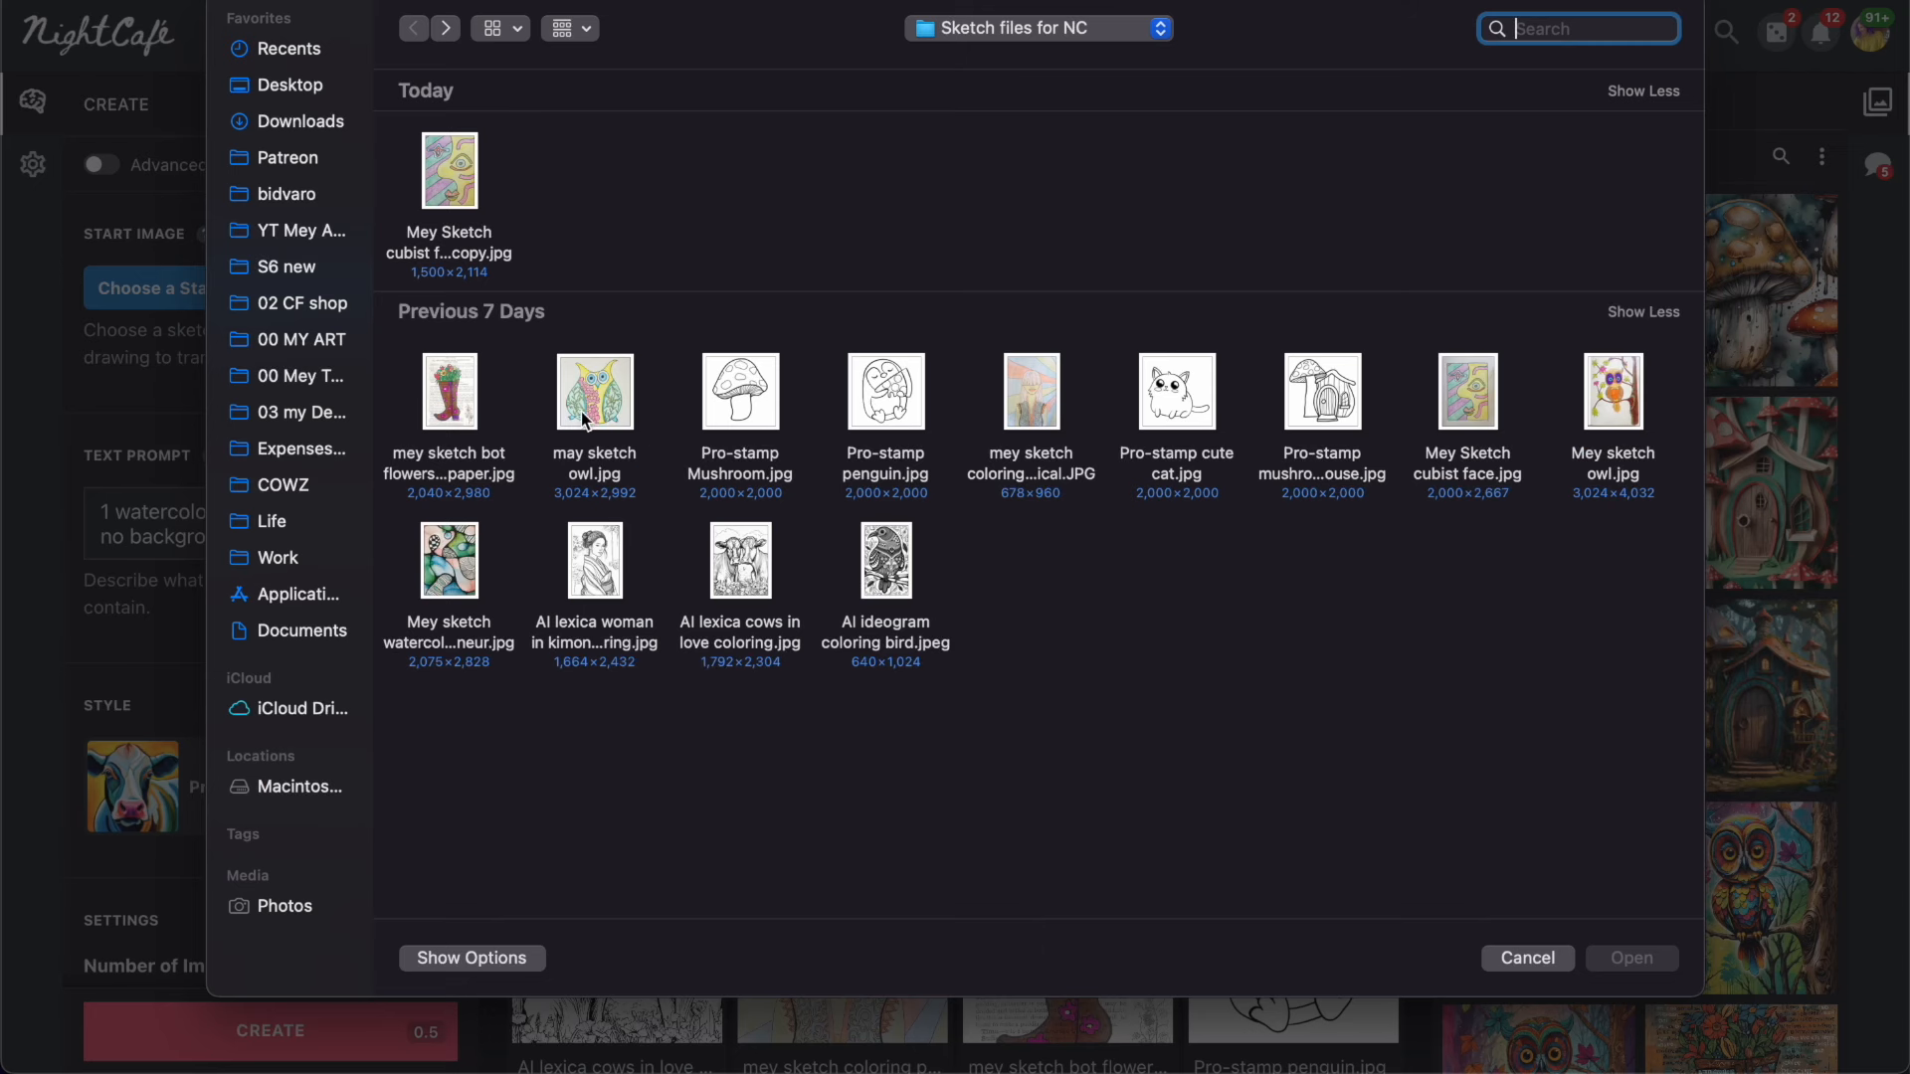
double_click(590, 449)
Replace the text prompt with "funky floral owl" and generate the image with the Color Painting preset.
triple_click(268, 511)
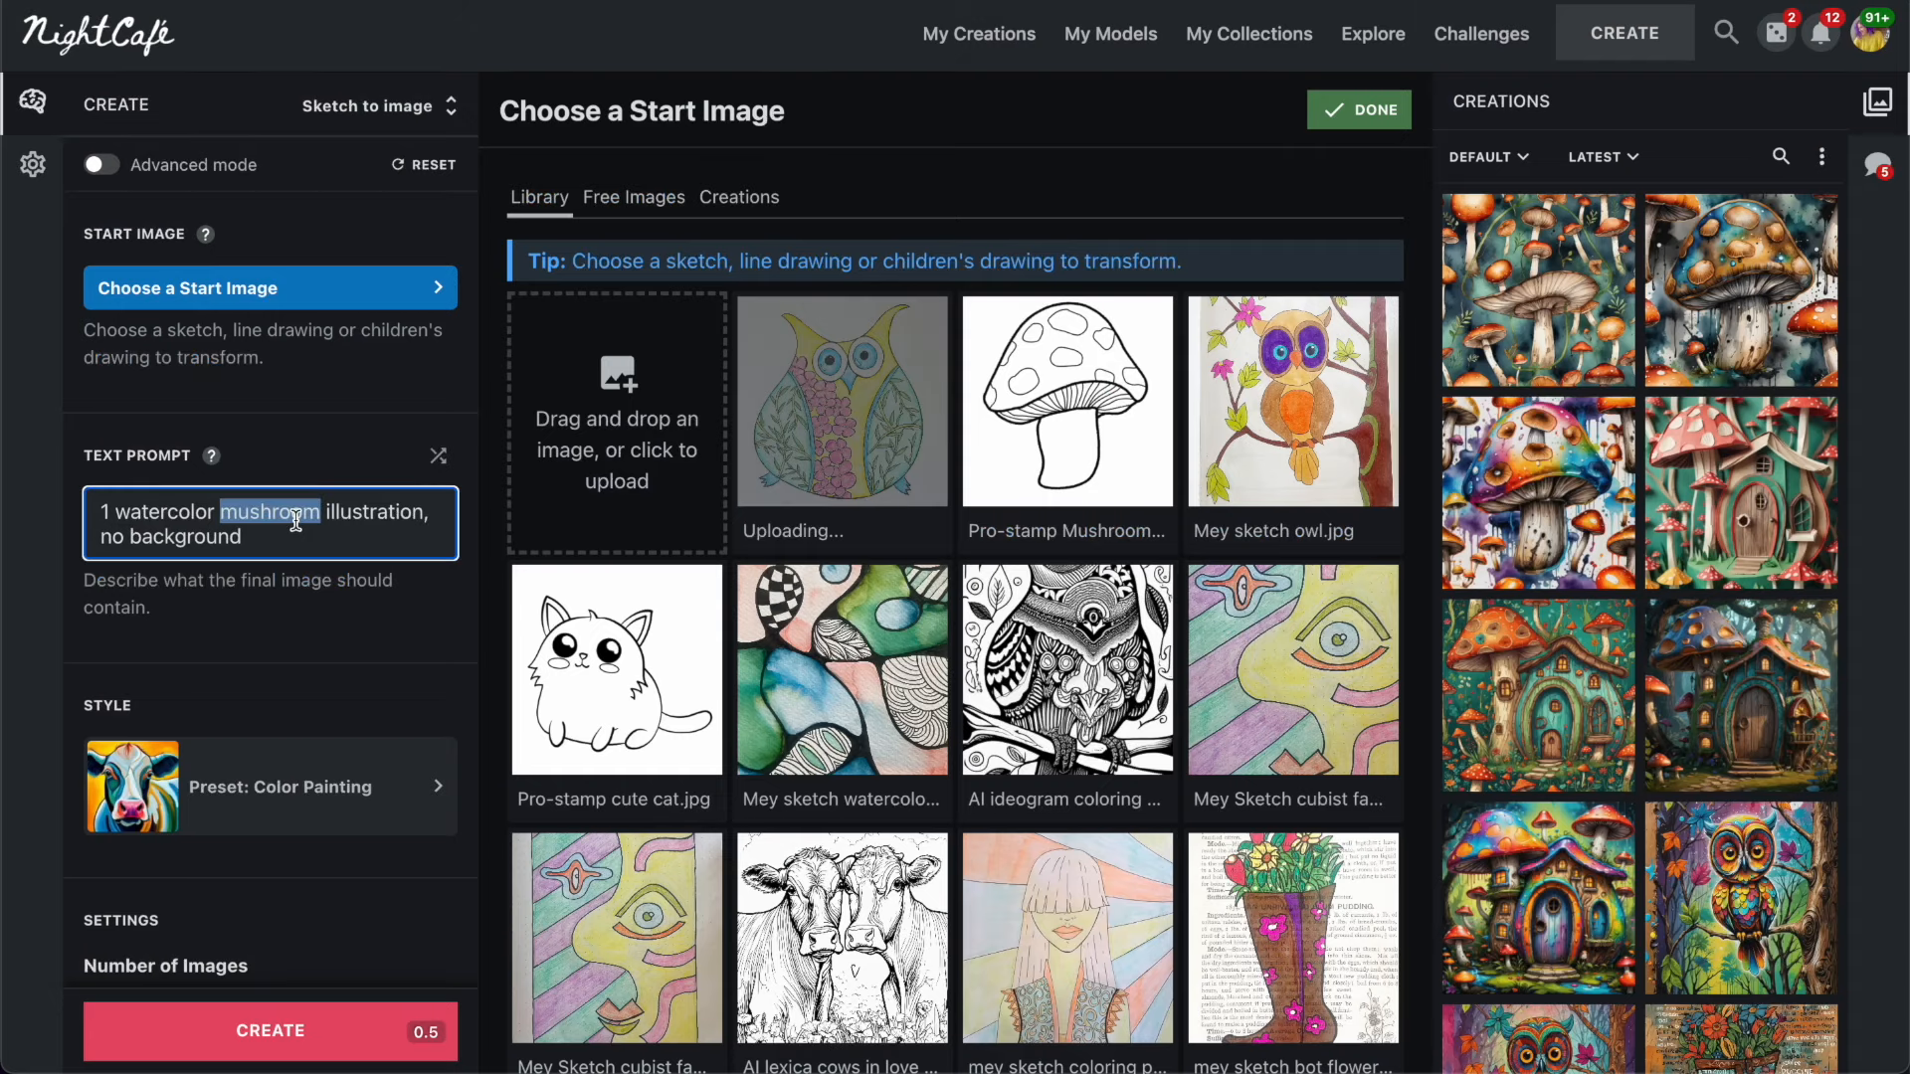
text(c)
key(BackSpace)
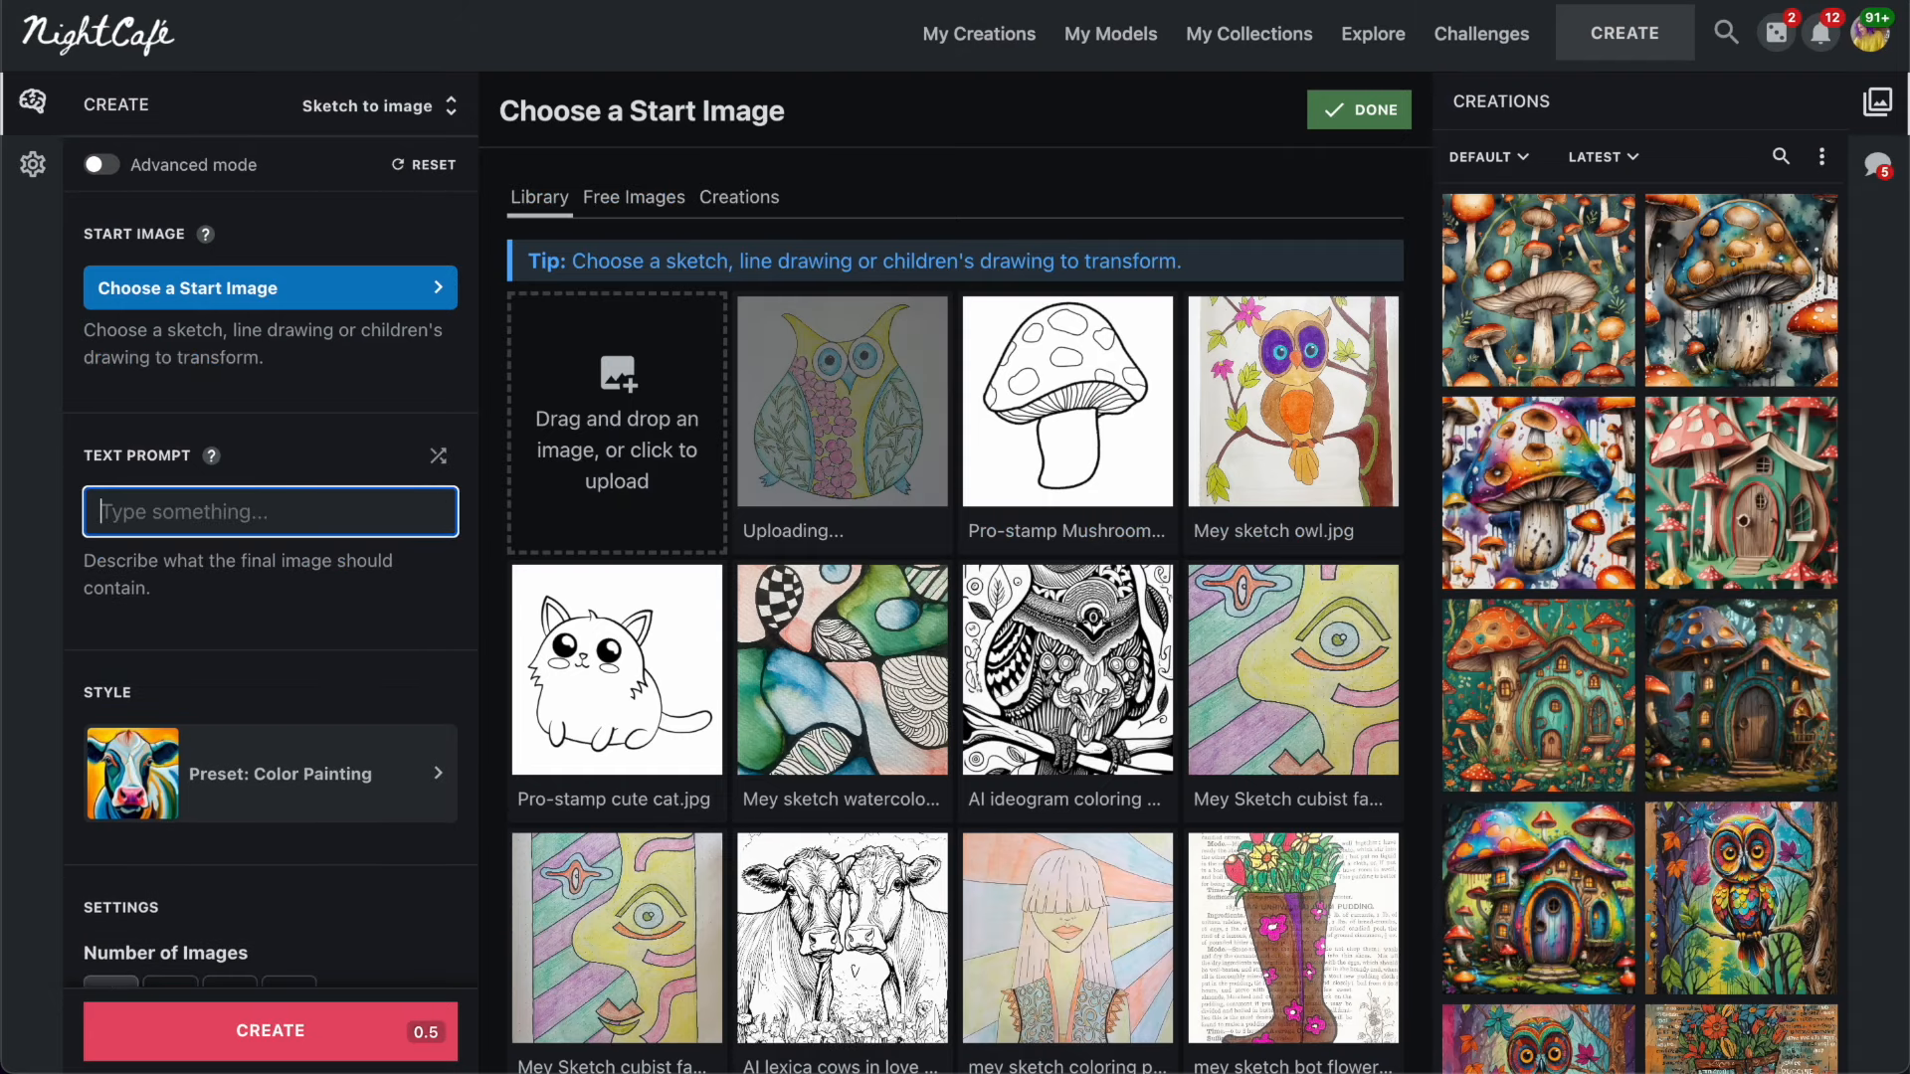
text(funky floral owl)
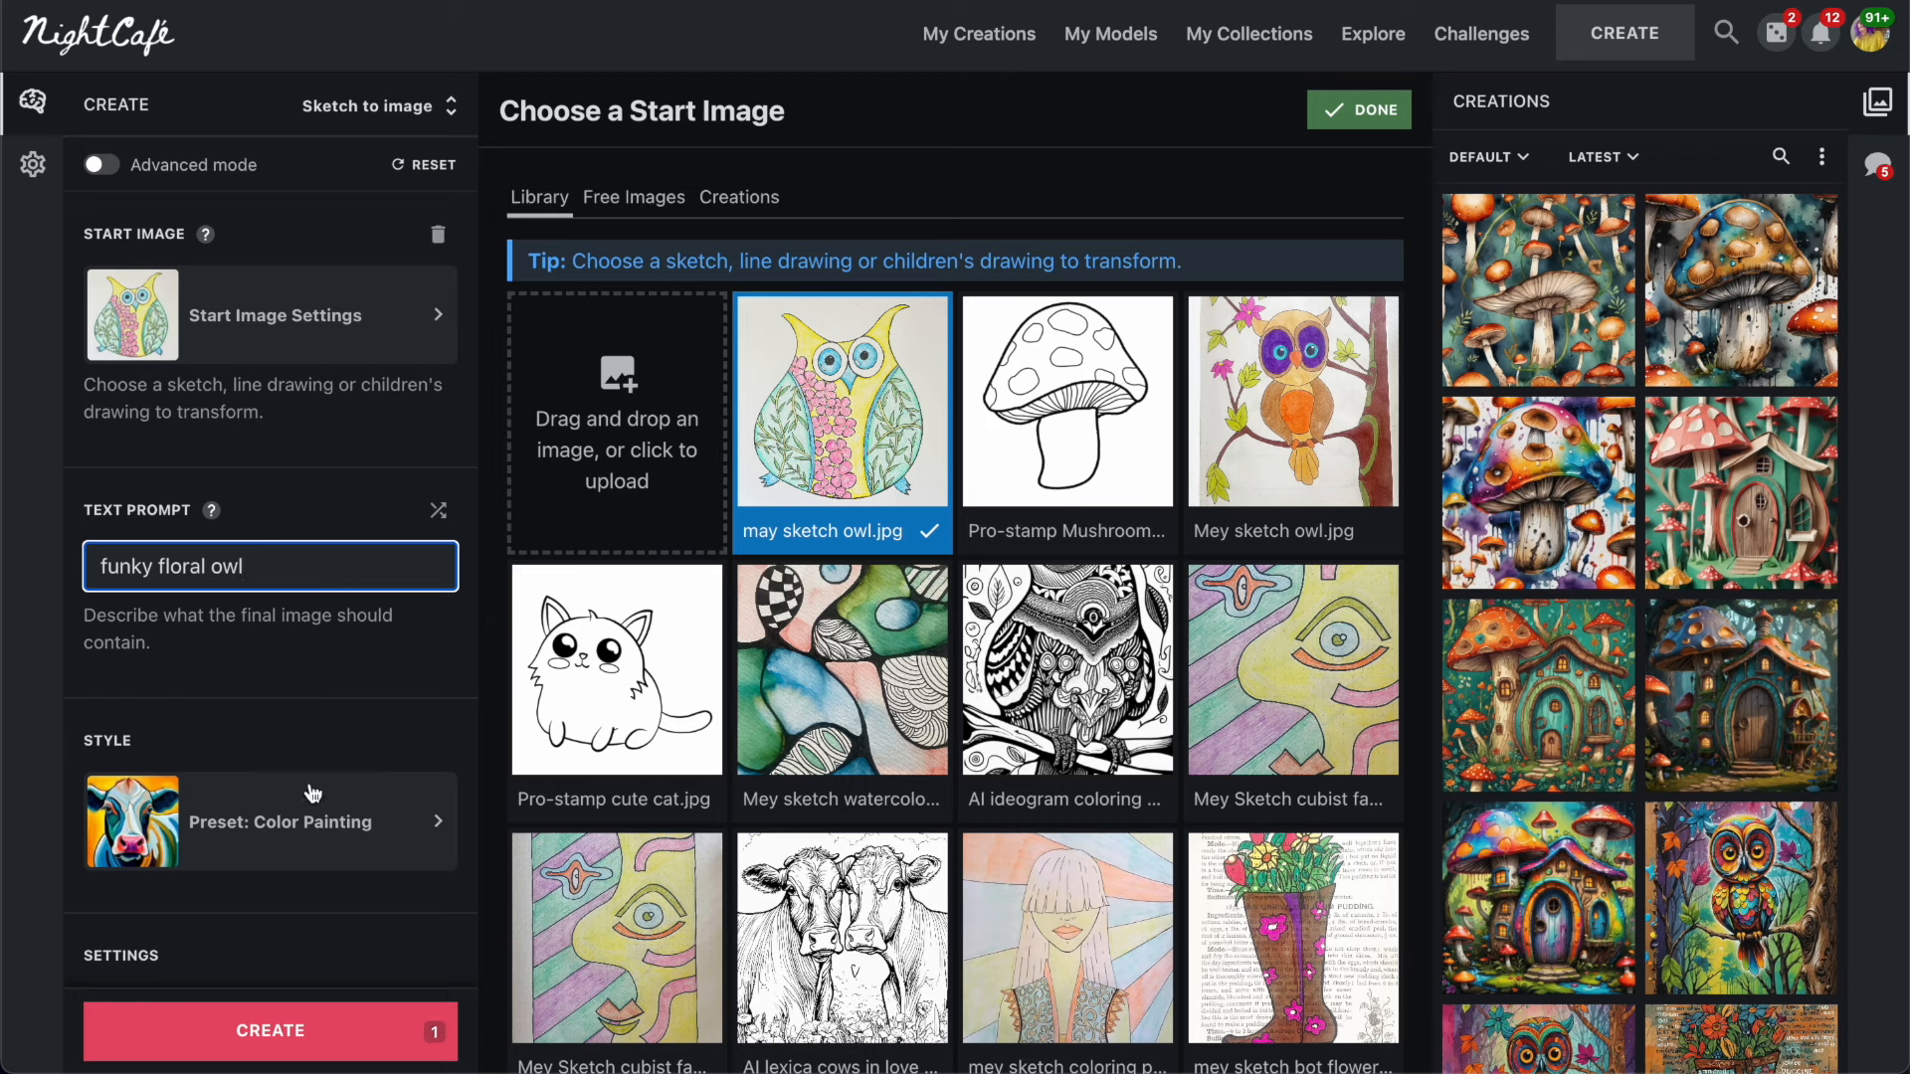
click(284, 1031)
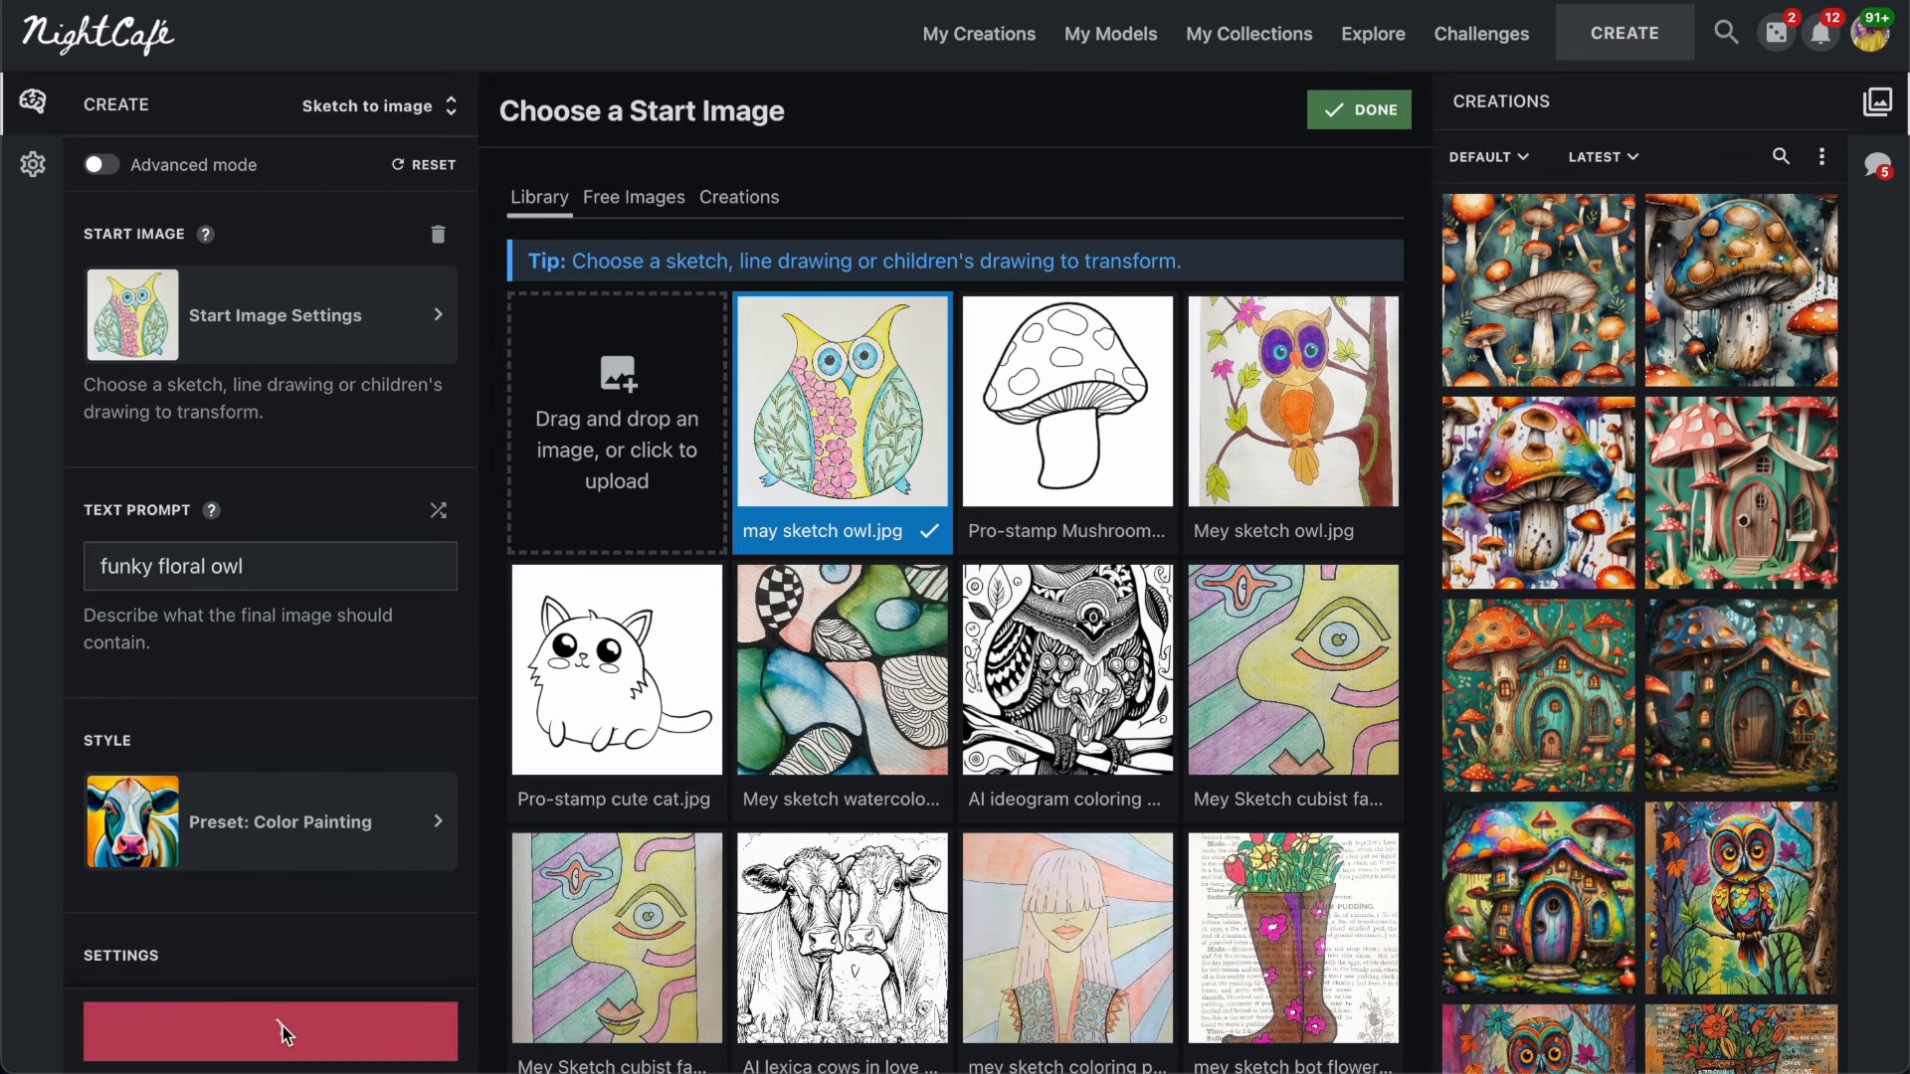
Generate the funky floral owl again with the Vibrant preset, and open the Color Painting version for comparison.
click(285, 836)
click(598, 684)
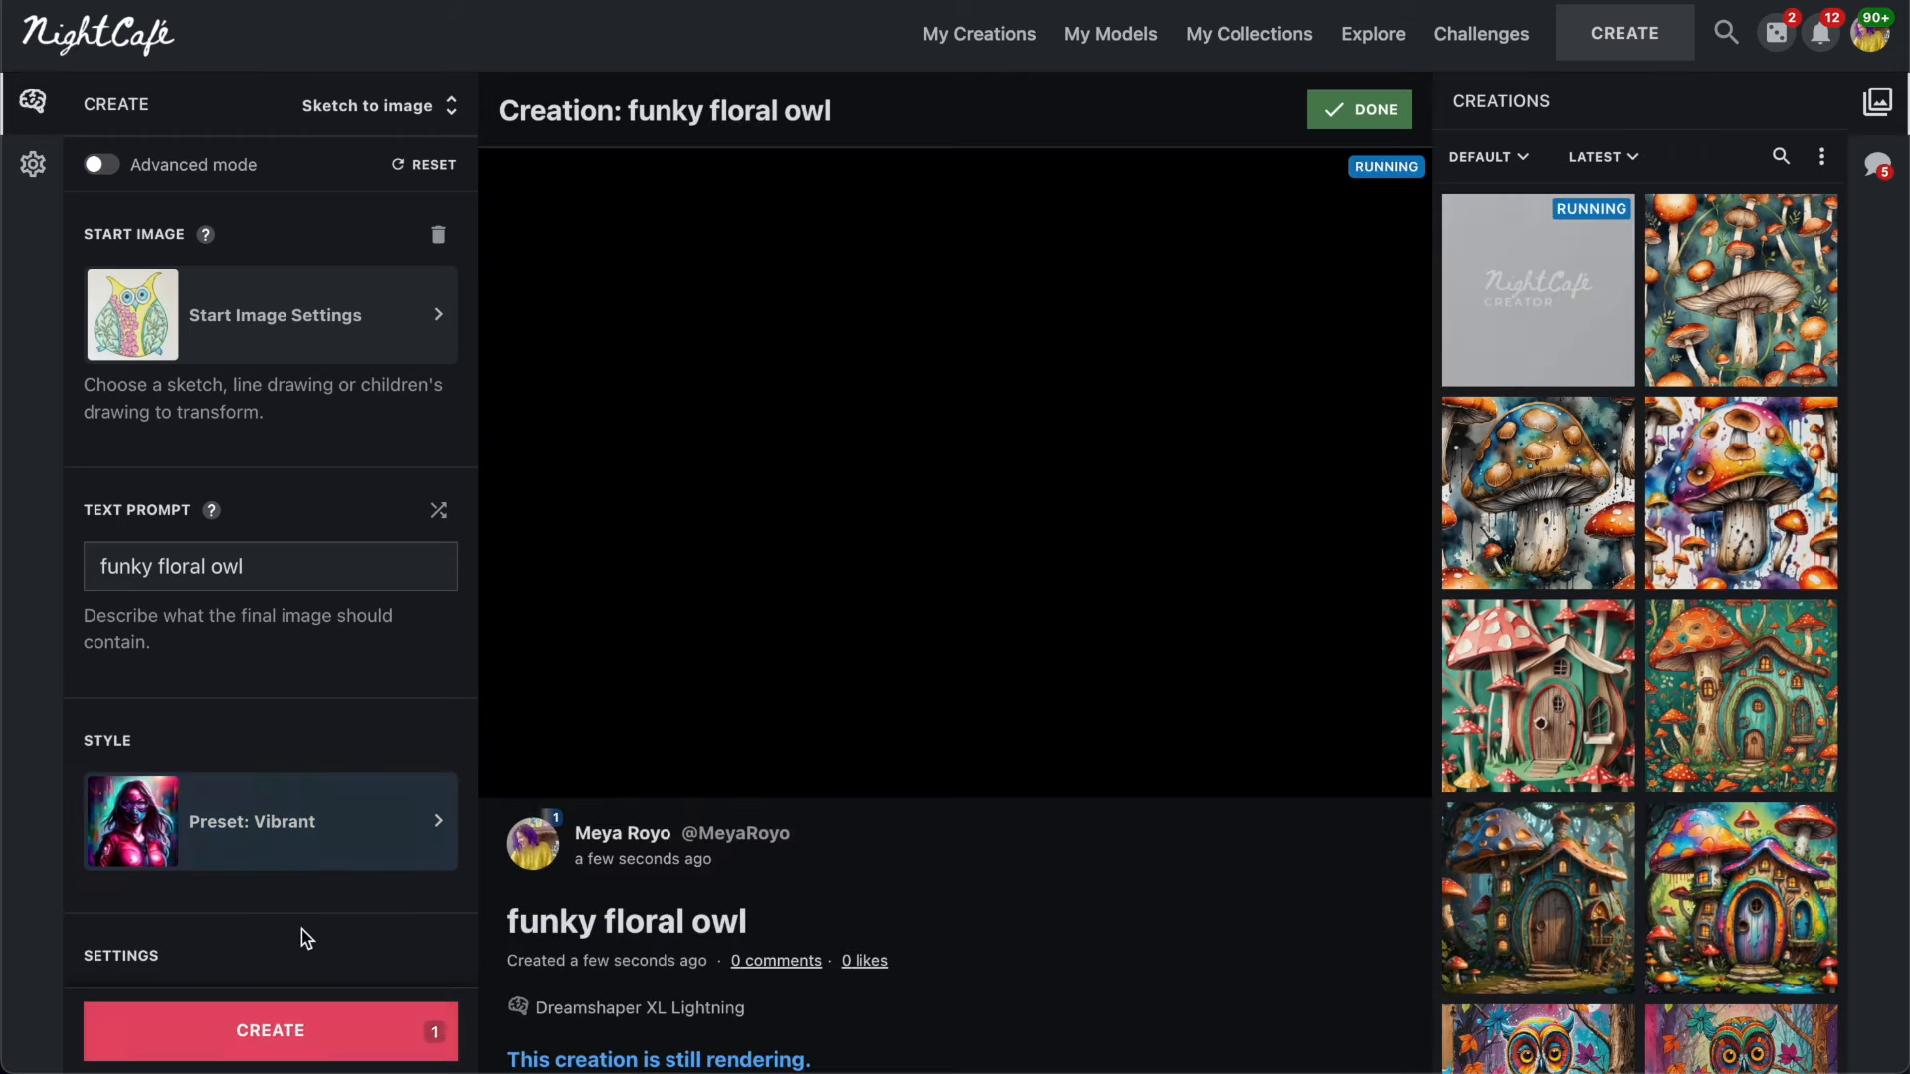
click(267, 1047)
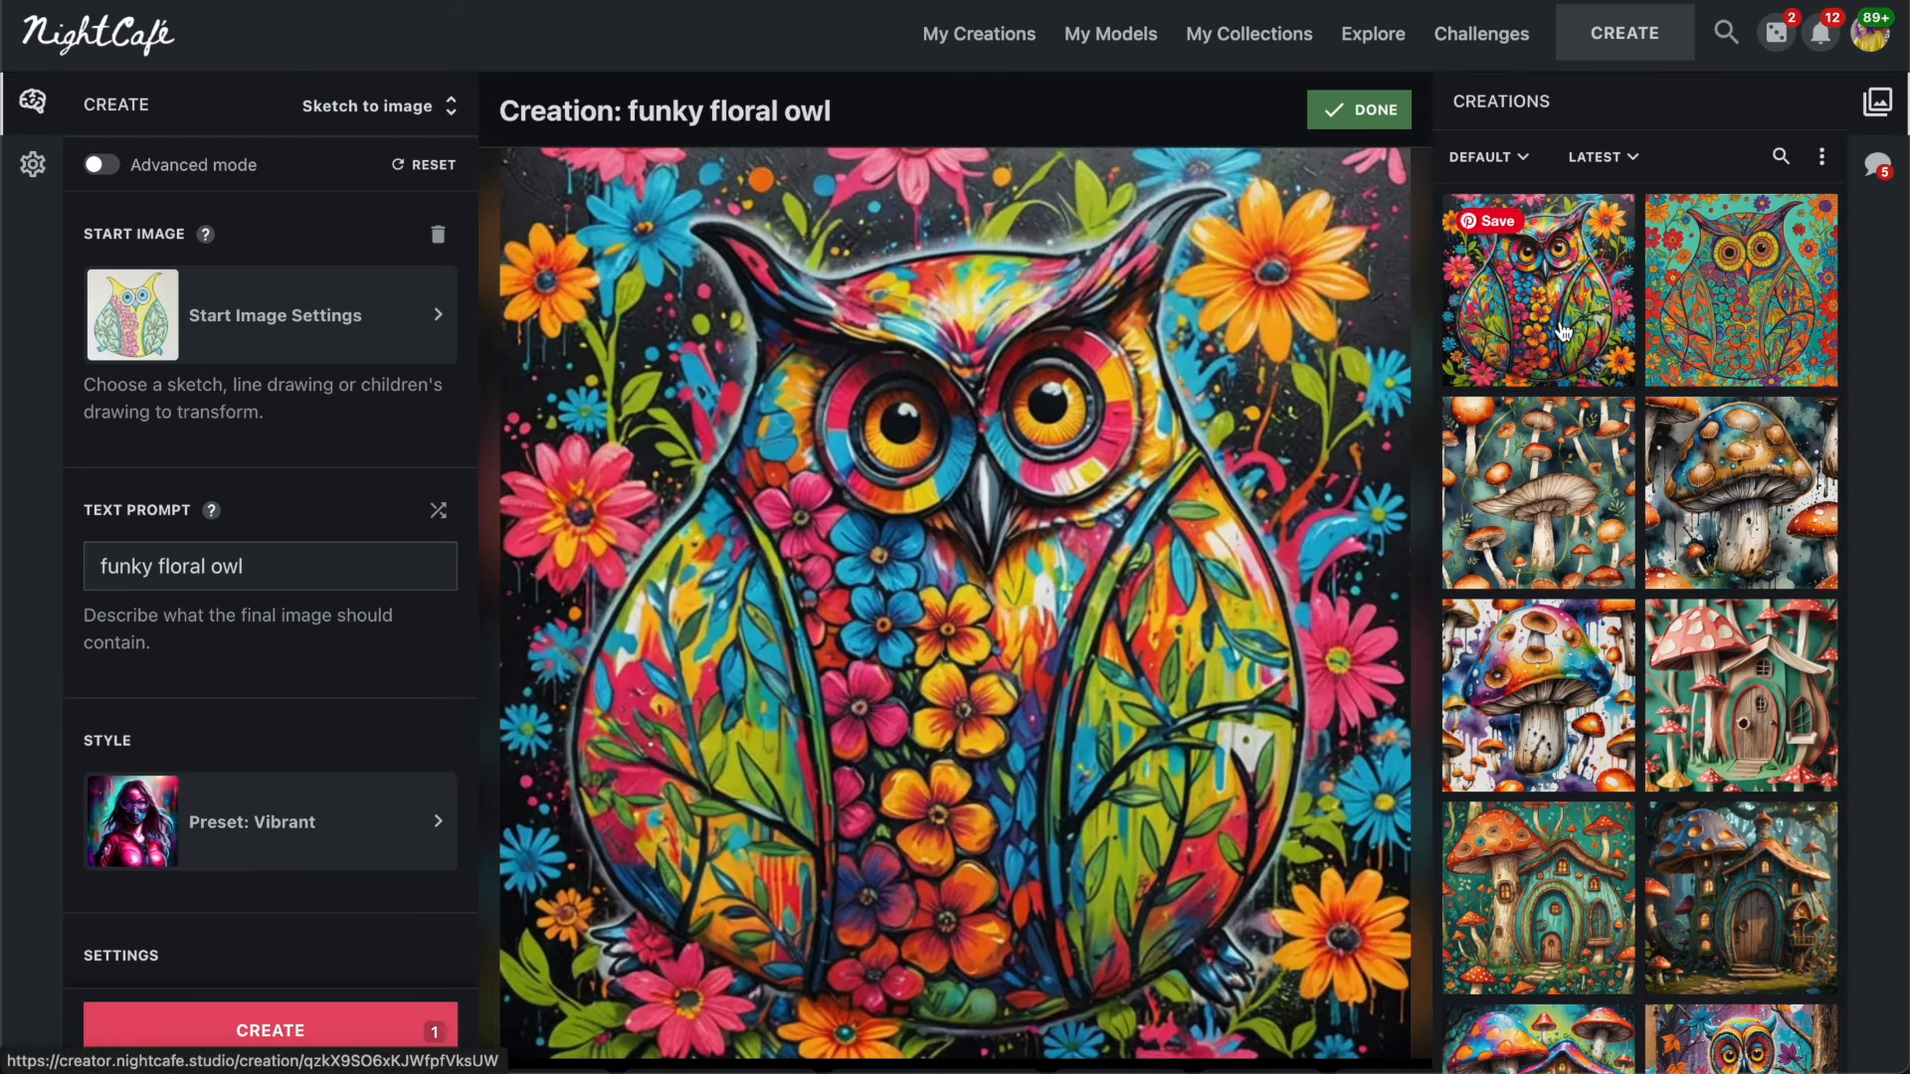
click(1685, 317)
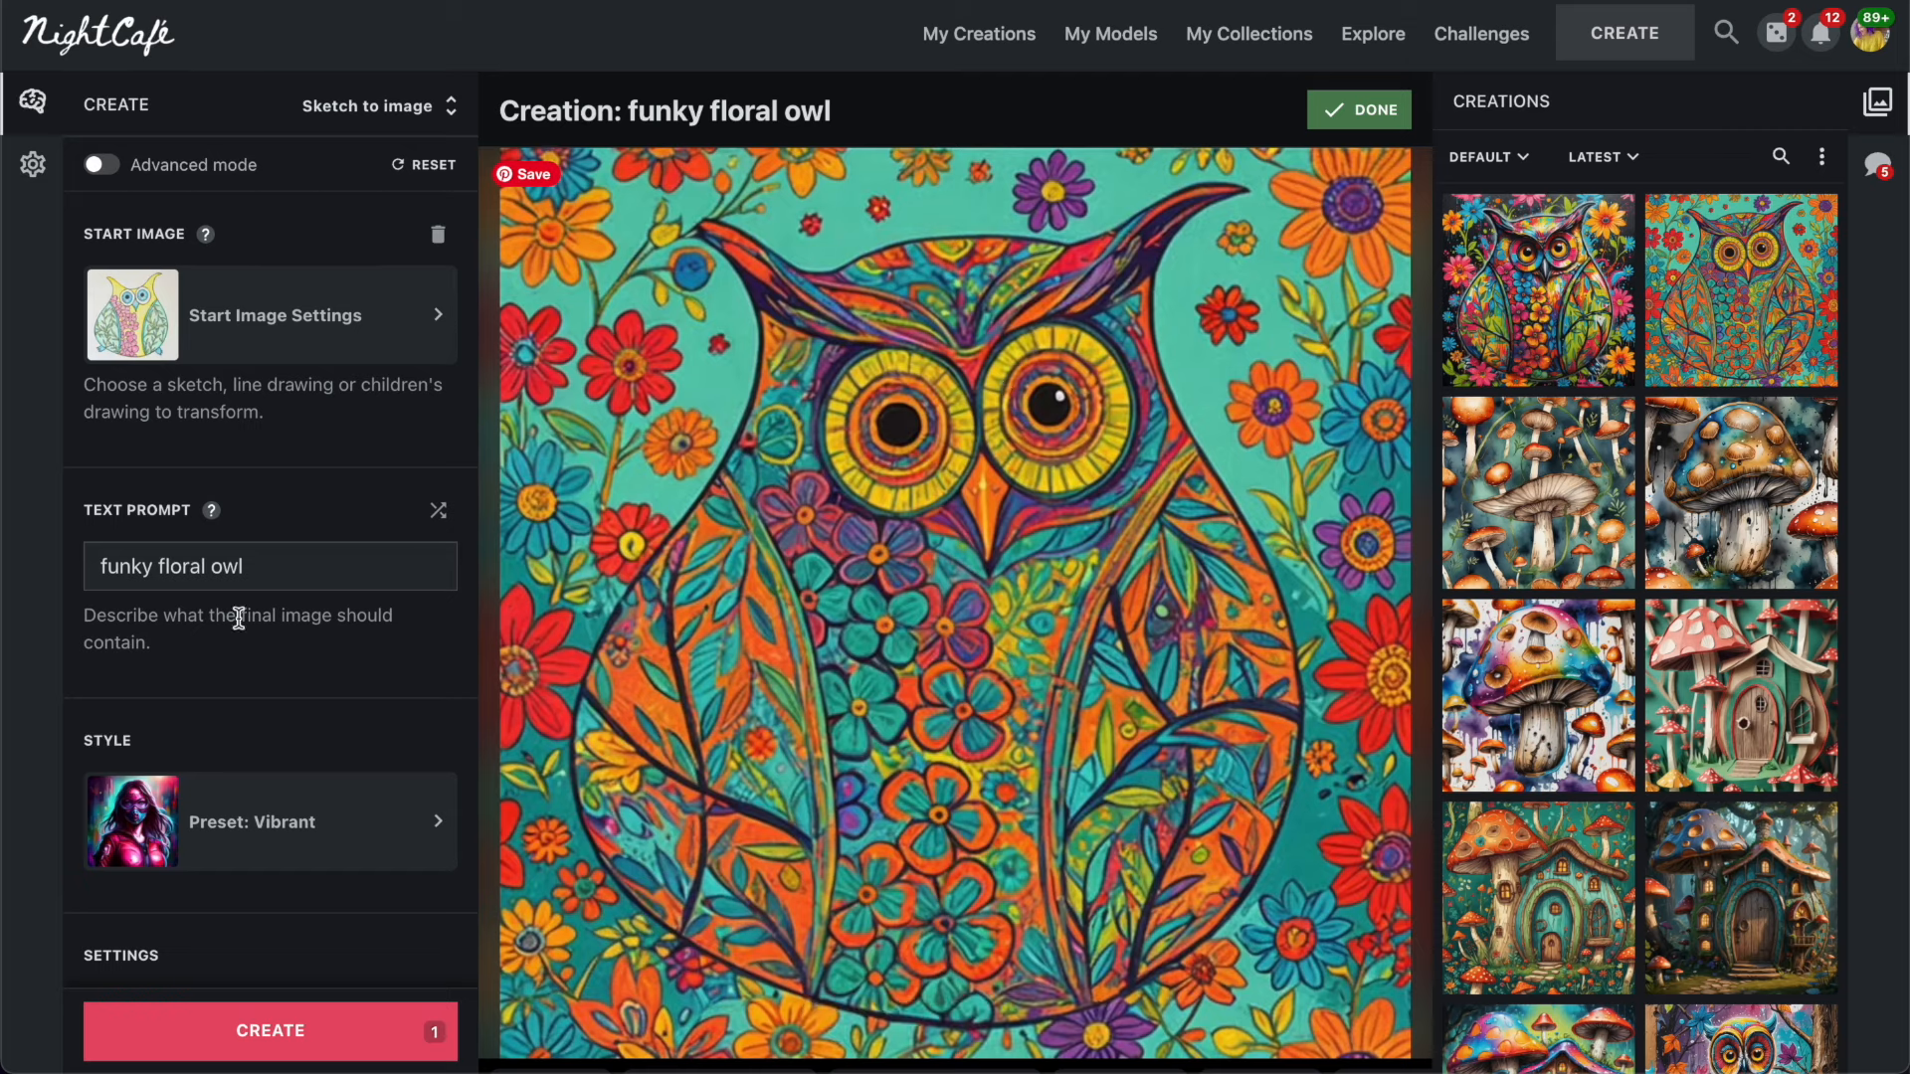
Choose the Detailed Gouache preset, add ", black outlines, sticker style" to the owl prompt, and generate the image.
click(270, 571)
click(215, 841)
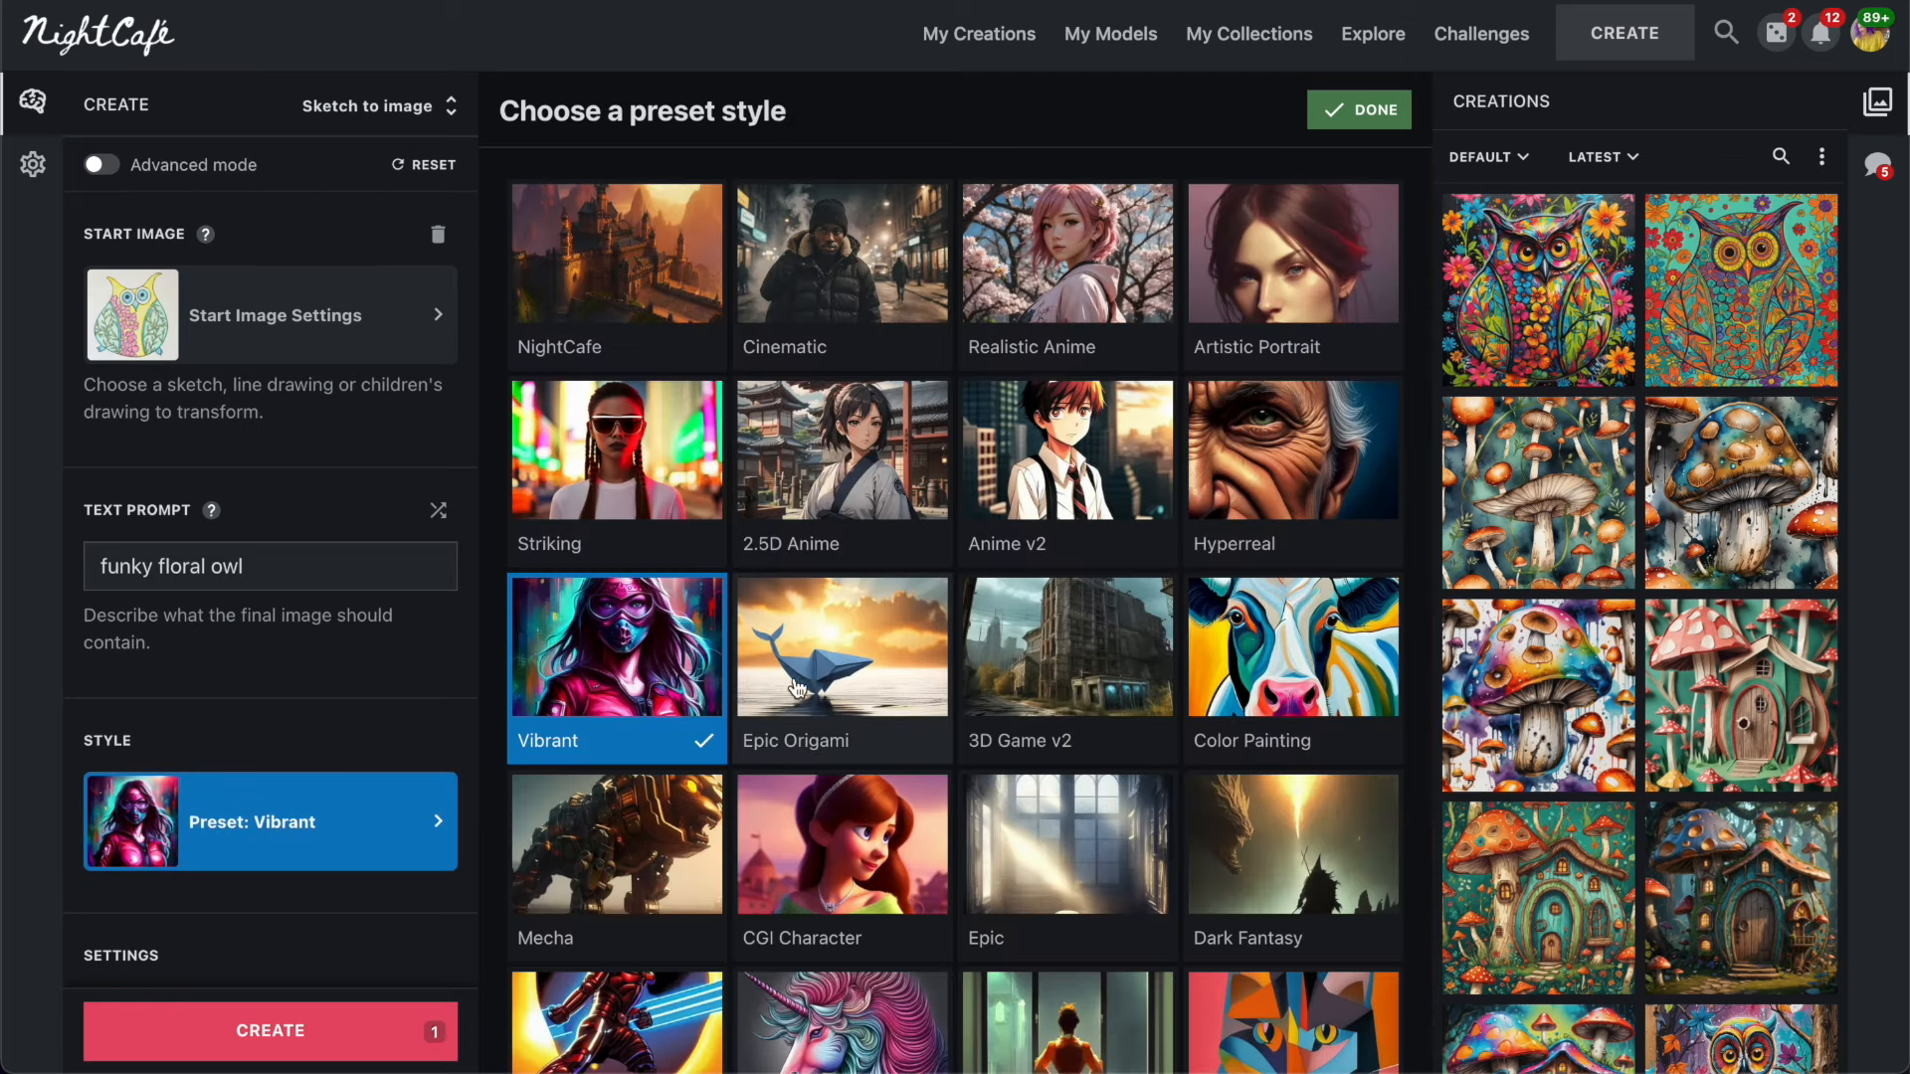
scroll(960, 617, down, 5)
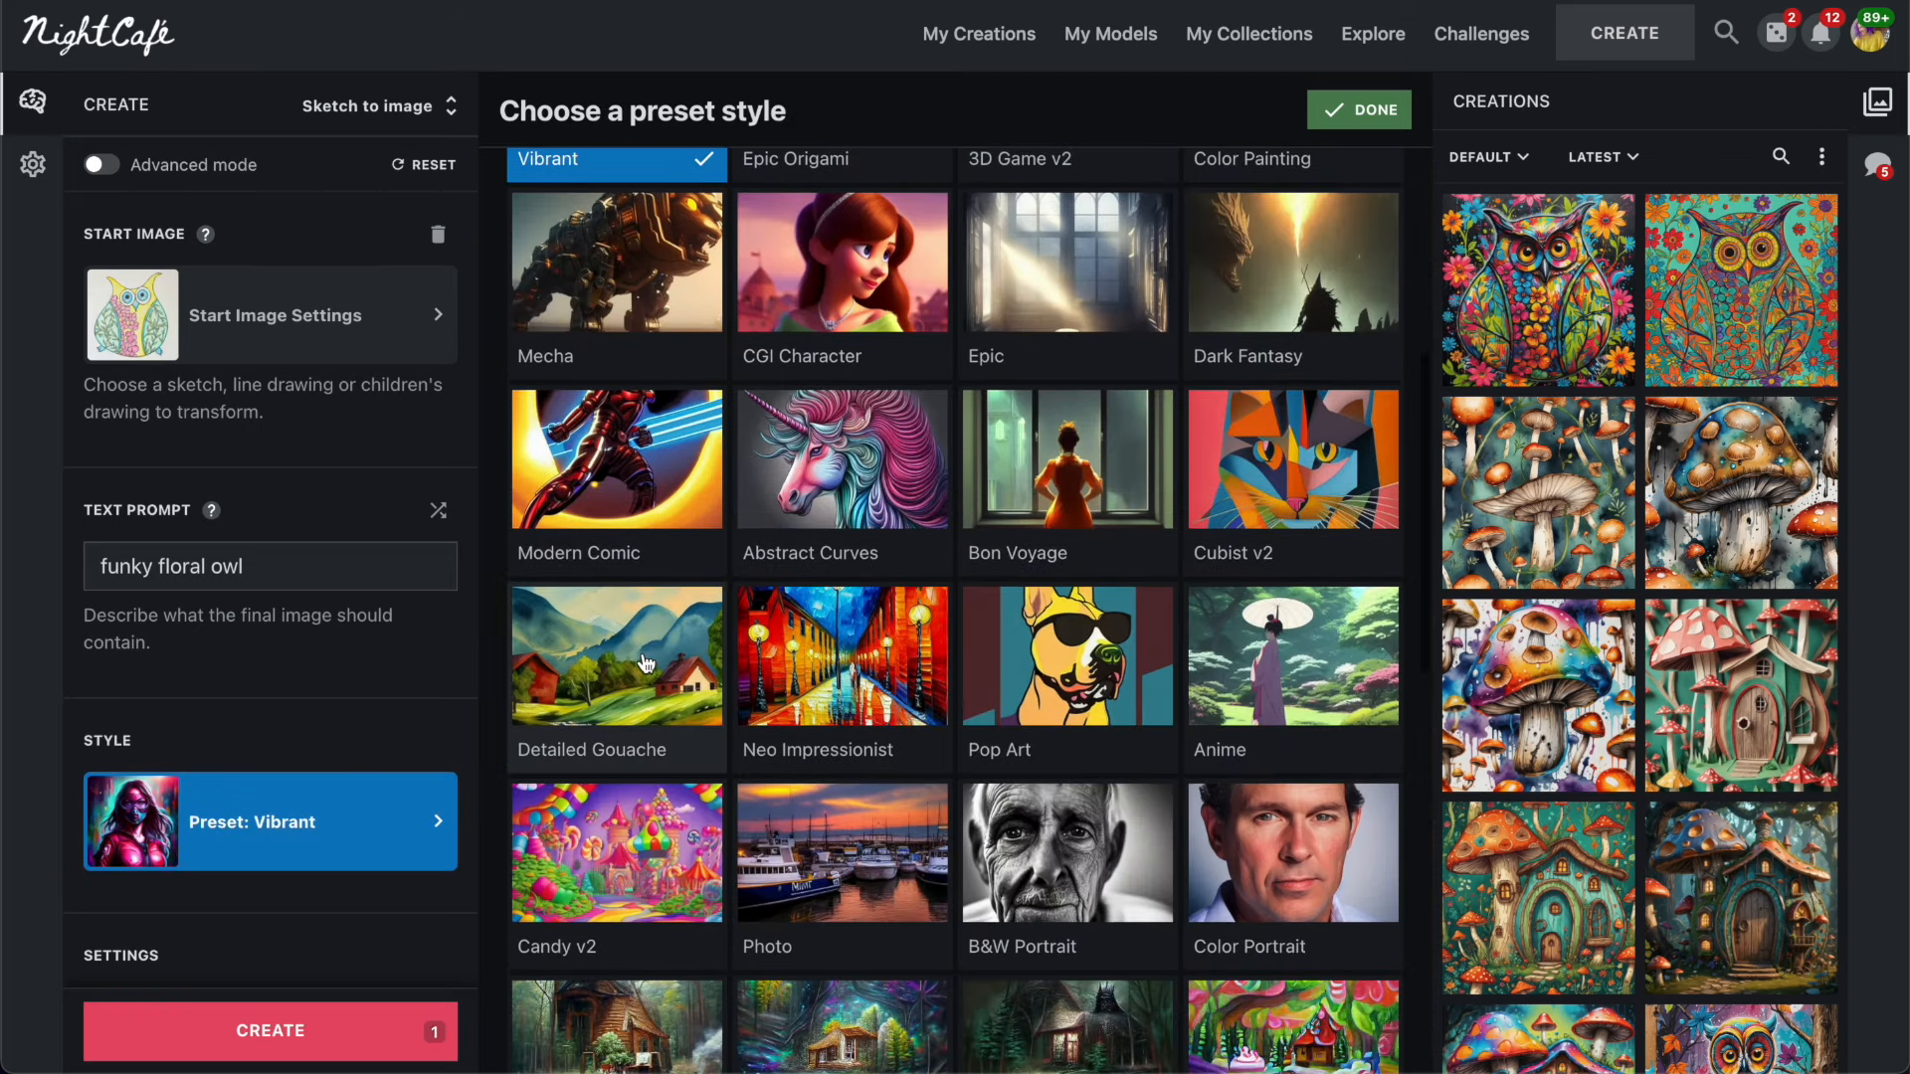
click(641, 661)
click(309, 572)
text(, black outlines, sticker style)
click(270, 1030)
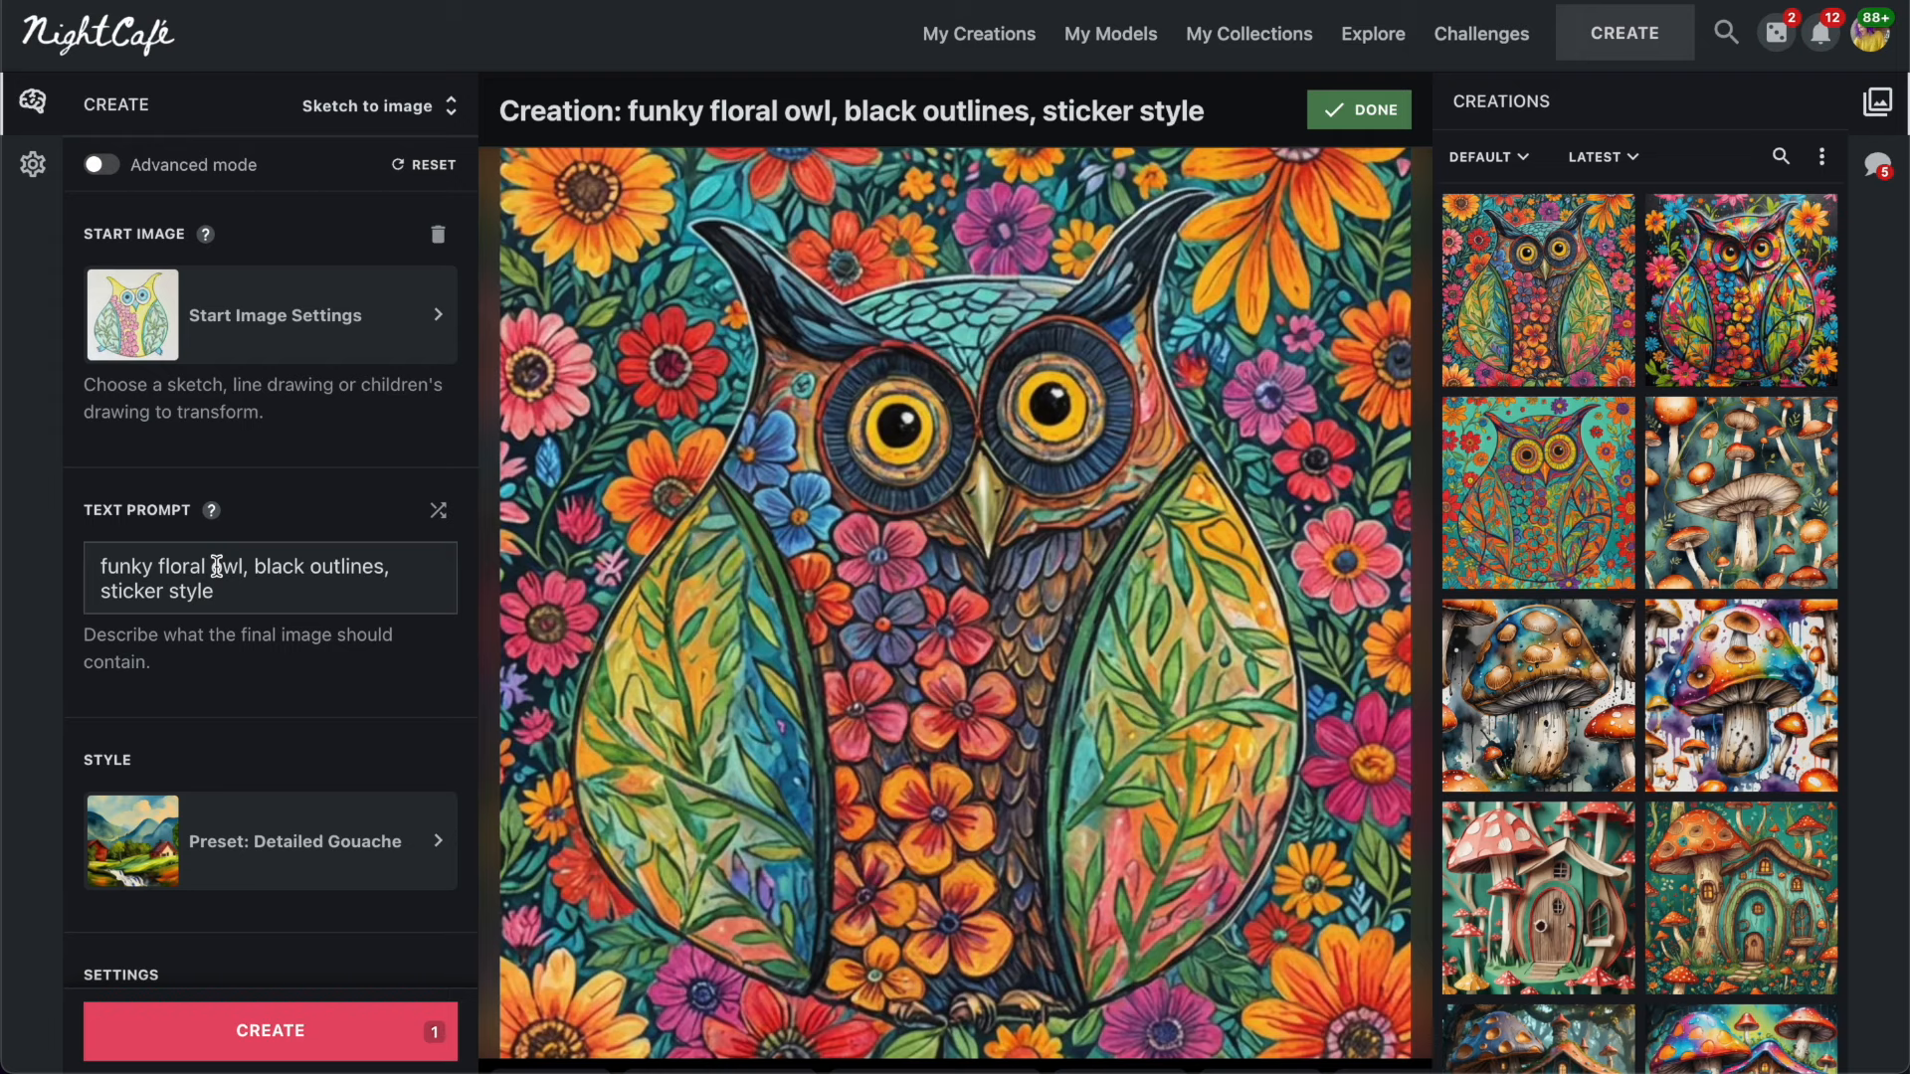
Replace the start image with the woman drawing "mey sketch coloring page physical.JPG" uploaded from the sketch folder.
click(254, 313)
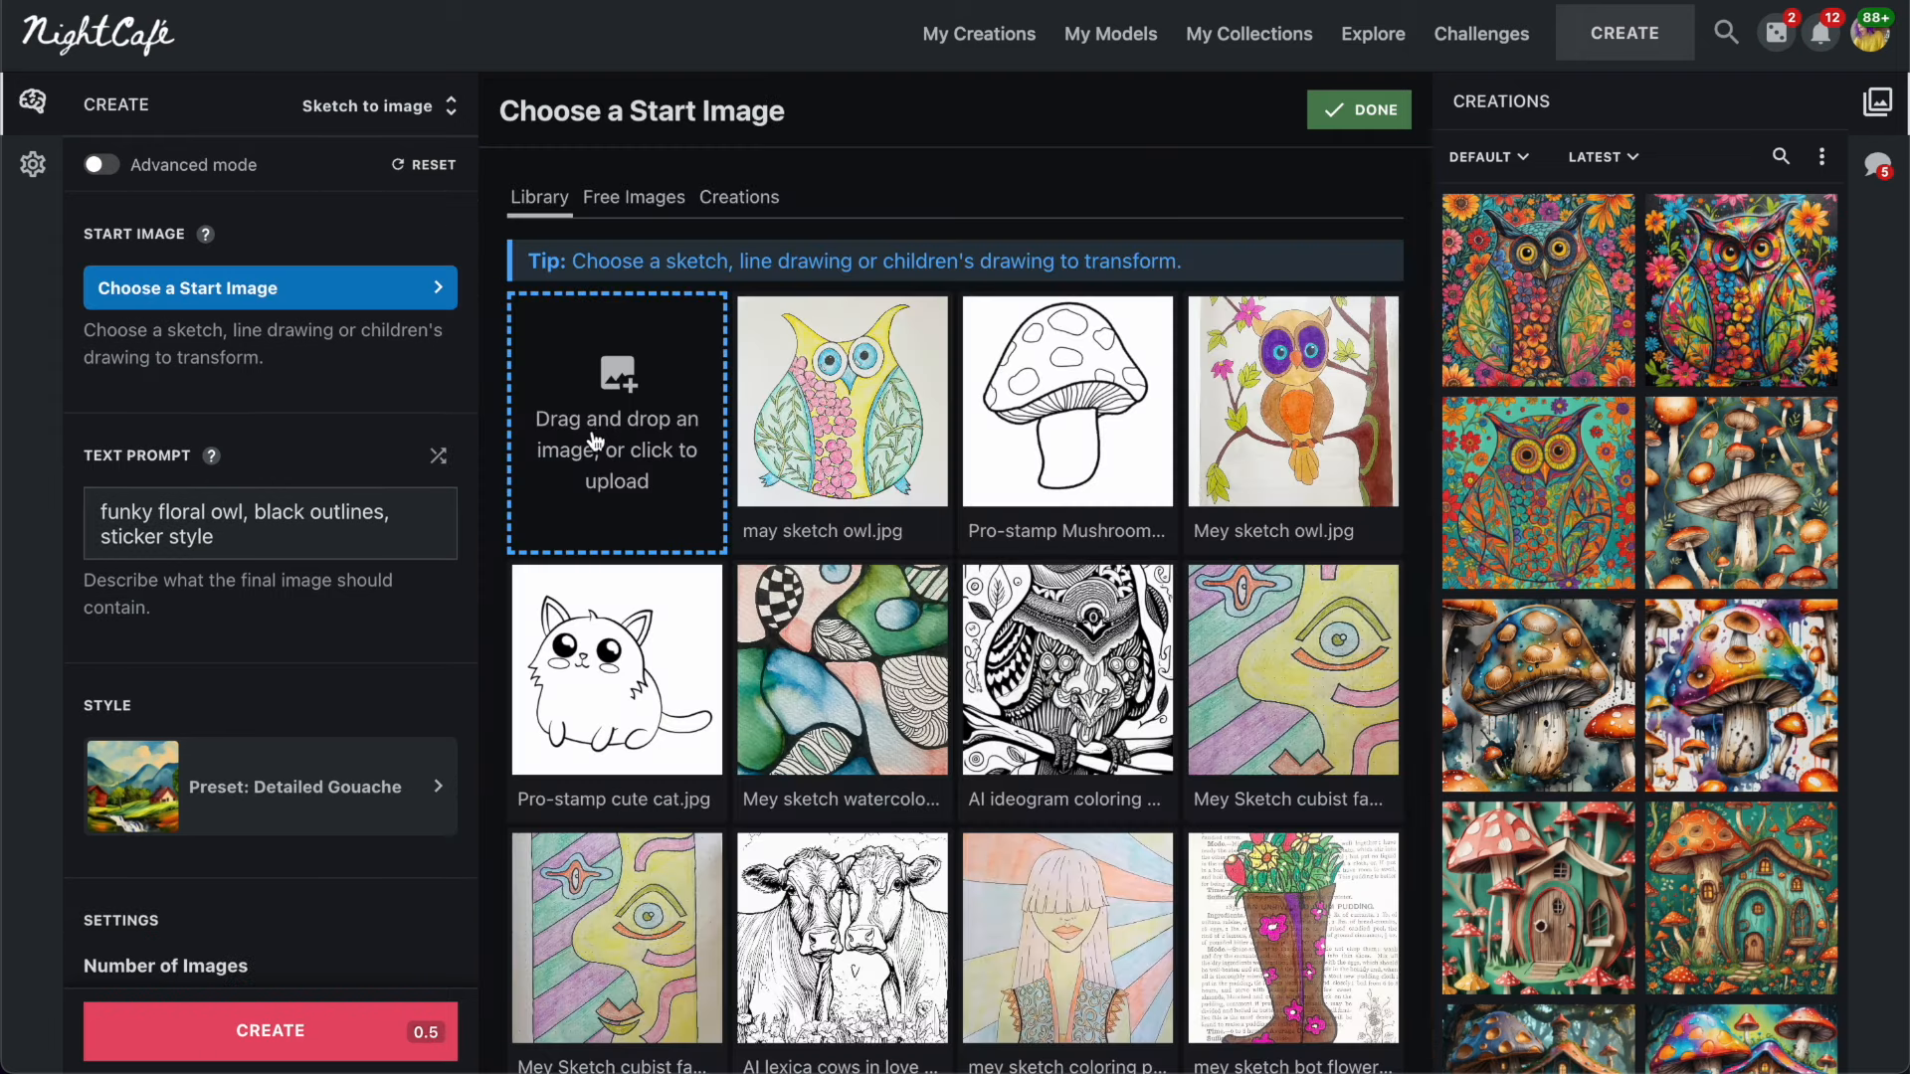
click(615, 438)
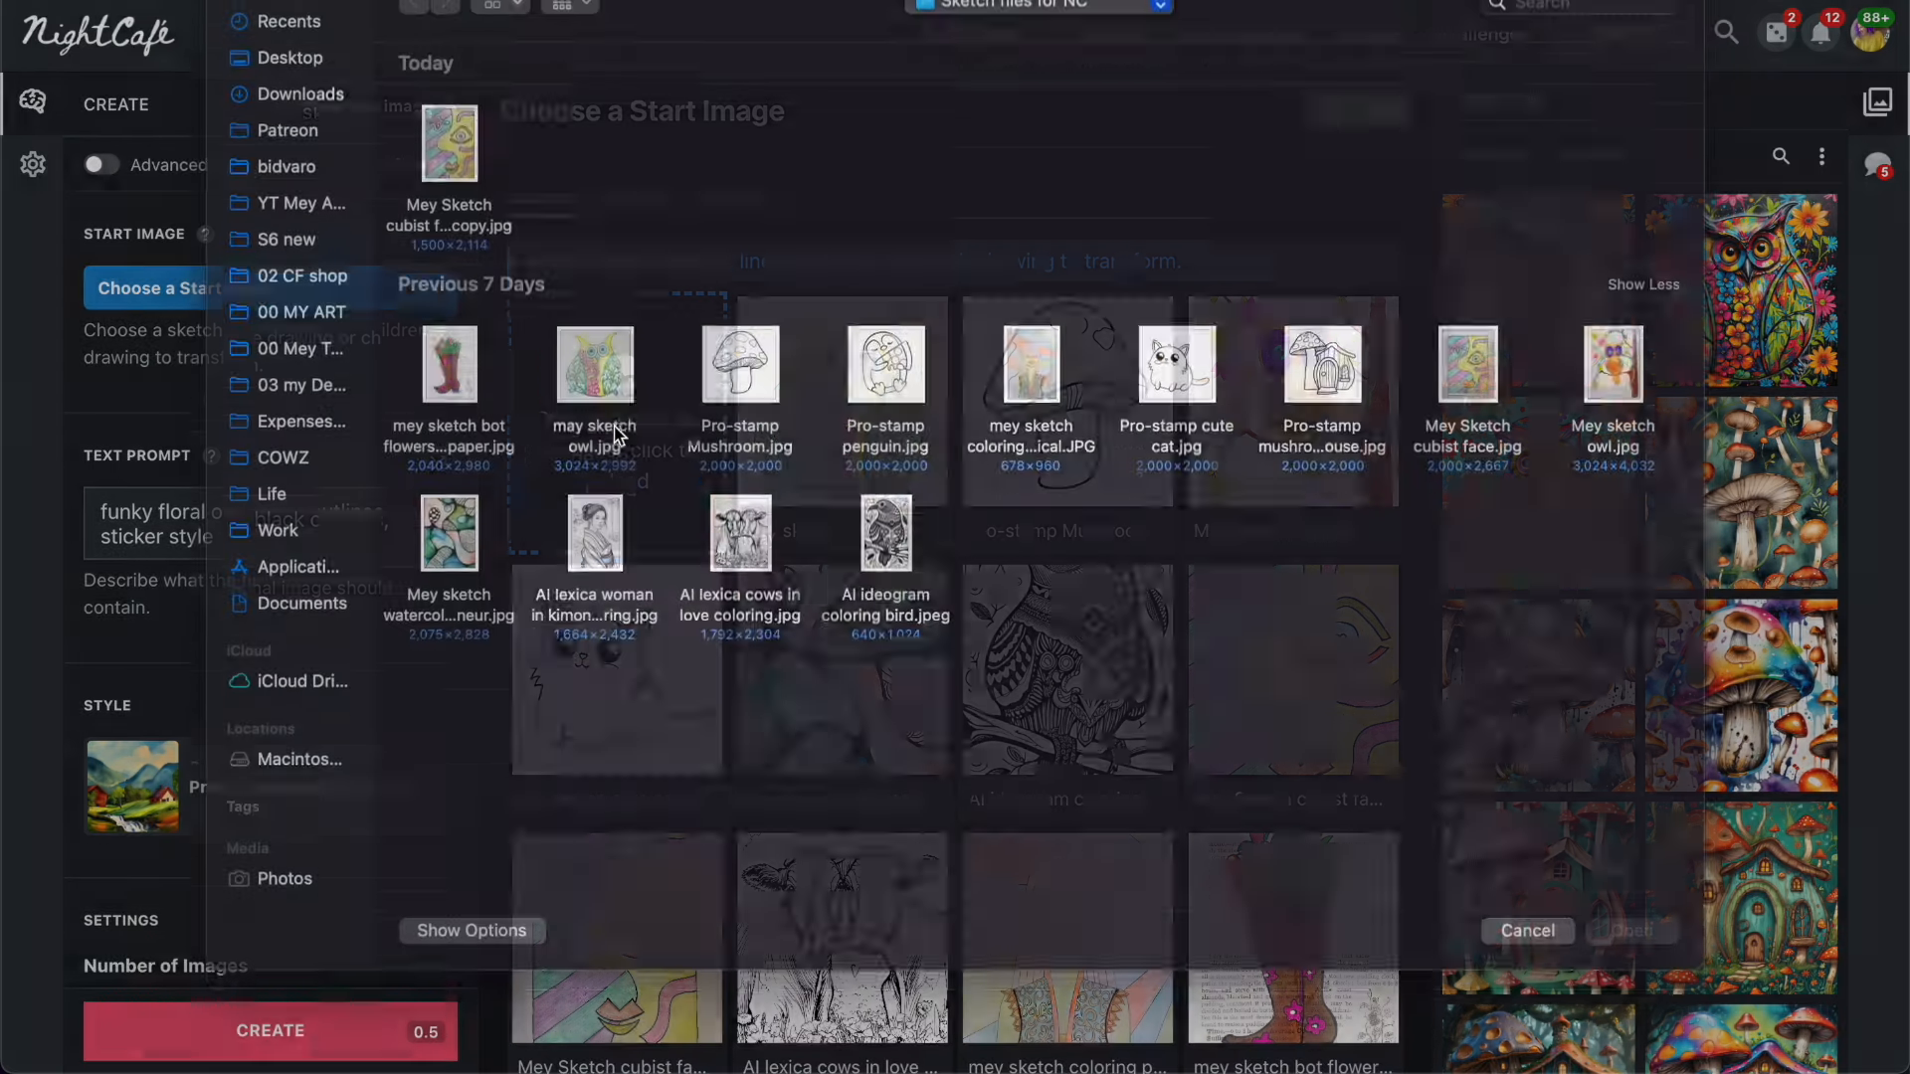
double_click(1030, 391)
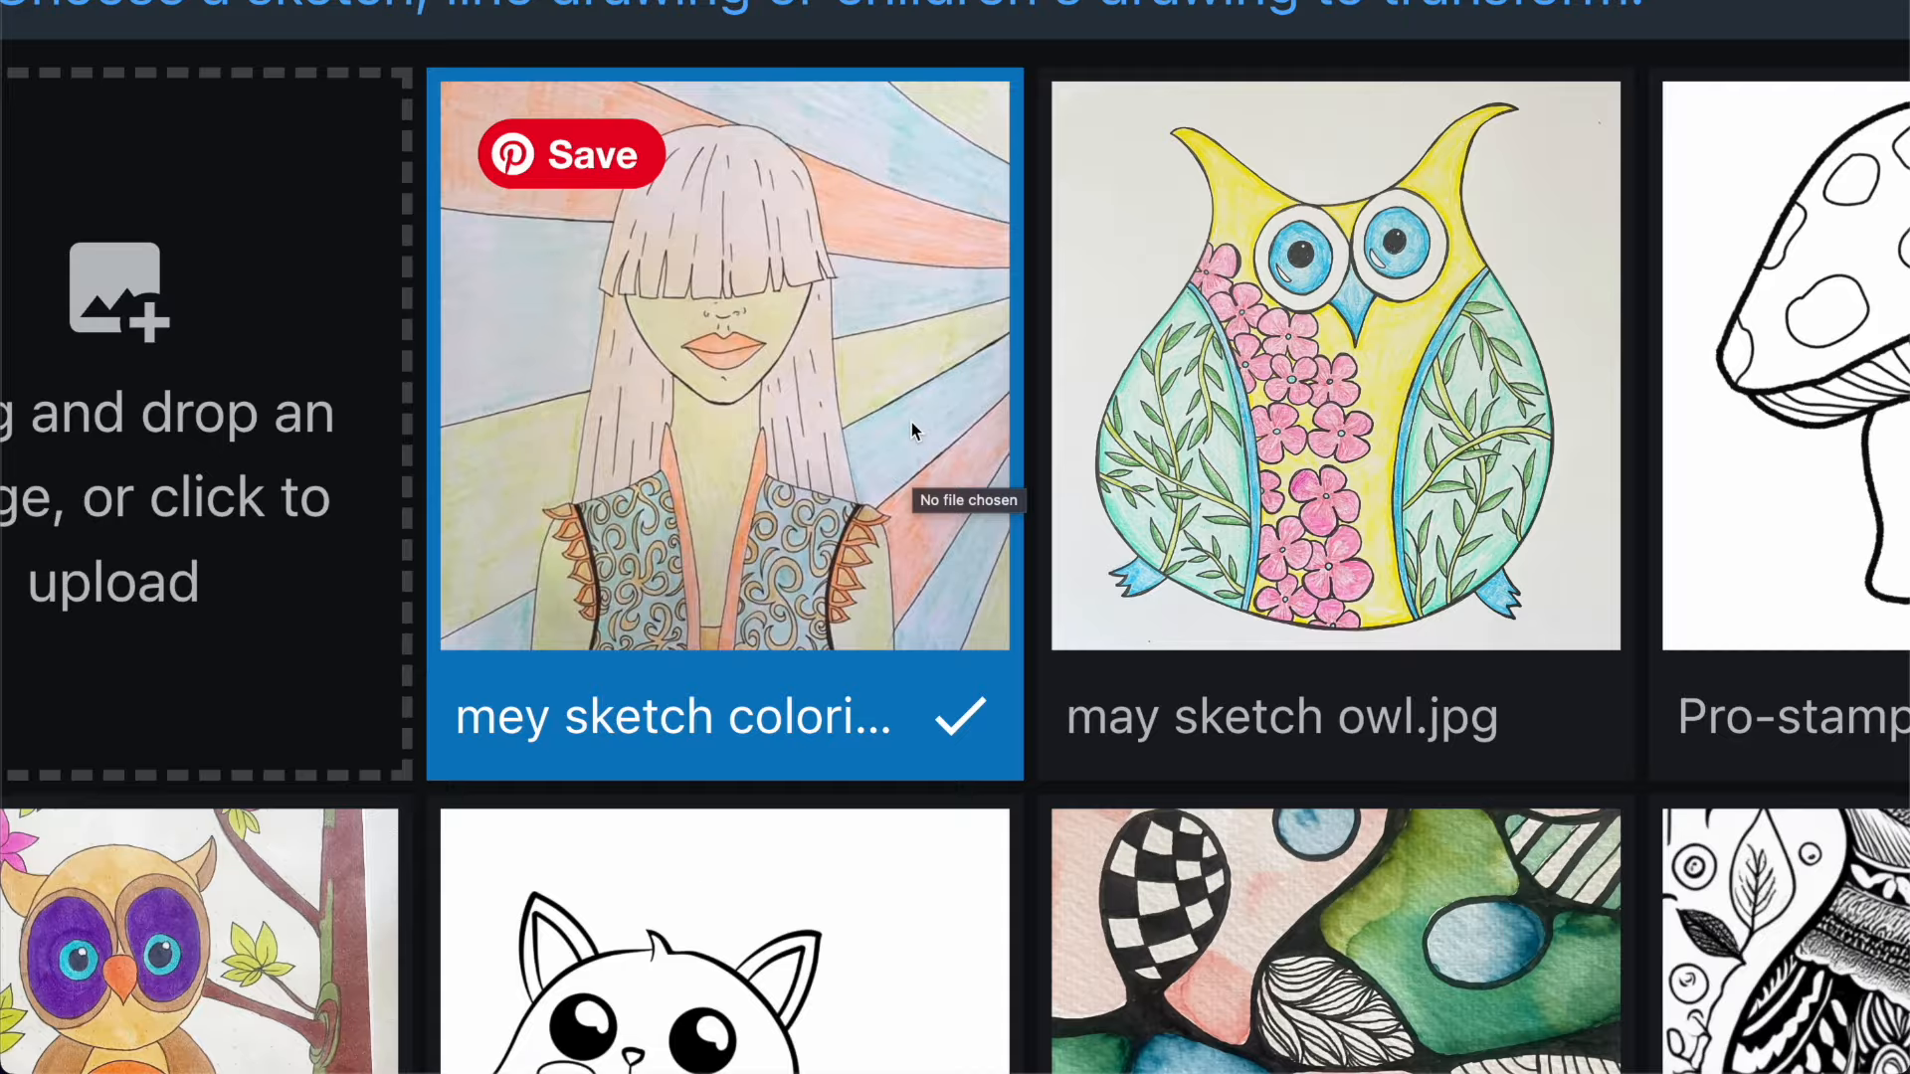
Replace the text prompt with "woman" and choose the Vibrant style preset.
triple_click(204, 591)
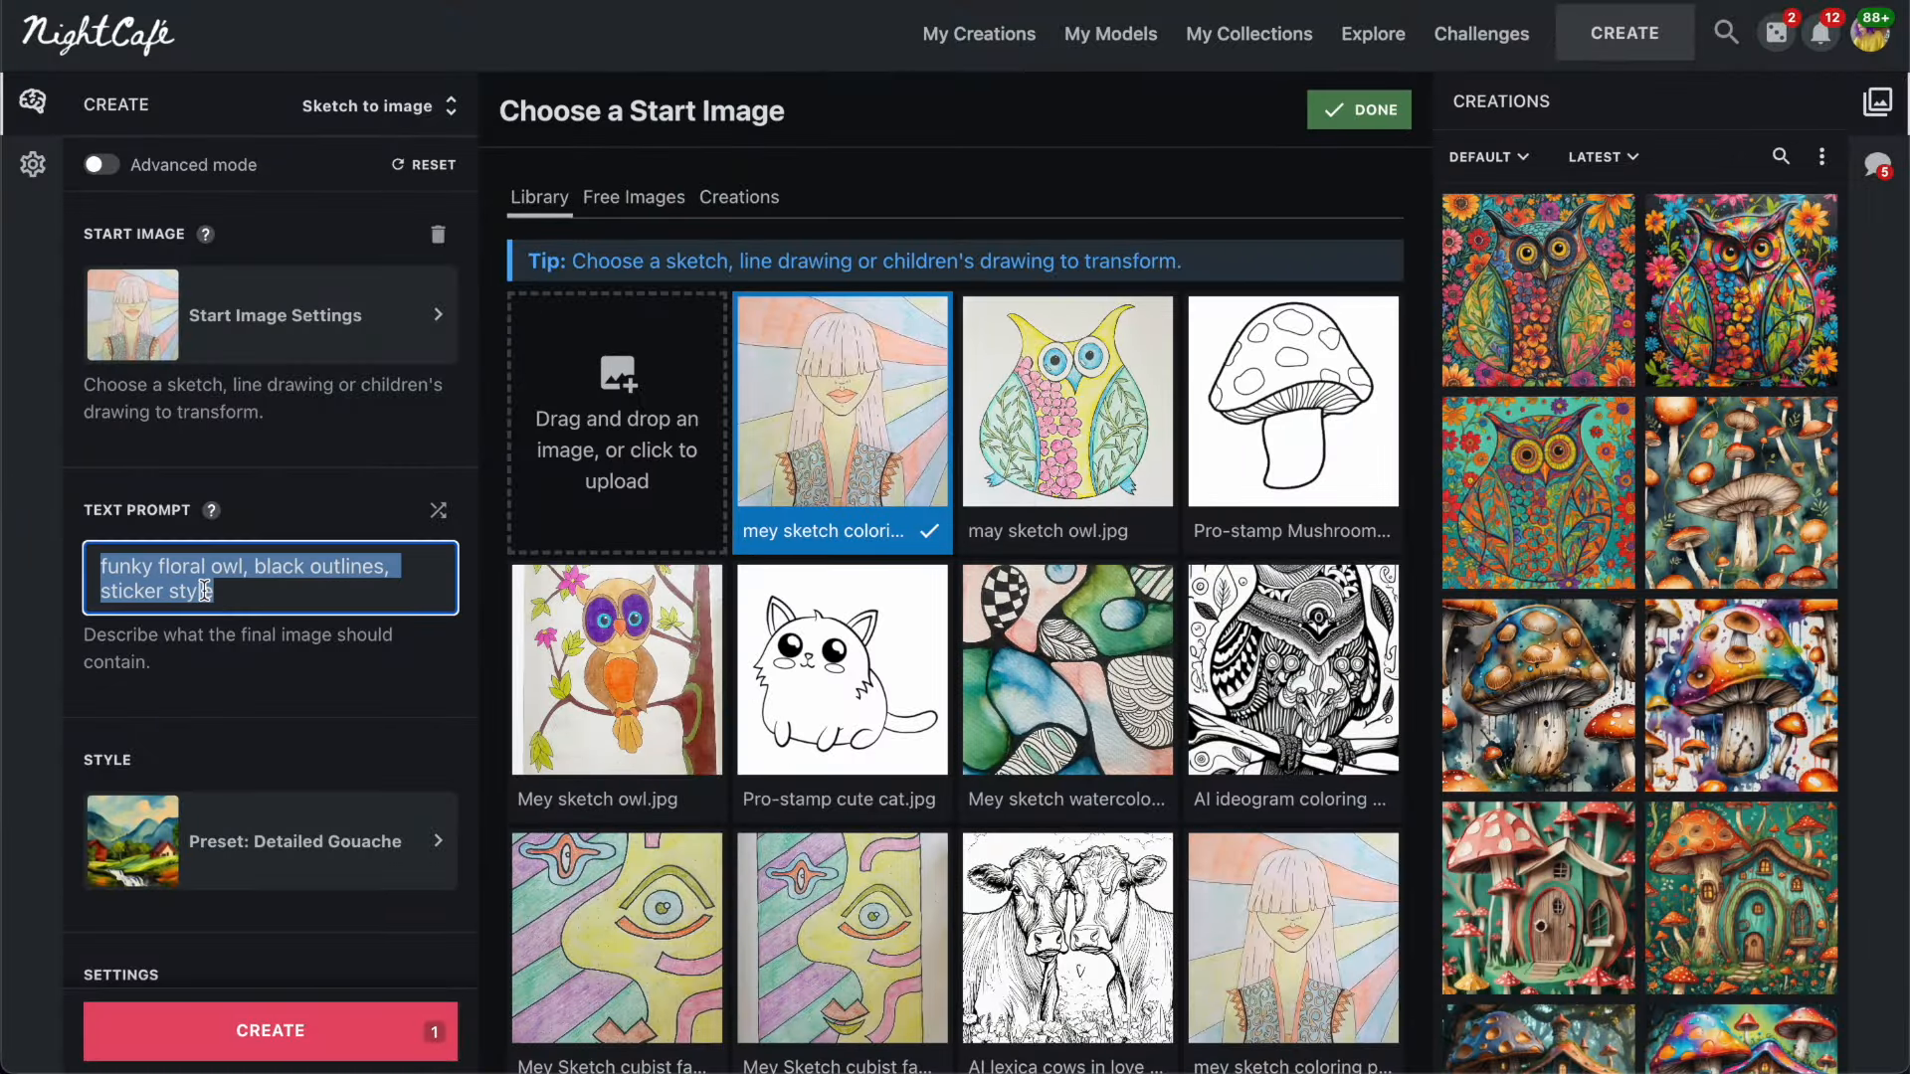
text(woman)
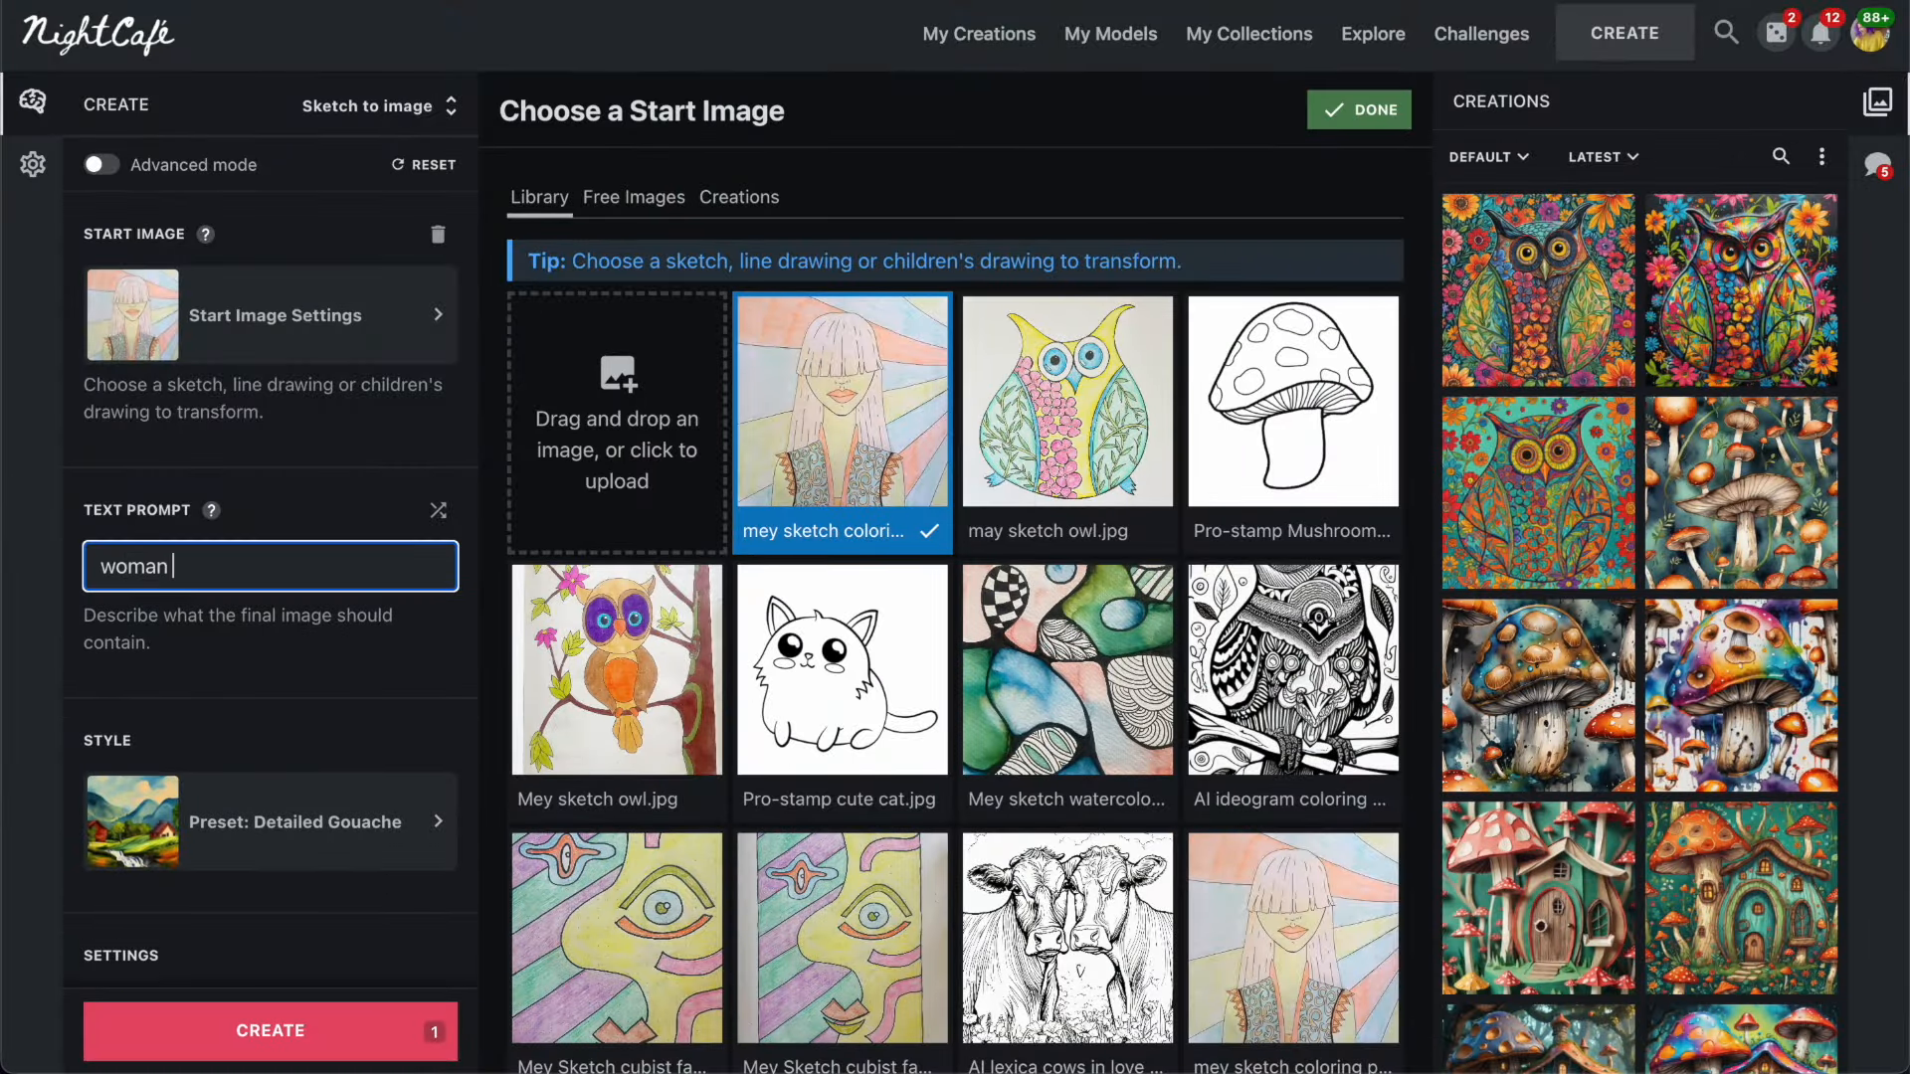
click(241, 865)
click(616, 647)
Add the word "illustration" after "woman" in the text prompt.
click(225, 560)
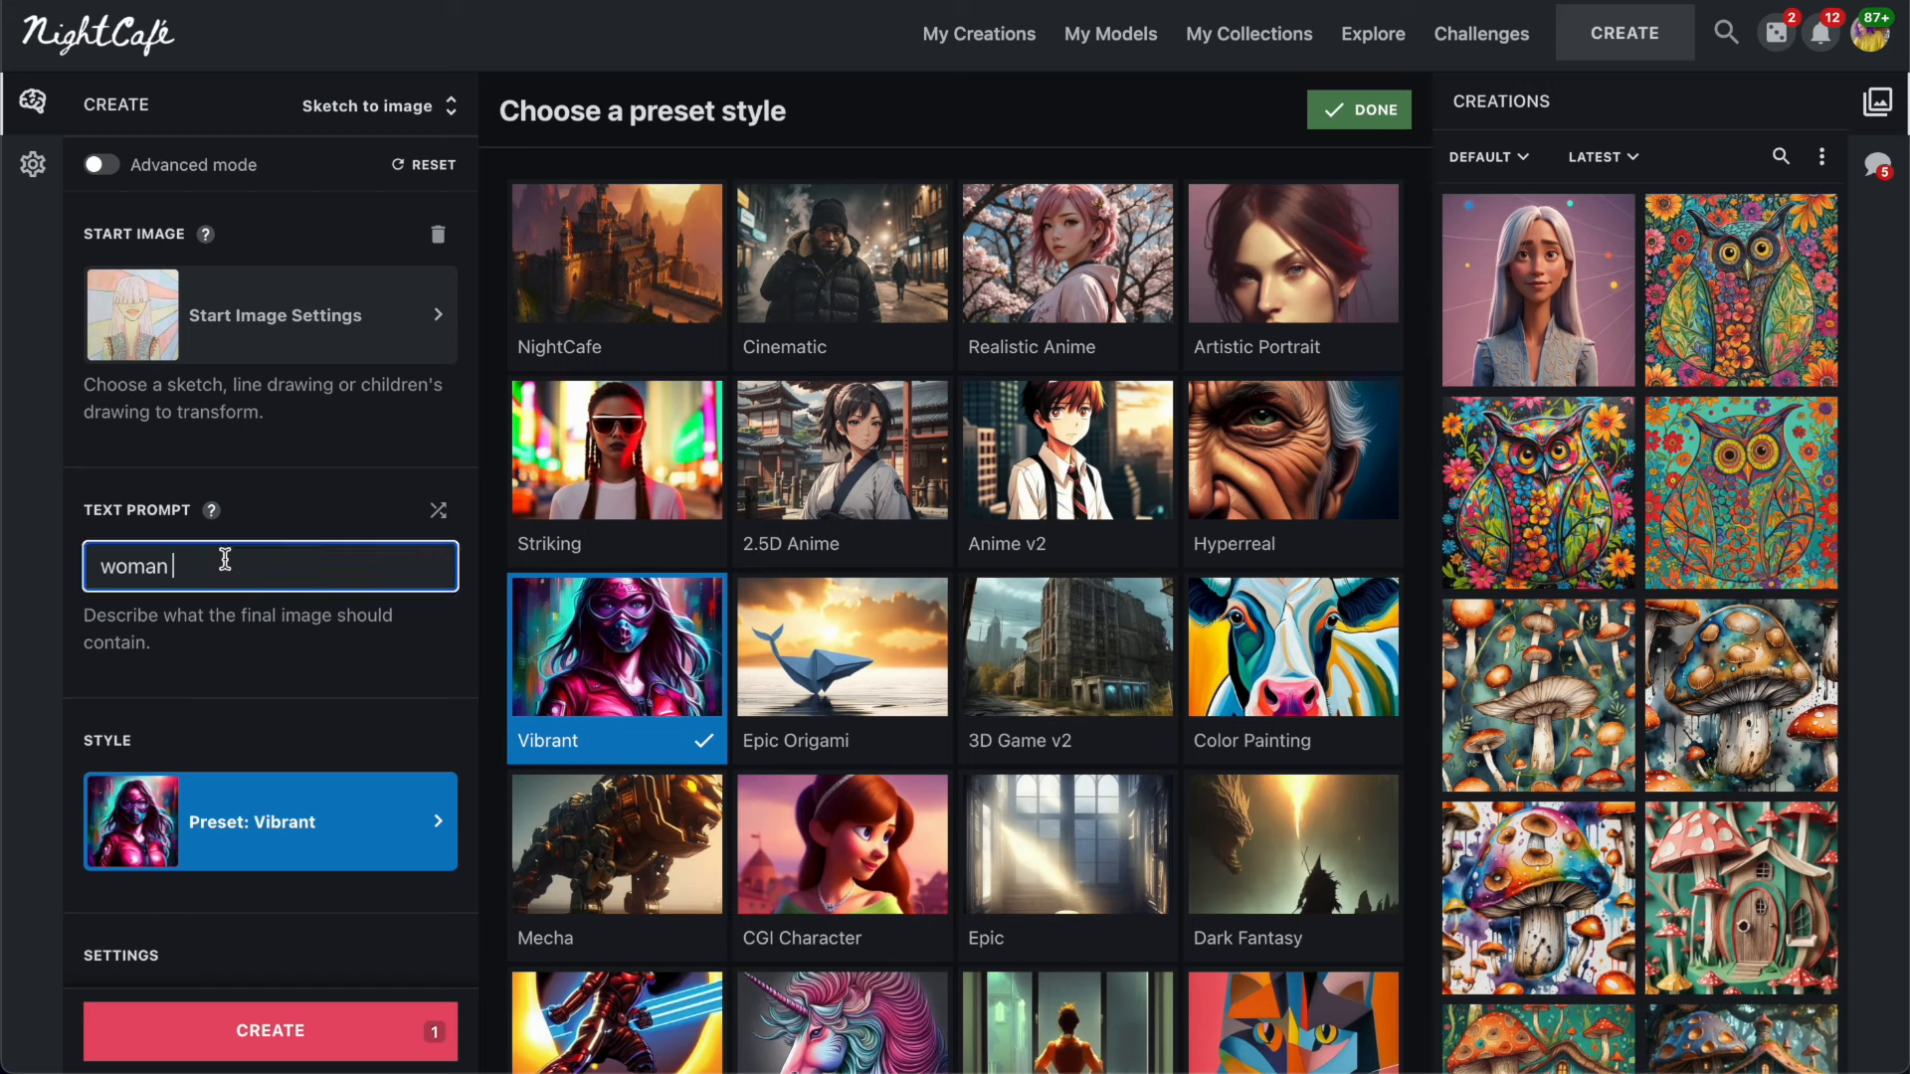
text(illsutratiom)
key(BackSpace)
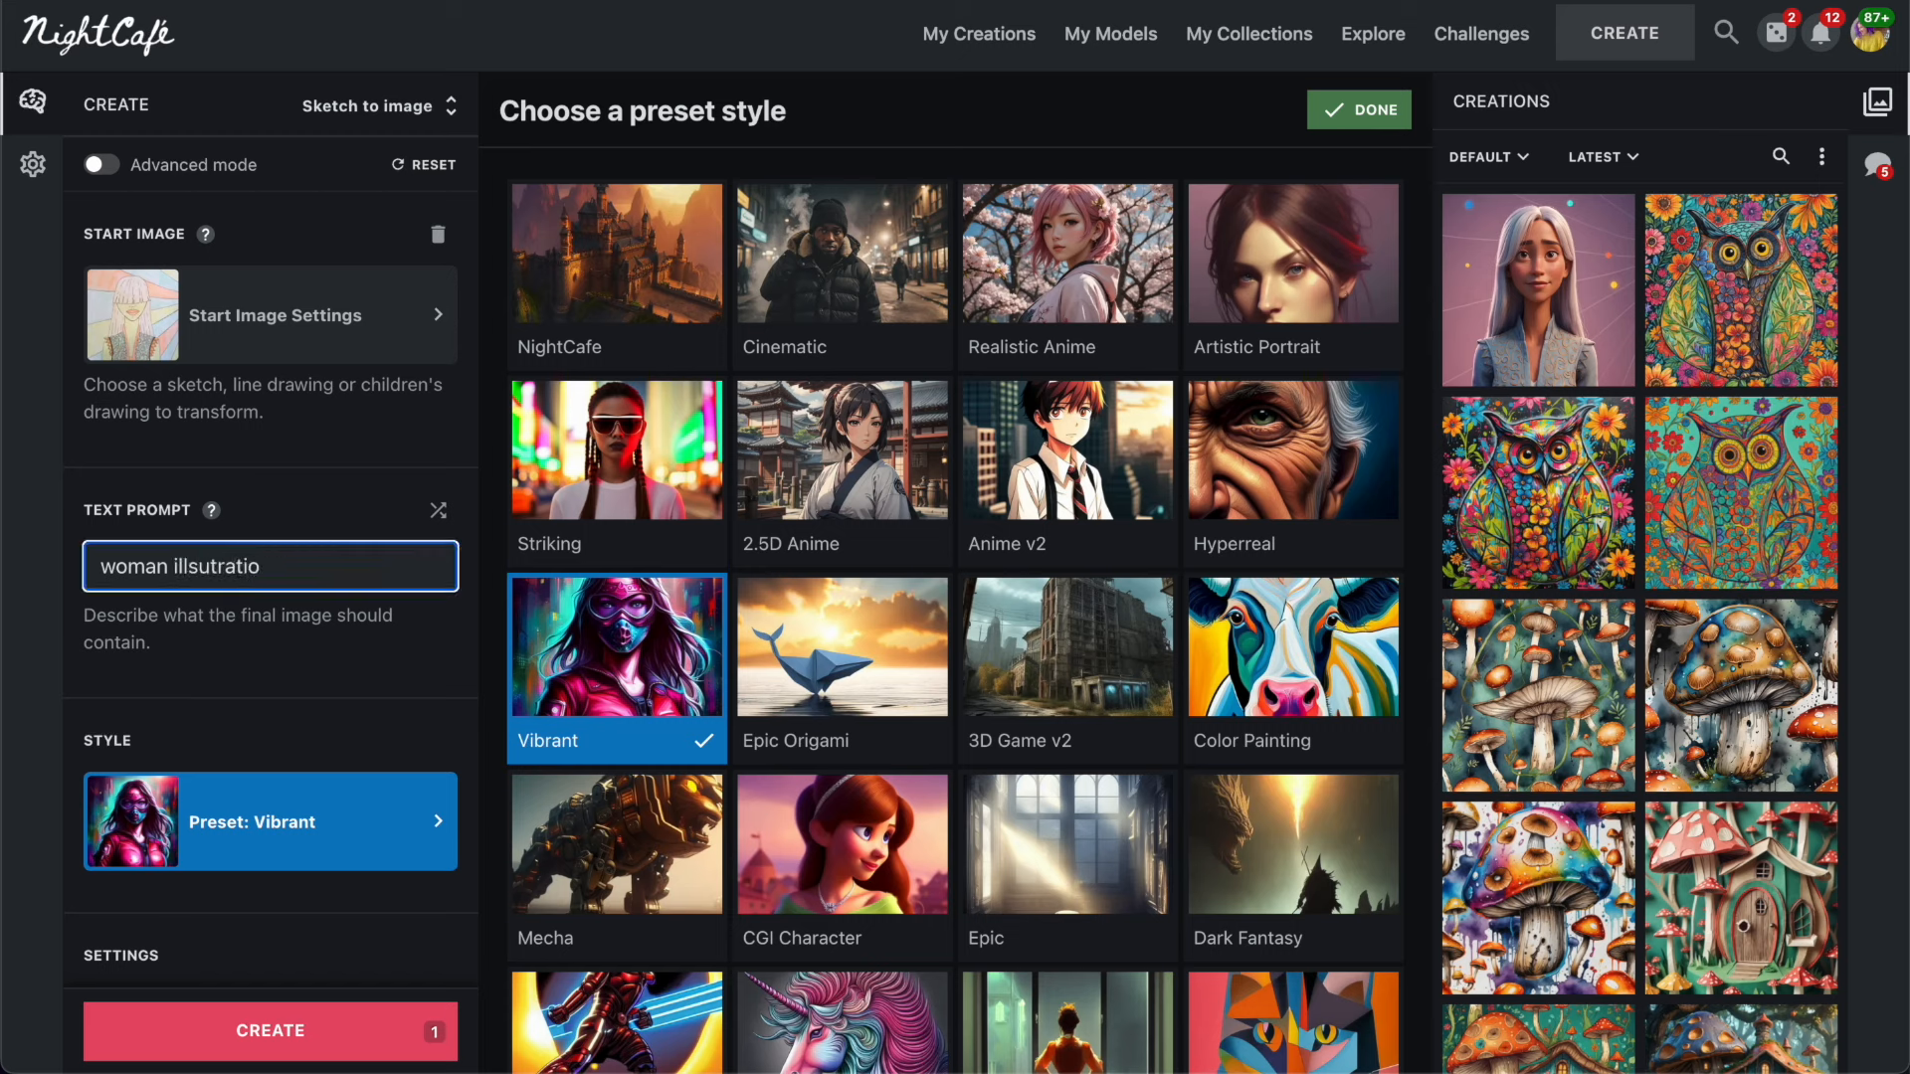
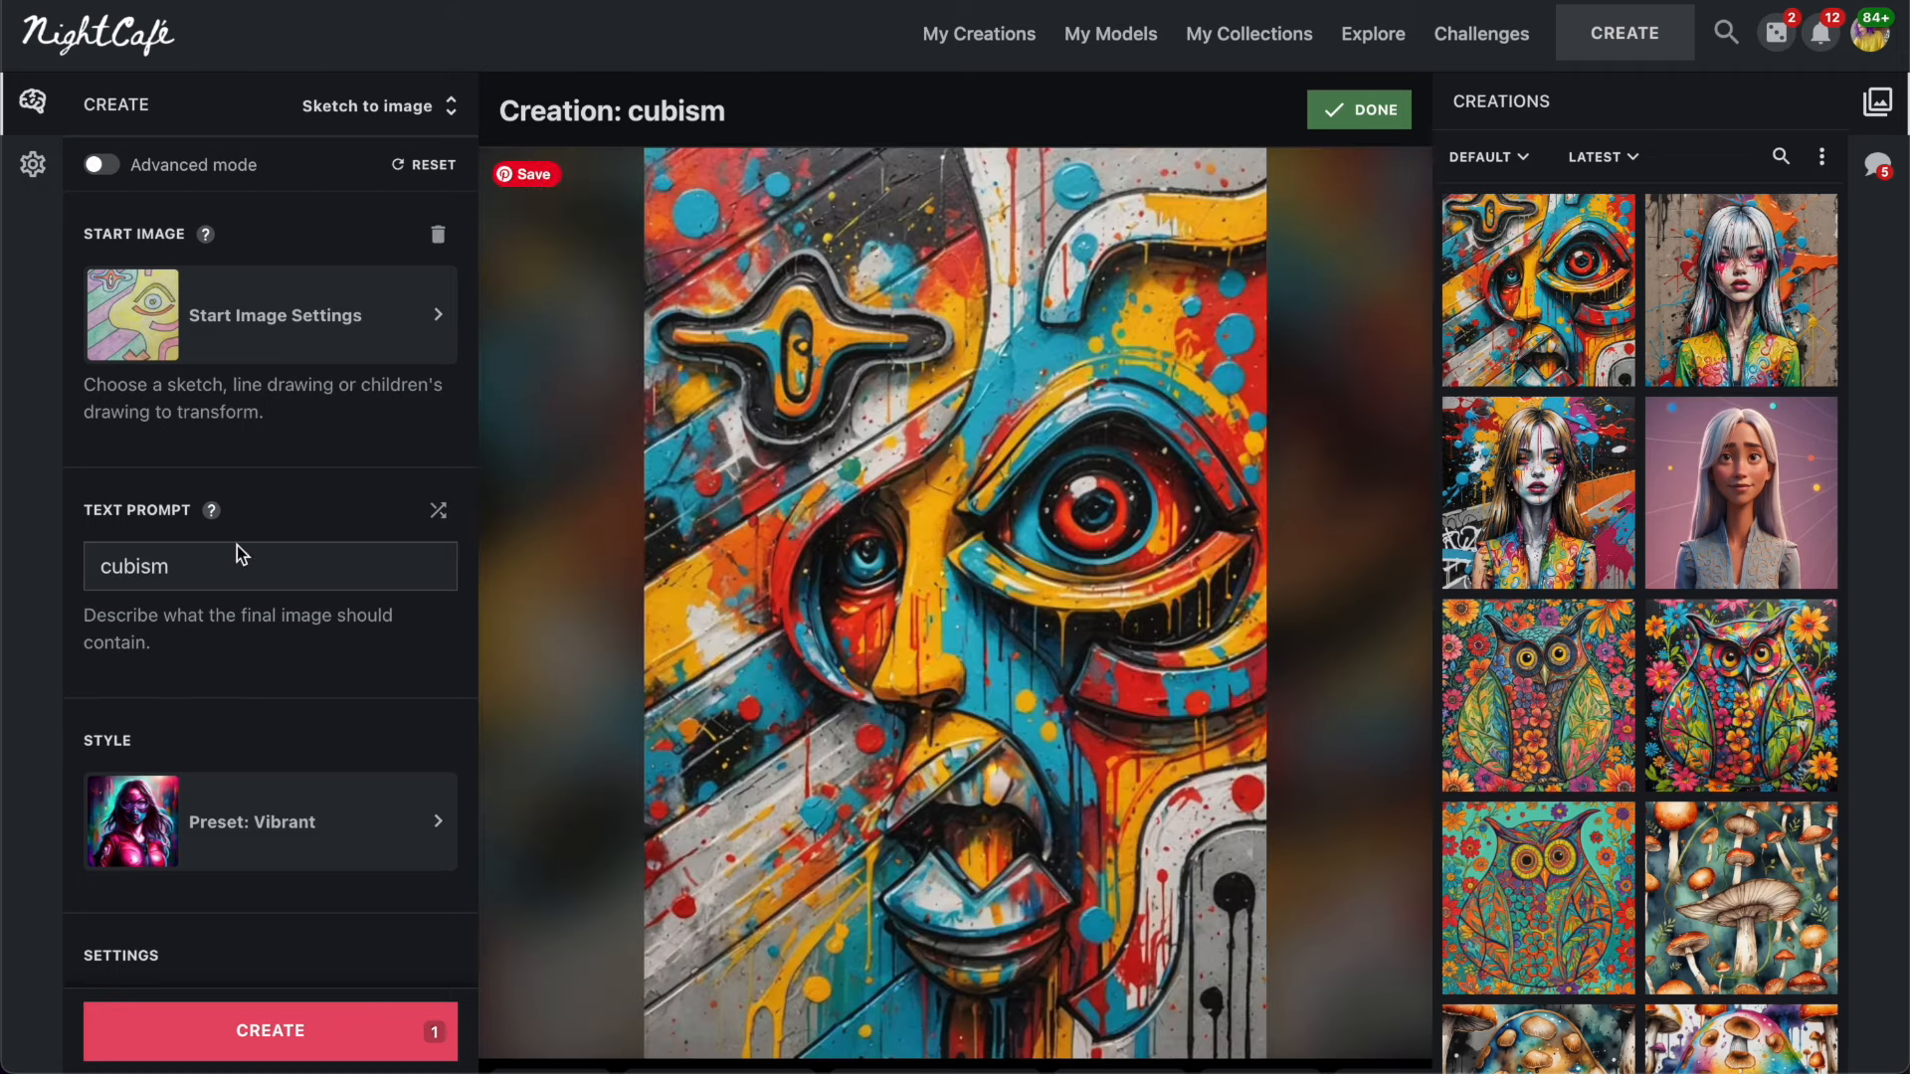
Generate the cubism face again with the Detailed Gouache preset, and reopen its Vibrant version for comparison.
click(308, 799)
scroll(567, 766, down, 5)
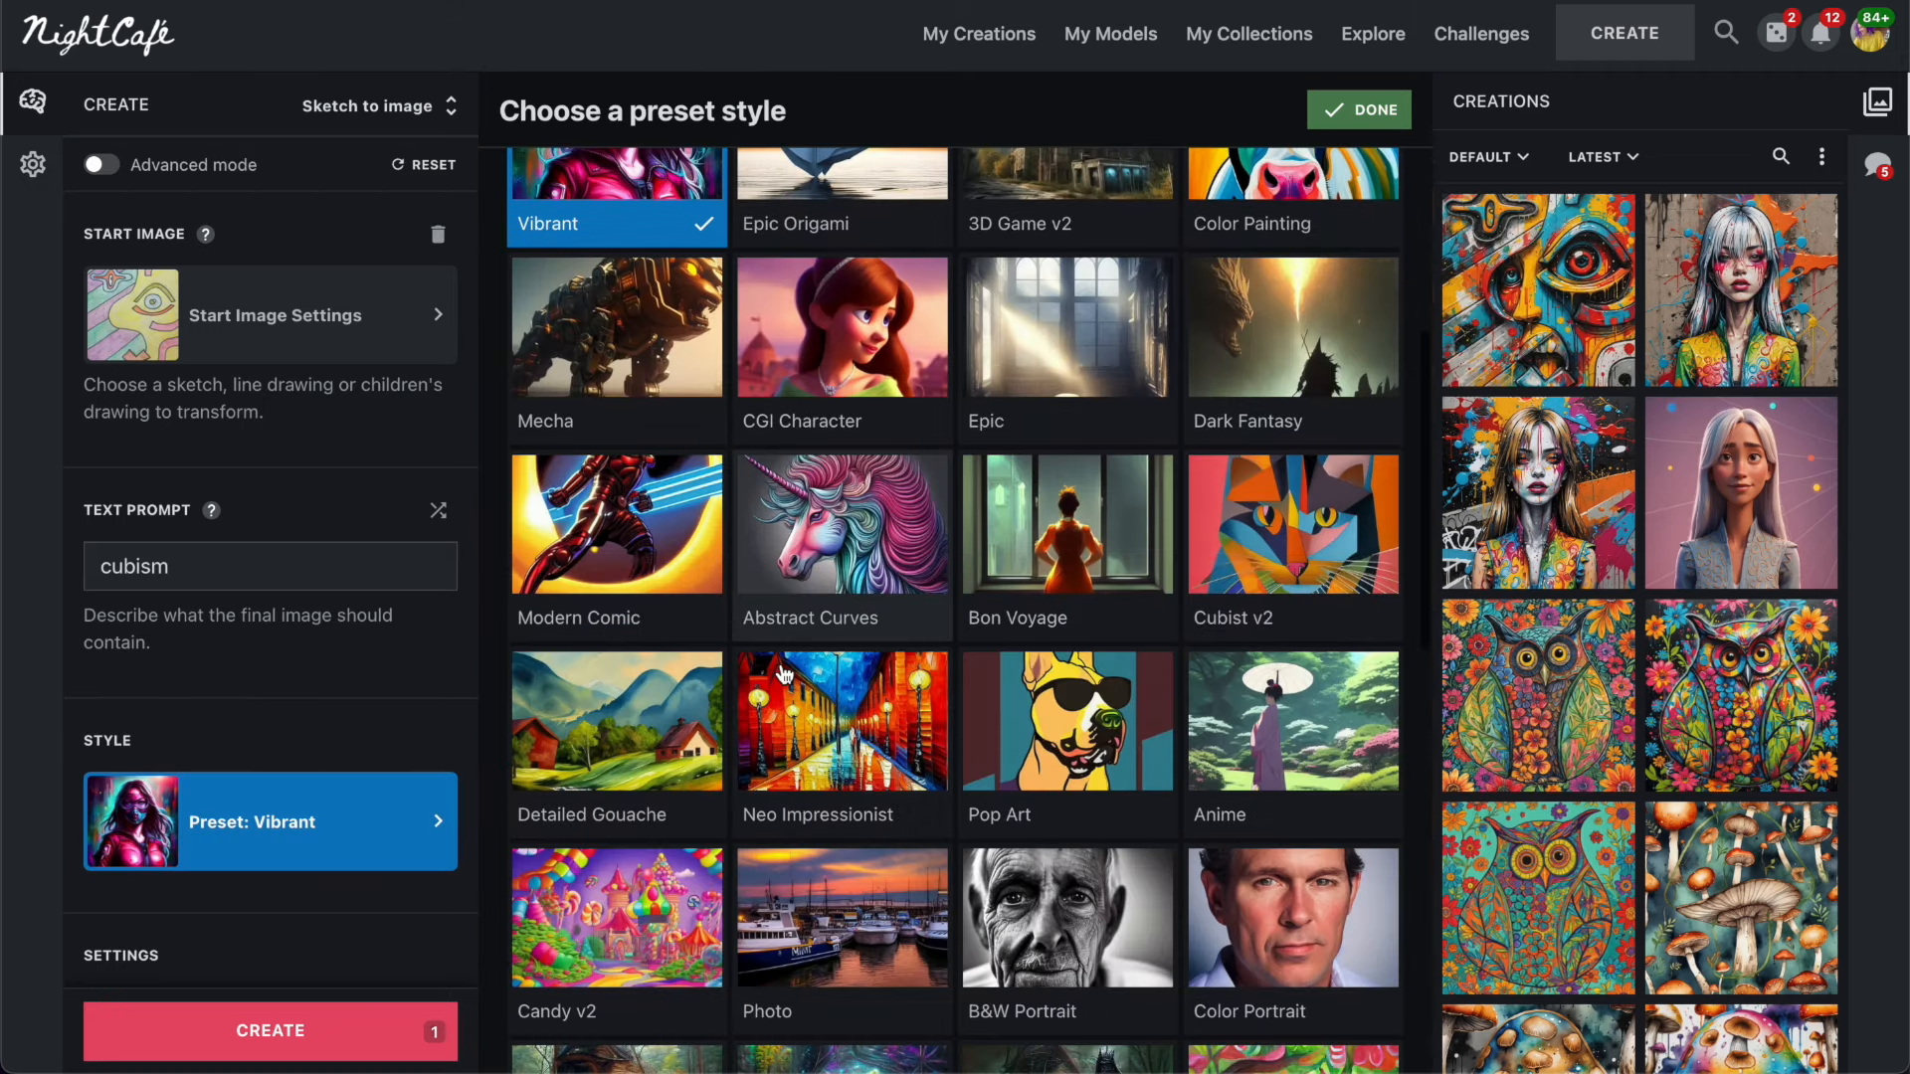
click(565, 771)
click(263, 1019)
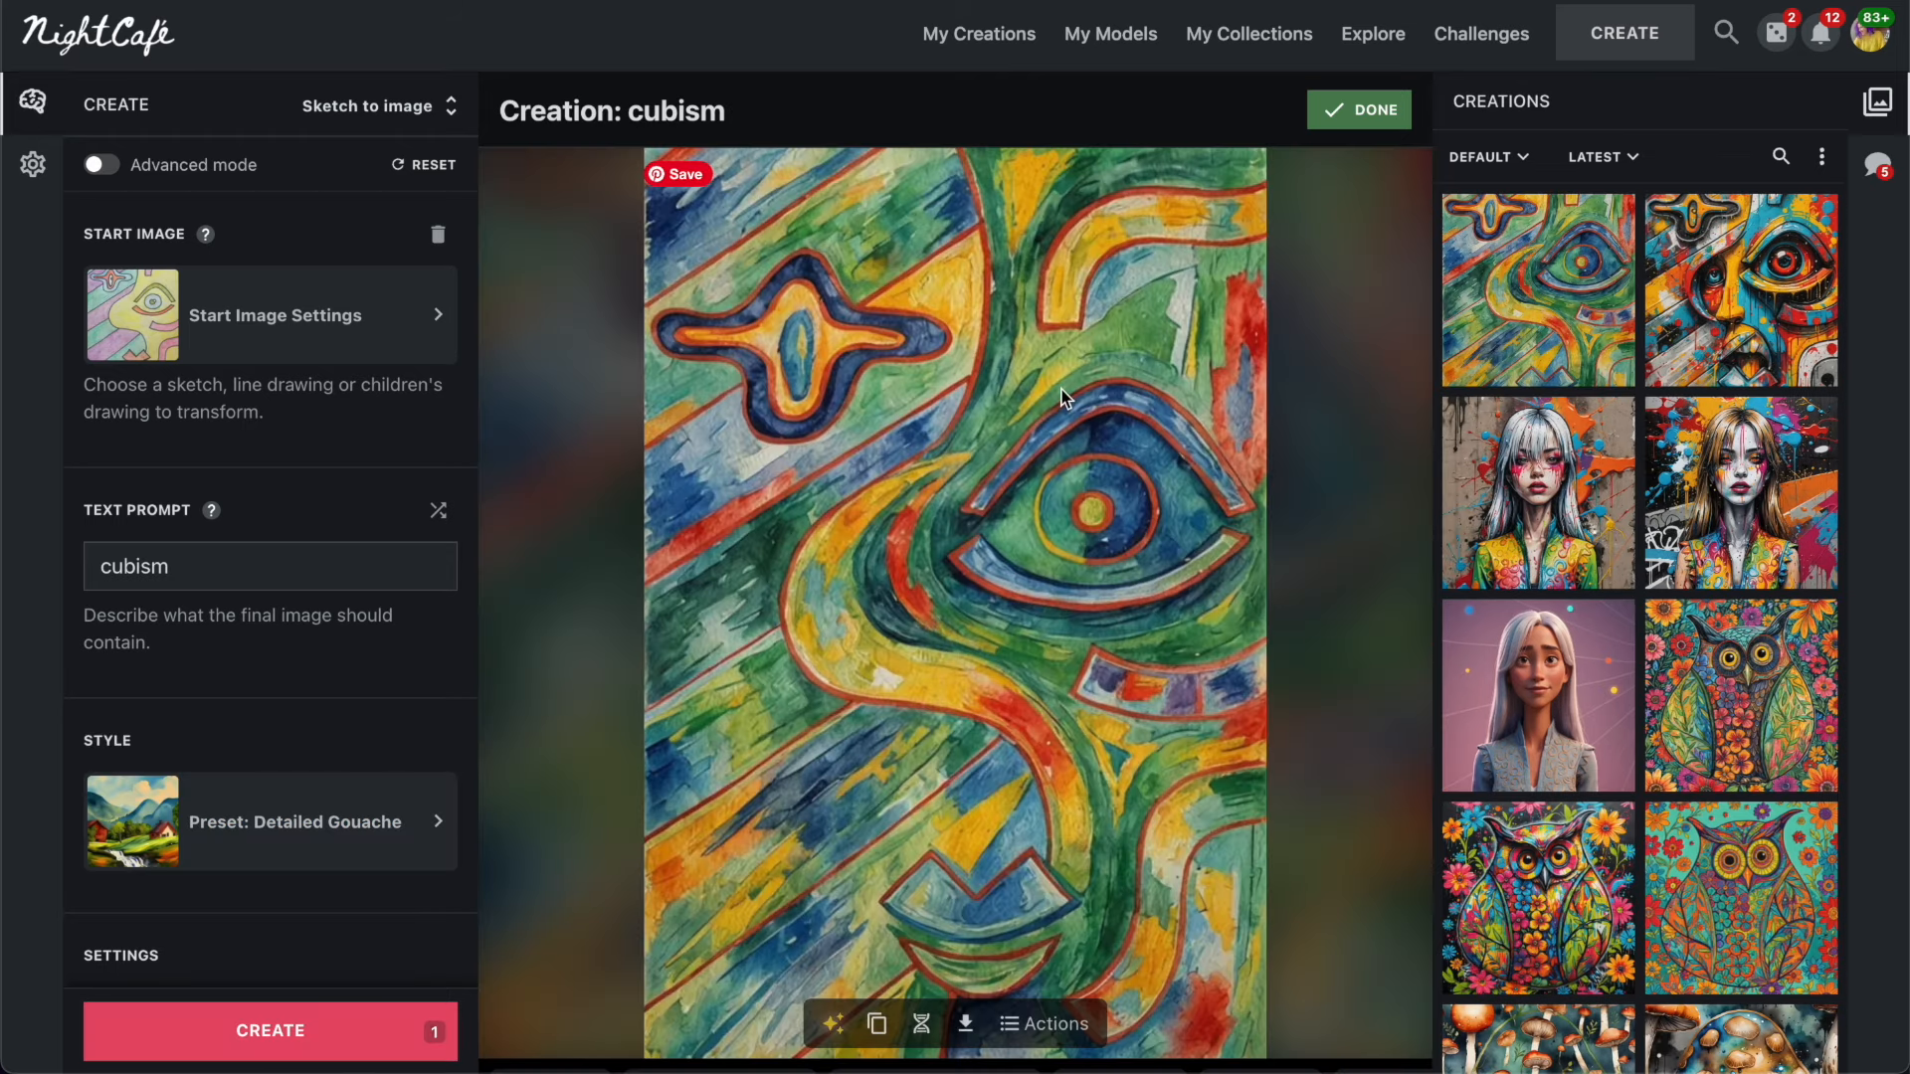
click(1729, 341)
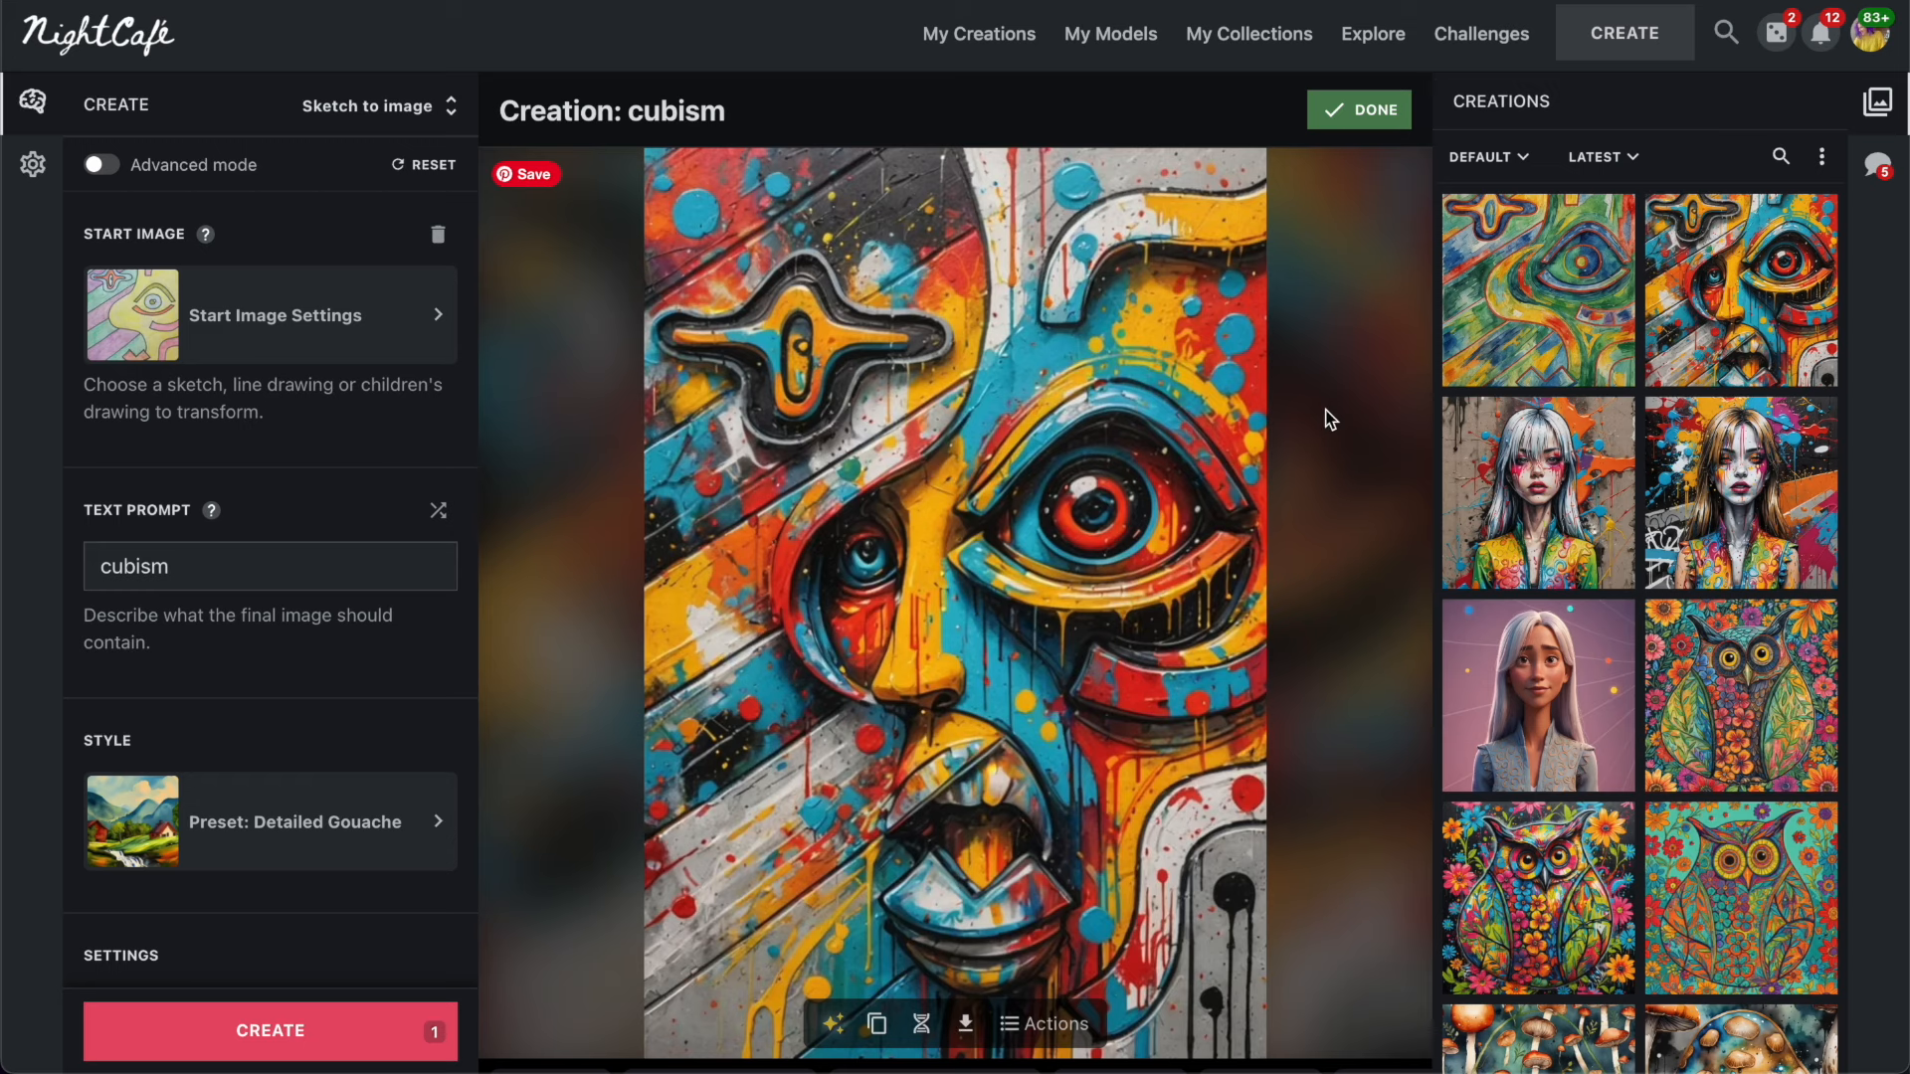
Switch to Finder, open the Sketch files for NC folder to look over the sample sketches, and return to NightCafe.
click(160, 993)
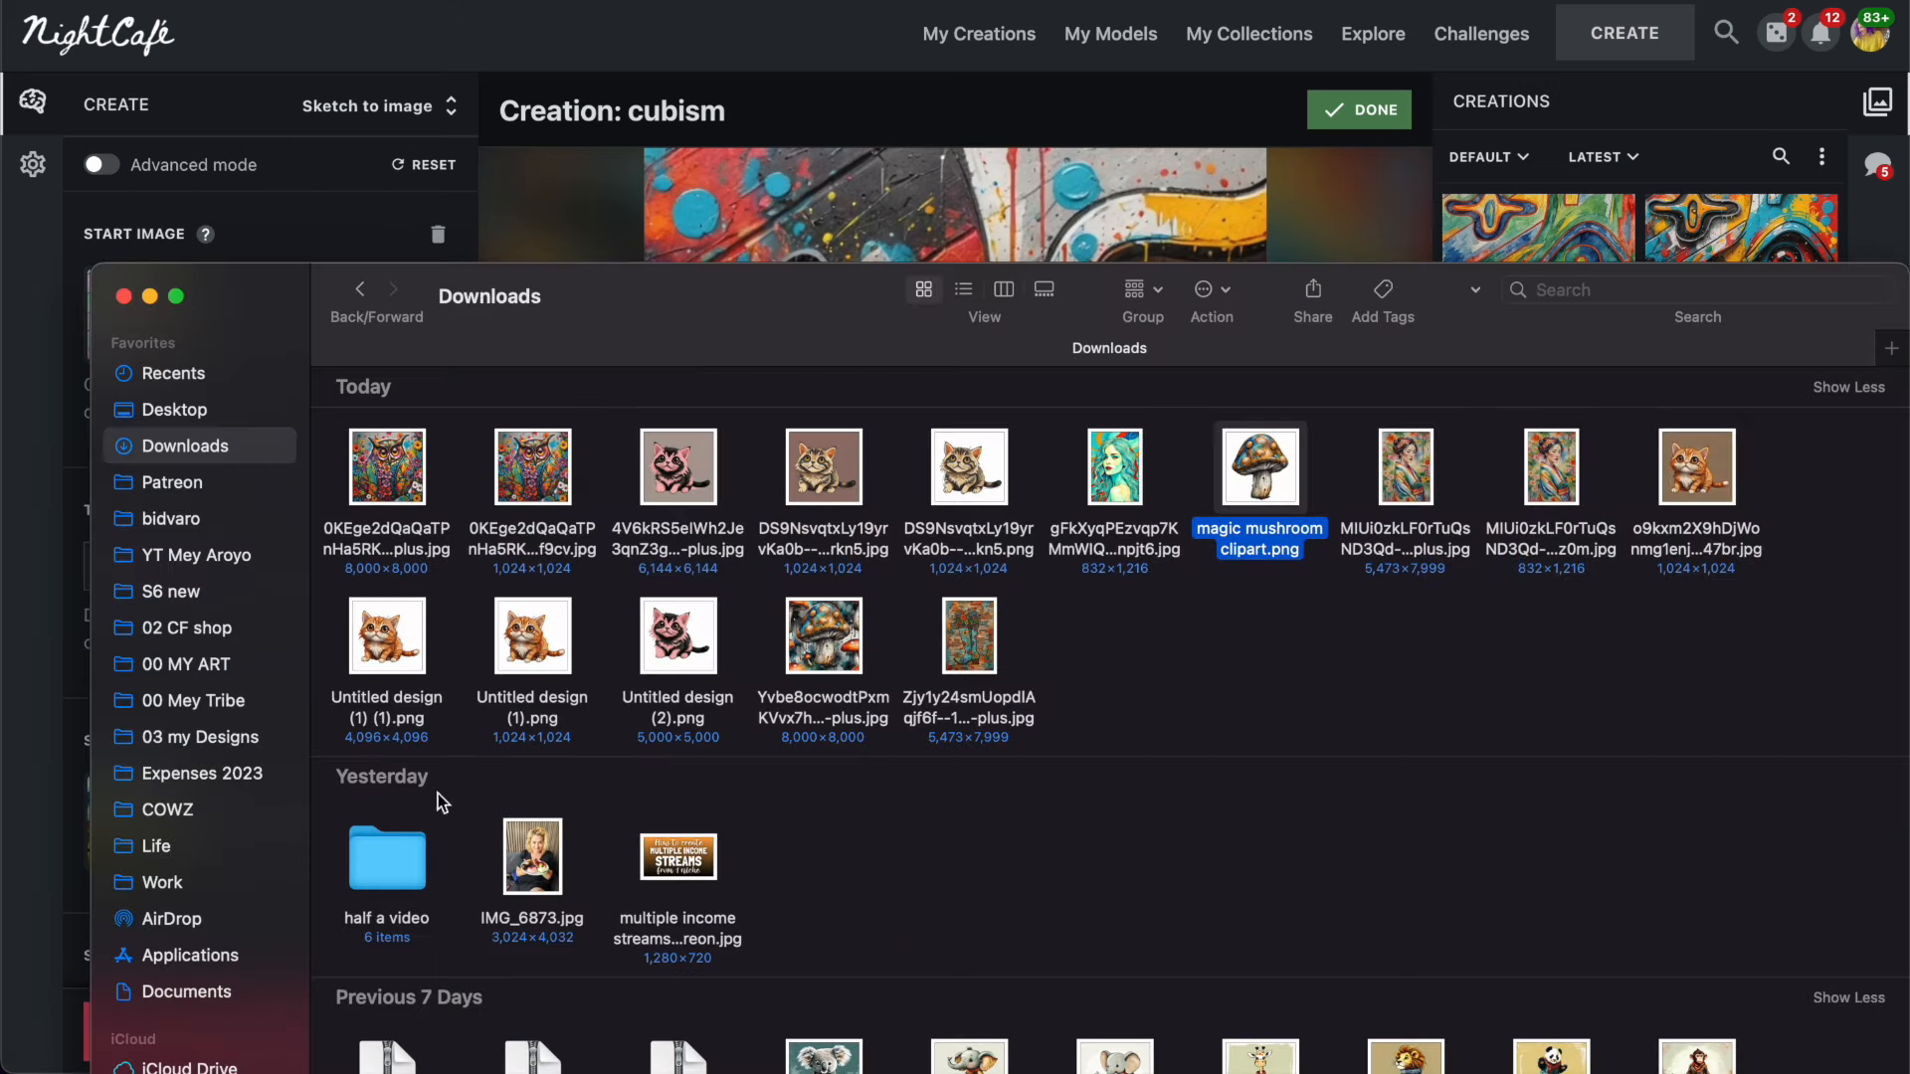
scroll(439, 795, down, 5)
double_click(1562, 734)
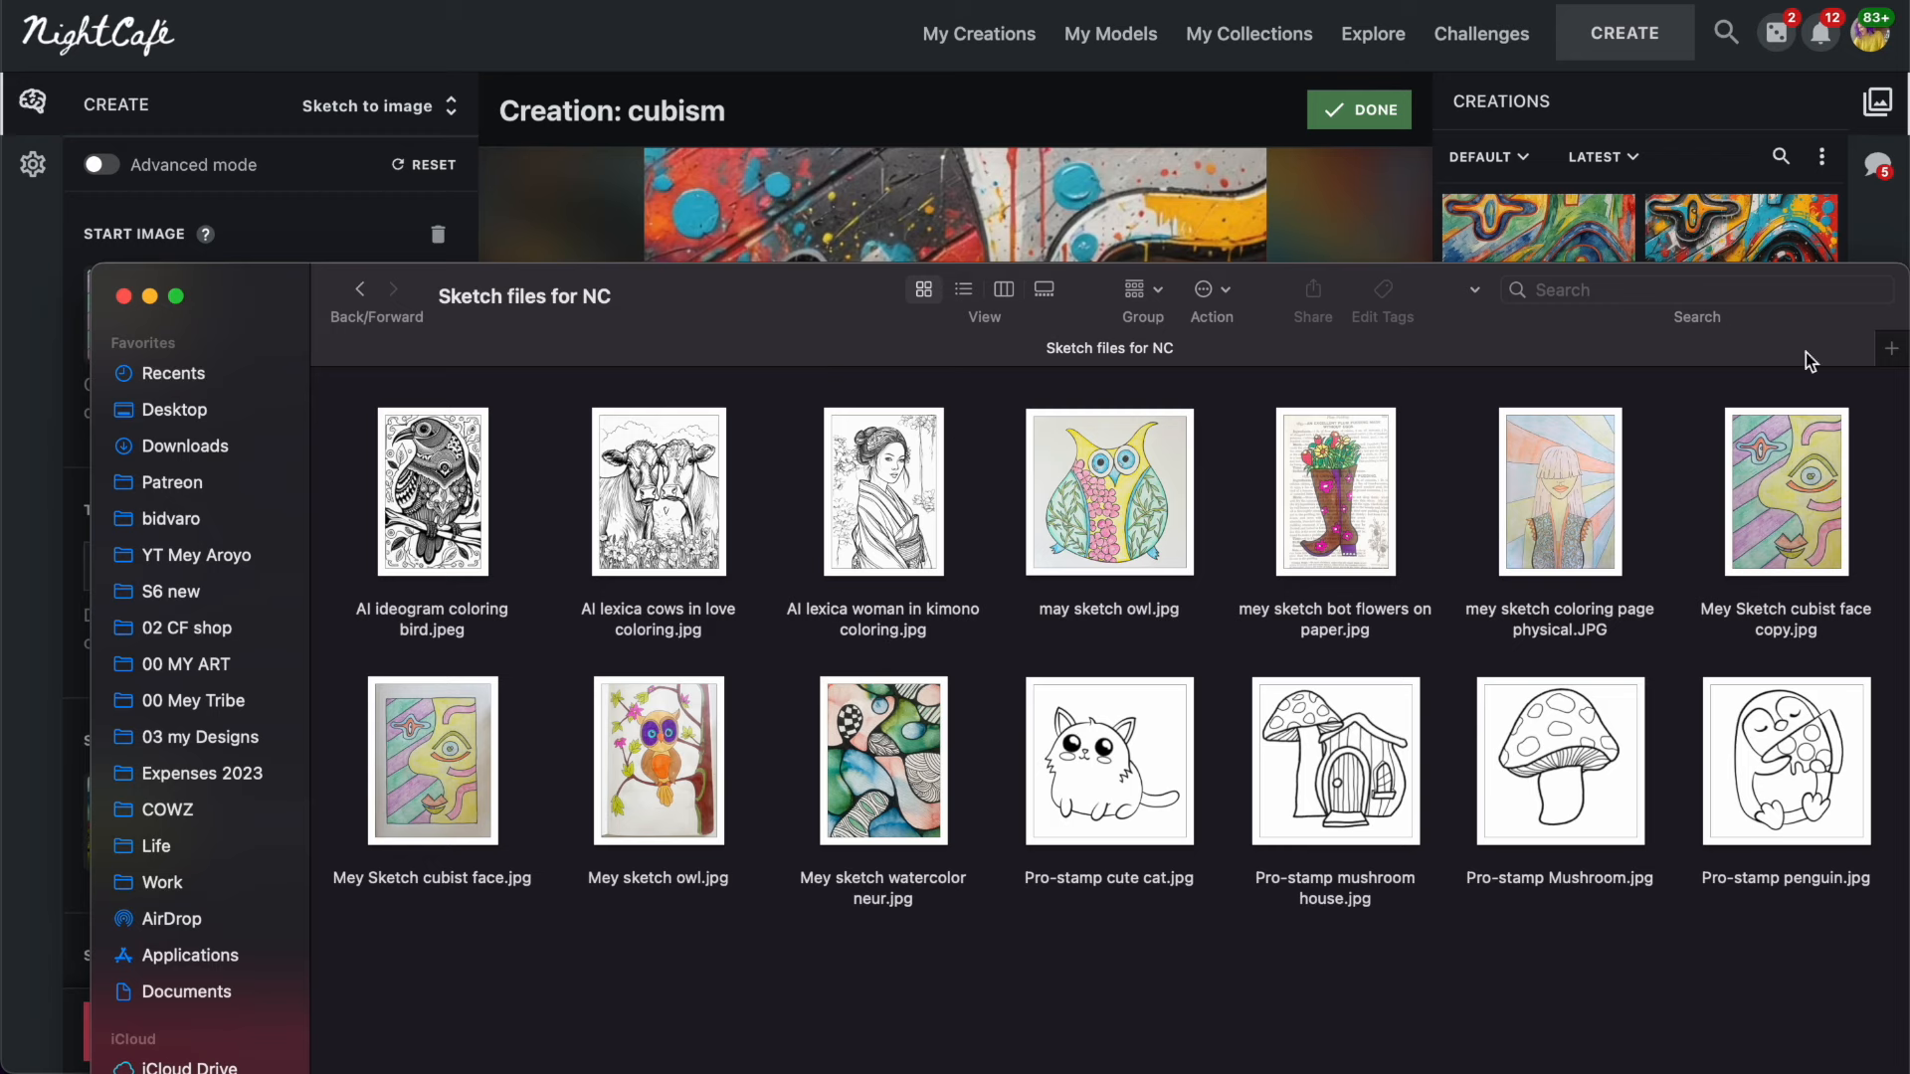
click(1436, 278)
drag(1437, 279, 1425, 342)
click(1346, 175)
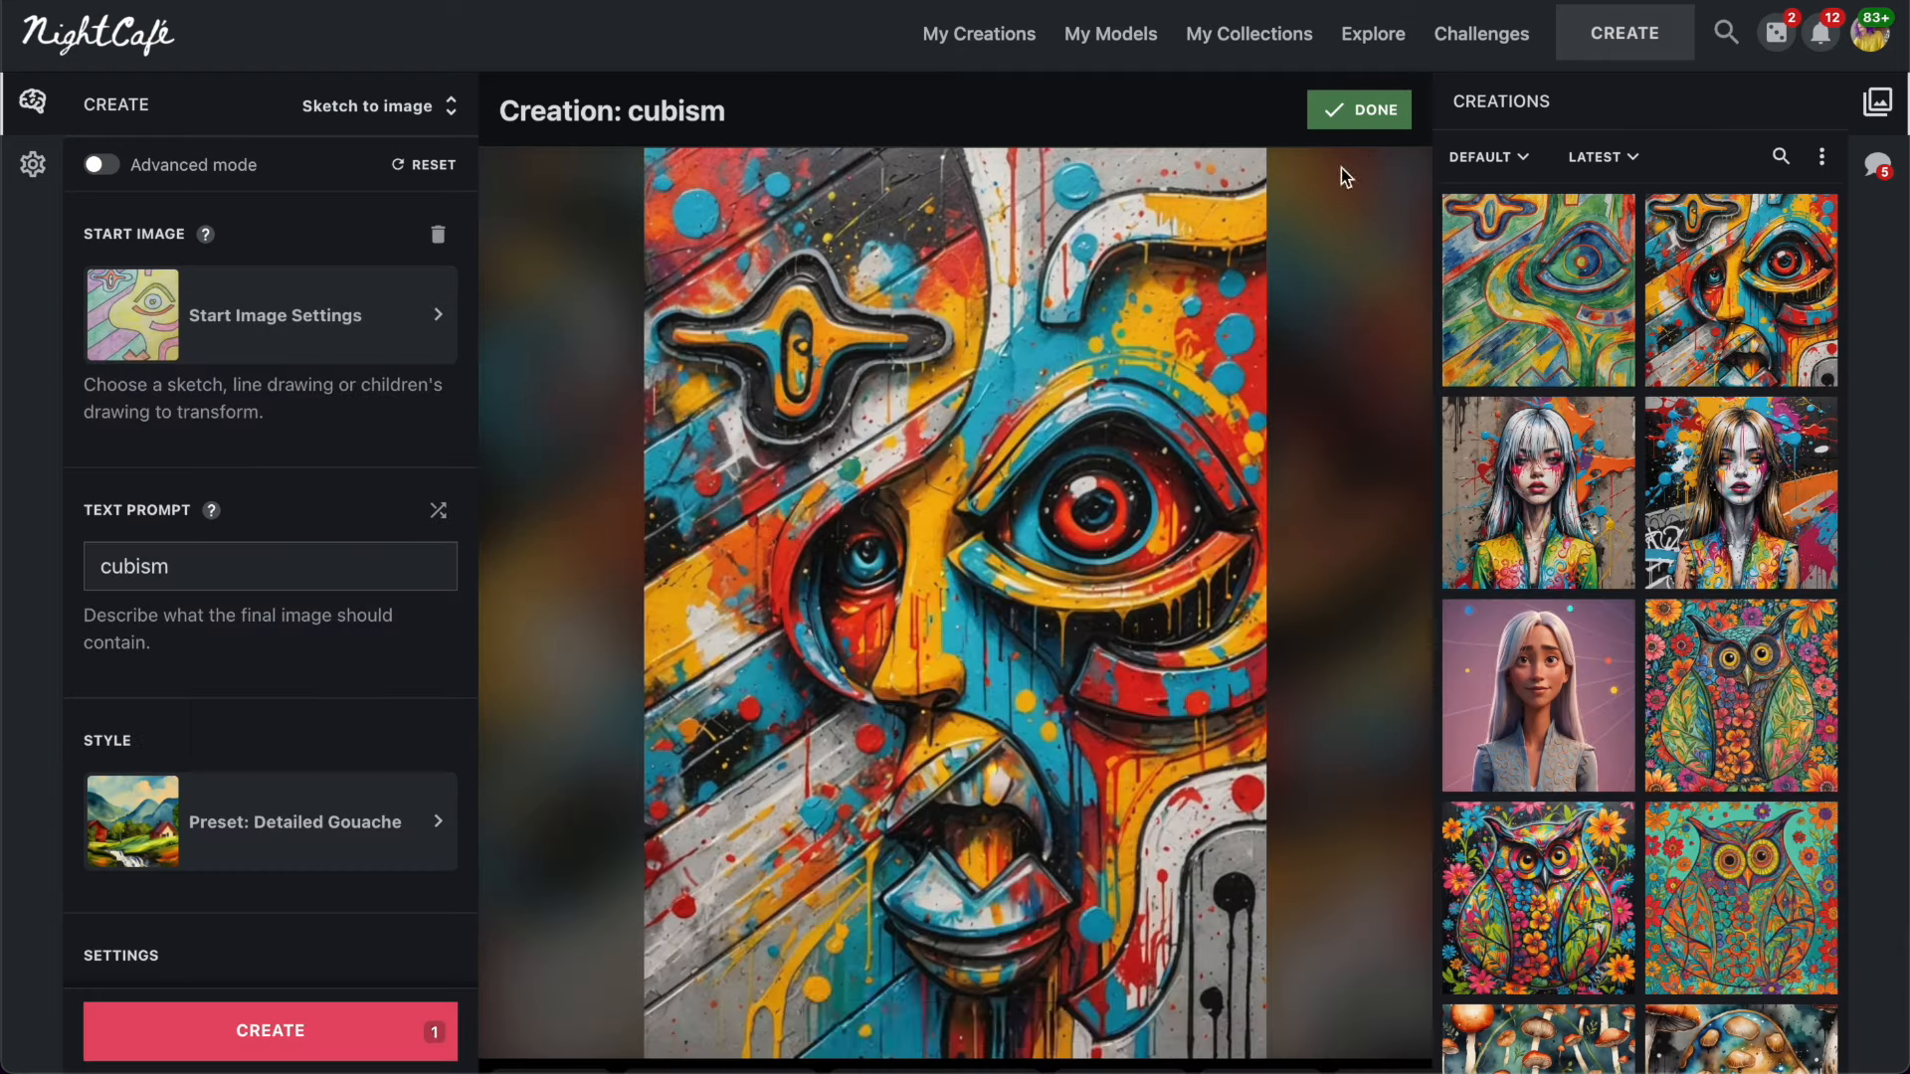
Review the earlier funky floral owl, rainbow watercolor mushroom and paper mushroom house creations, plus the current start image.
scroll(1529, 509, down, 1)
scroll(1529, 509, down, 2)
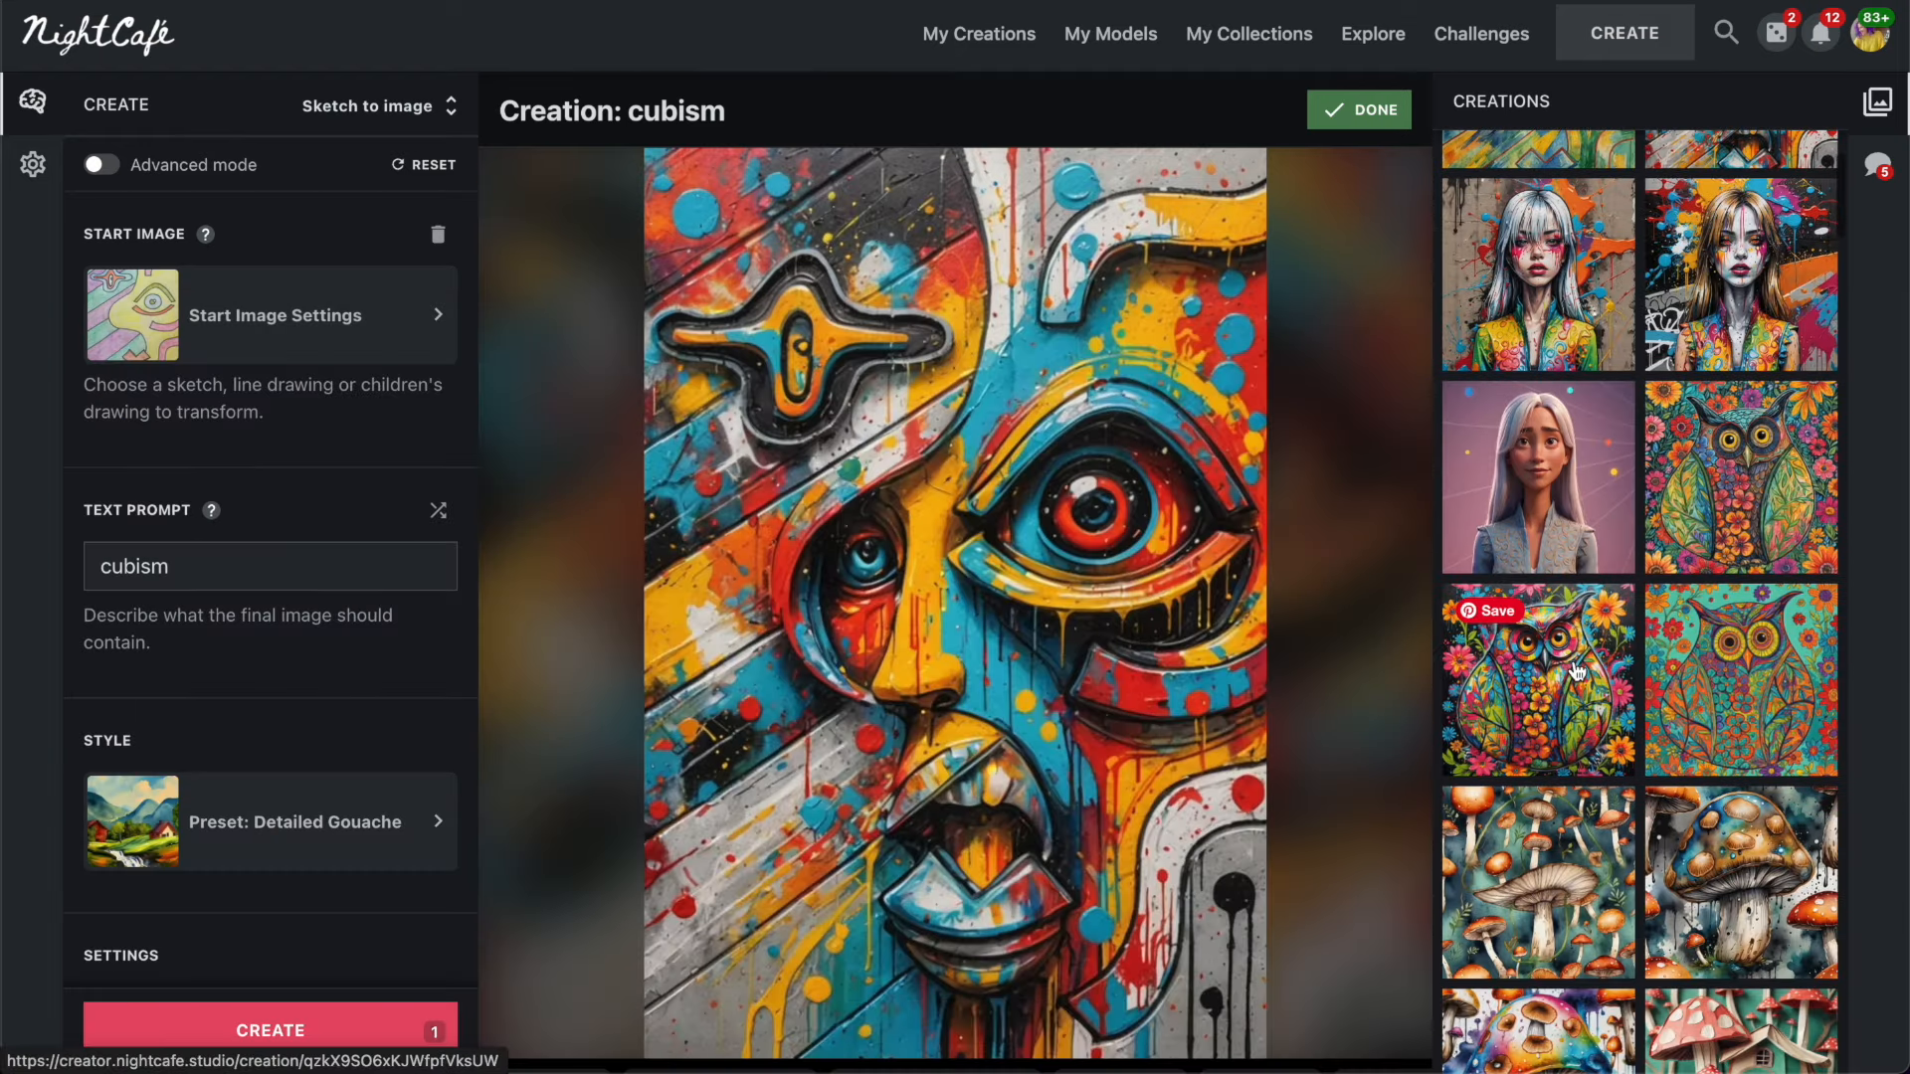
click(1653, 668)
scroll(1648, 671, down, 2)
scroll(1649, 672, down, 1)
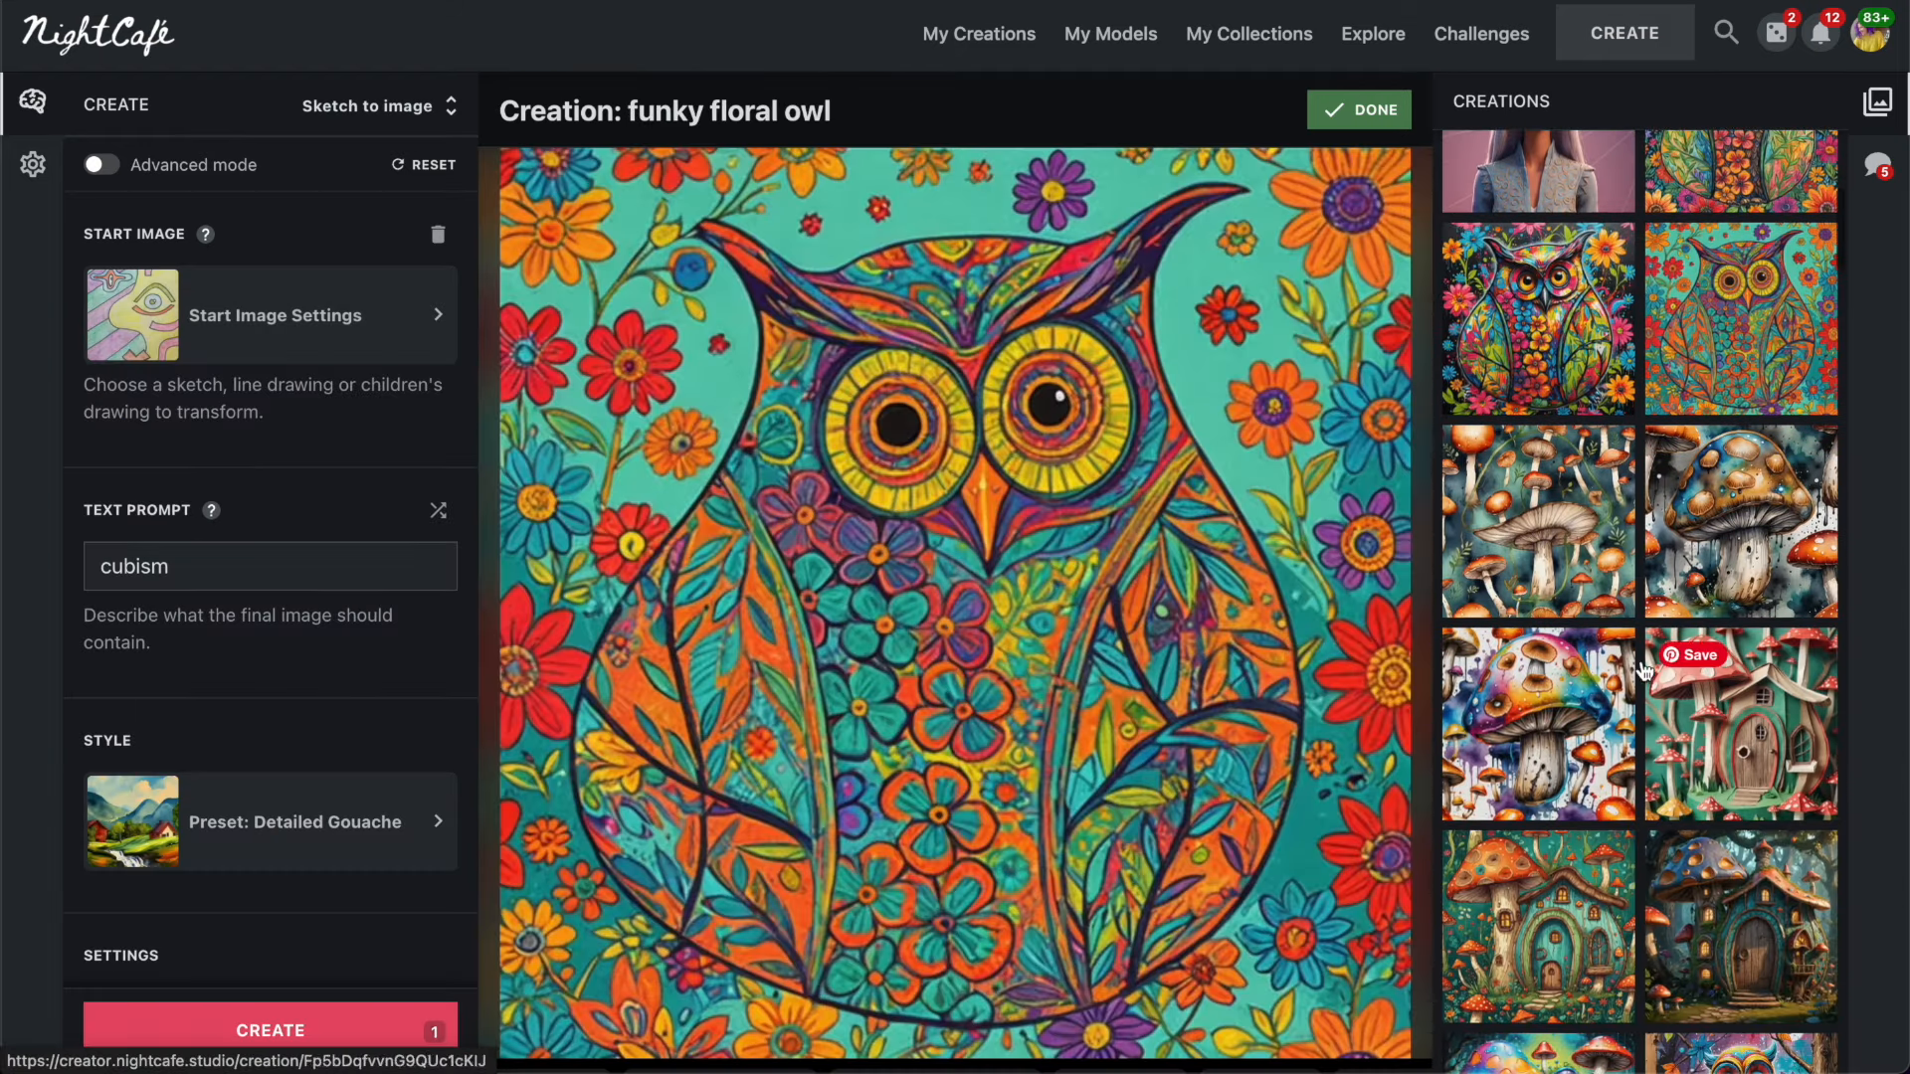
click(1550, 756)
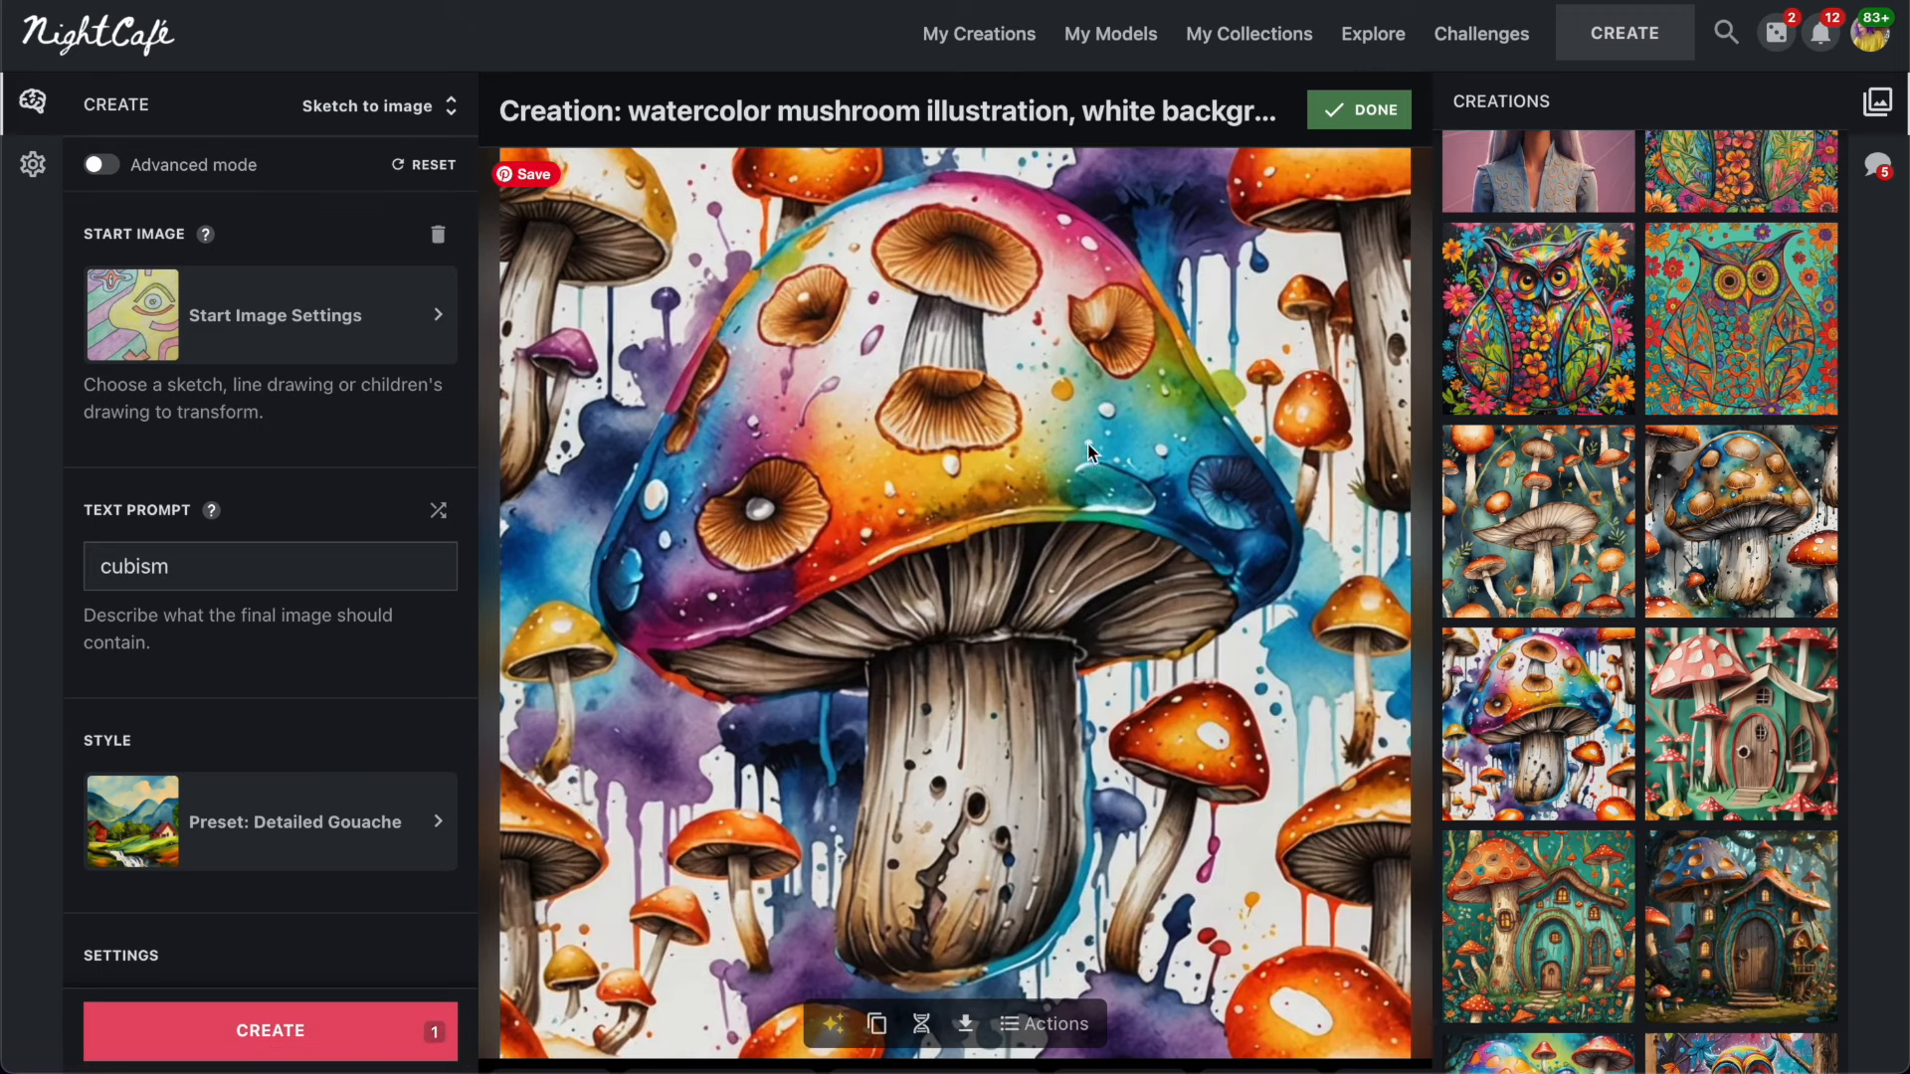
click(289, 335)
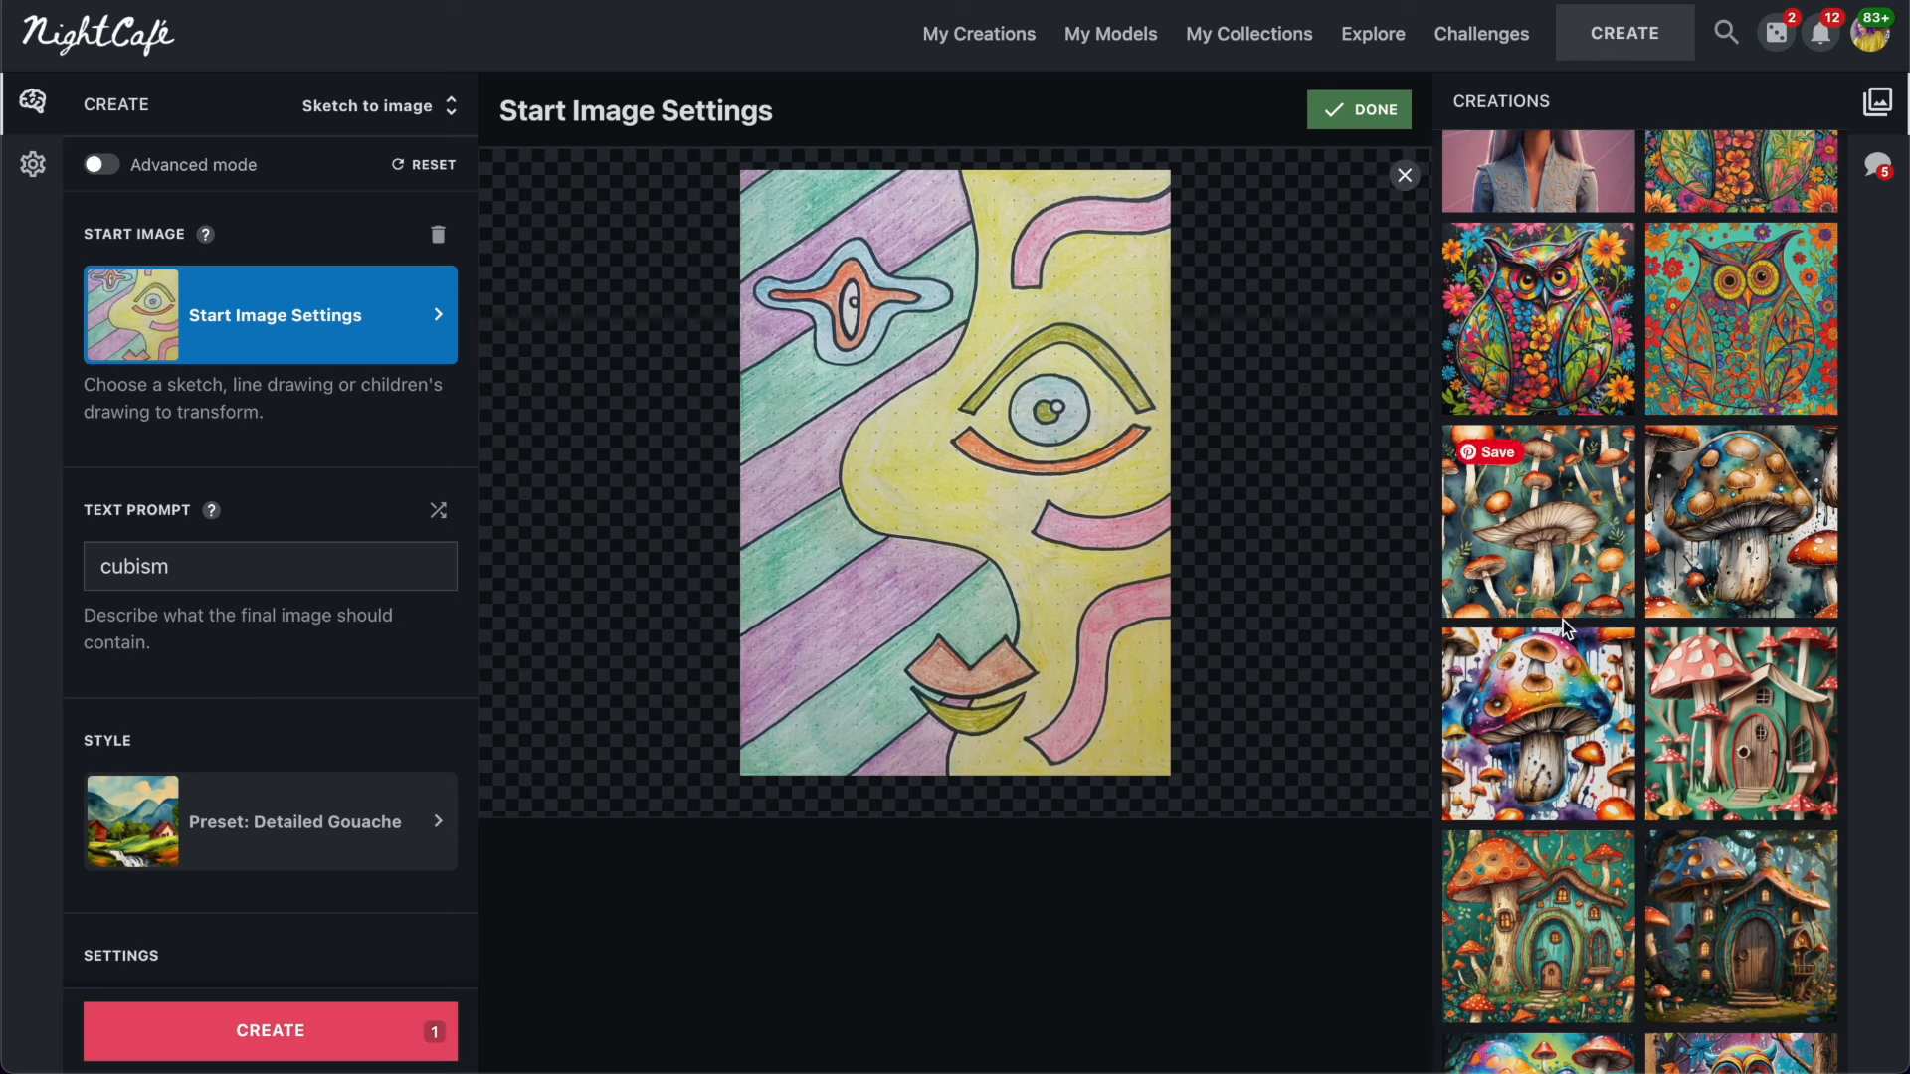
click(1739, 788)
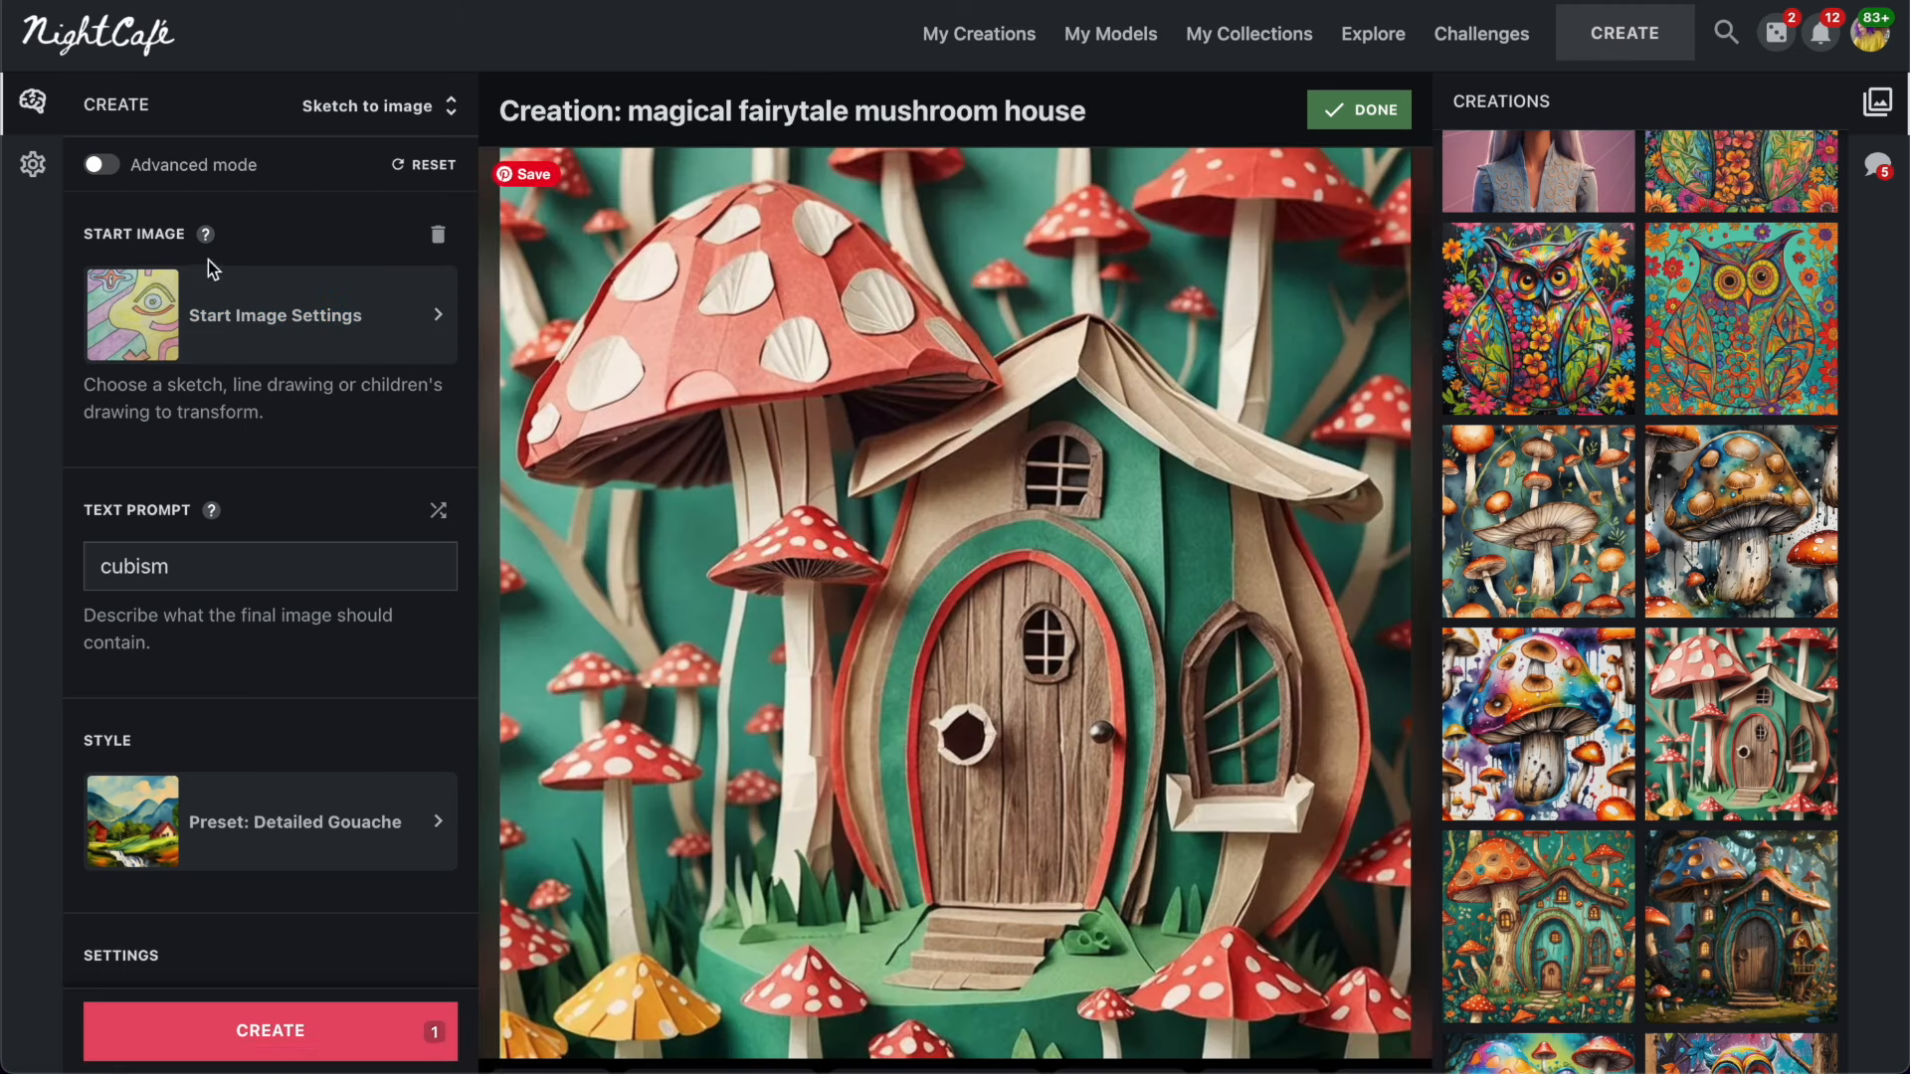
Generate the cubism face with the Epic Origami preset, and again with the prompt changed to "cubism, colorful".
click(266, 841)
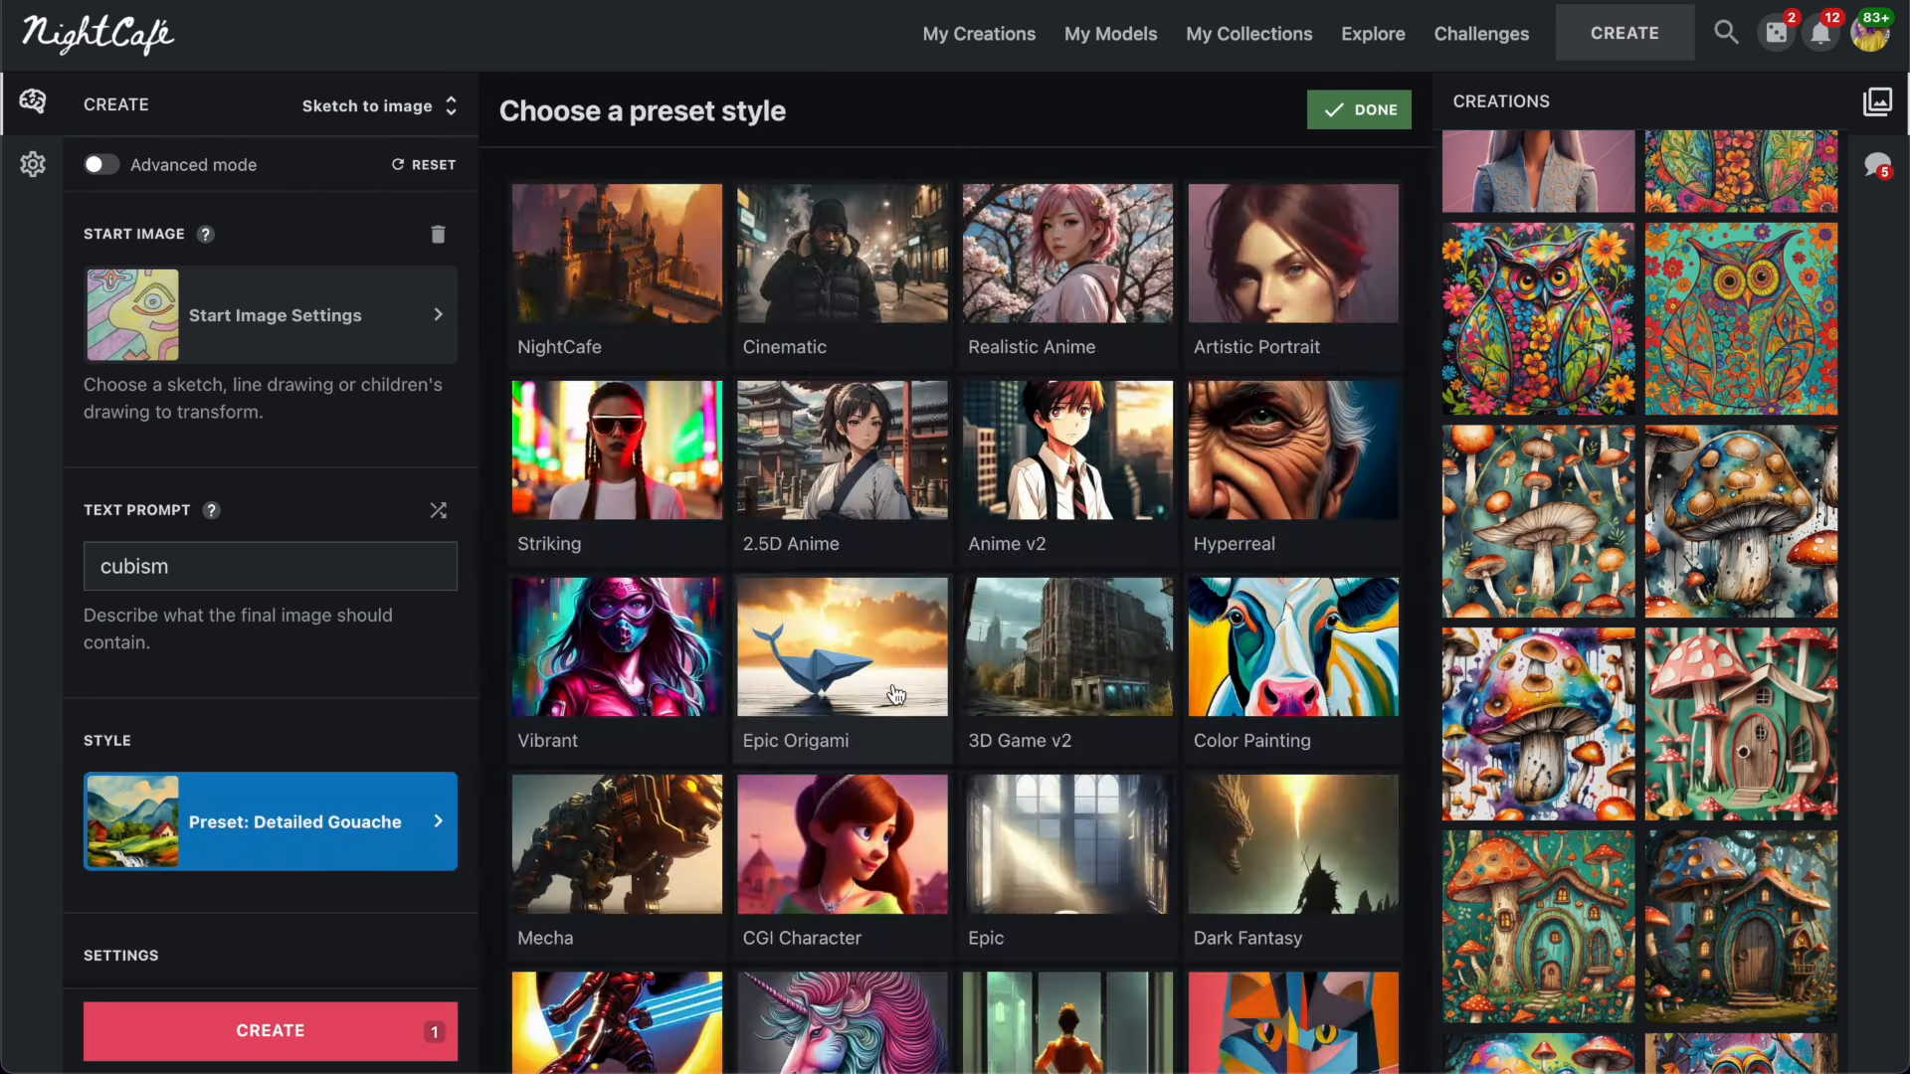
scroll(895, 693, down, 1)
click(896, 693)
click(271, 1031)
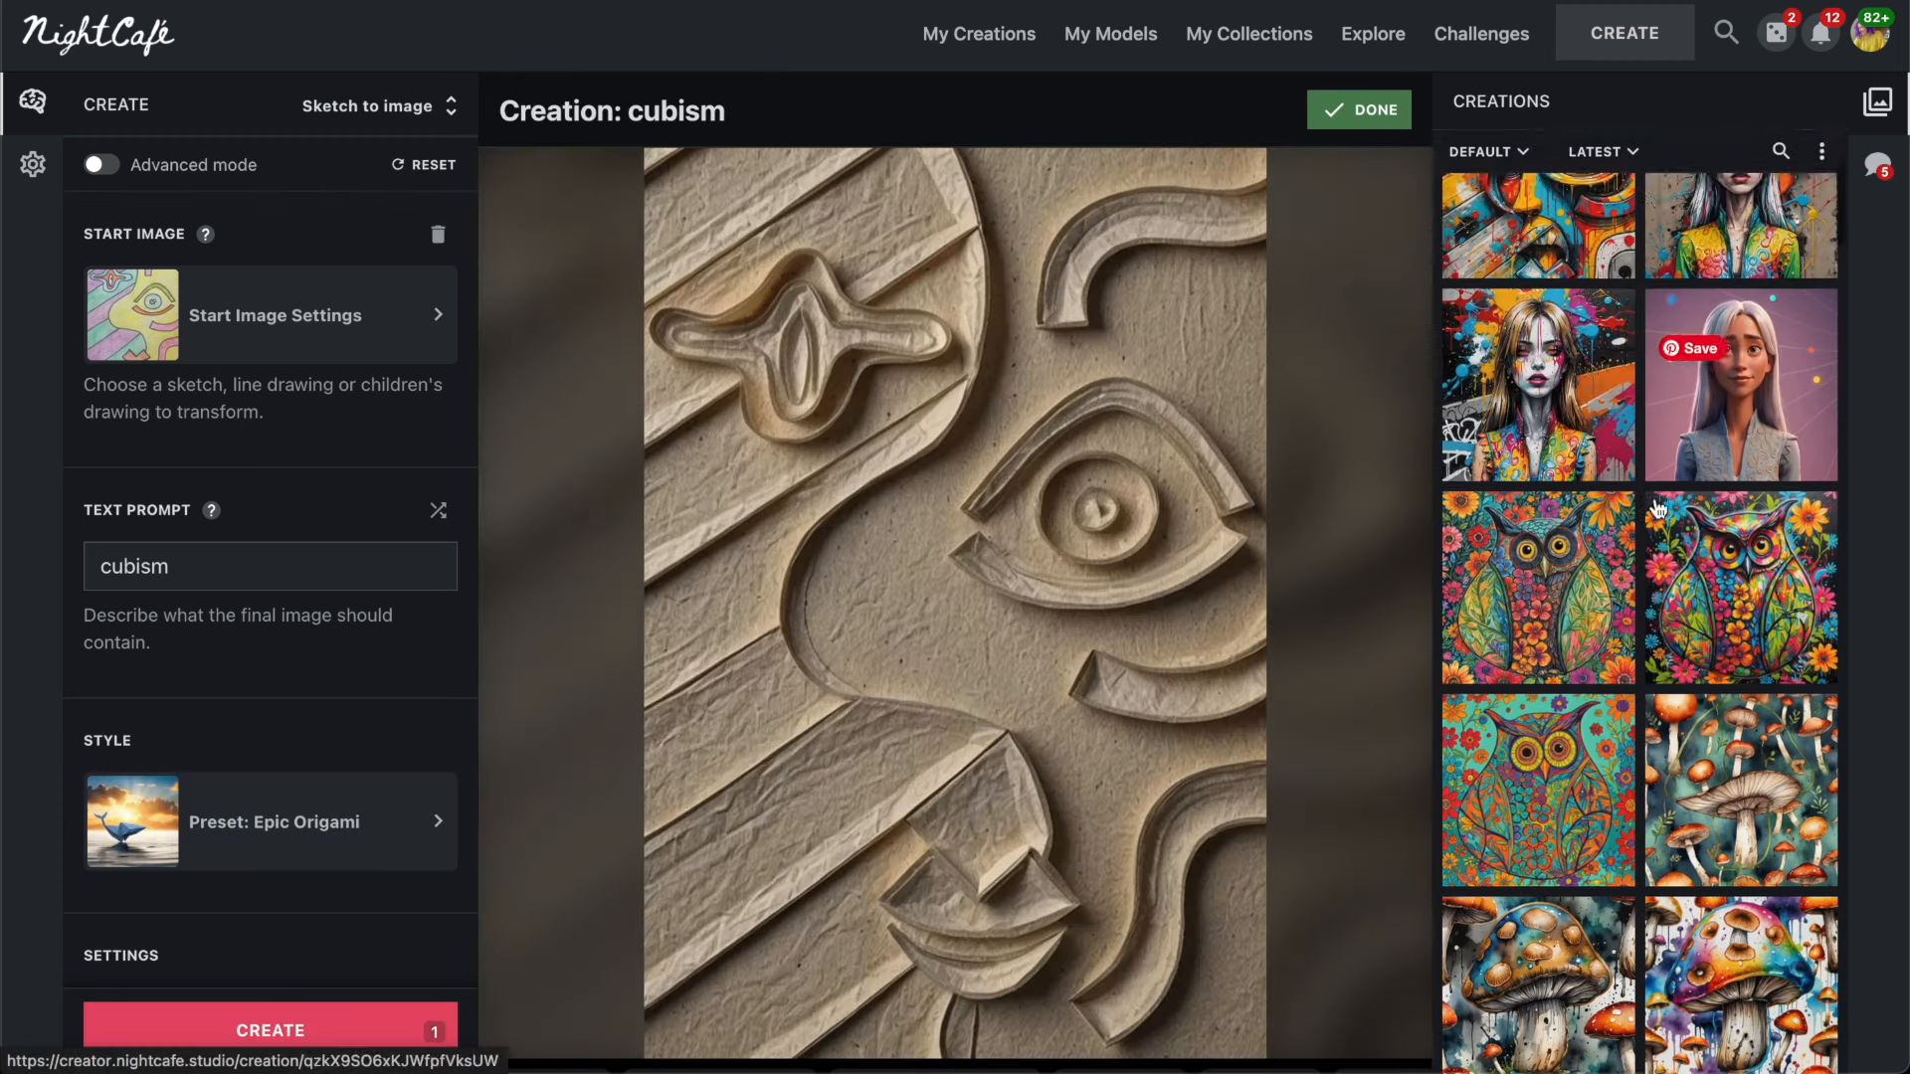
click(200, 568)
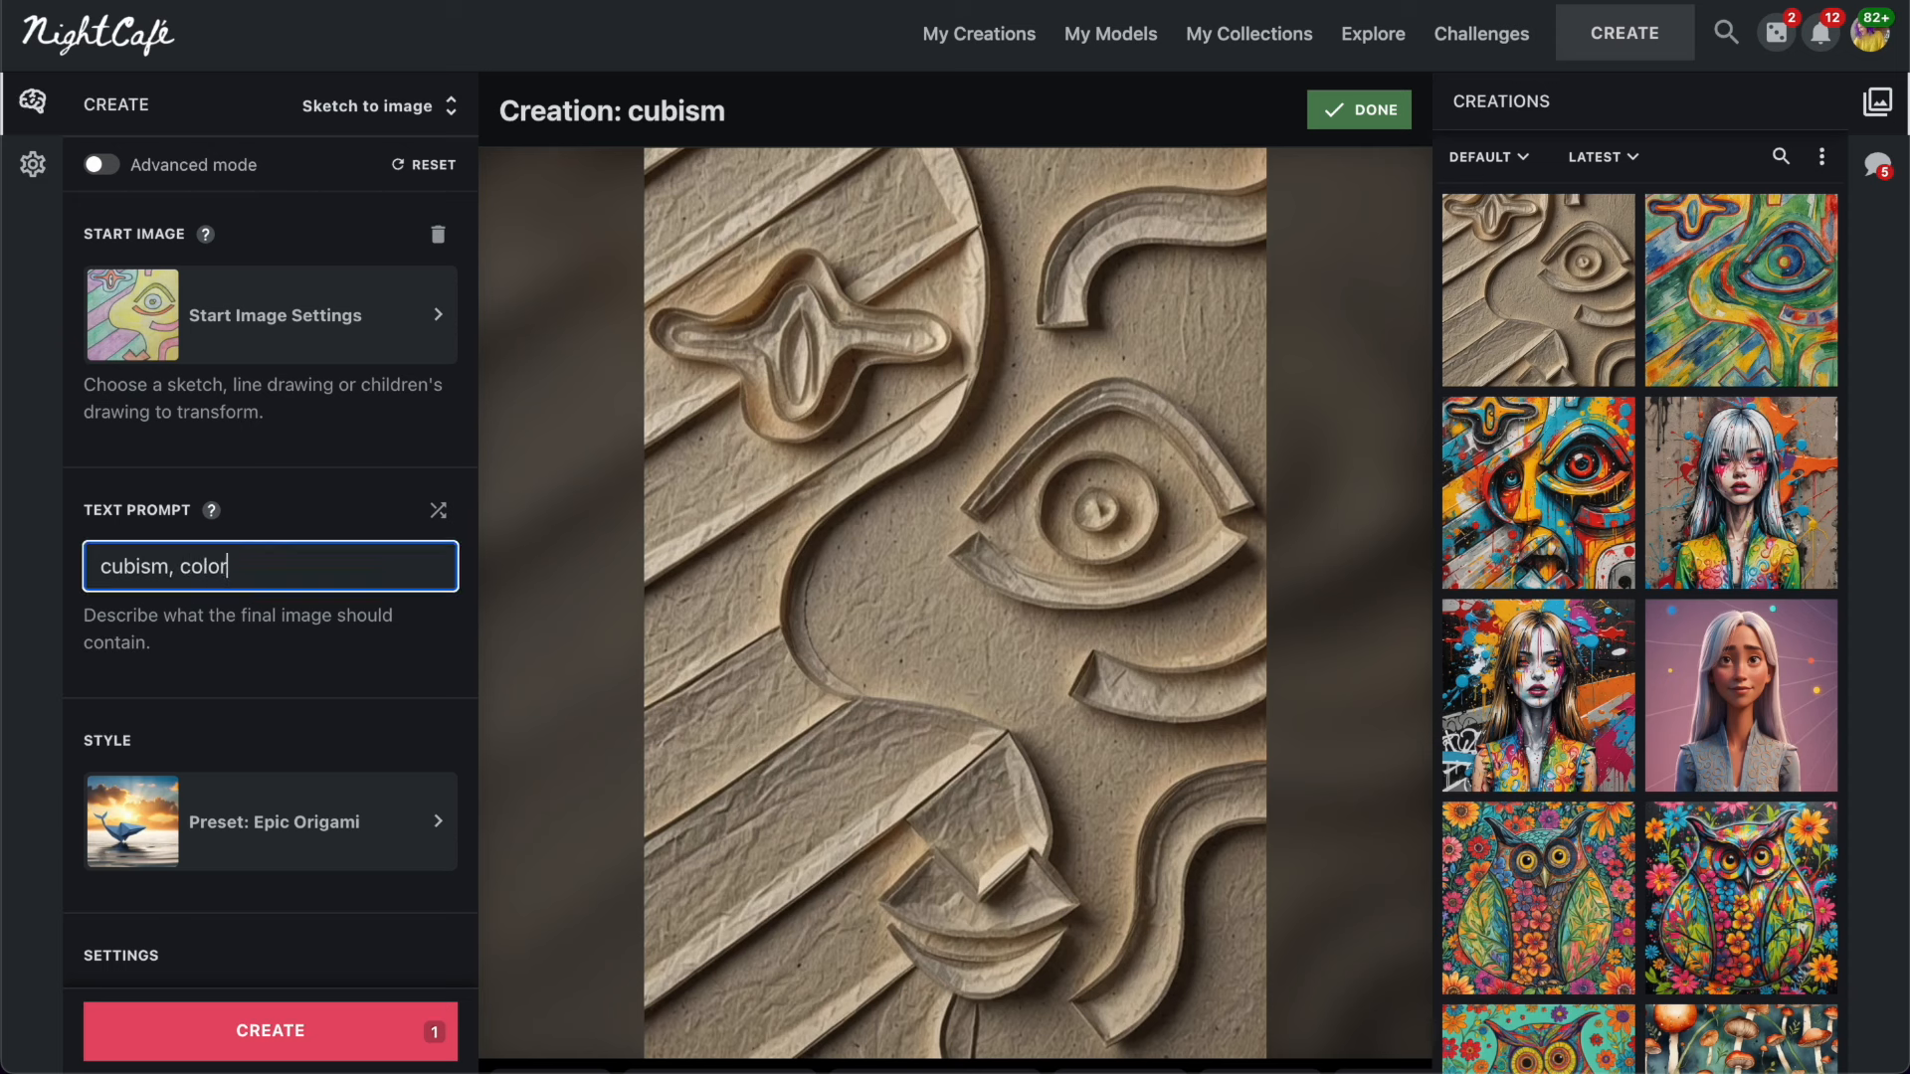
click(205, 1030)
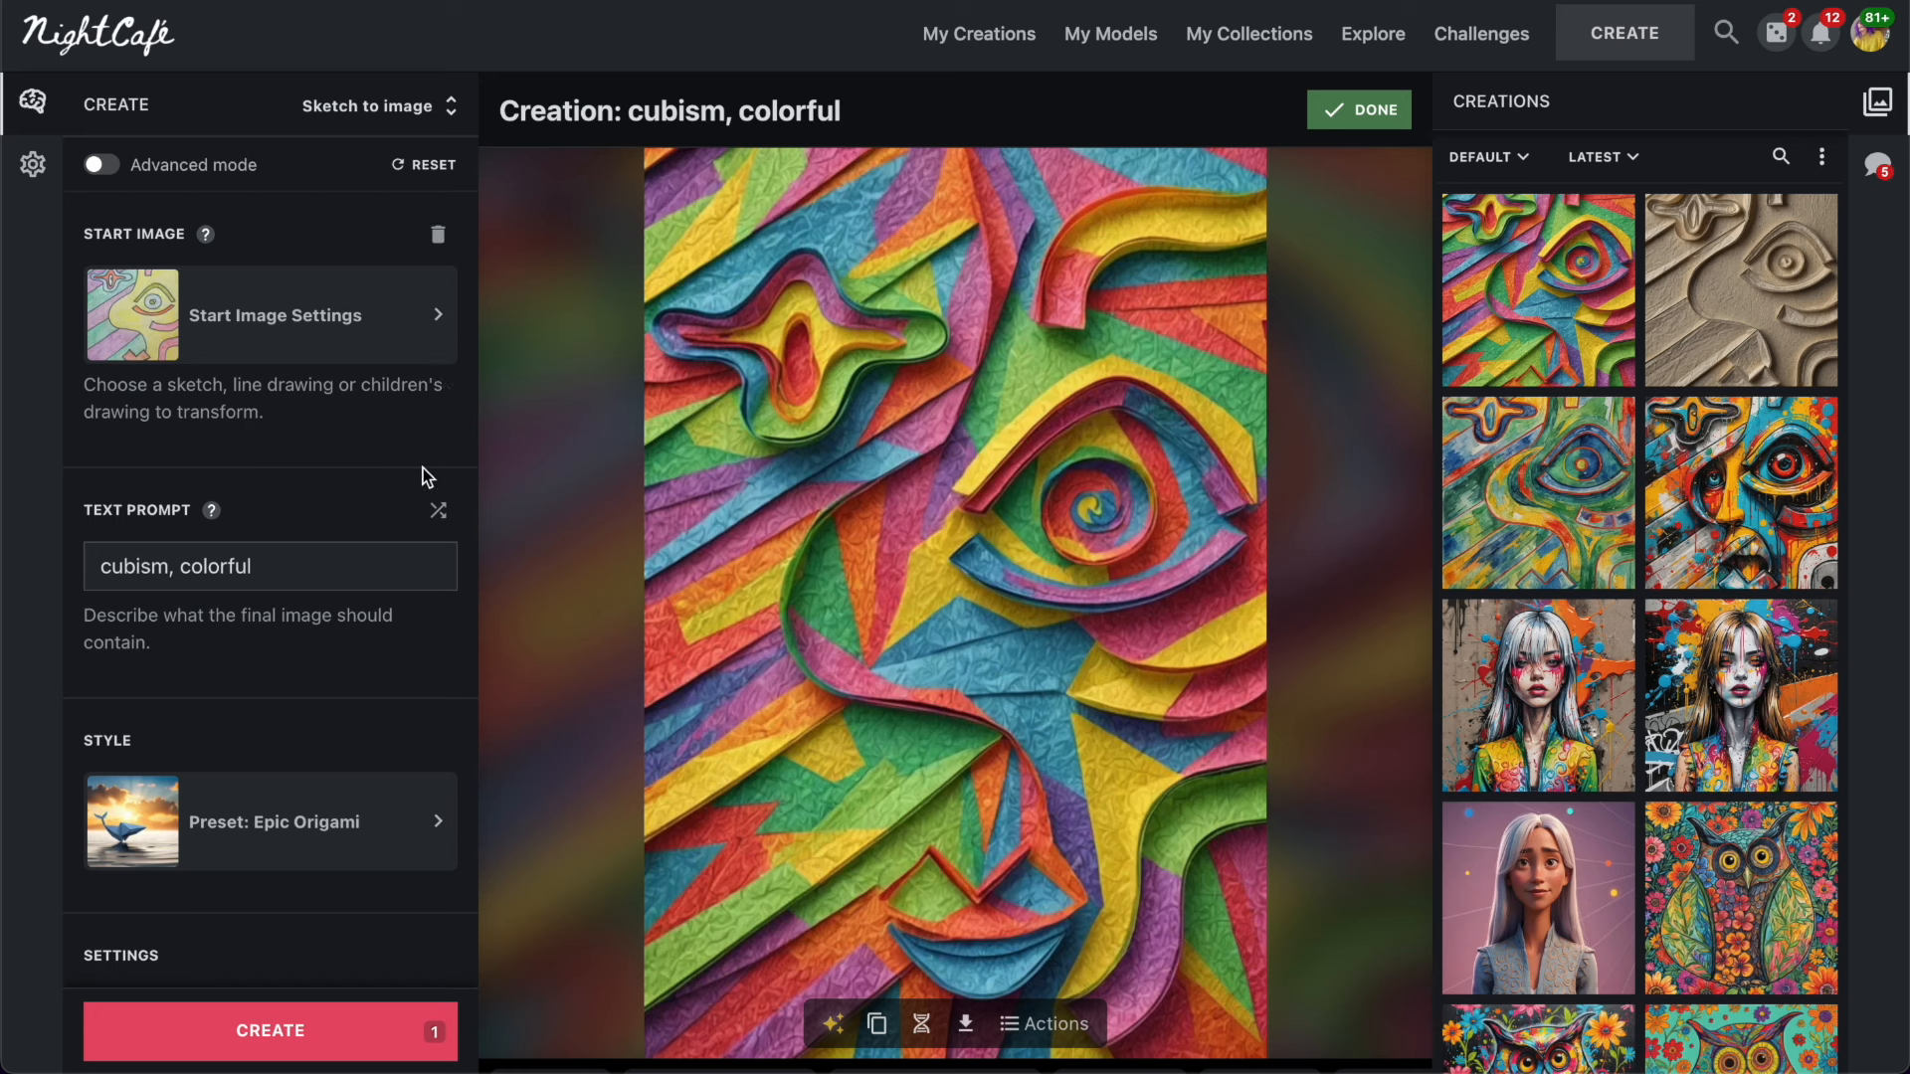
Download the colorful origami face image, switch to Finder and open the file from the Downloads folder.
click(967, 1030)
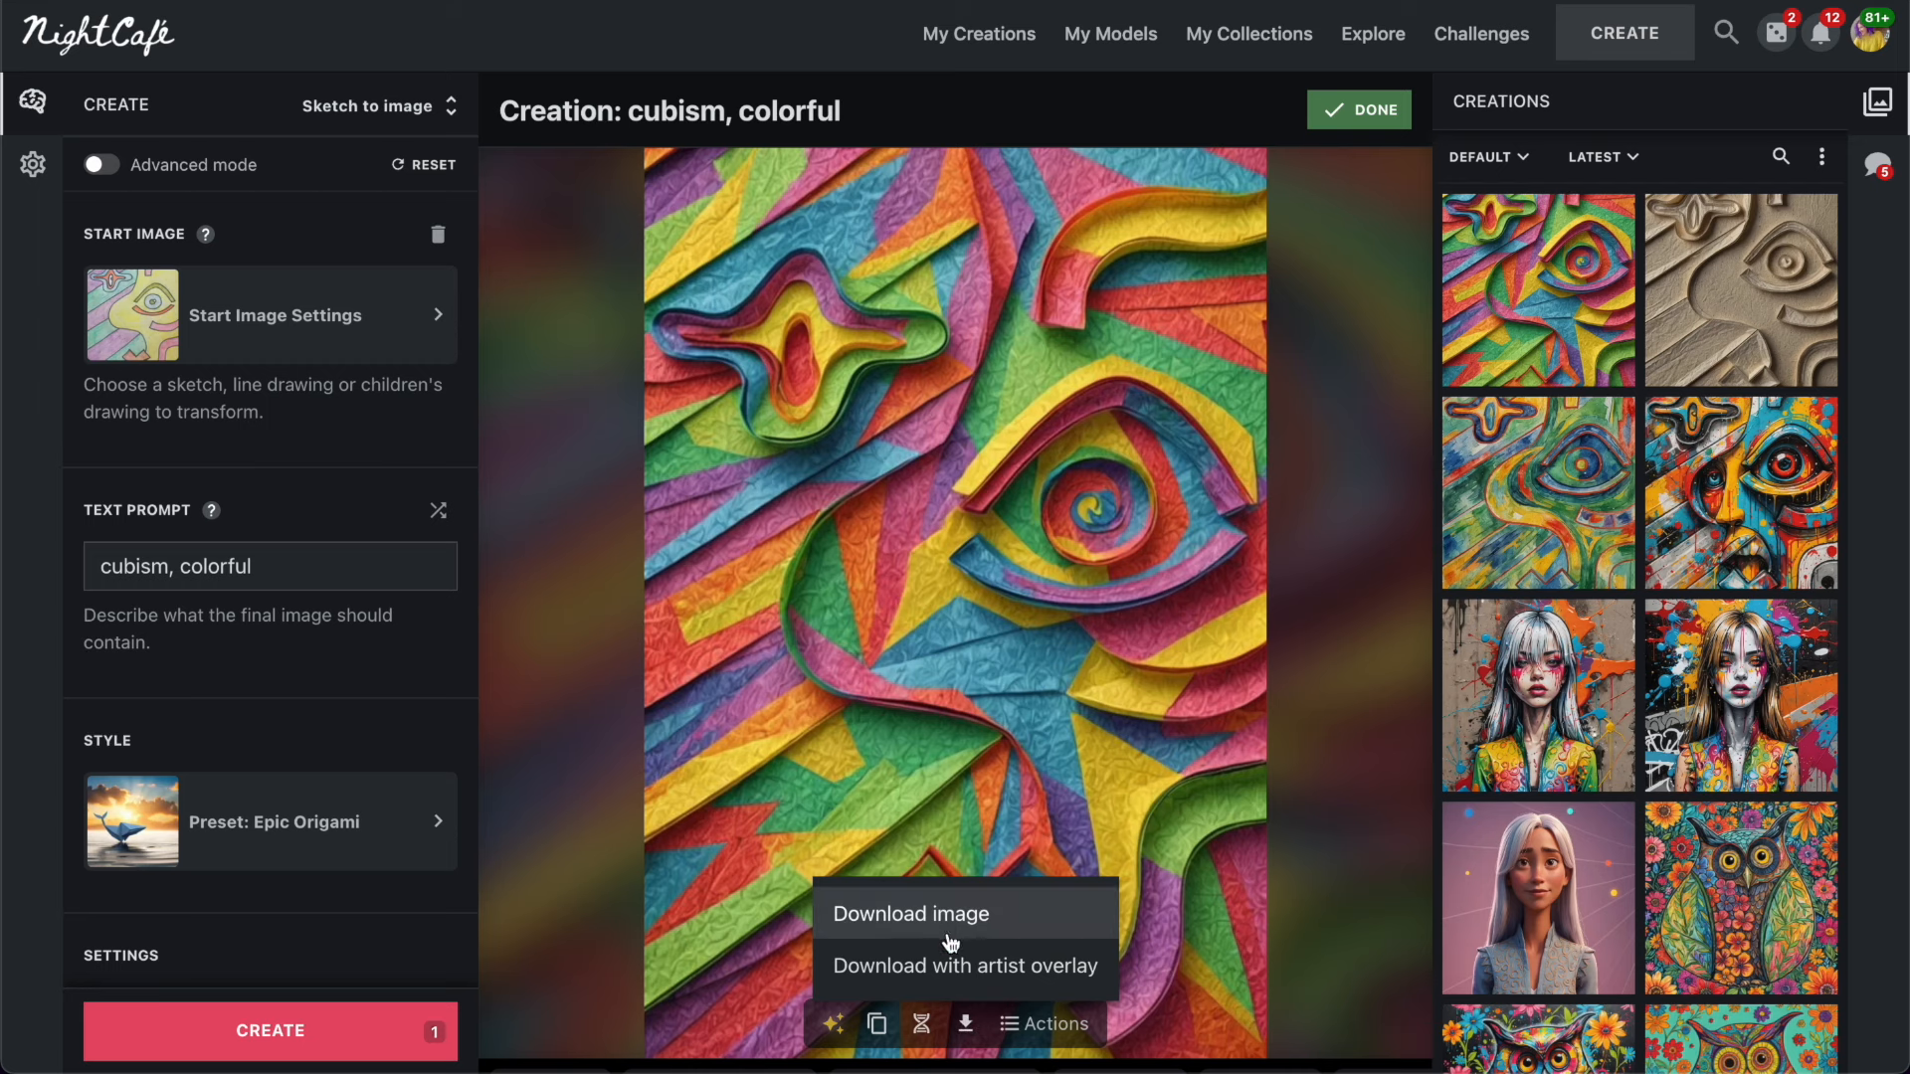
click(888, 912)
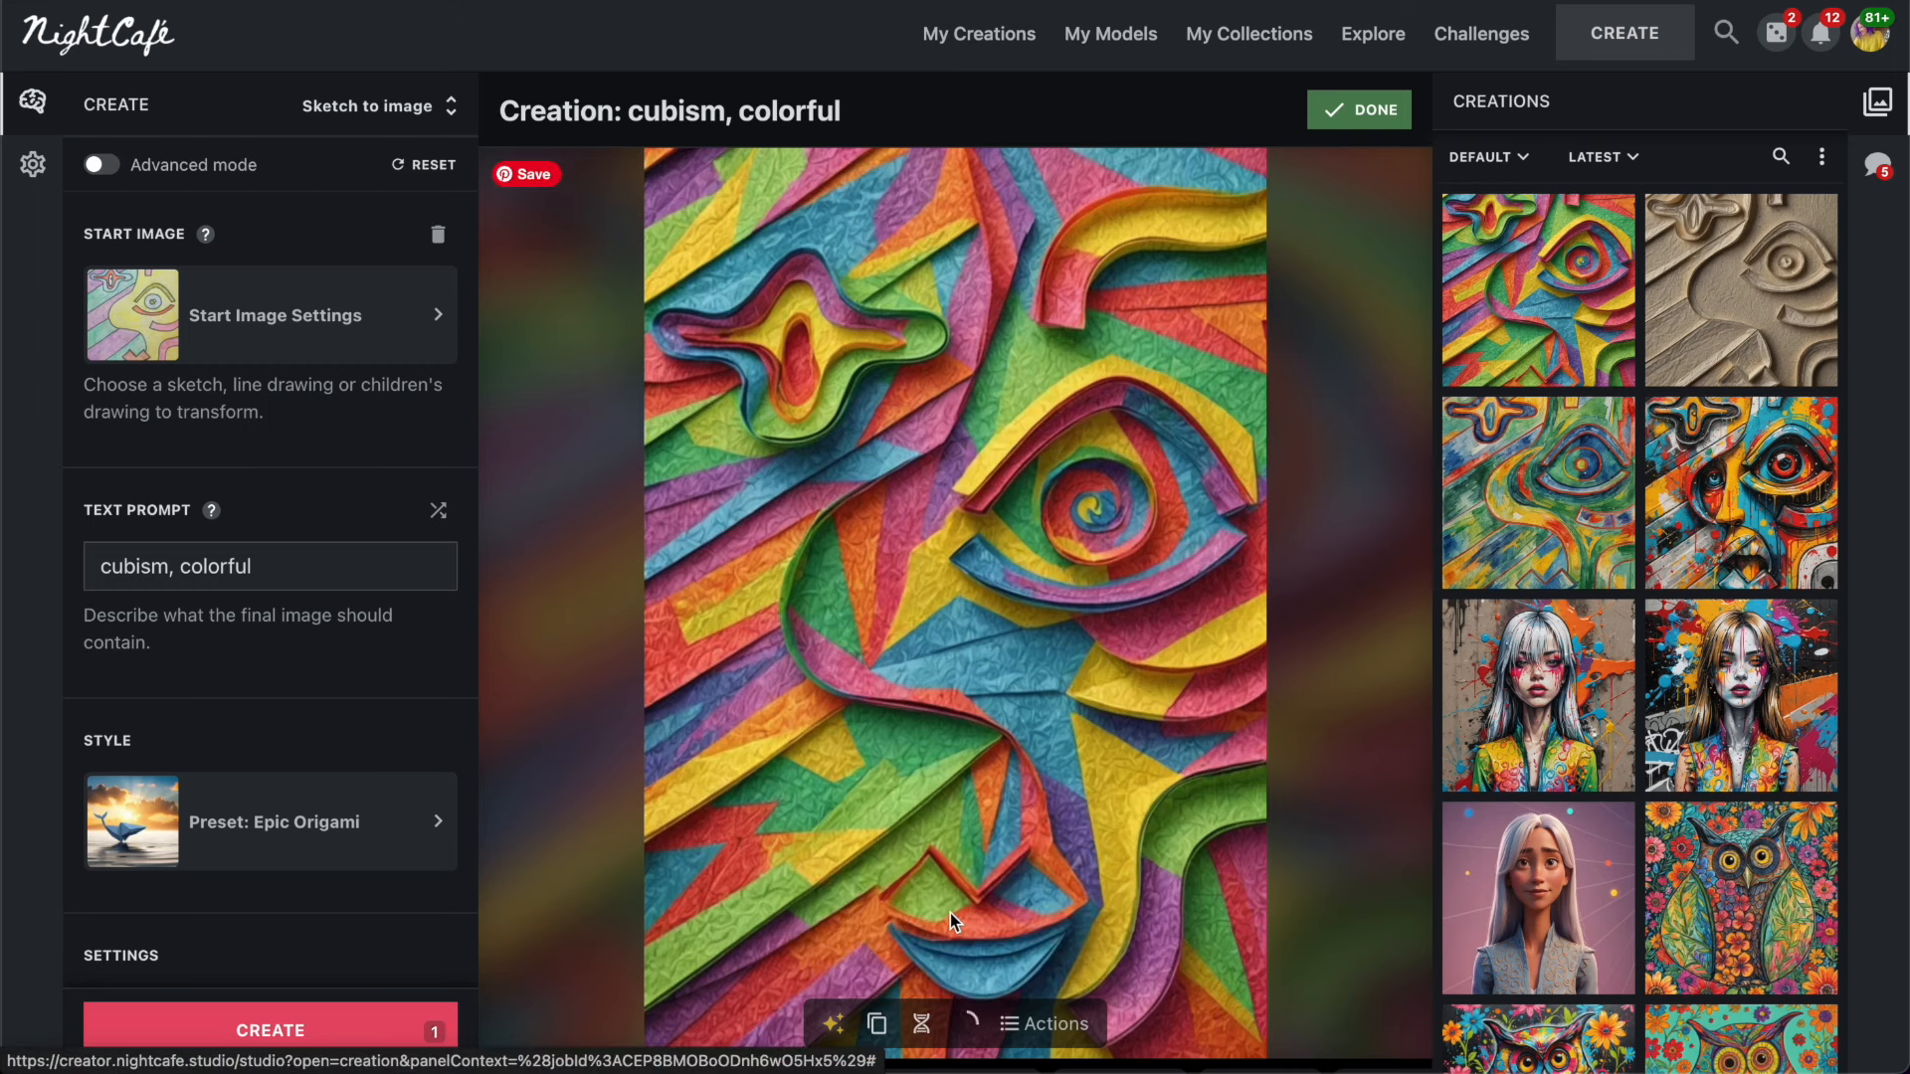
mouse_move(700, 1069)
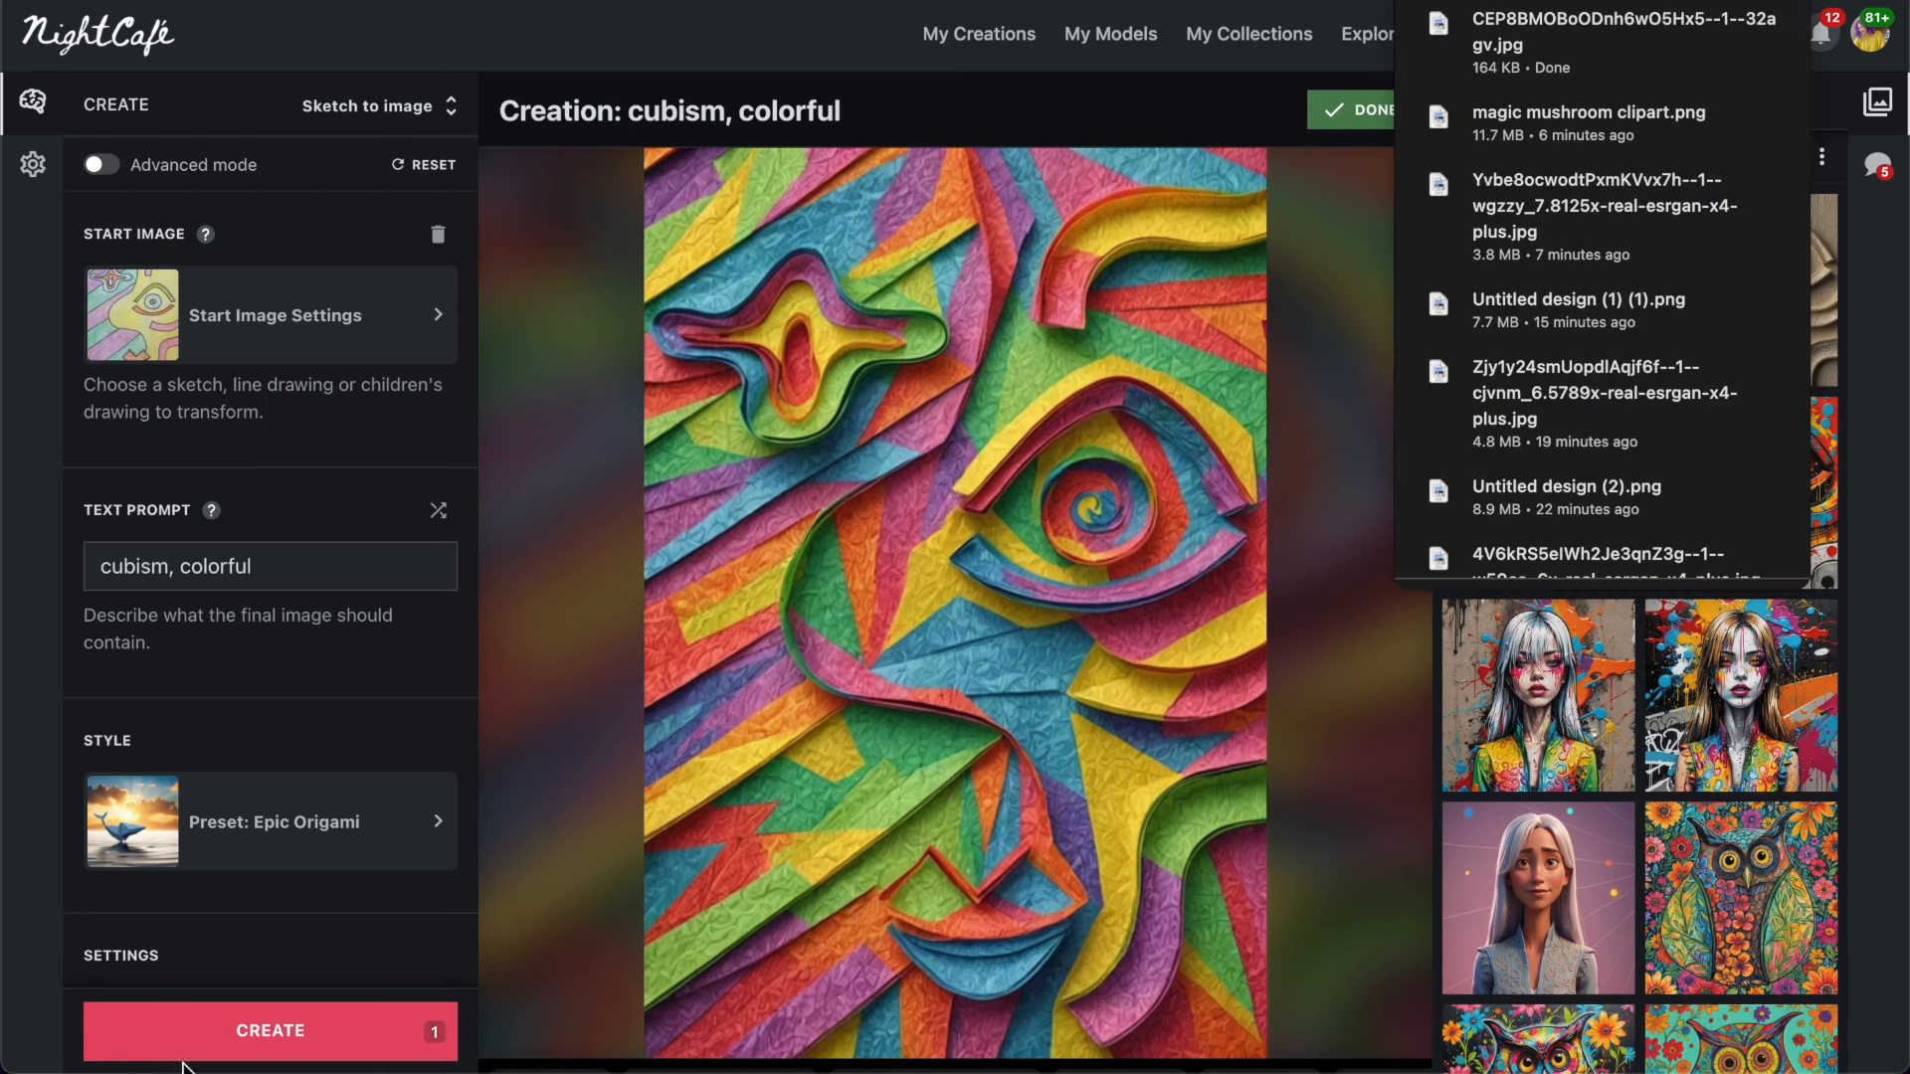
mouse_move(184, 1070)
click(170, 1000)
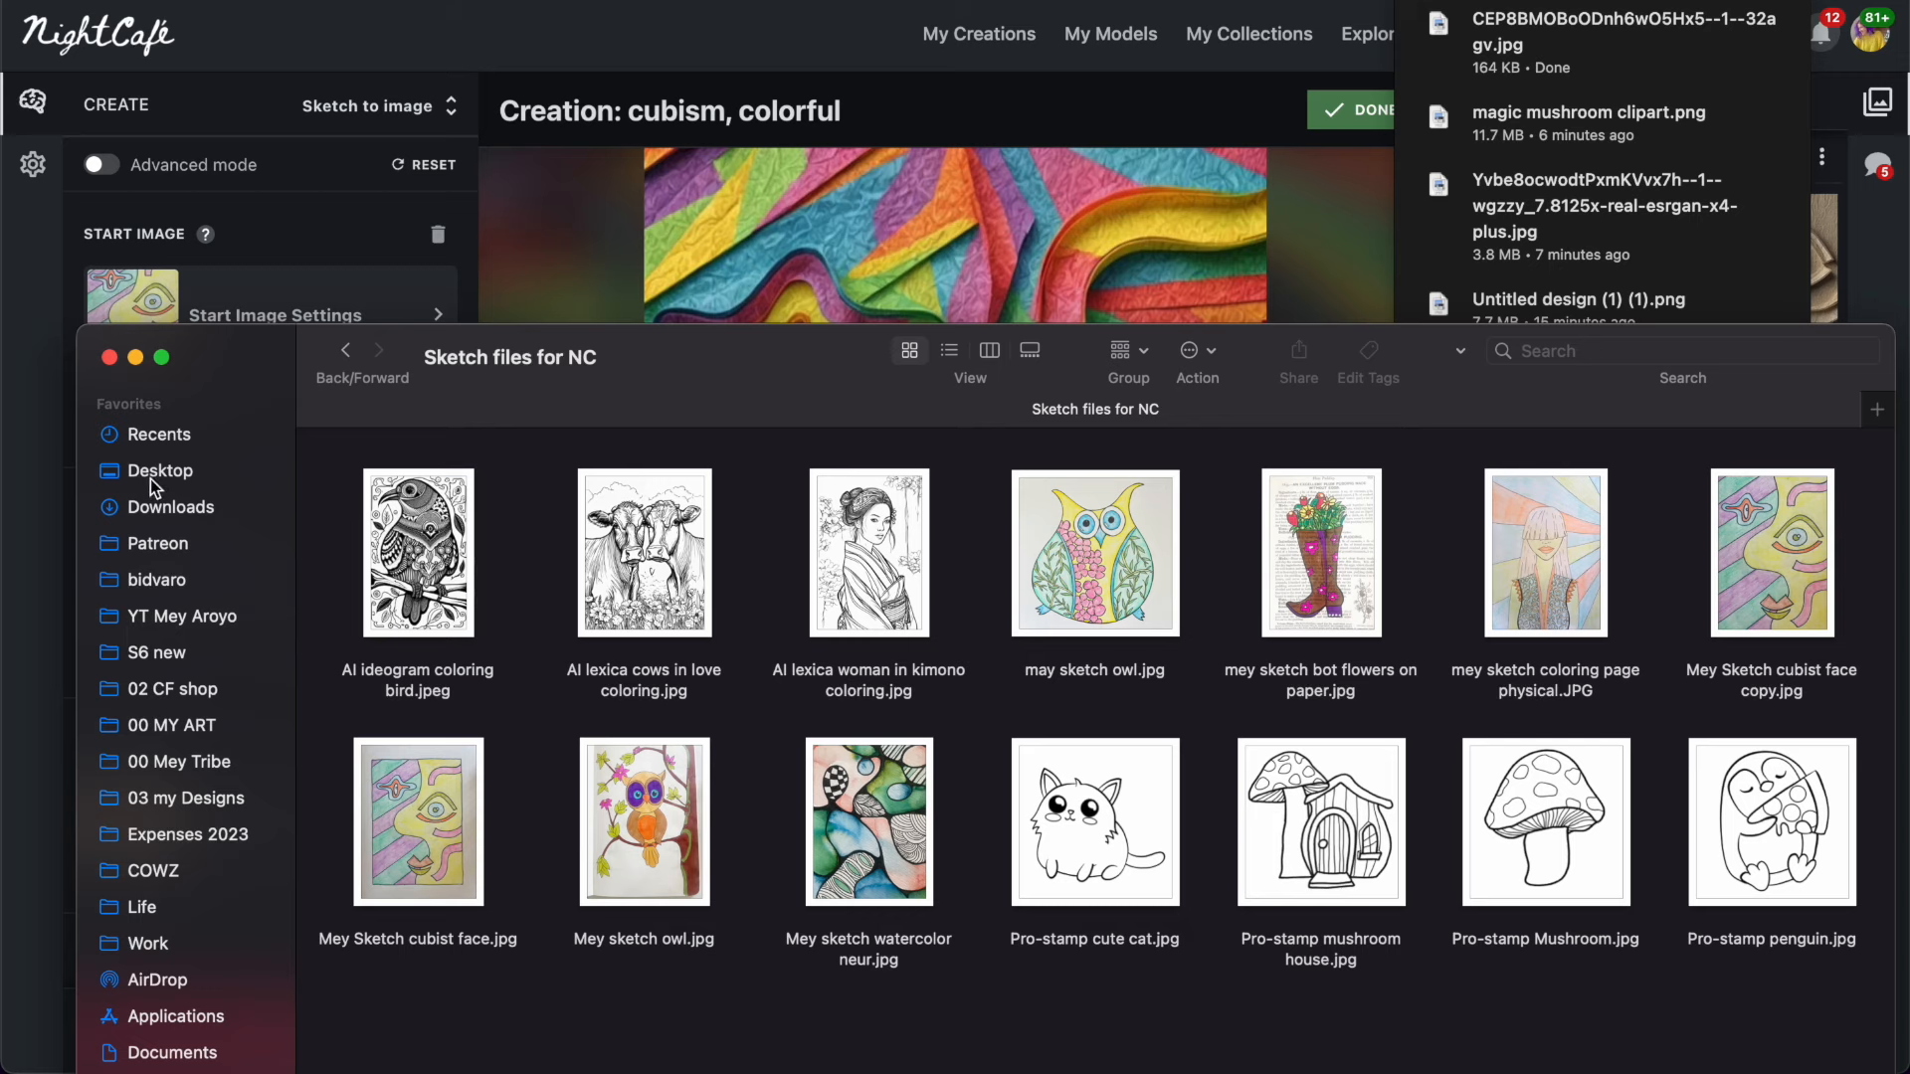
click(164, 507)
click(832, 553)
key(space)
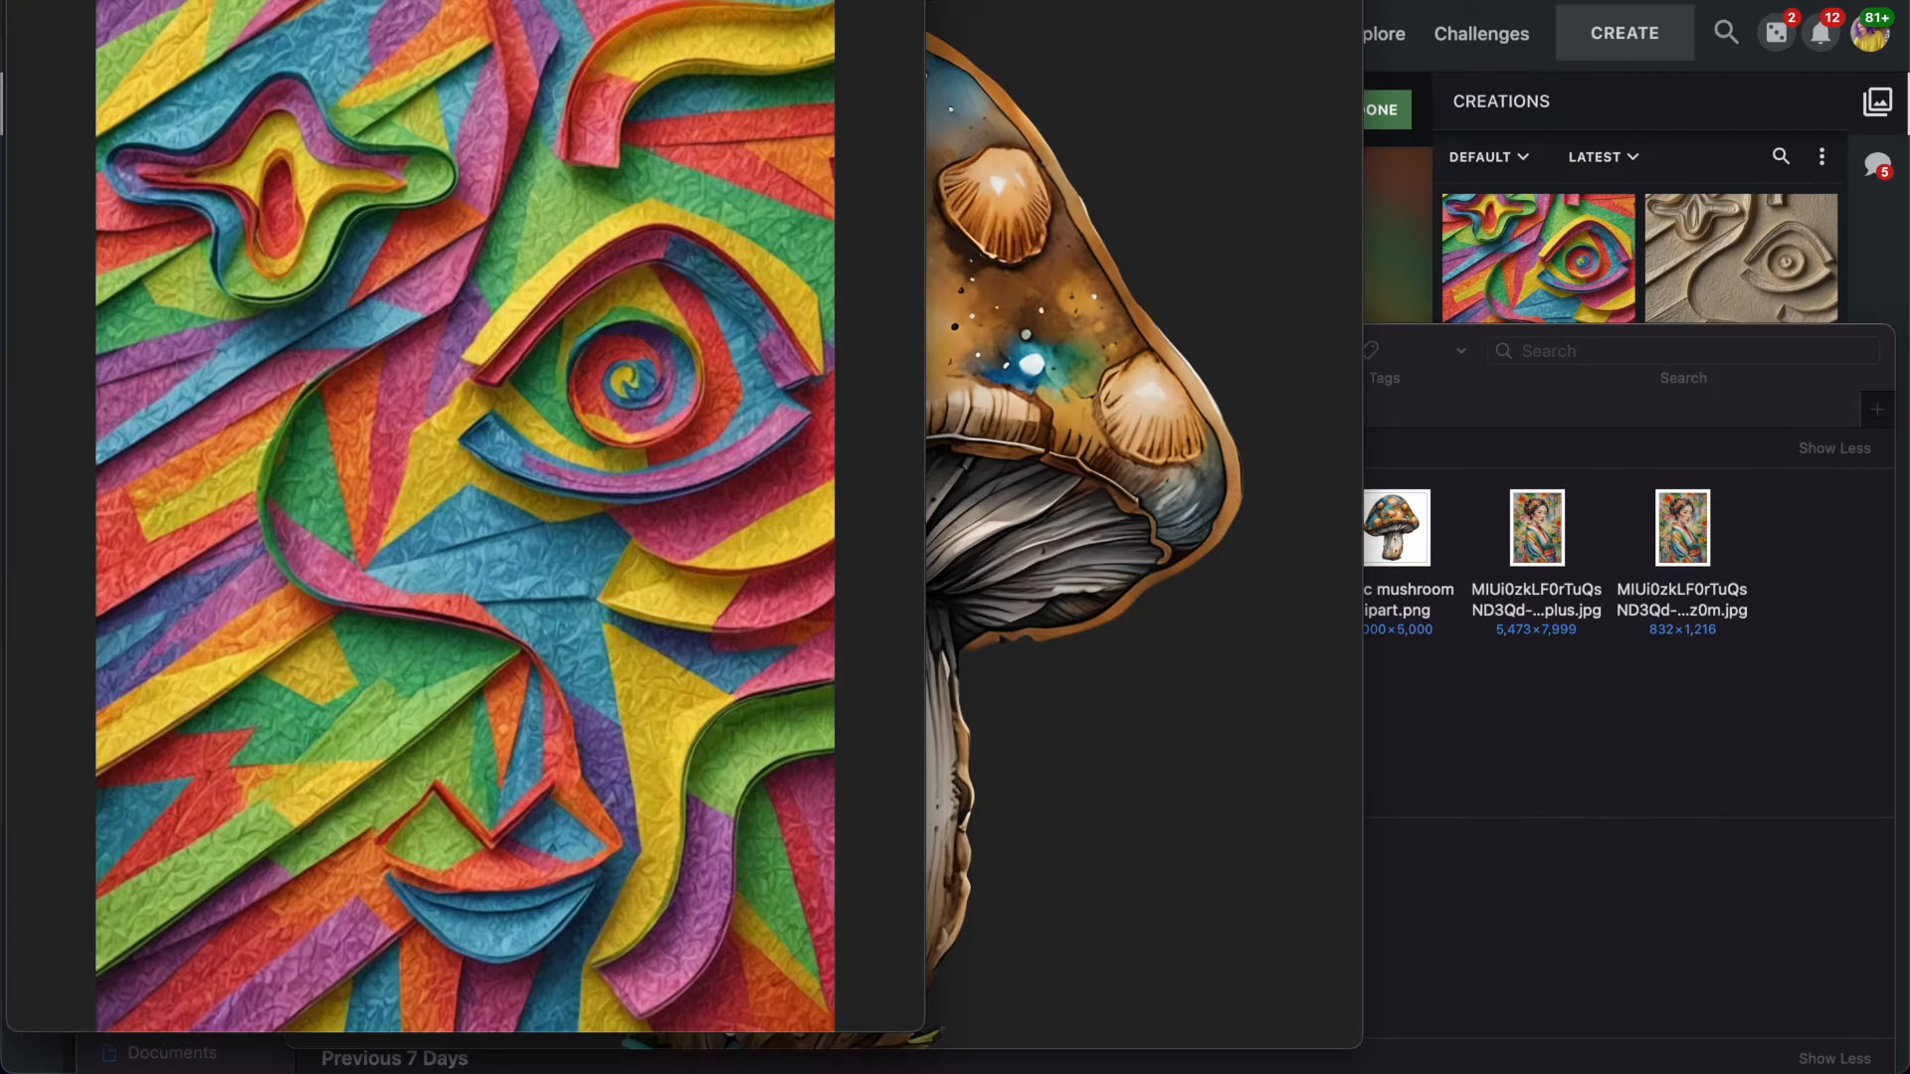
Examine the downloaded face image's pixel dimensions, close it, and return to NightCafe.
click(795, 1)
click(639, 2)
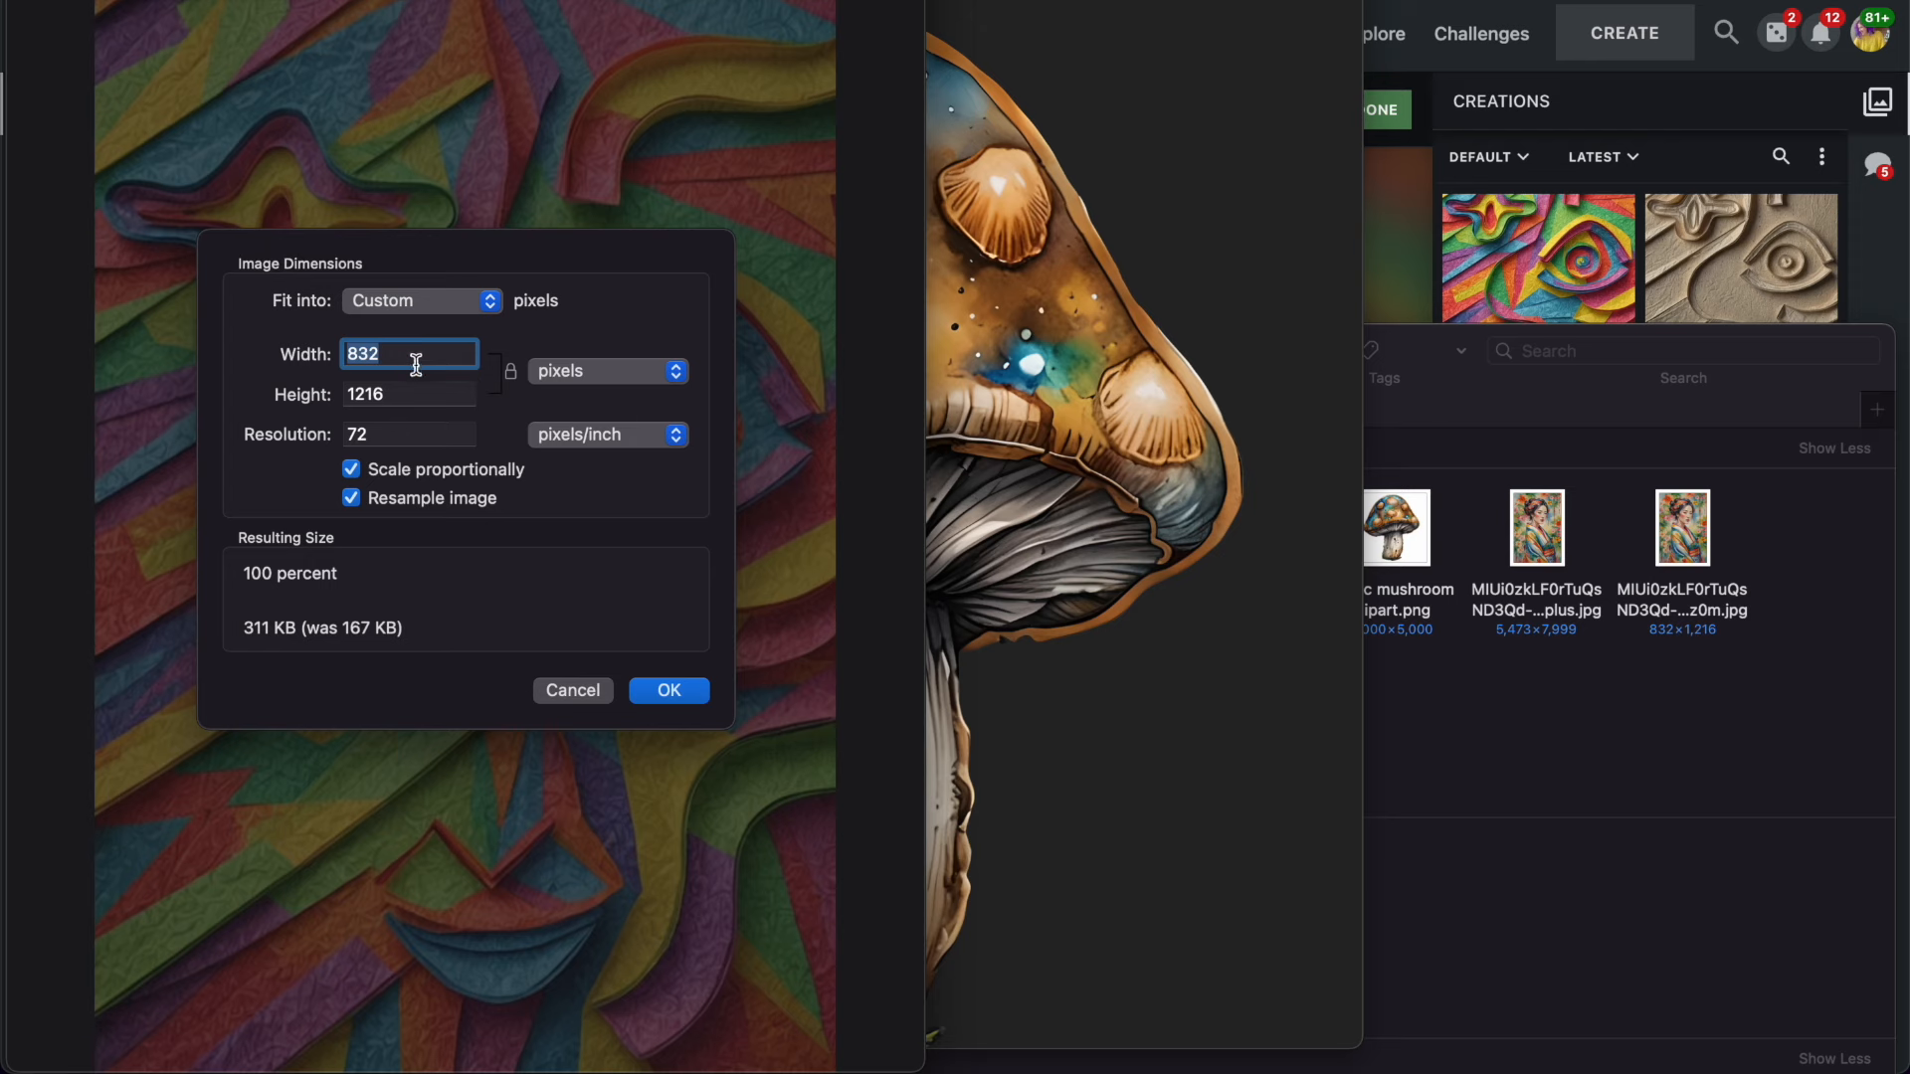
key(Return)
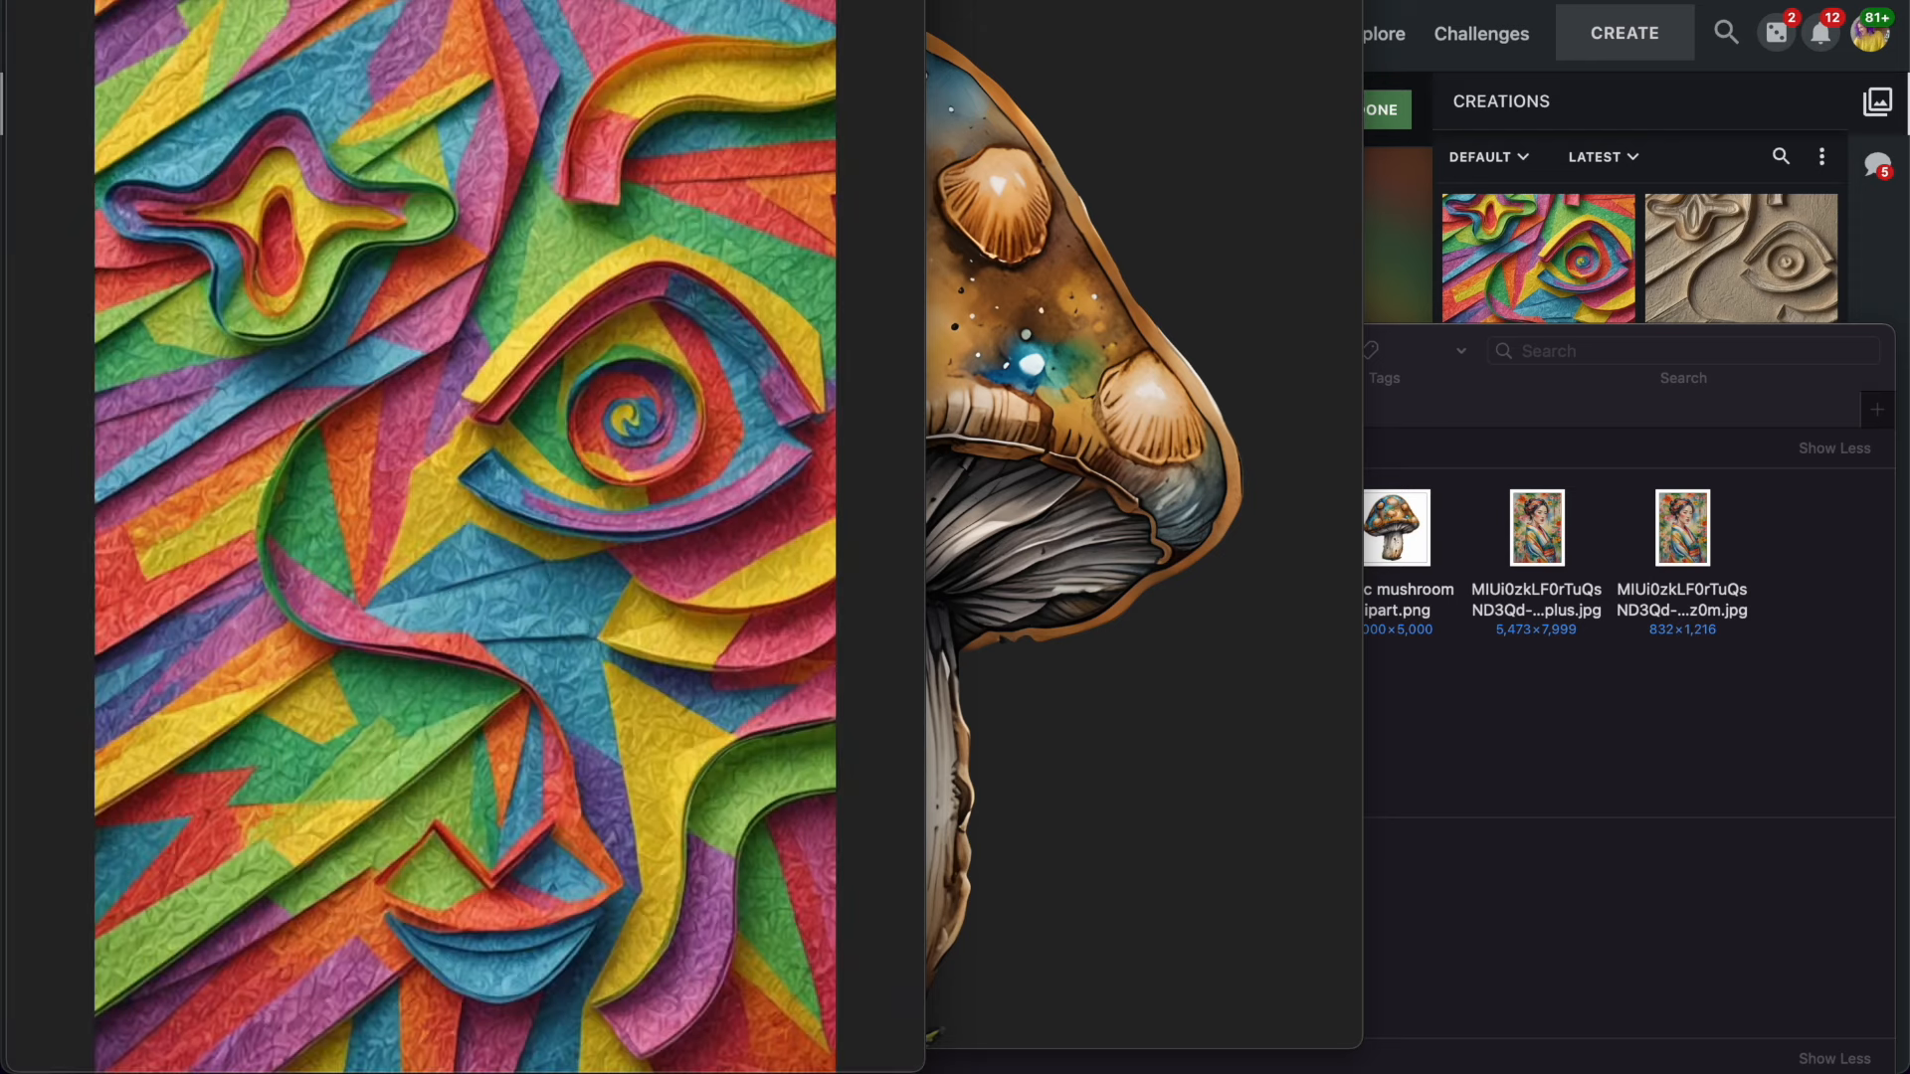
key(super+w)
key(super+w)
mouse_move(1106, 921)
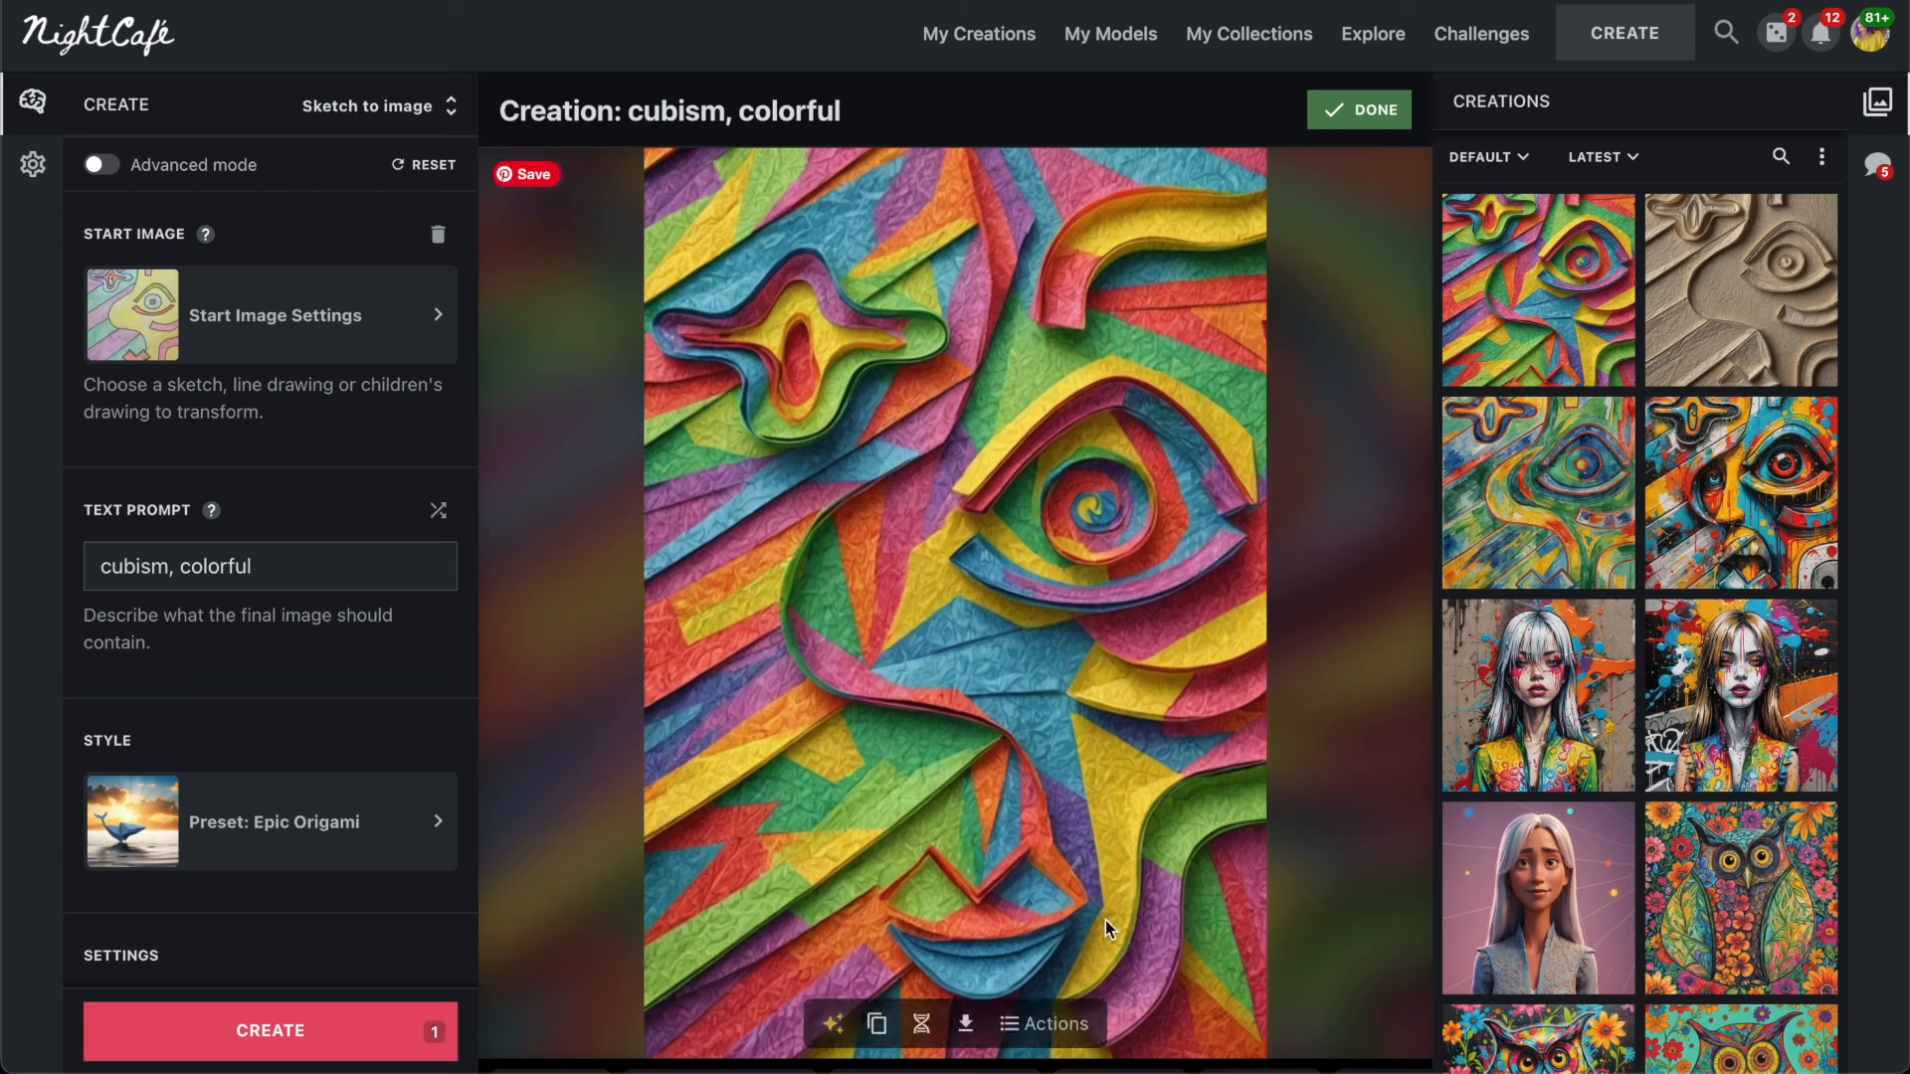
Examine the Upscale options for the colorful origami face, trying the 6.58x size, and leave without upscaling.
click(1021, 1035)
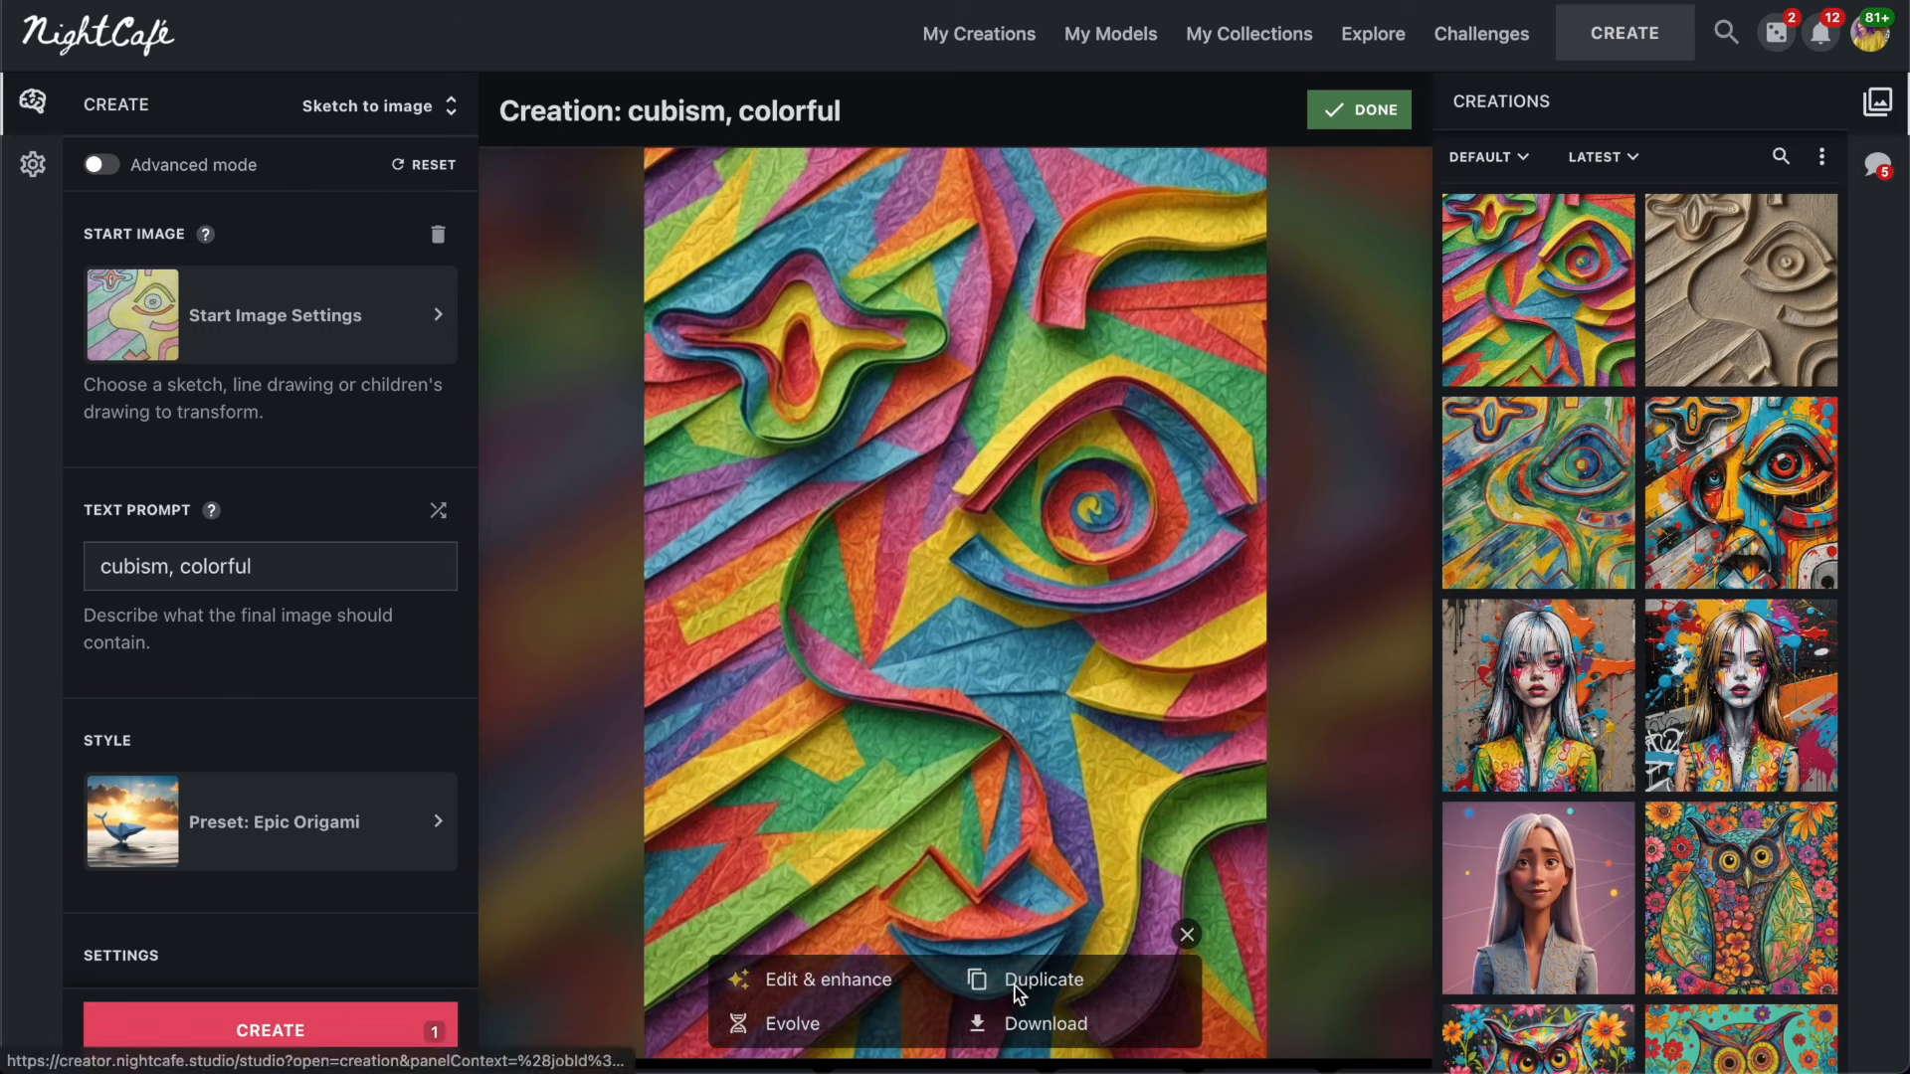
click(801, 980)
click(891, 278)
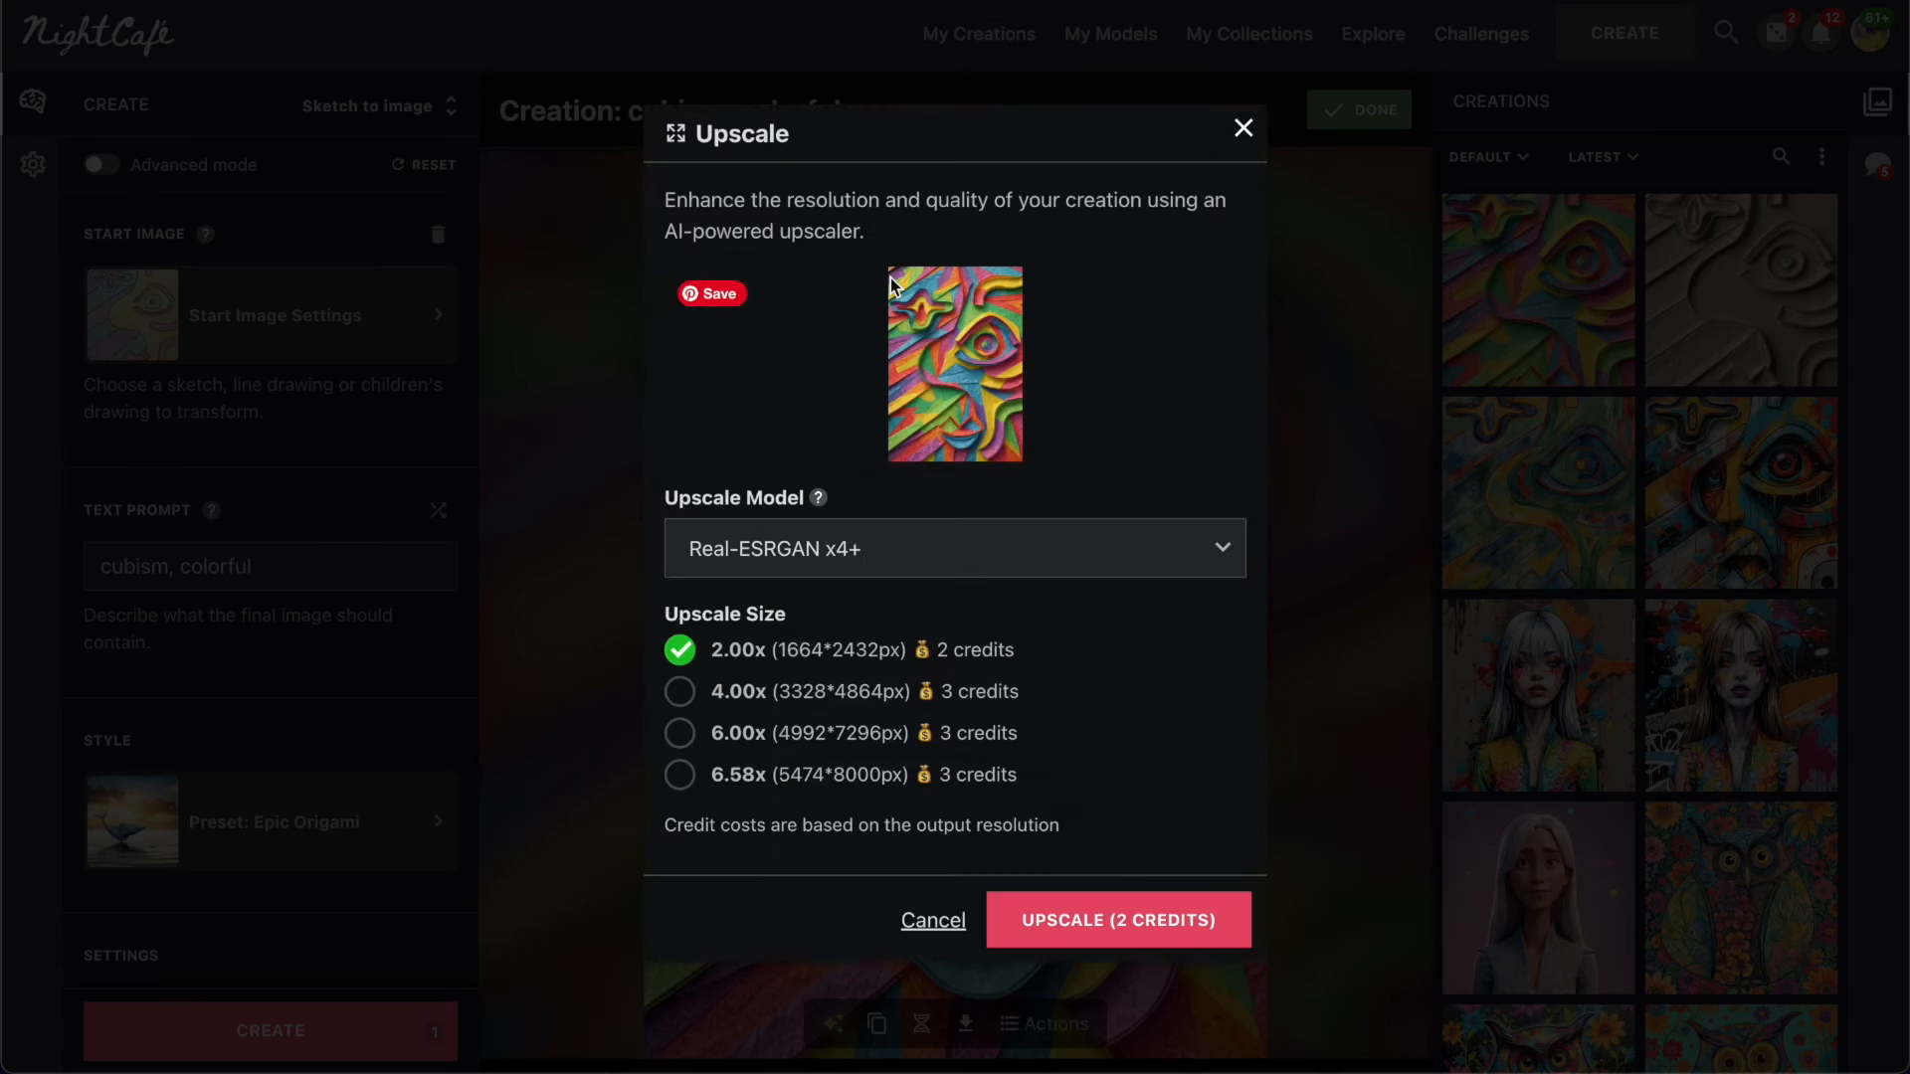
click(683, 778)
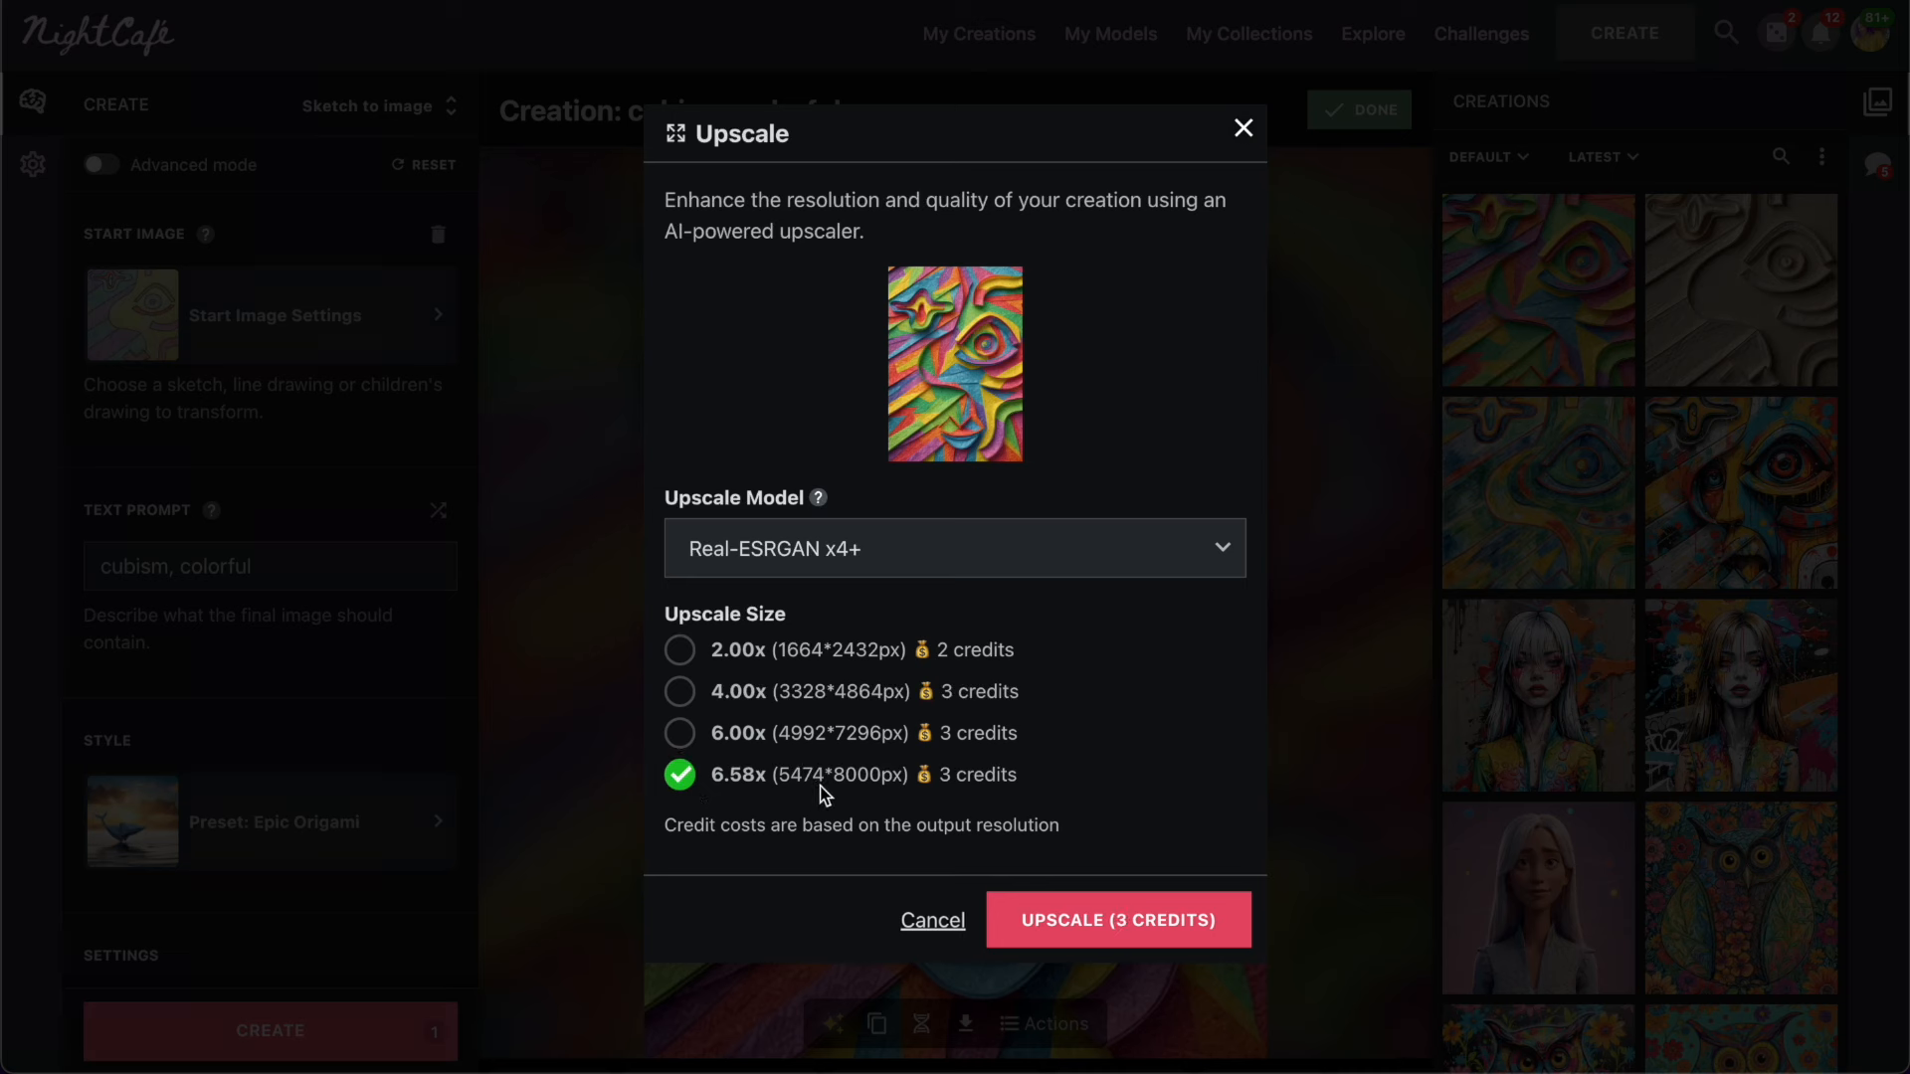
click(1243, 129)
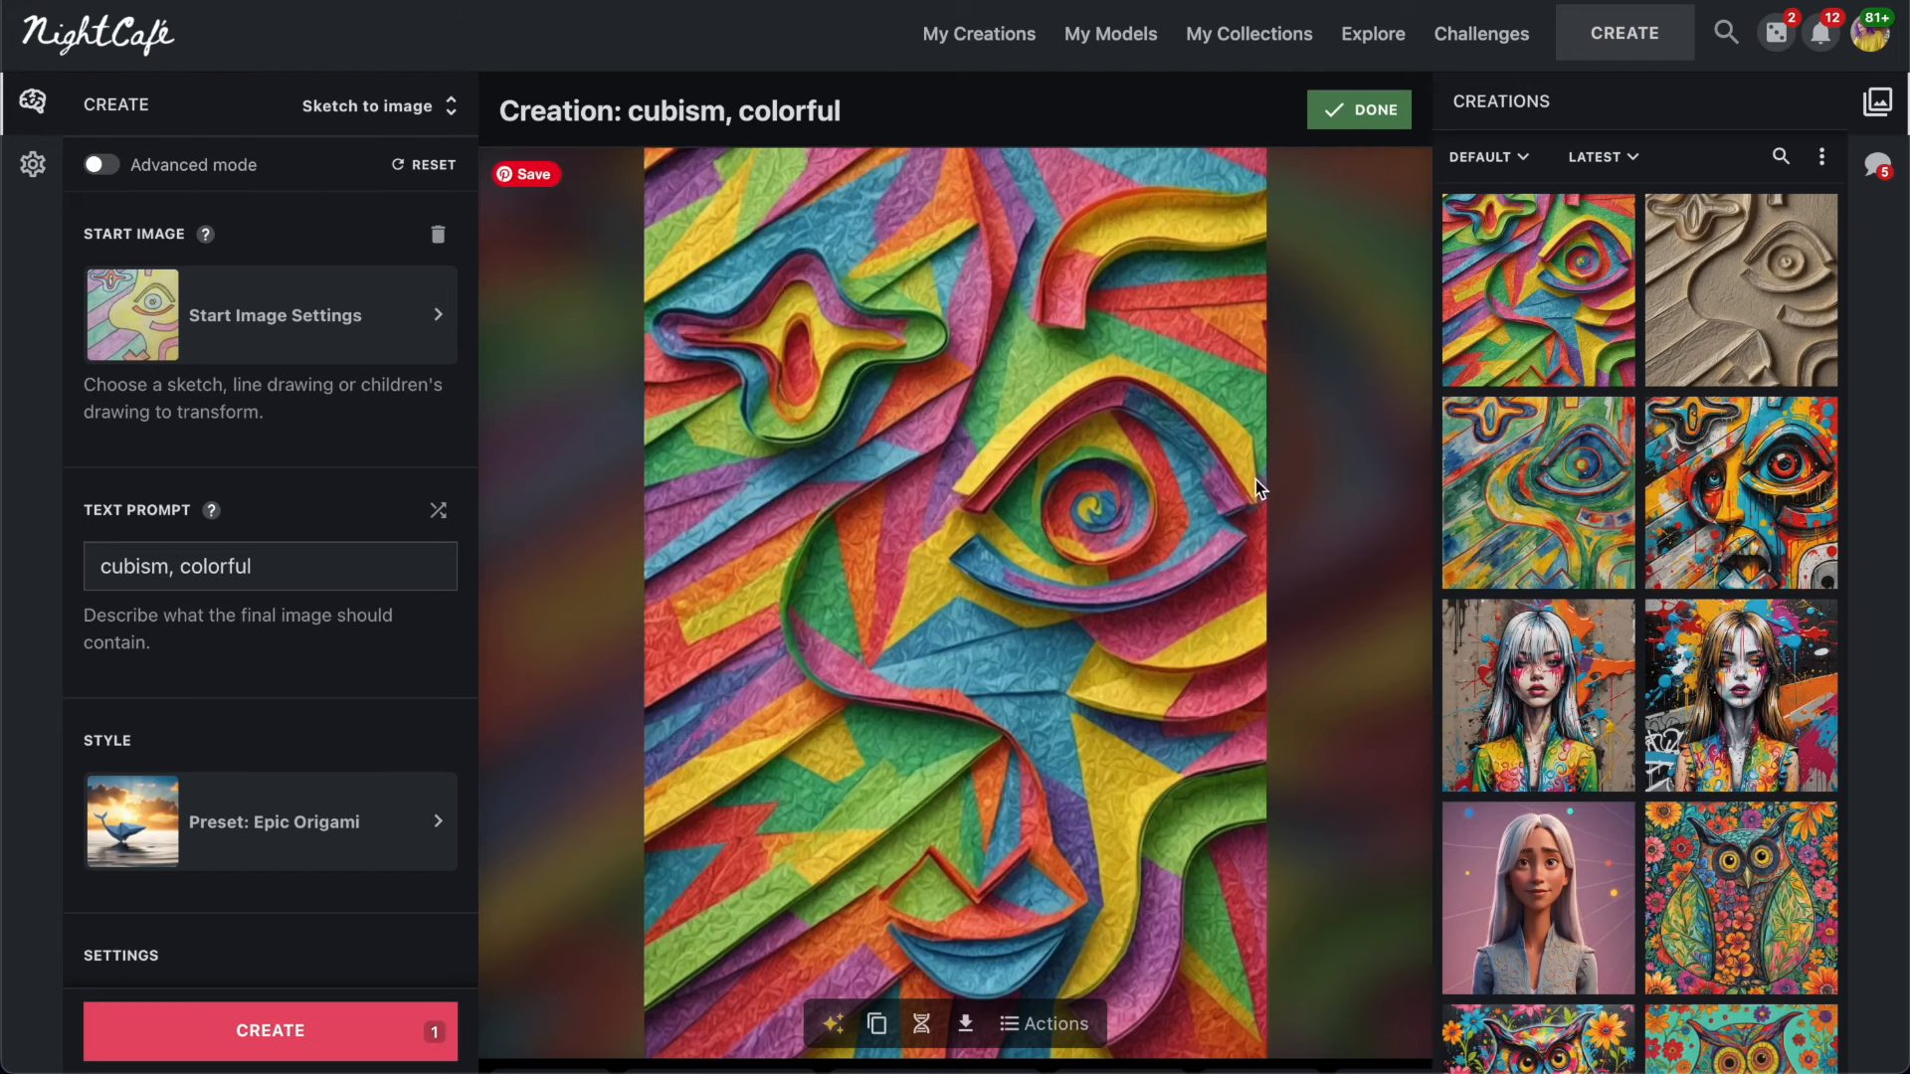
Evolve the colorful origami face with the same prompt and Epic Origami preset, and reopen the original for comparison.
click(921, 1027)
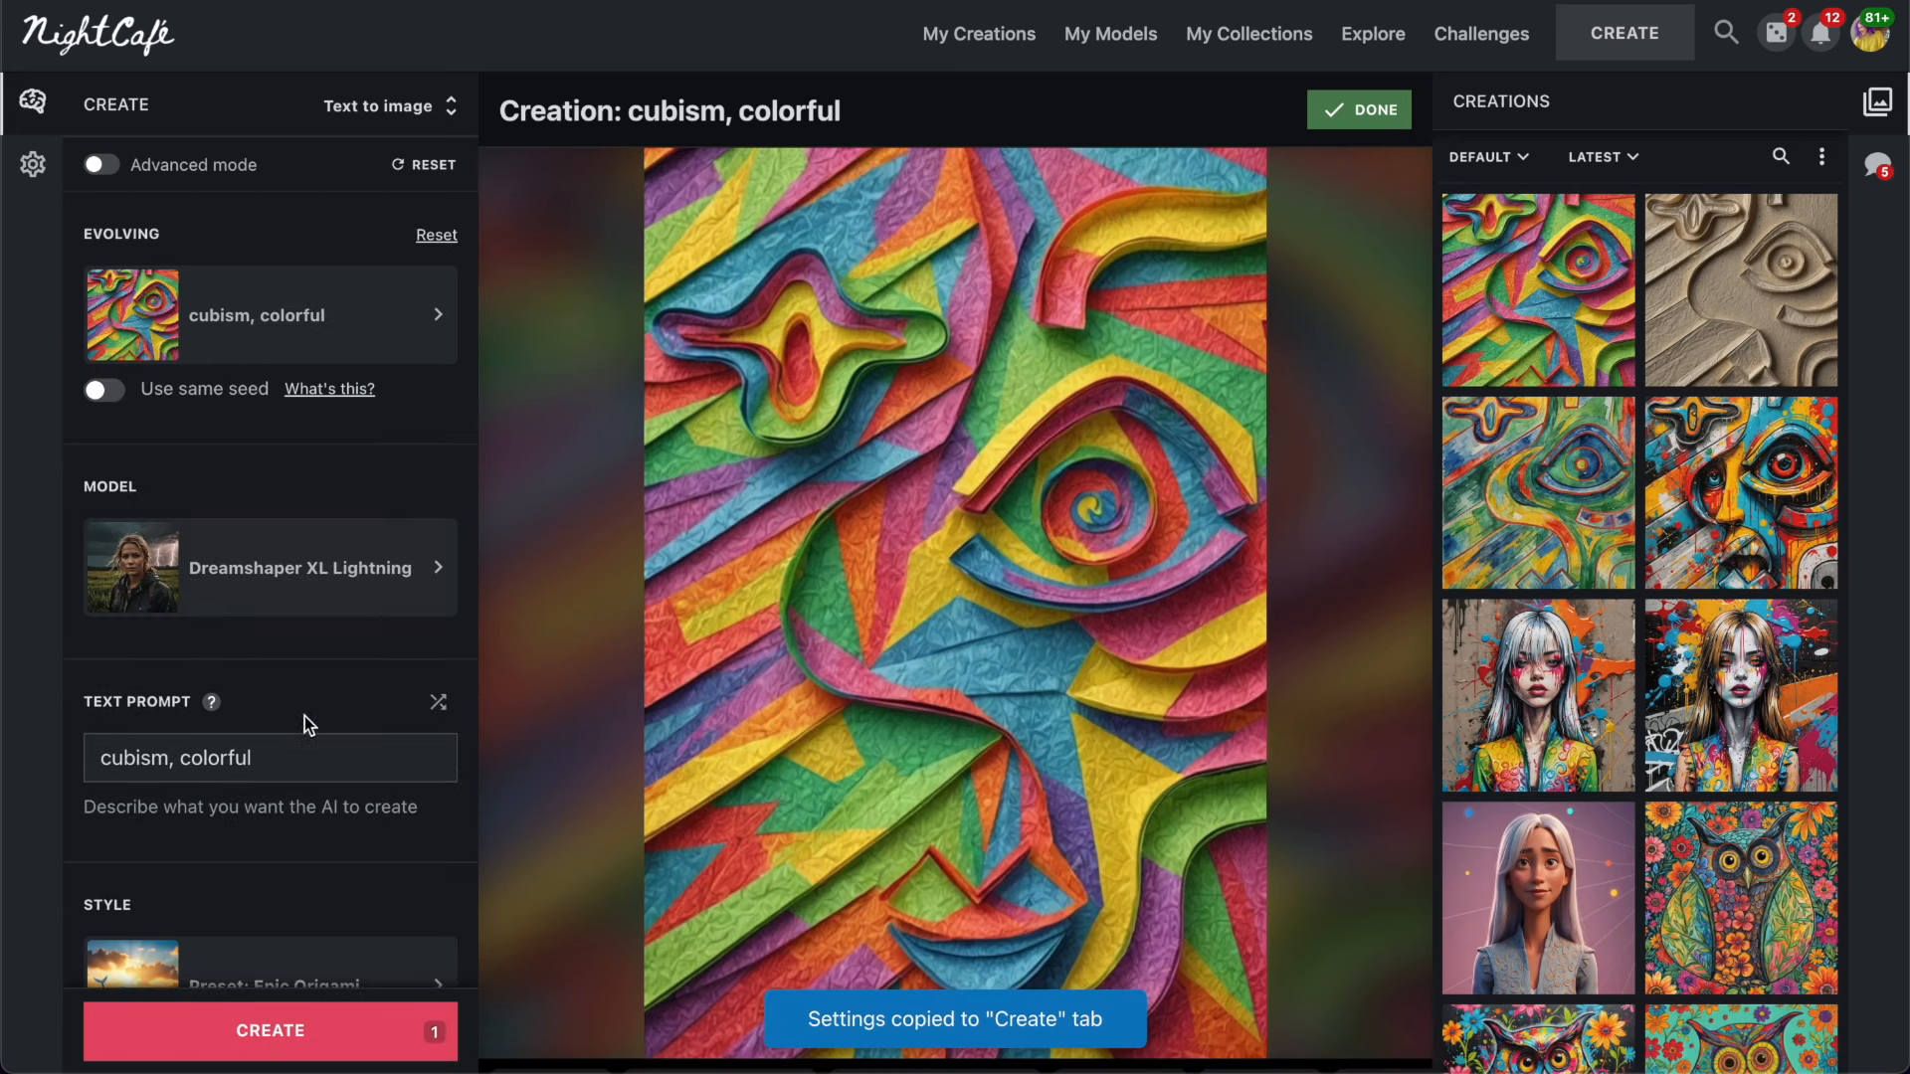
scroll(316, 587, down, 10)
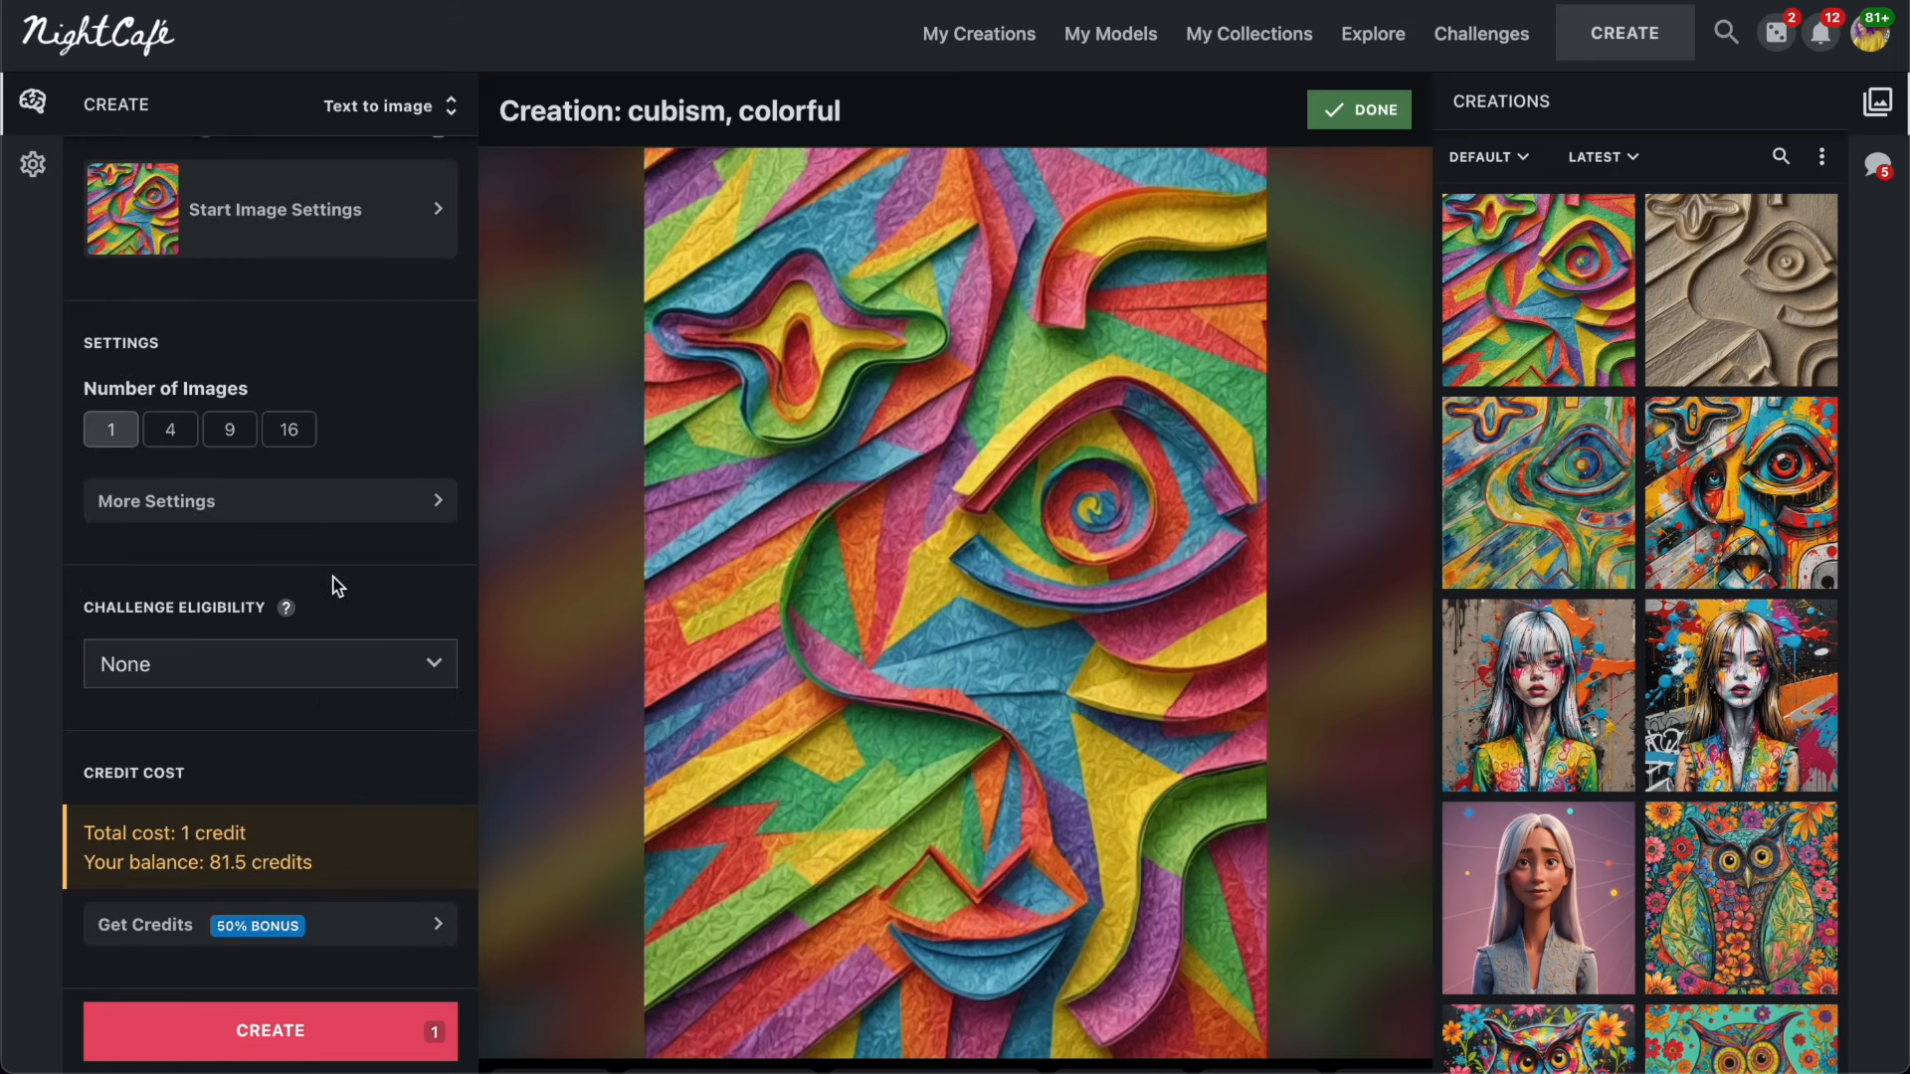
scroll(332, 577, up, 8)
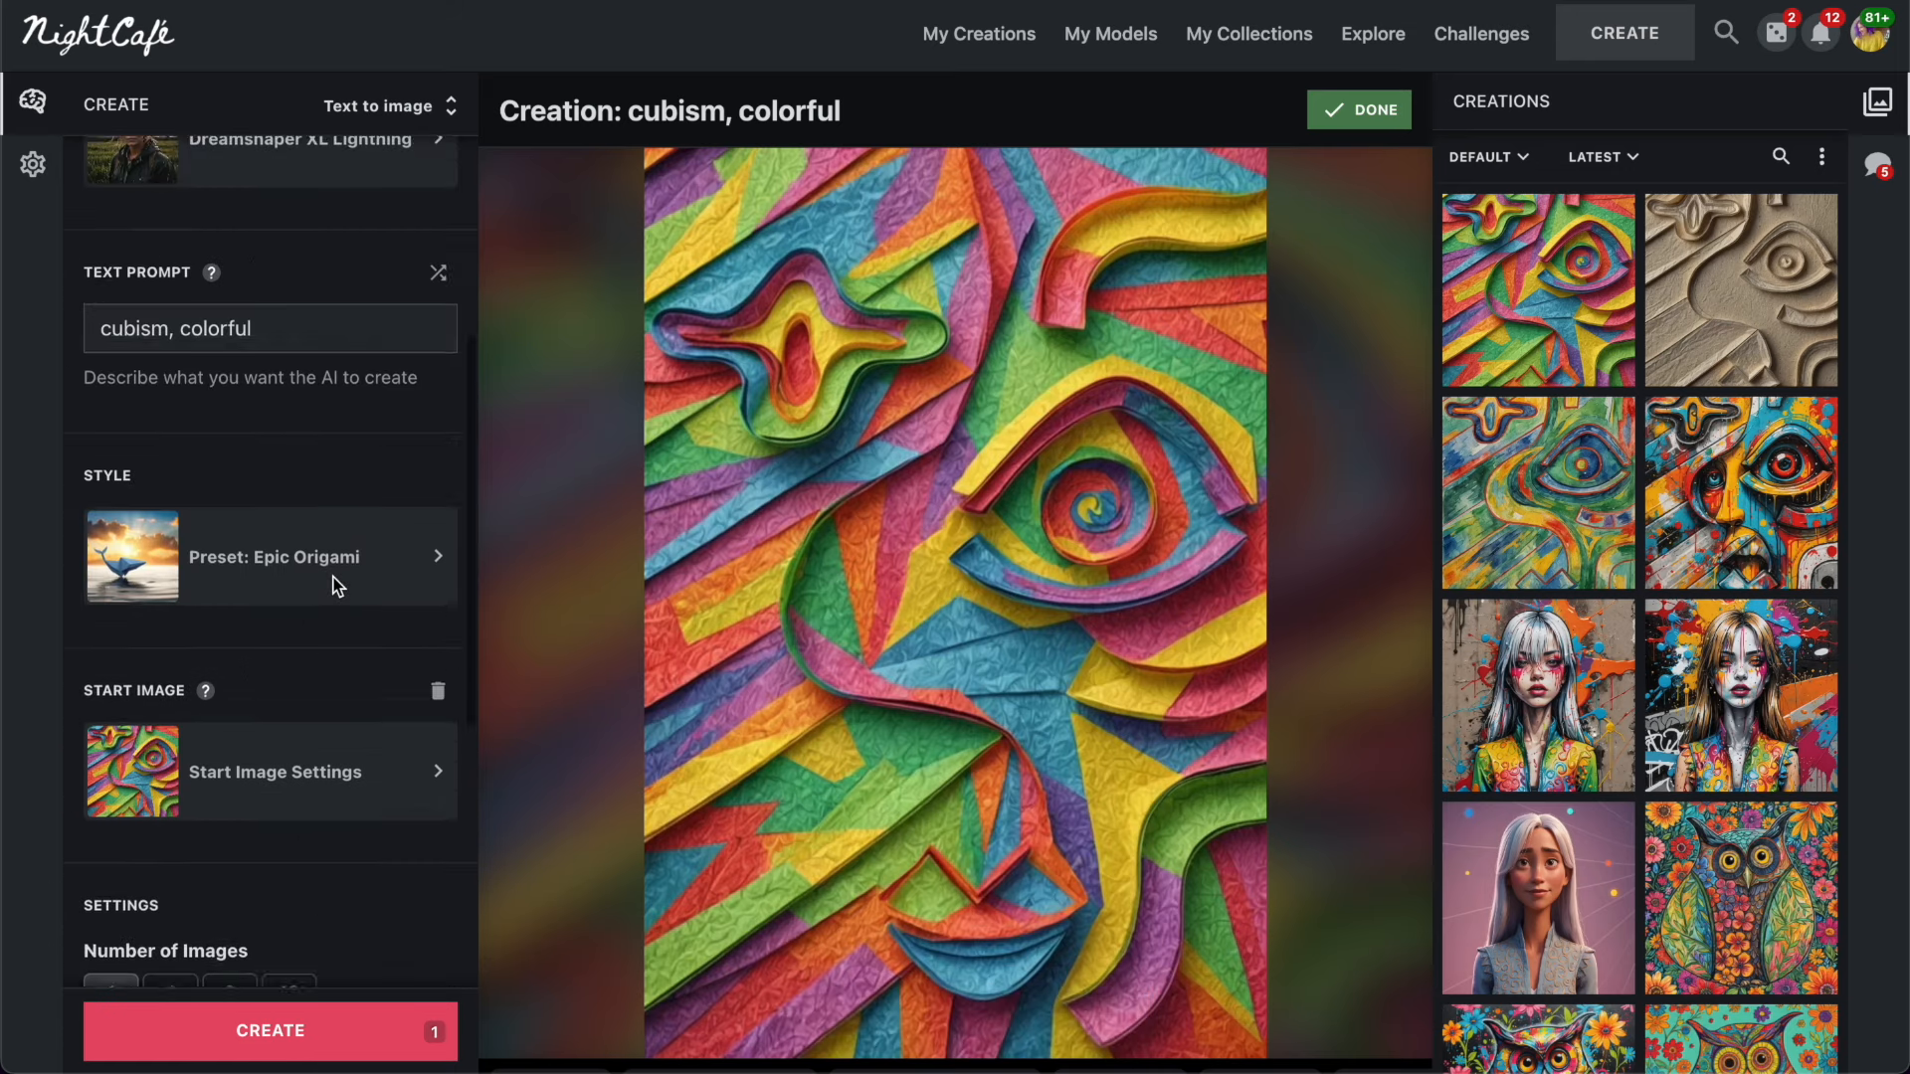
click(294, 1042)
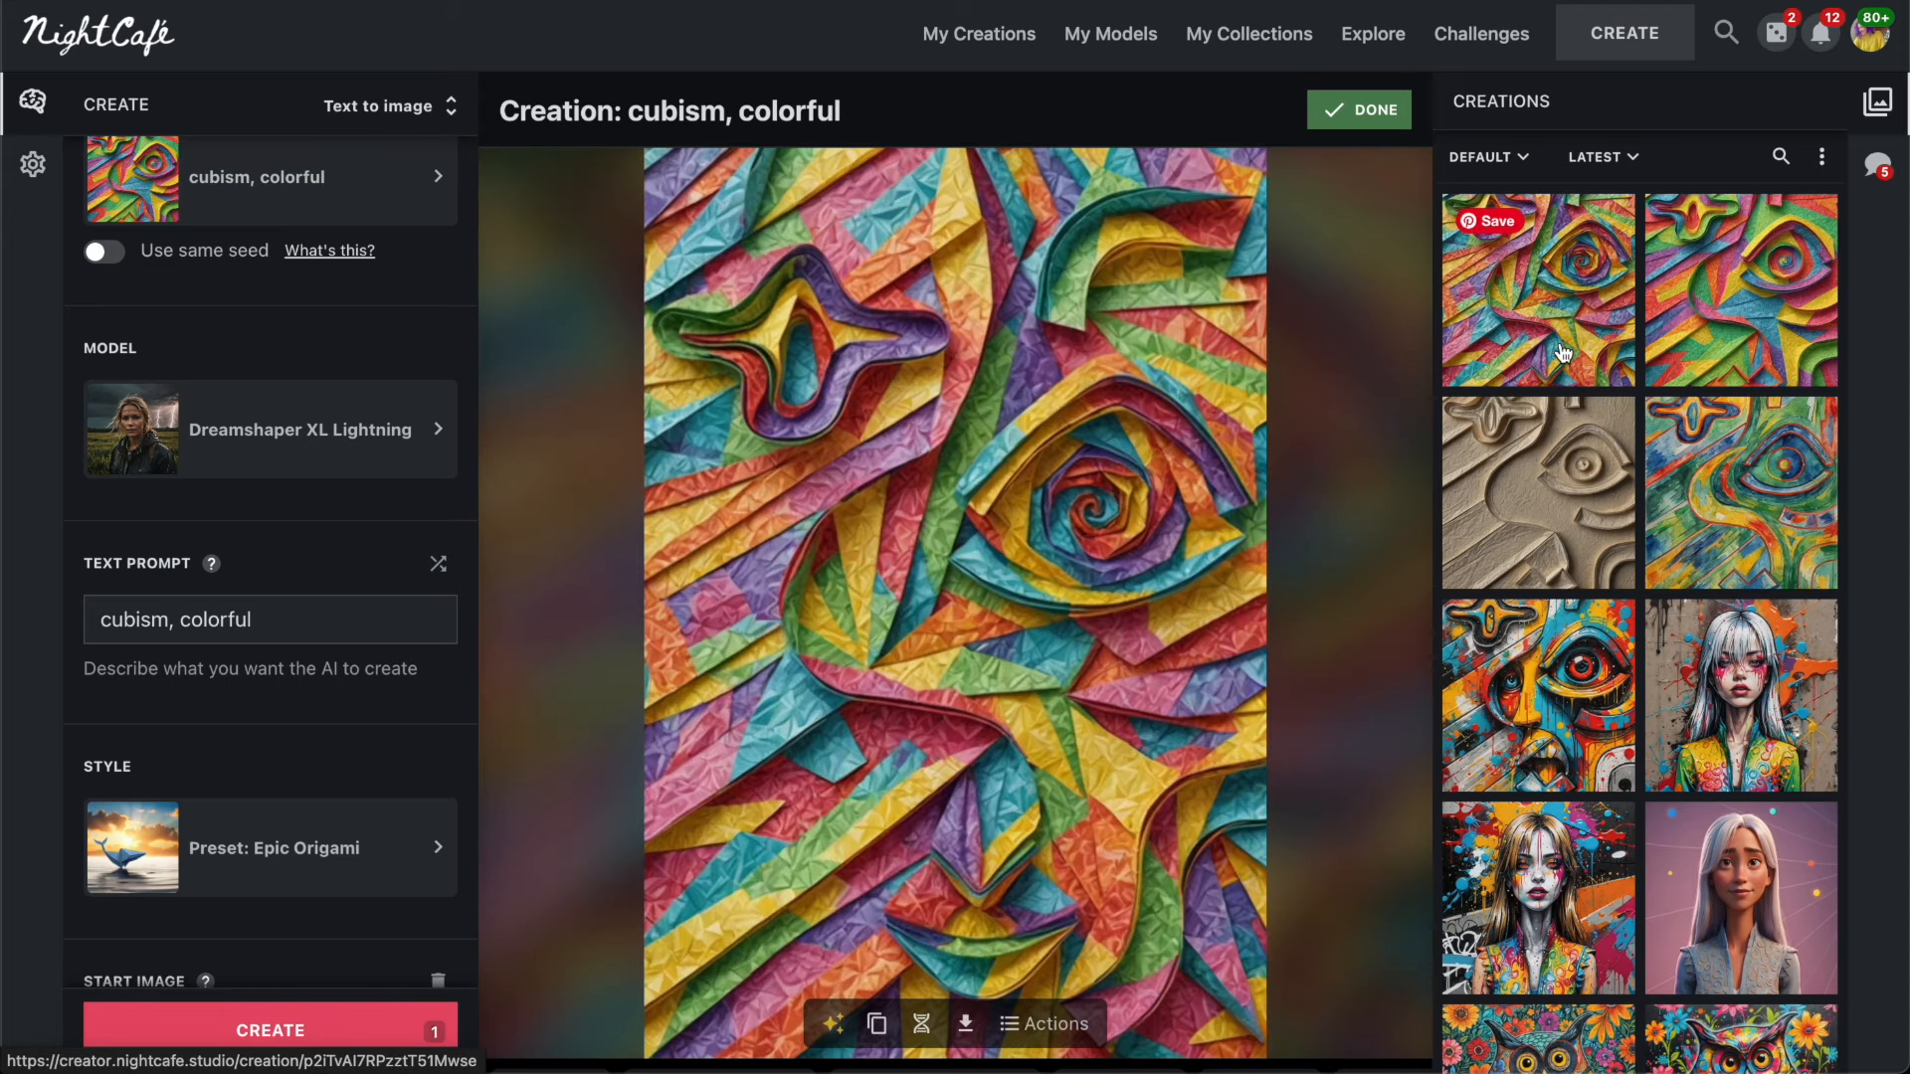
click(1697, 338)
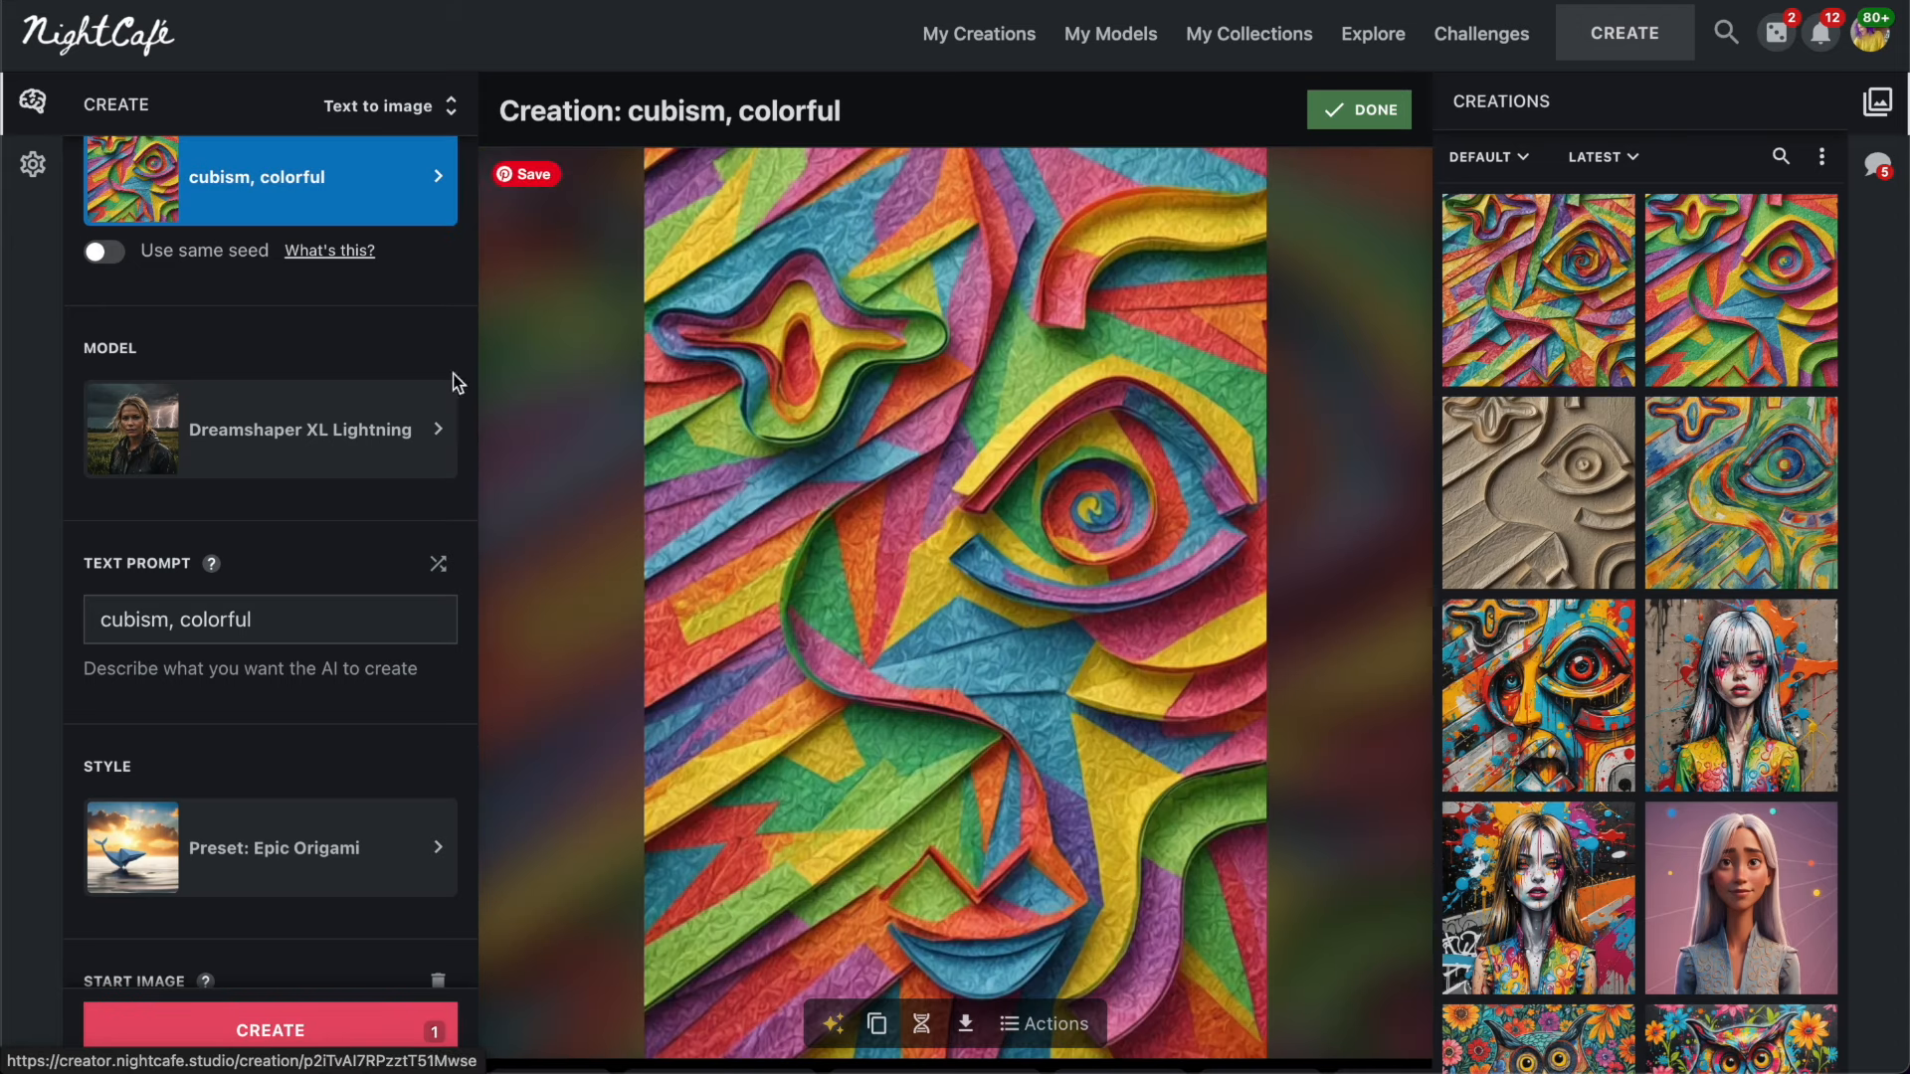
Switch back to Sketch to image and replace the start image with the line drawing of a woman with wavy hair.
click(370, 108)
click(1317, 341)
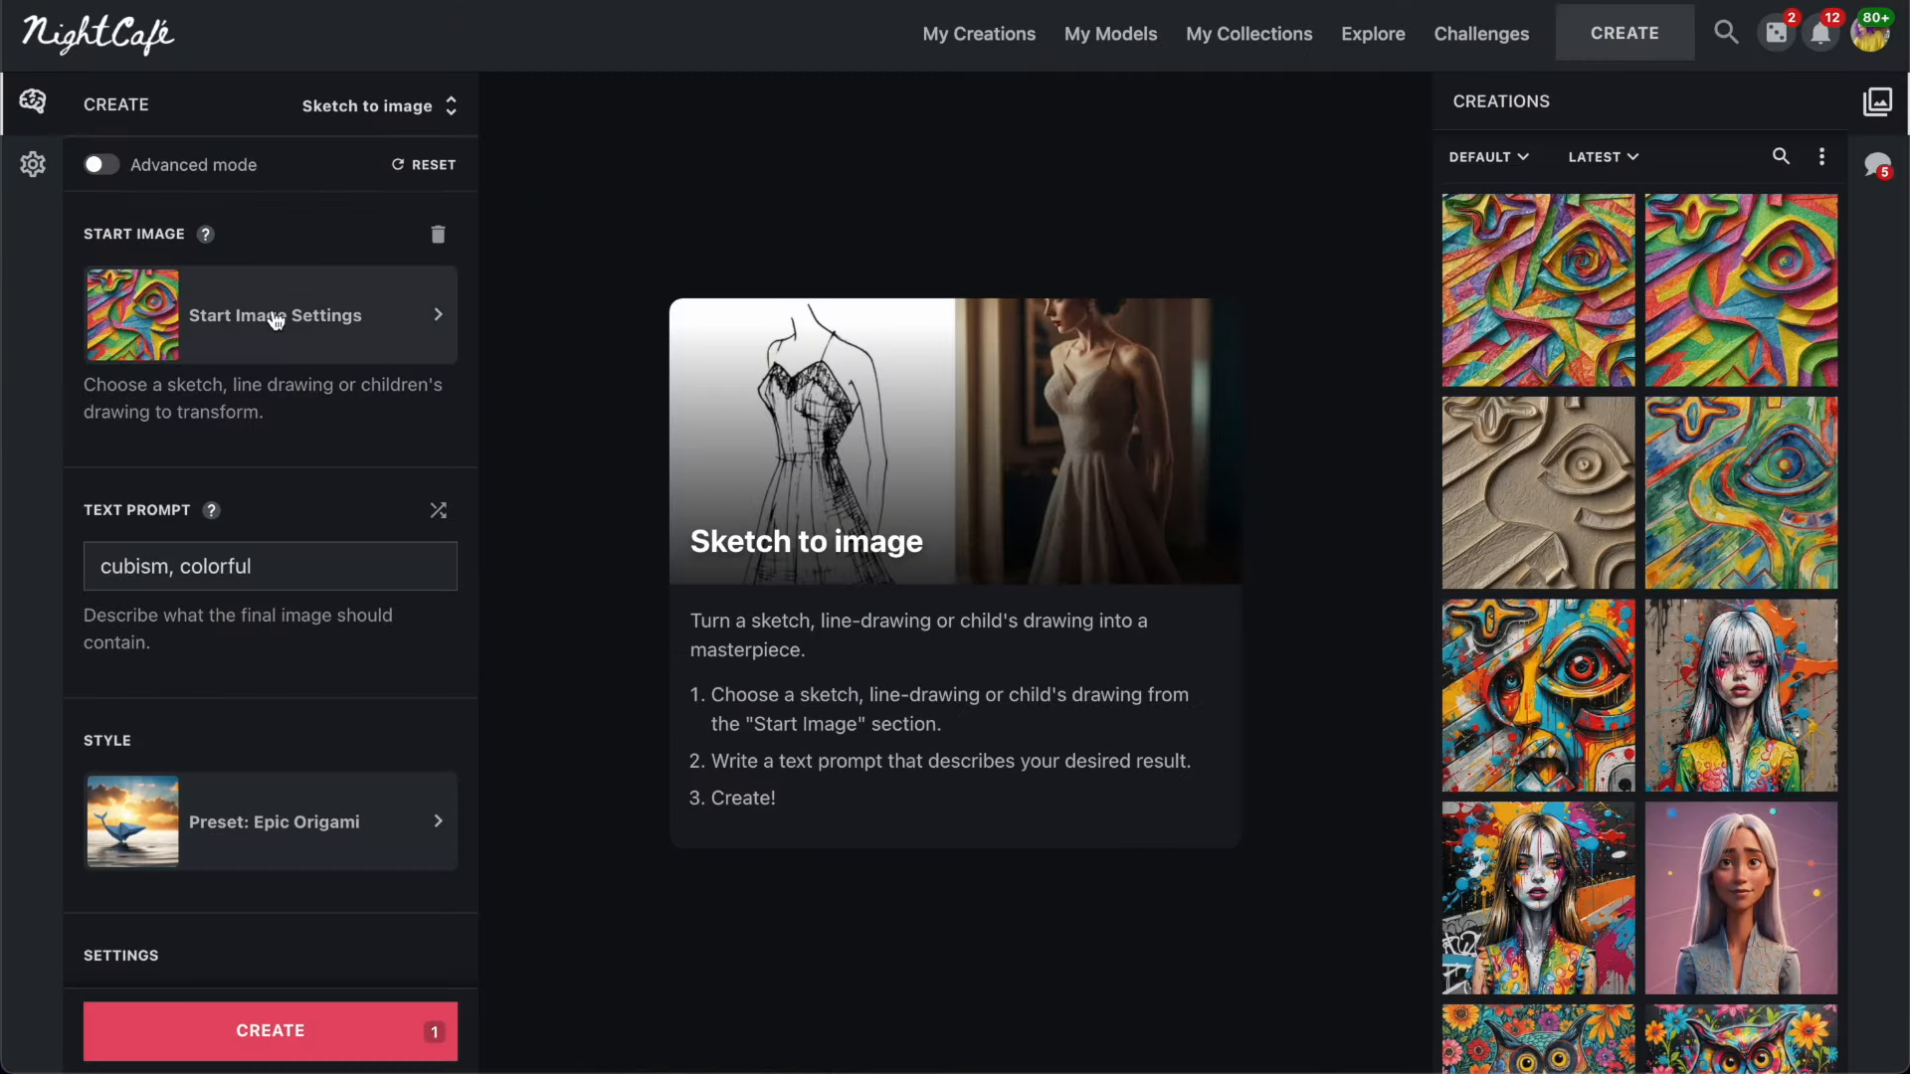
click(343, 316)
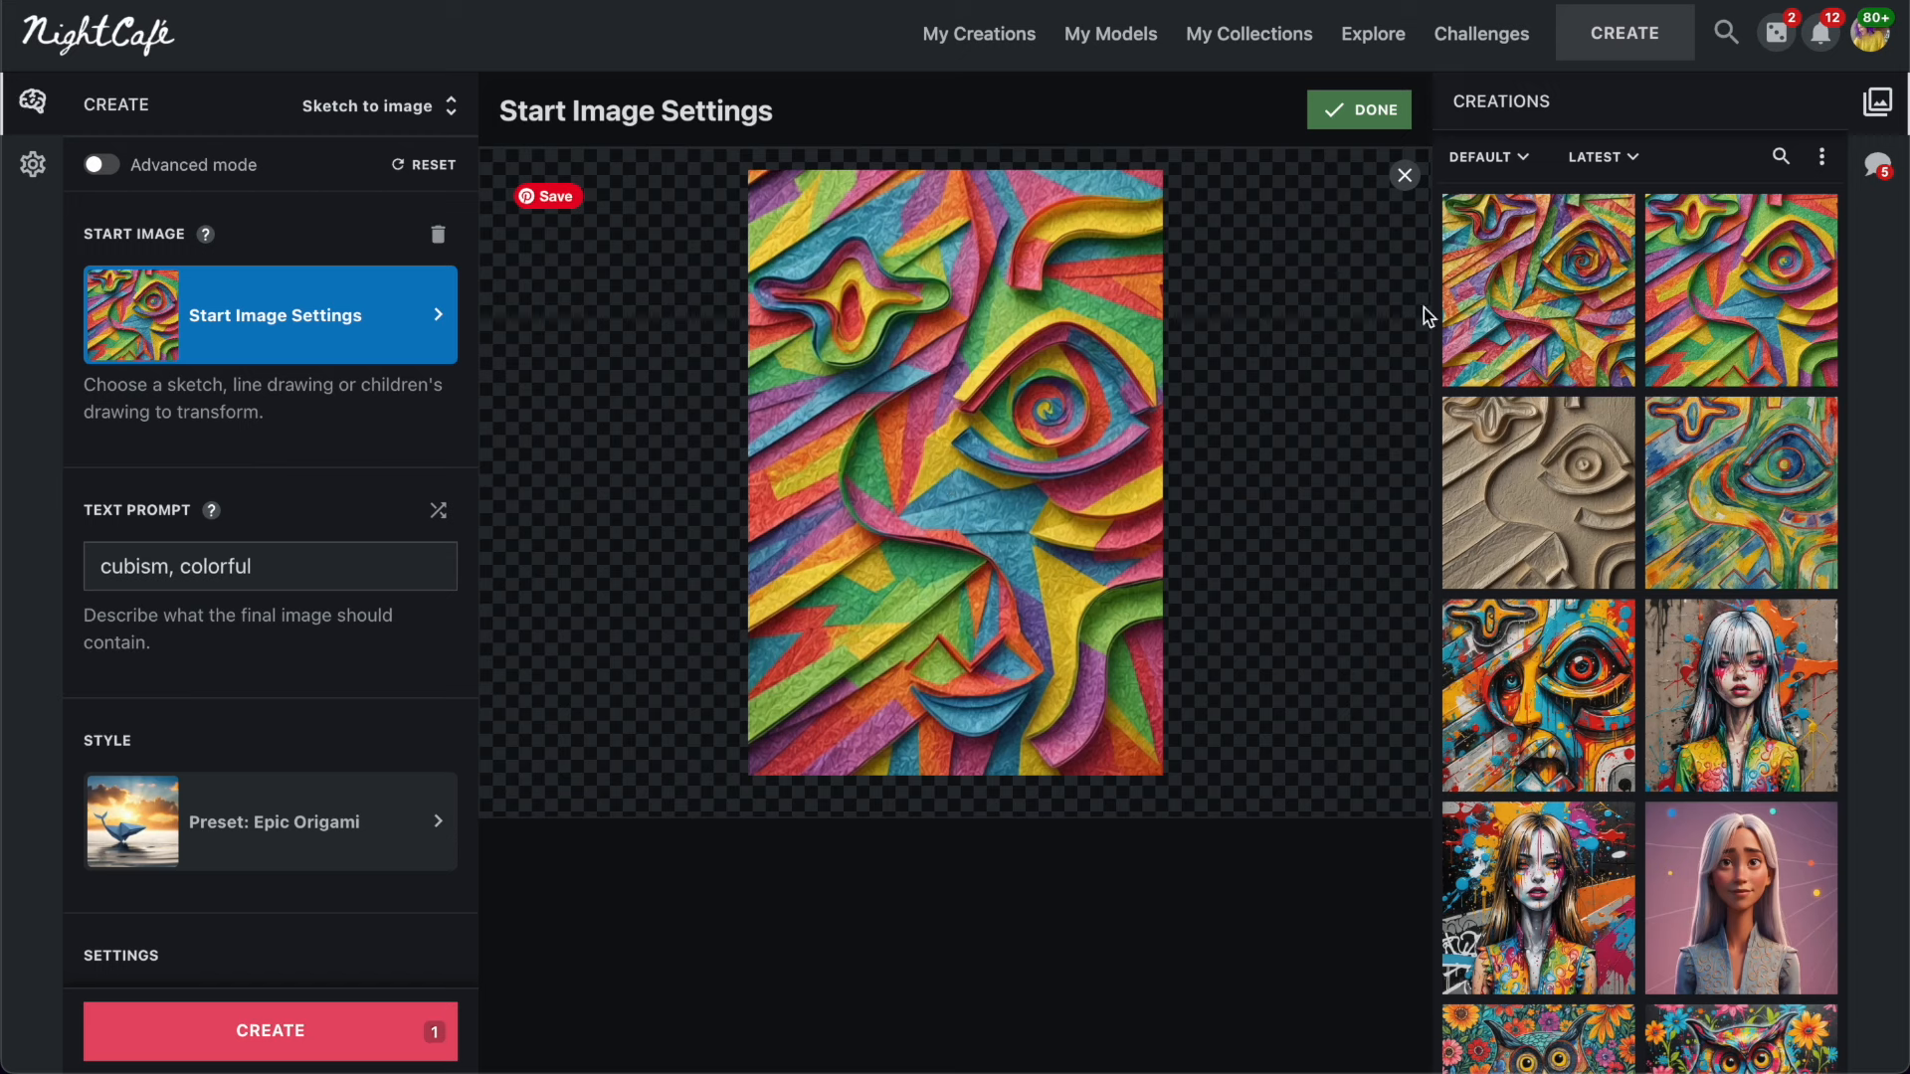
click(1405, 177)
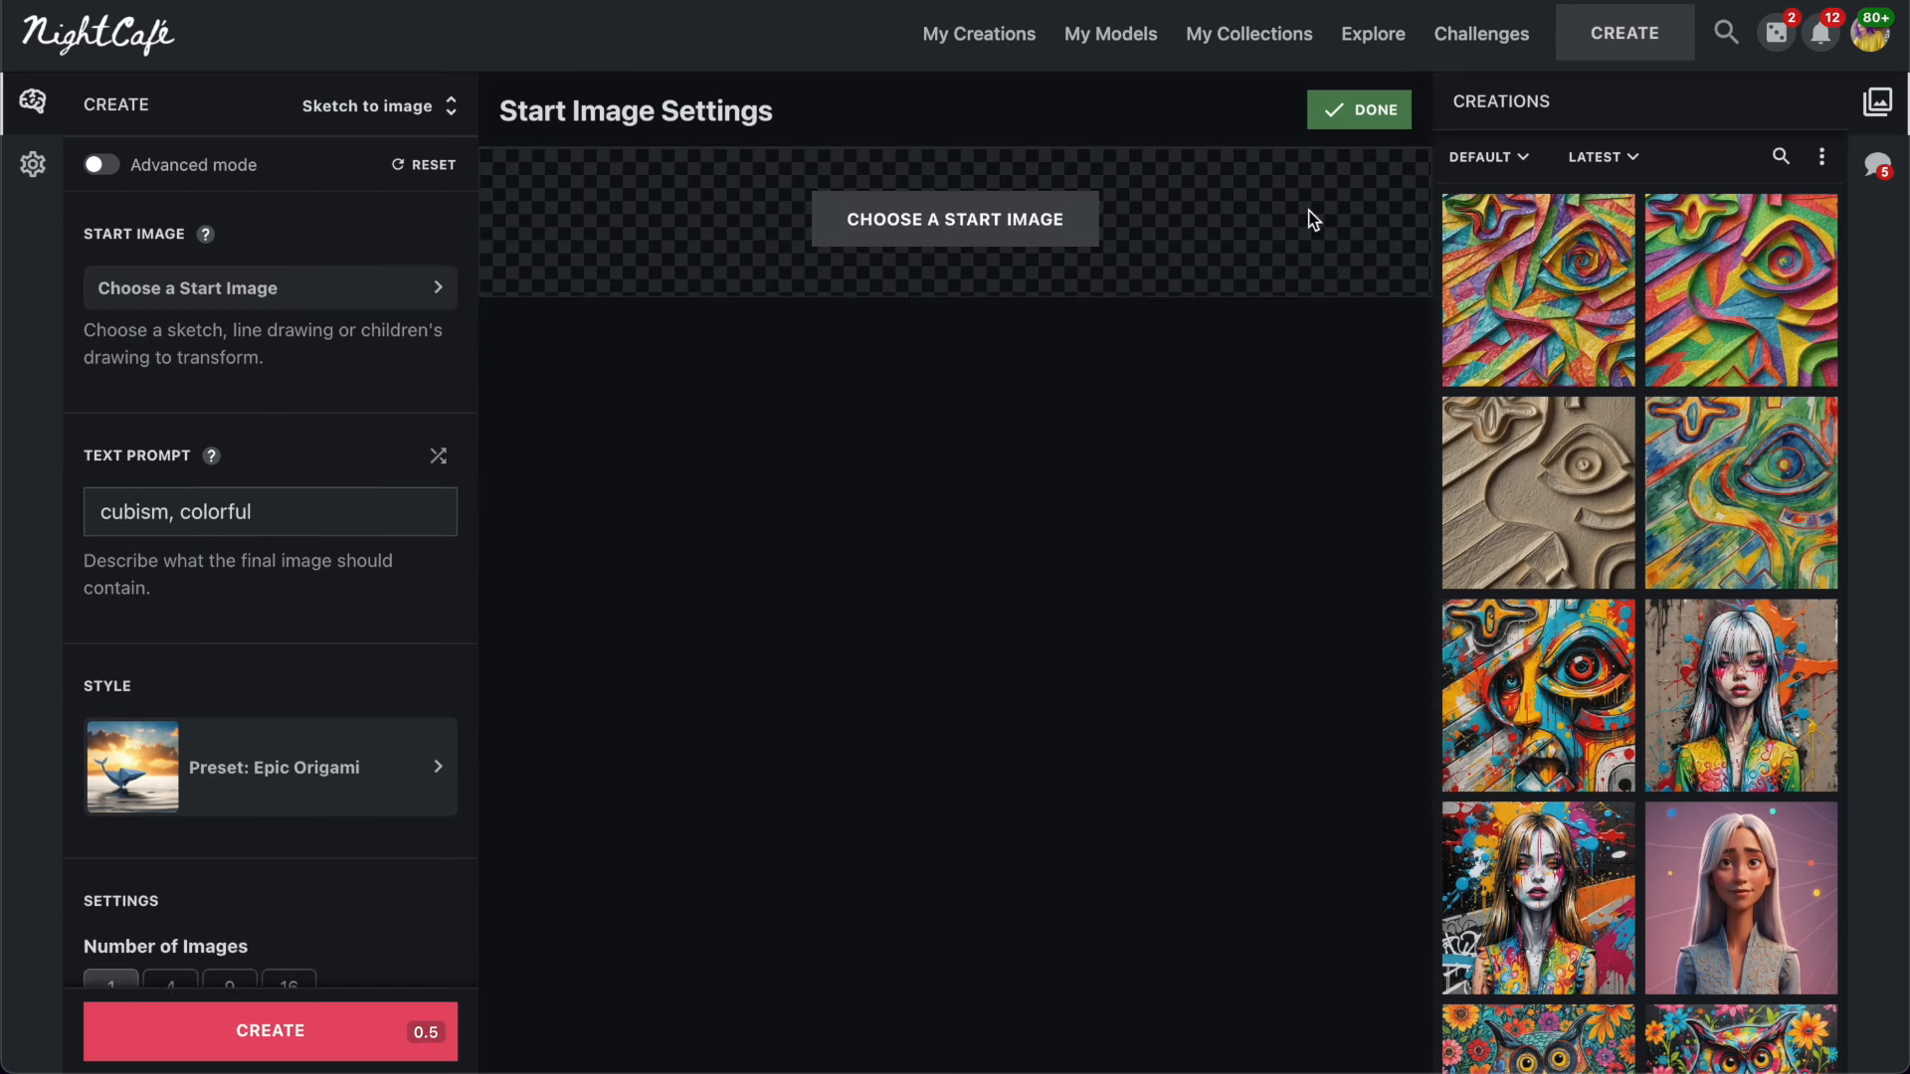
click(945, 228)
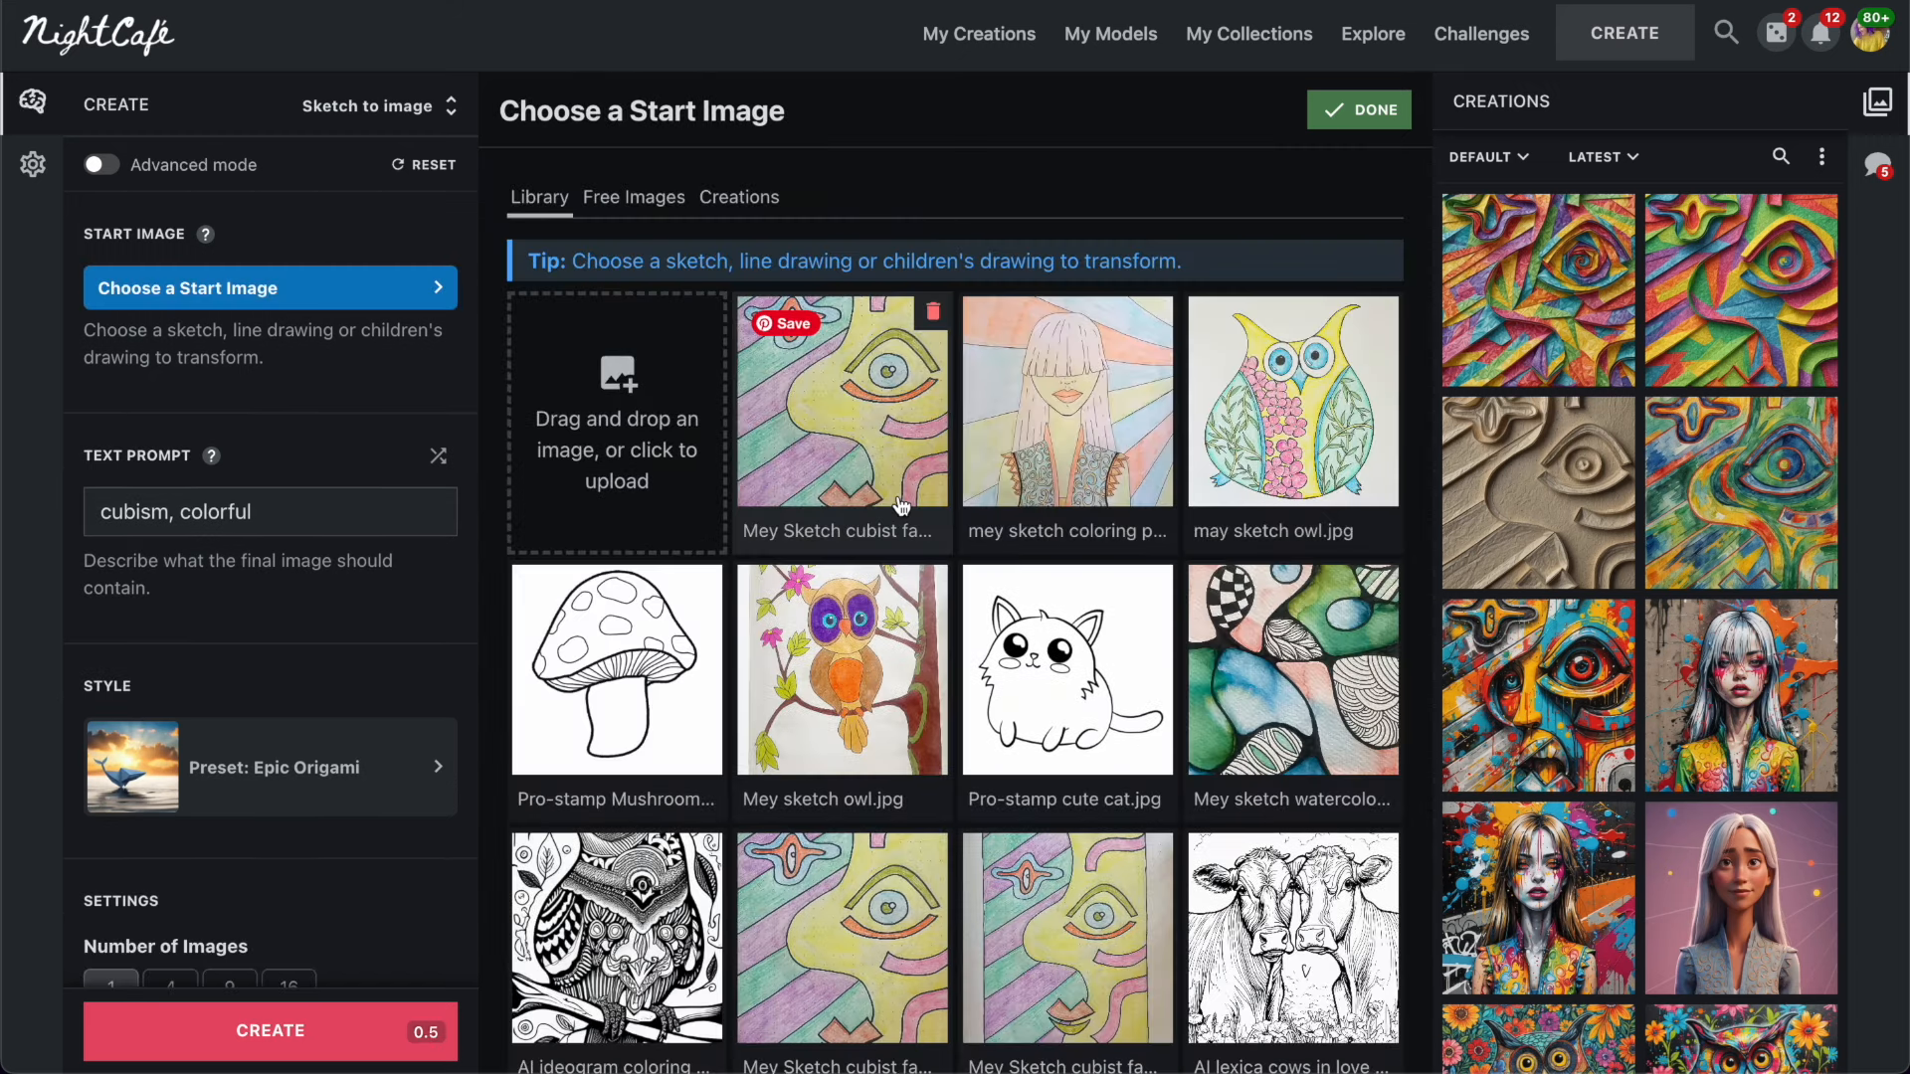
scroll(901, 507, down, 3)
scroll(1114, 577, down, 5)
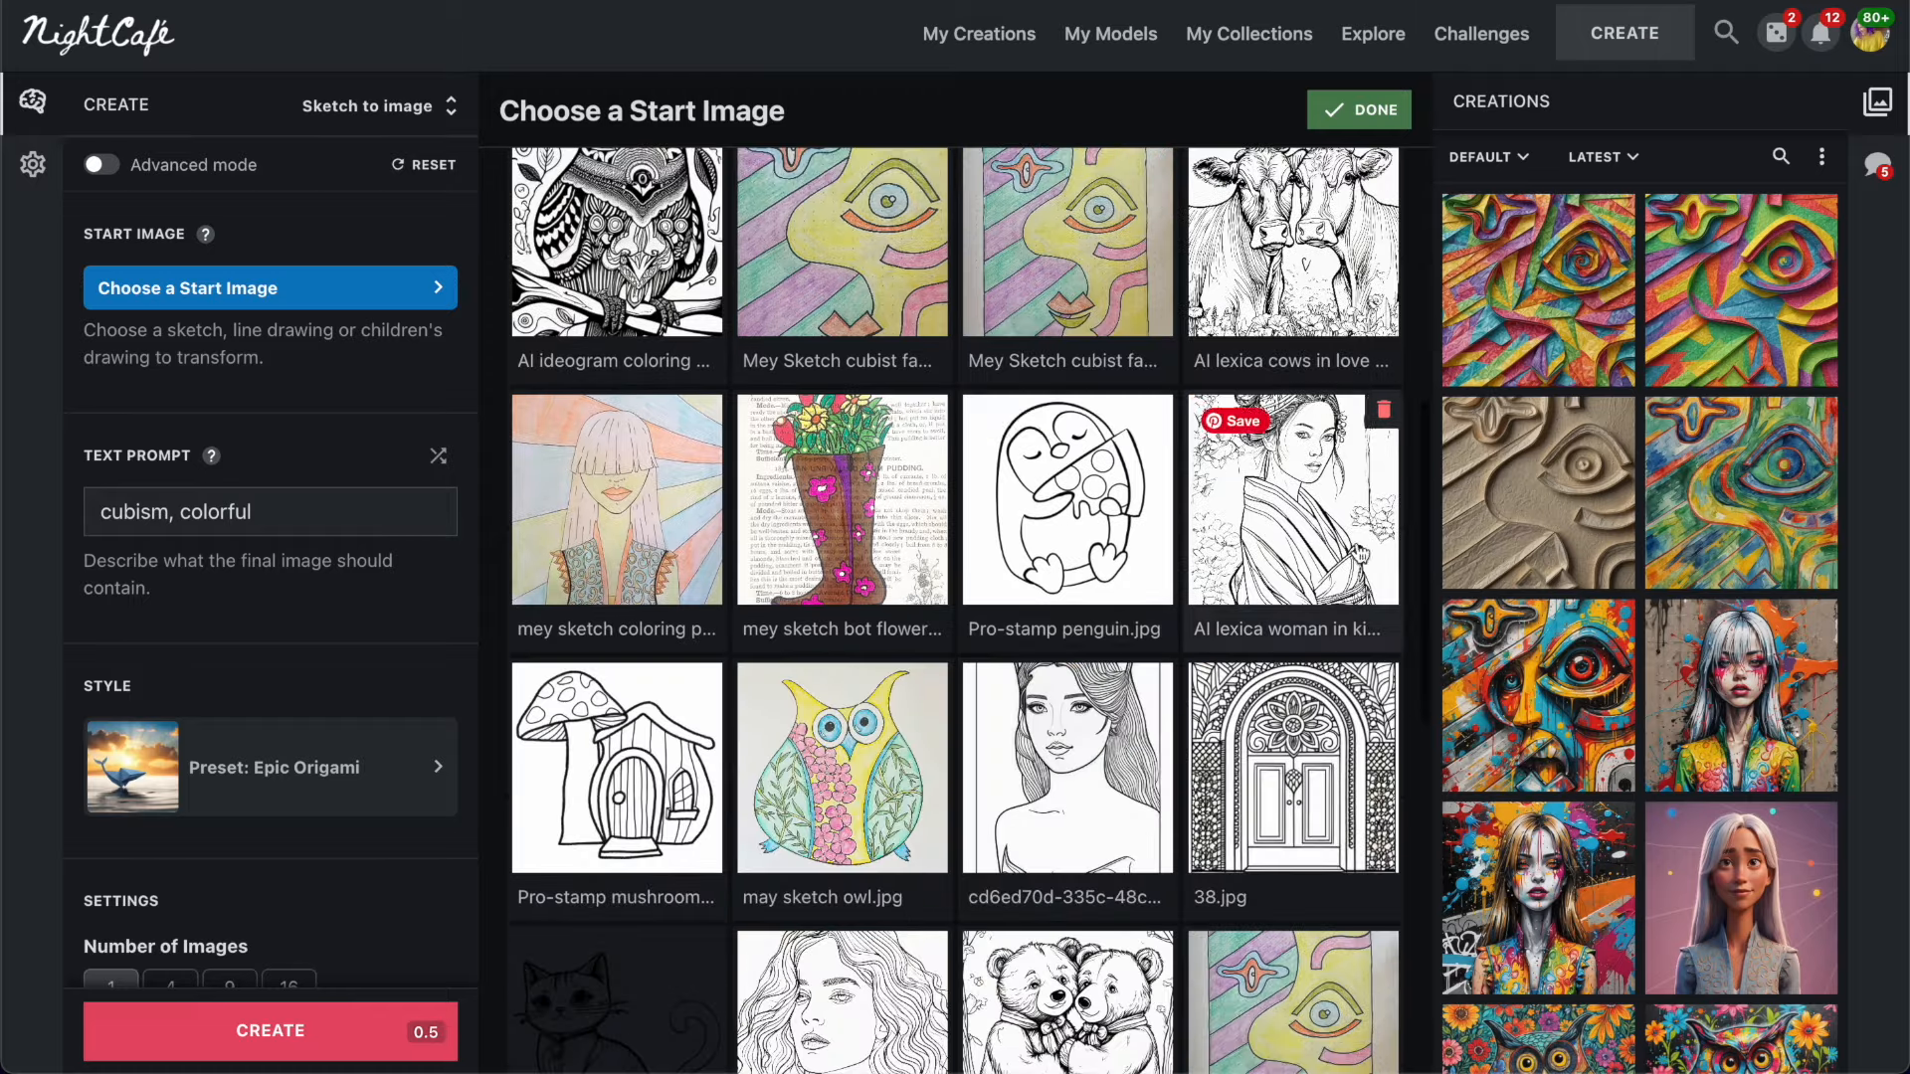
scroll(1084, 696, down, 3)
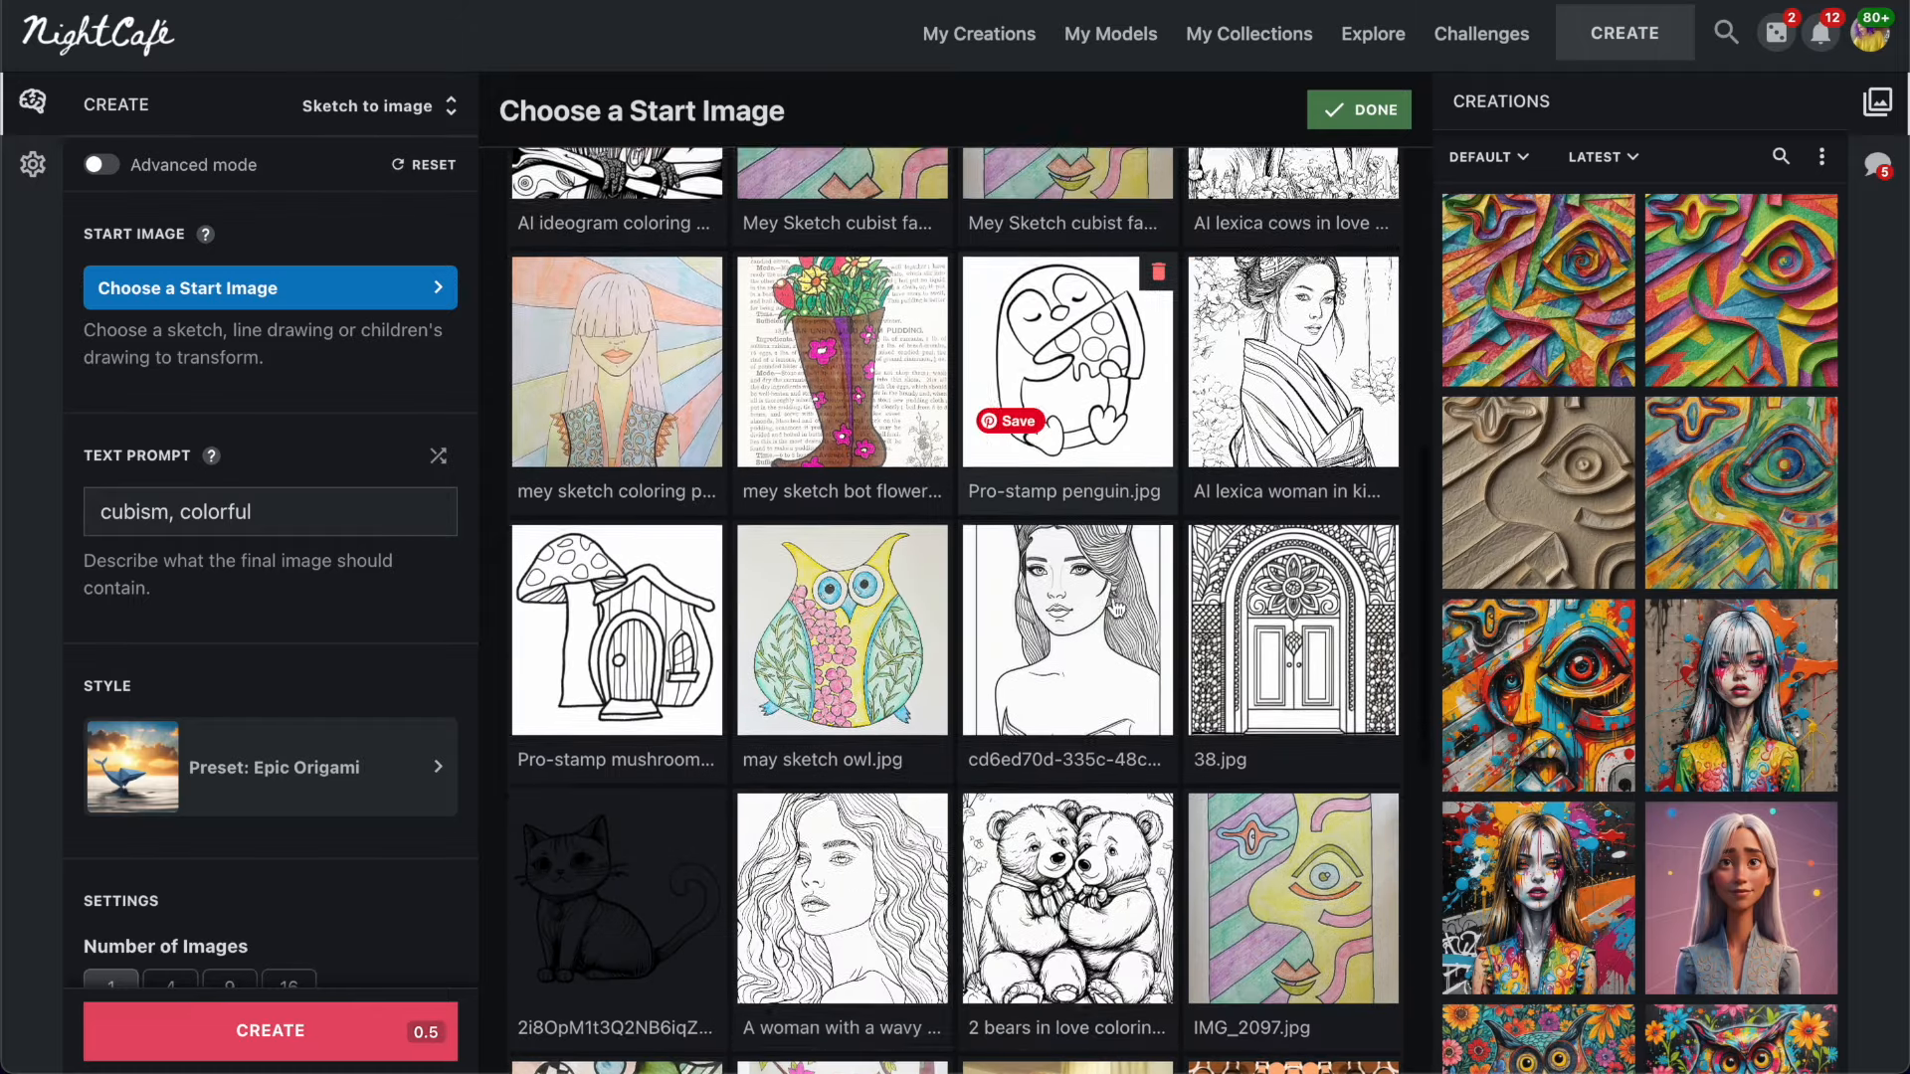
click(861, 736)
Set the prompt to "woman with pink and yellow wavy hair" and generate the image with the Vibrant preset.
triple_click(287, 570)
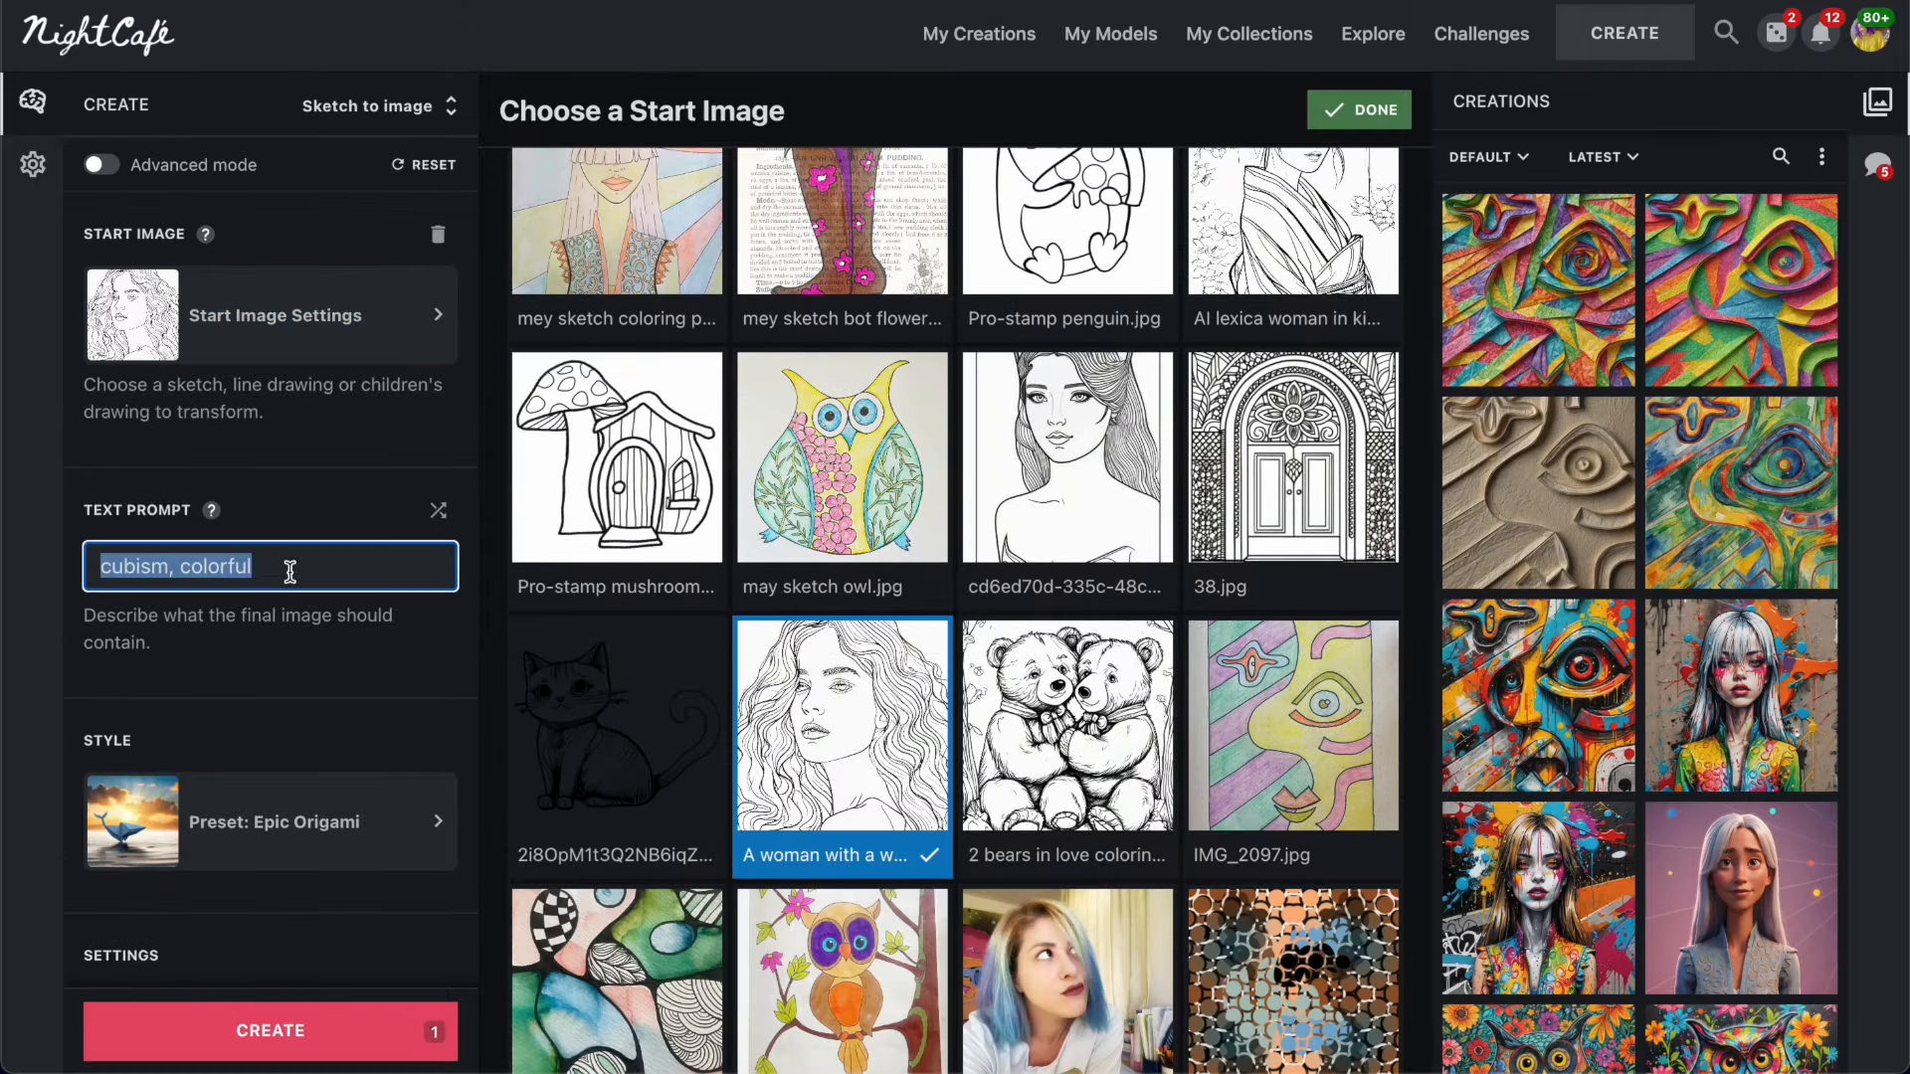
text(woman with wavy hair)
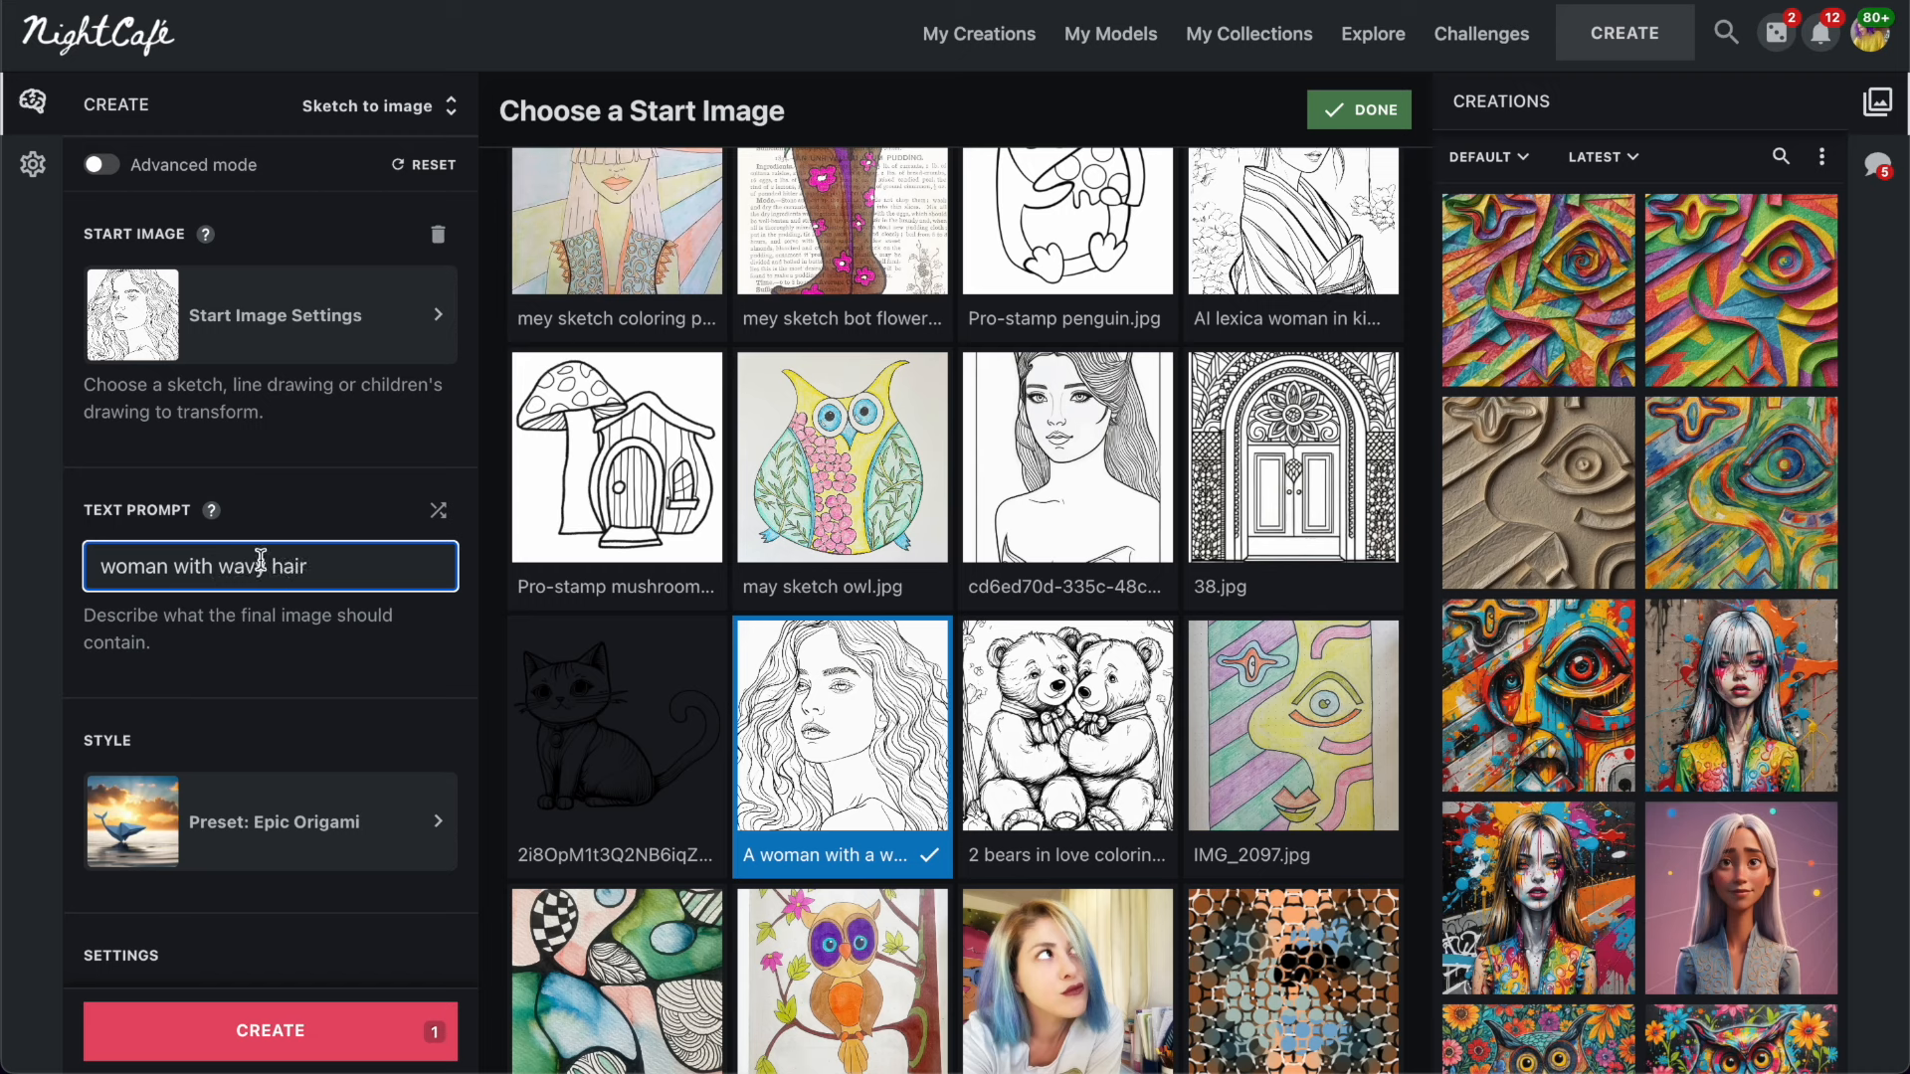
click(215, 565)
text(pink and yellow)
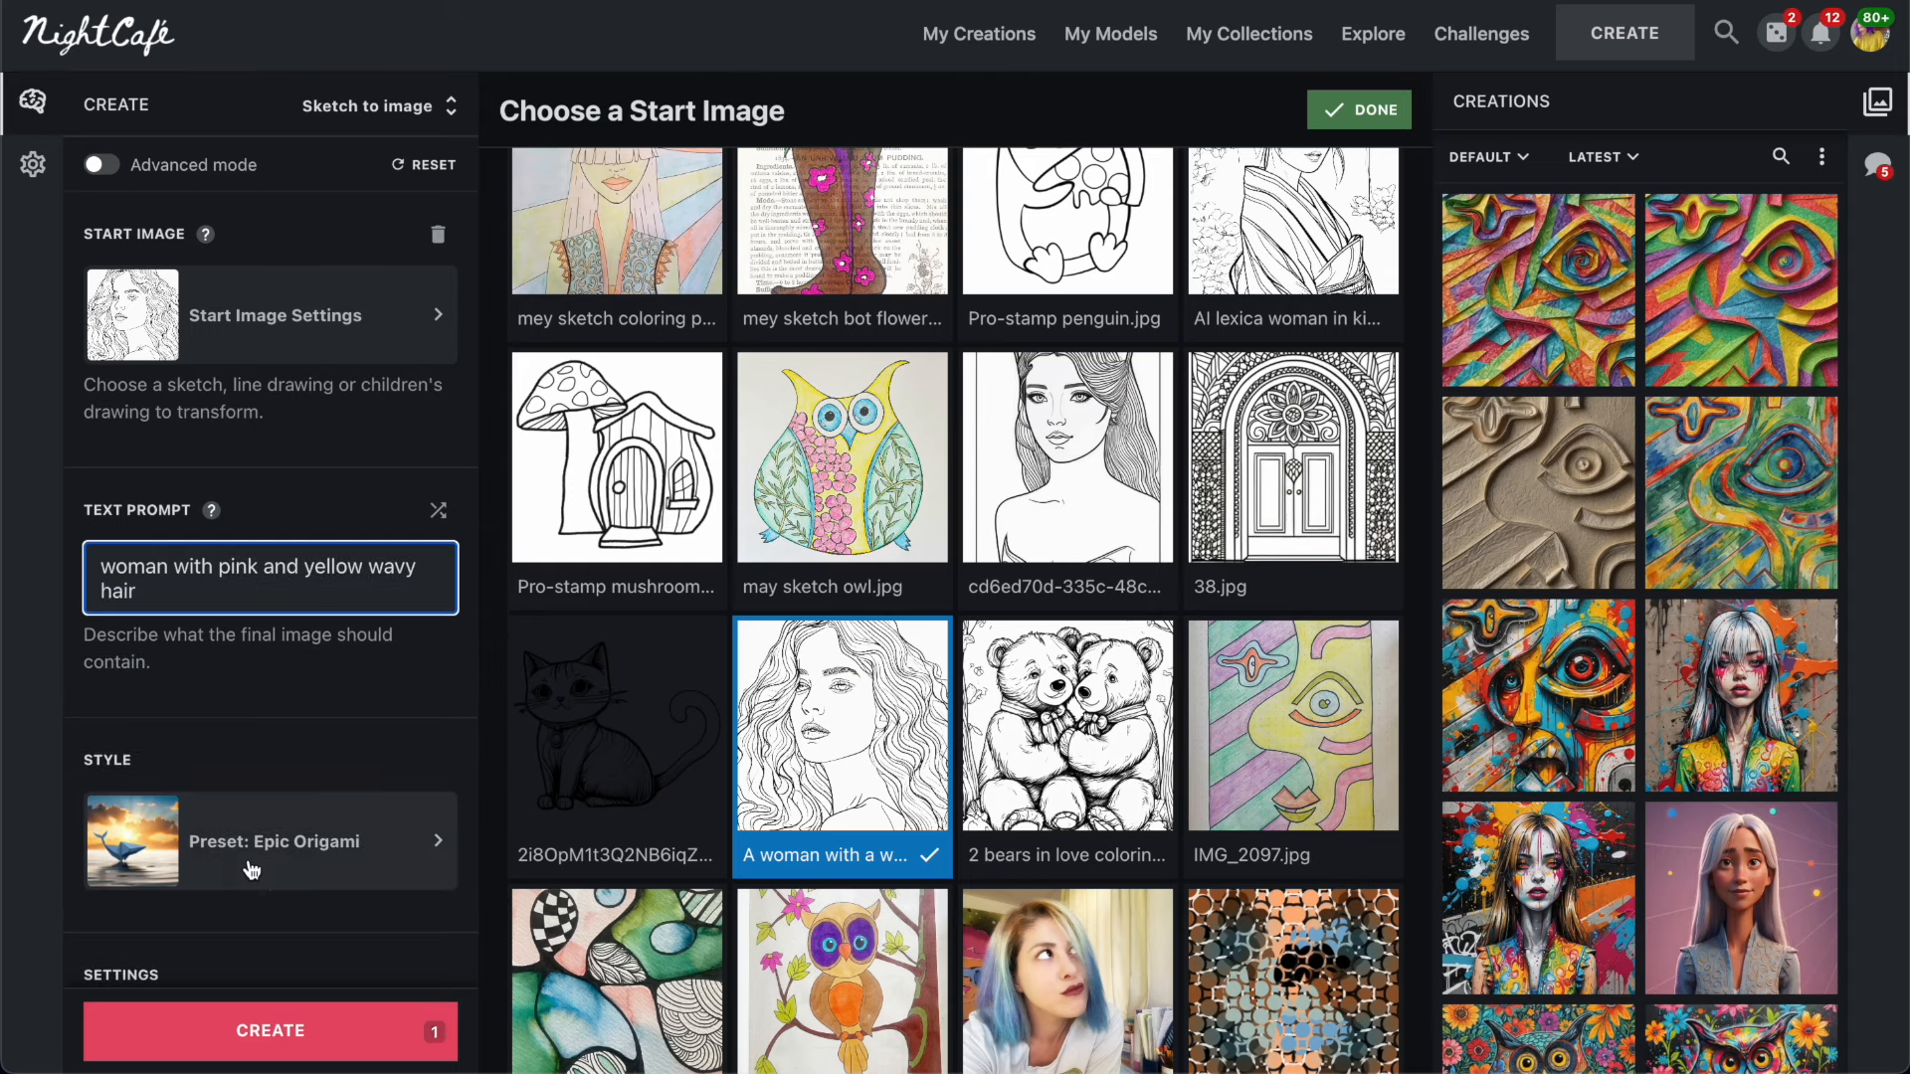
click(268, 848)
click(642, 609)
click(274, 1041)
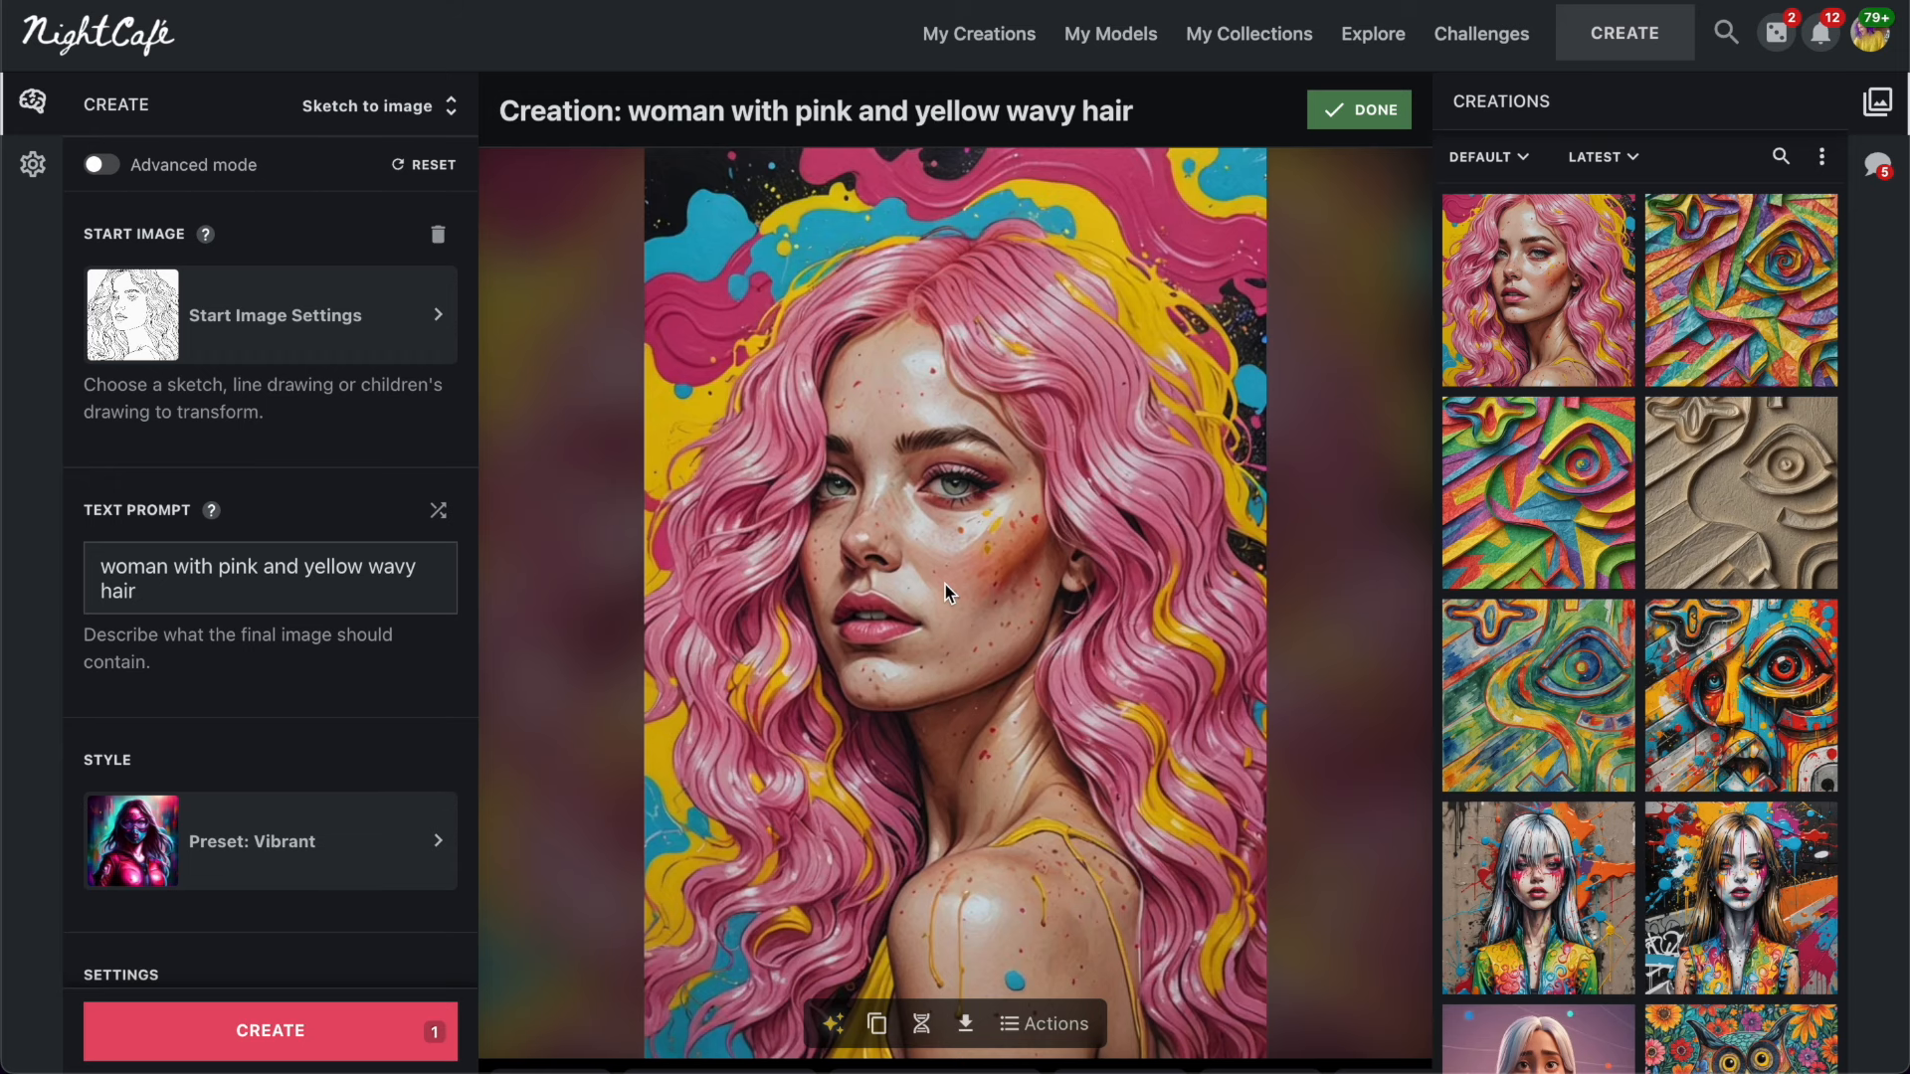
Generate the wavy-haired woman again with the Color Painting preset.
click(288, 851)
scroll(777, 643, down, 4)
click(1343, 274)
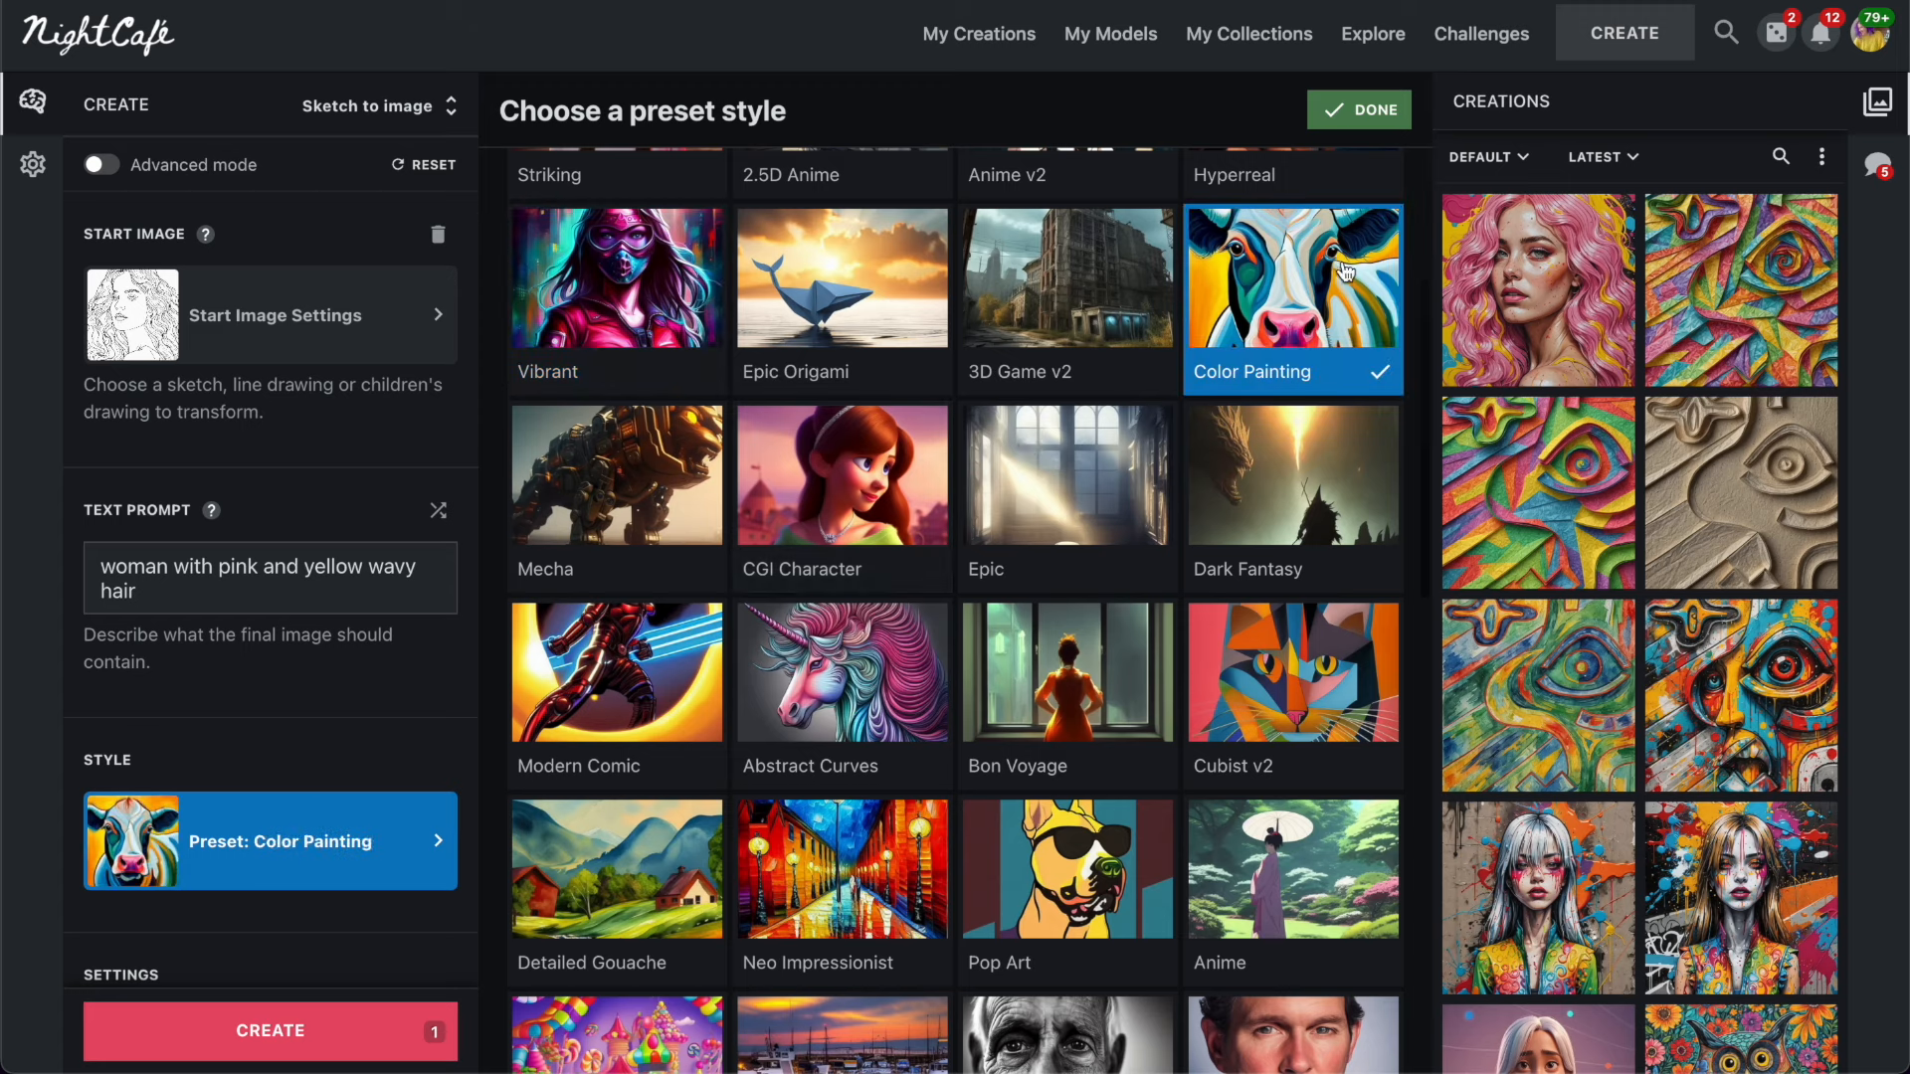
click(267, 1031)
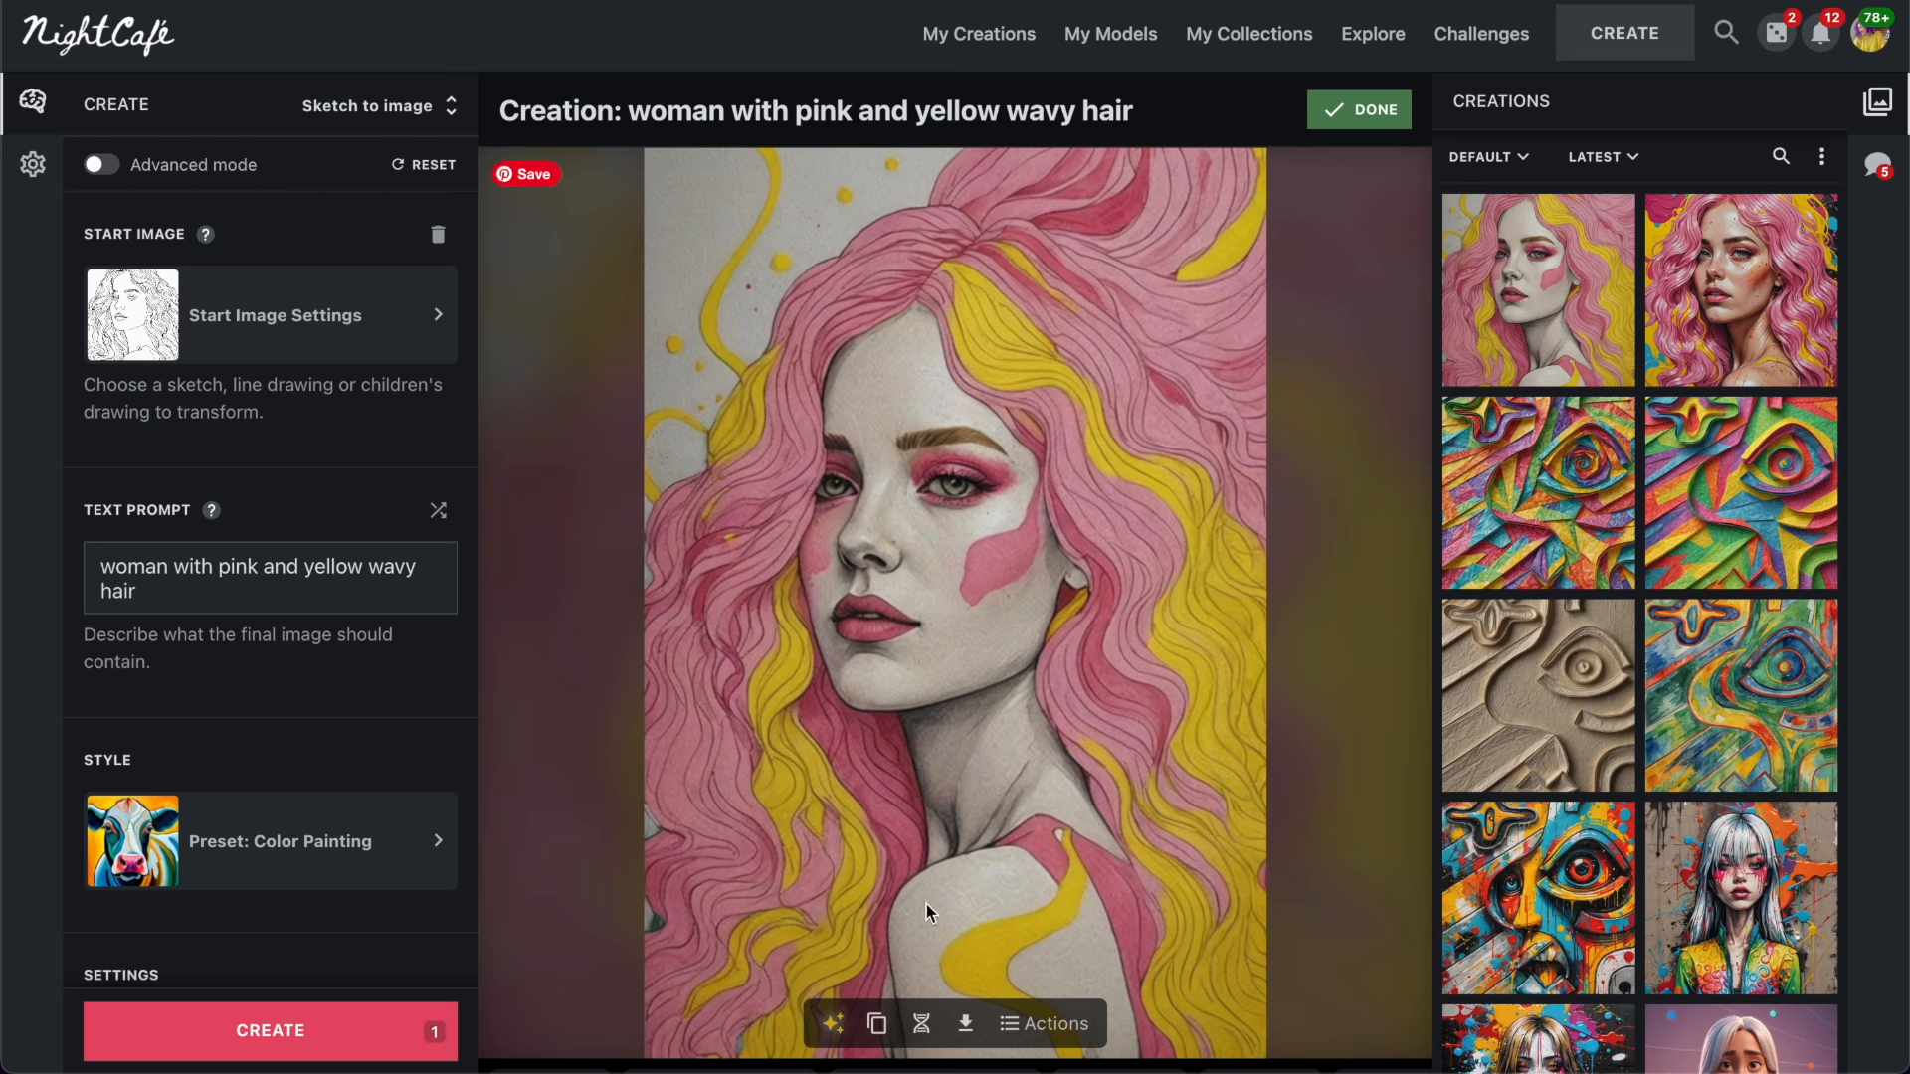
Download the Color Painting image of the woman, switch to Finder and open the file from the Downloads folder.
click(967, 1028)
click(921, 908)
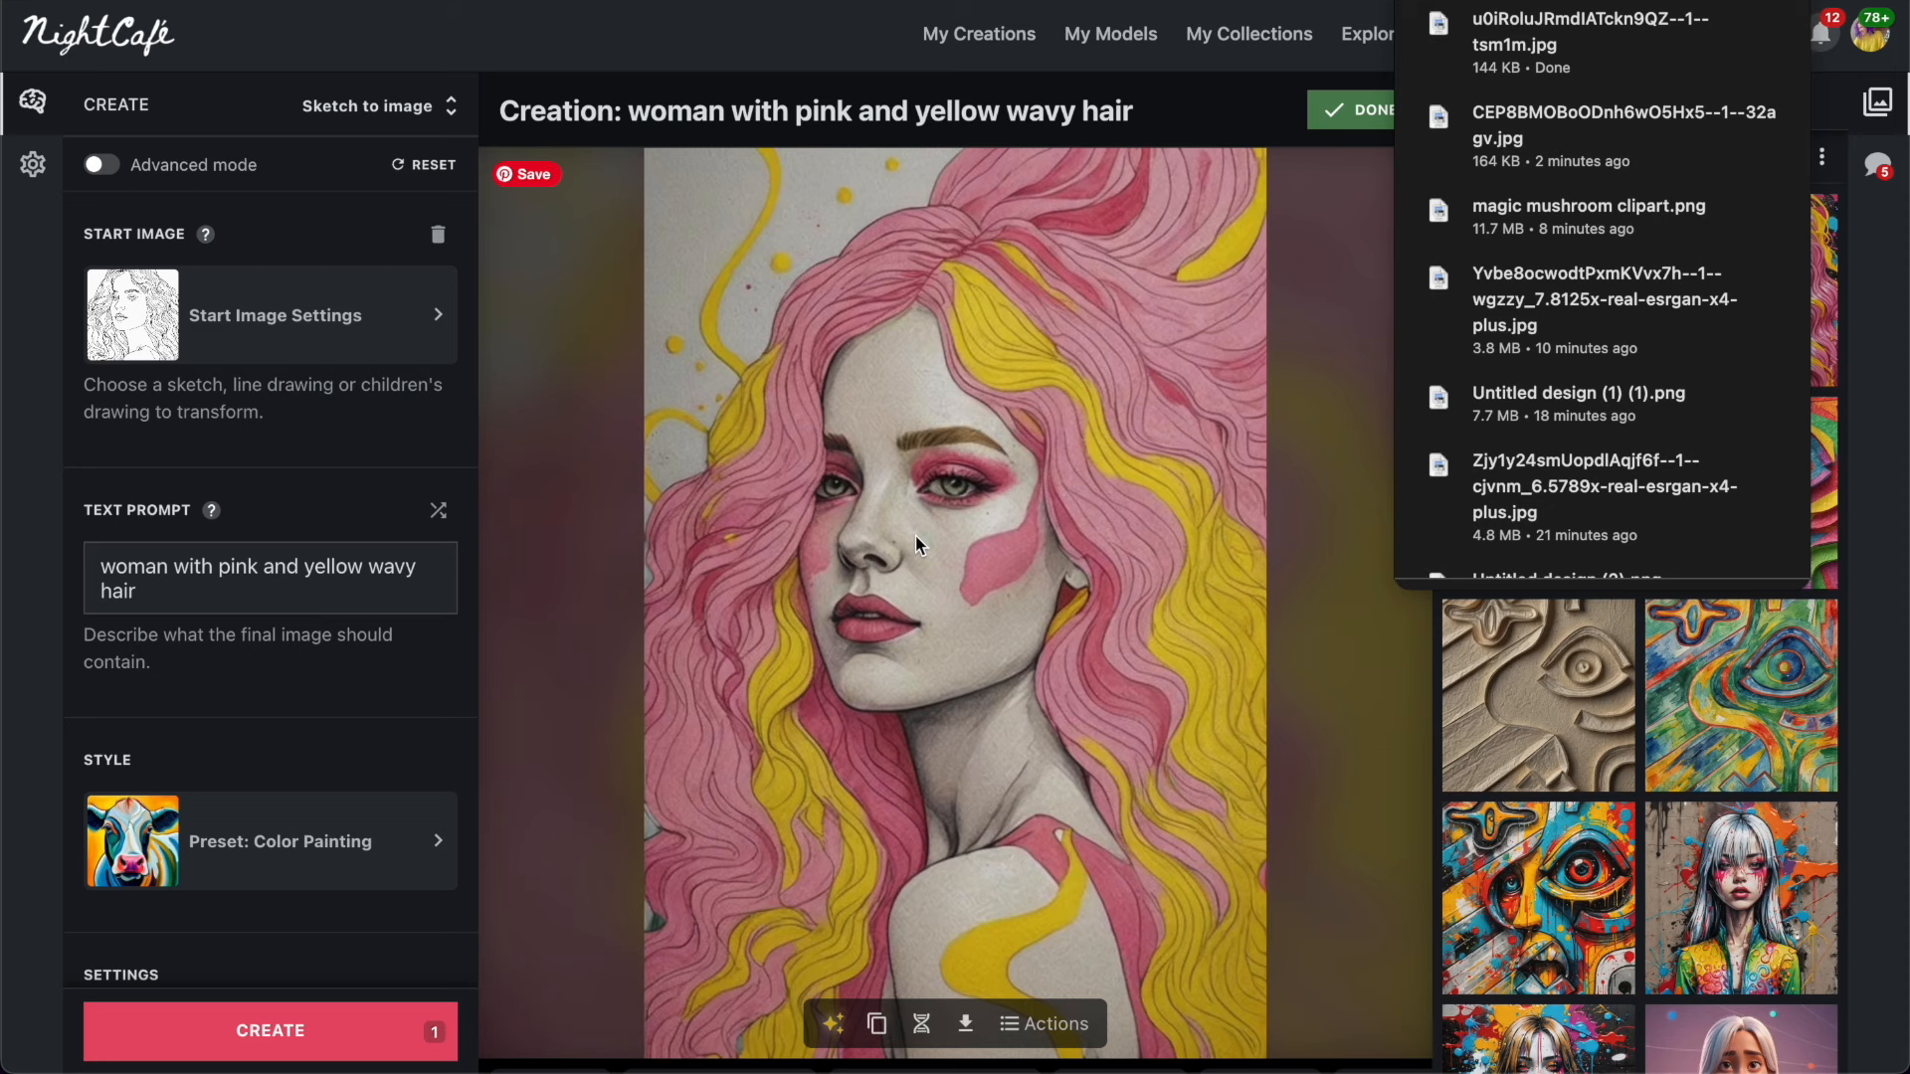
click(170, 1001)
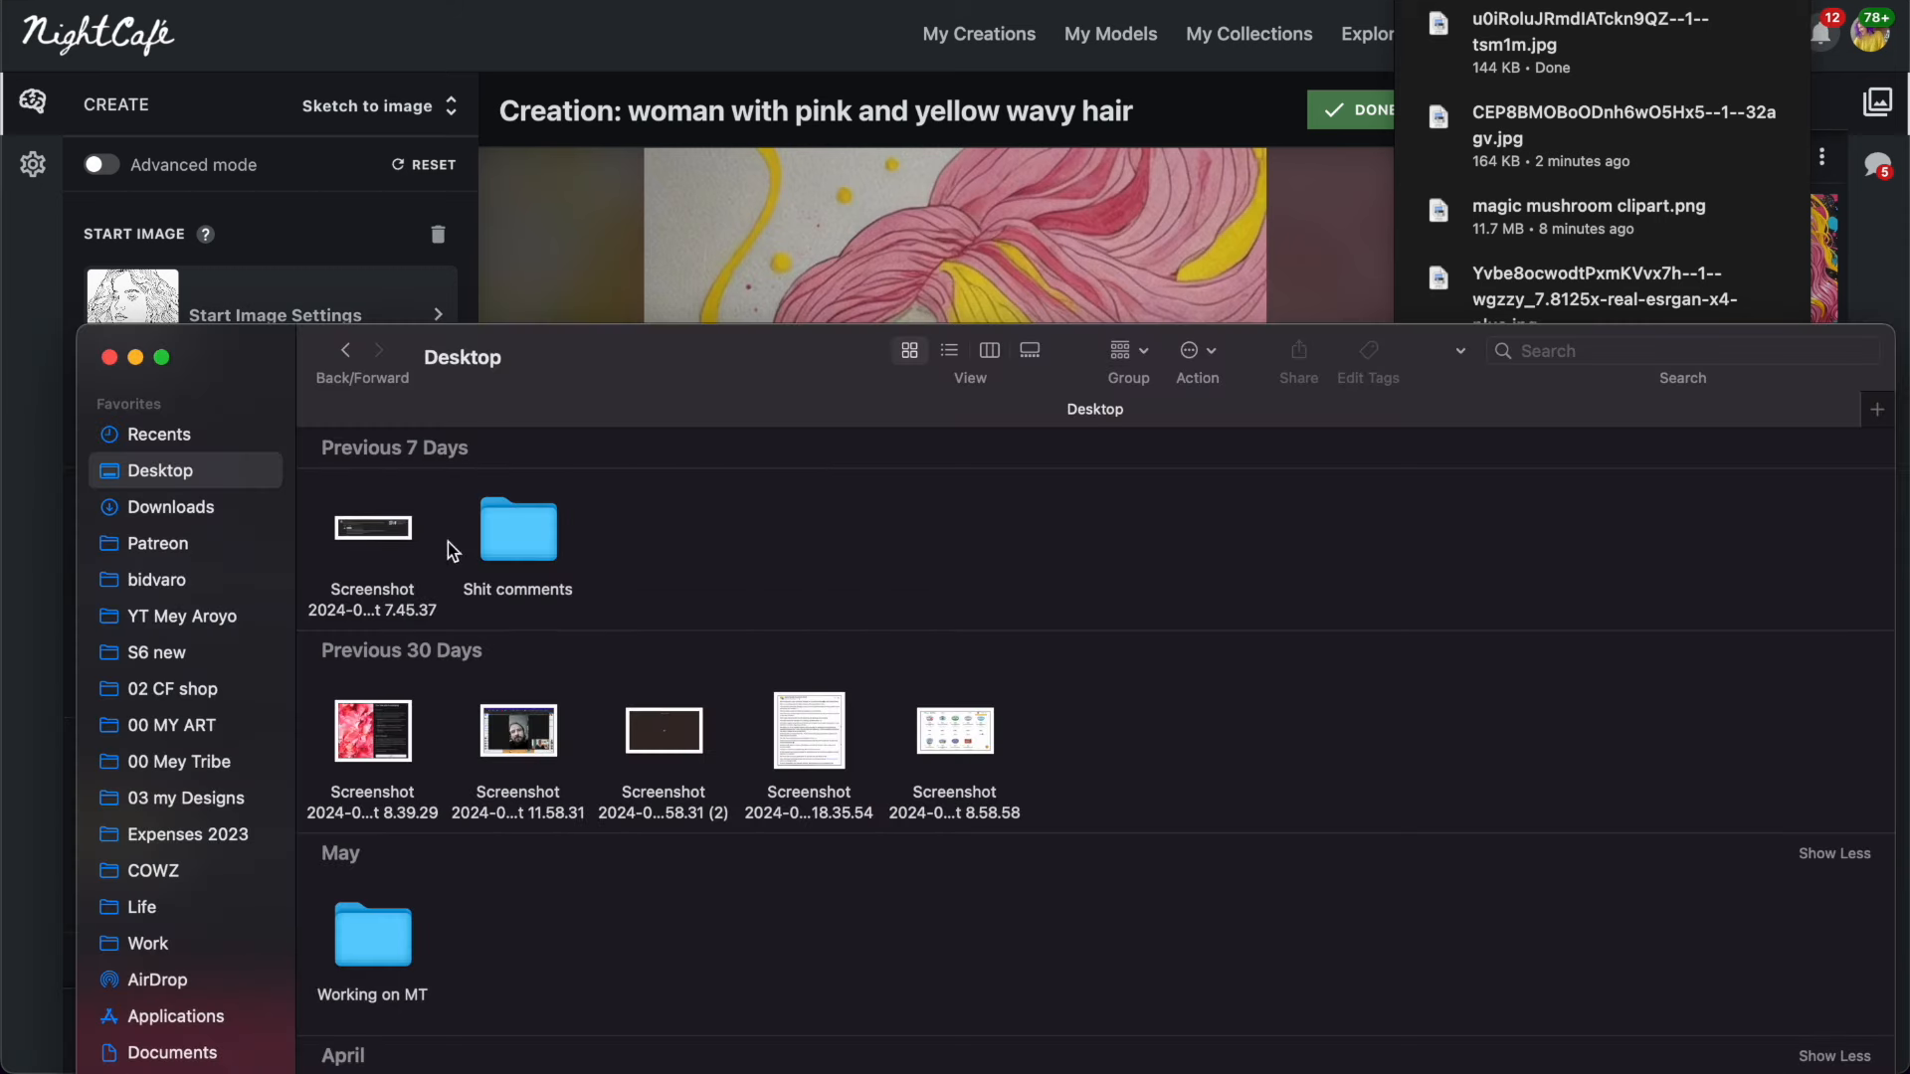
click(171, 507)
double_click(491, 682)
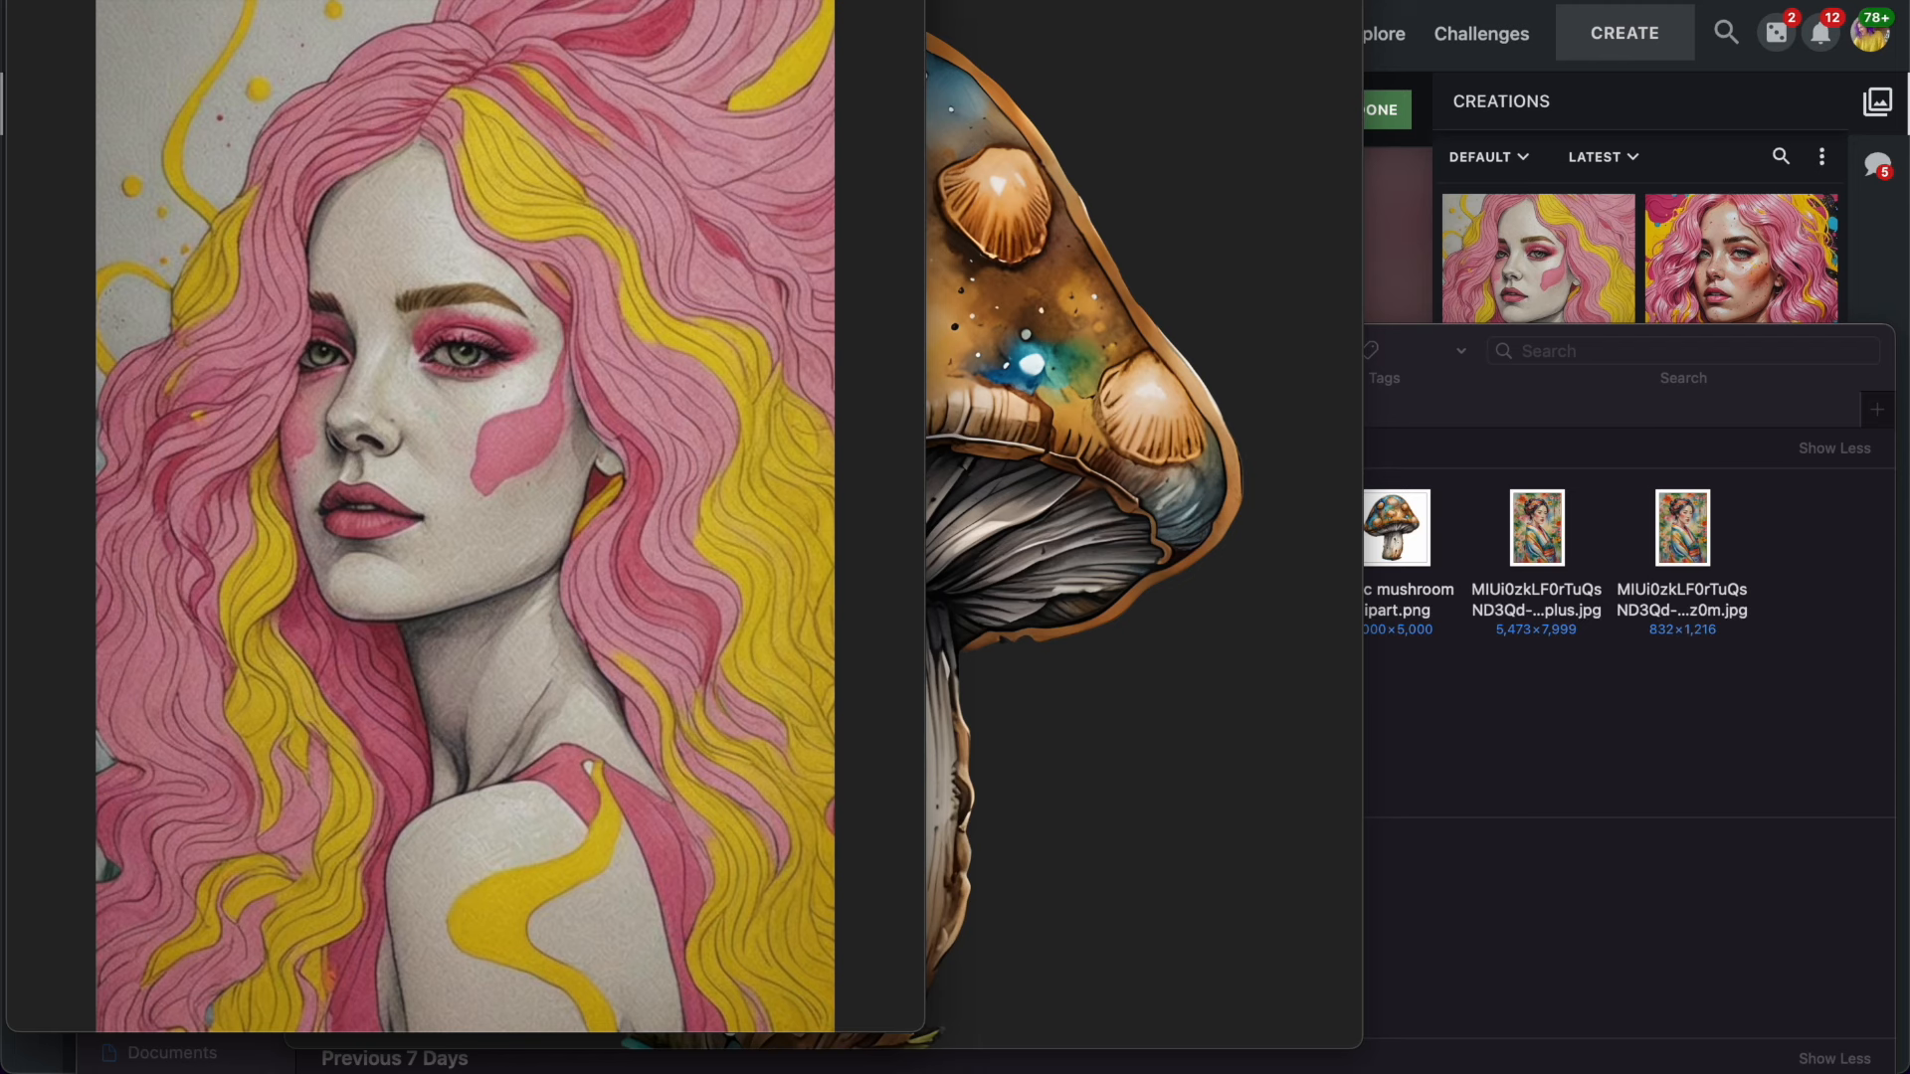
Open the colour adjustments for the downloaded portrait, raise the exposure and try a medium highlights level.
click(841, 8)
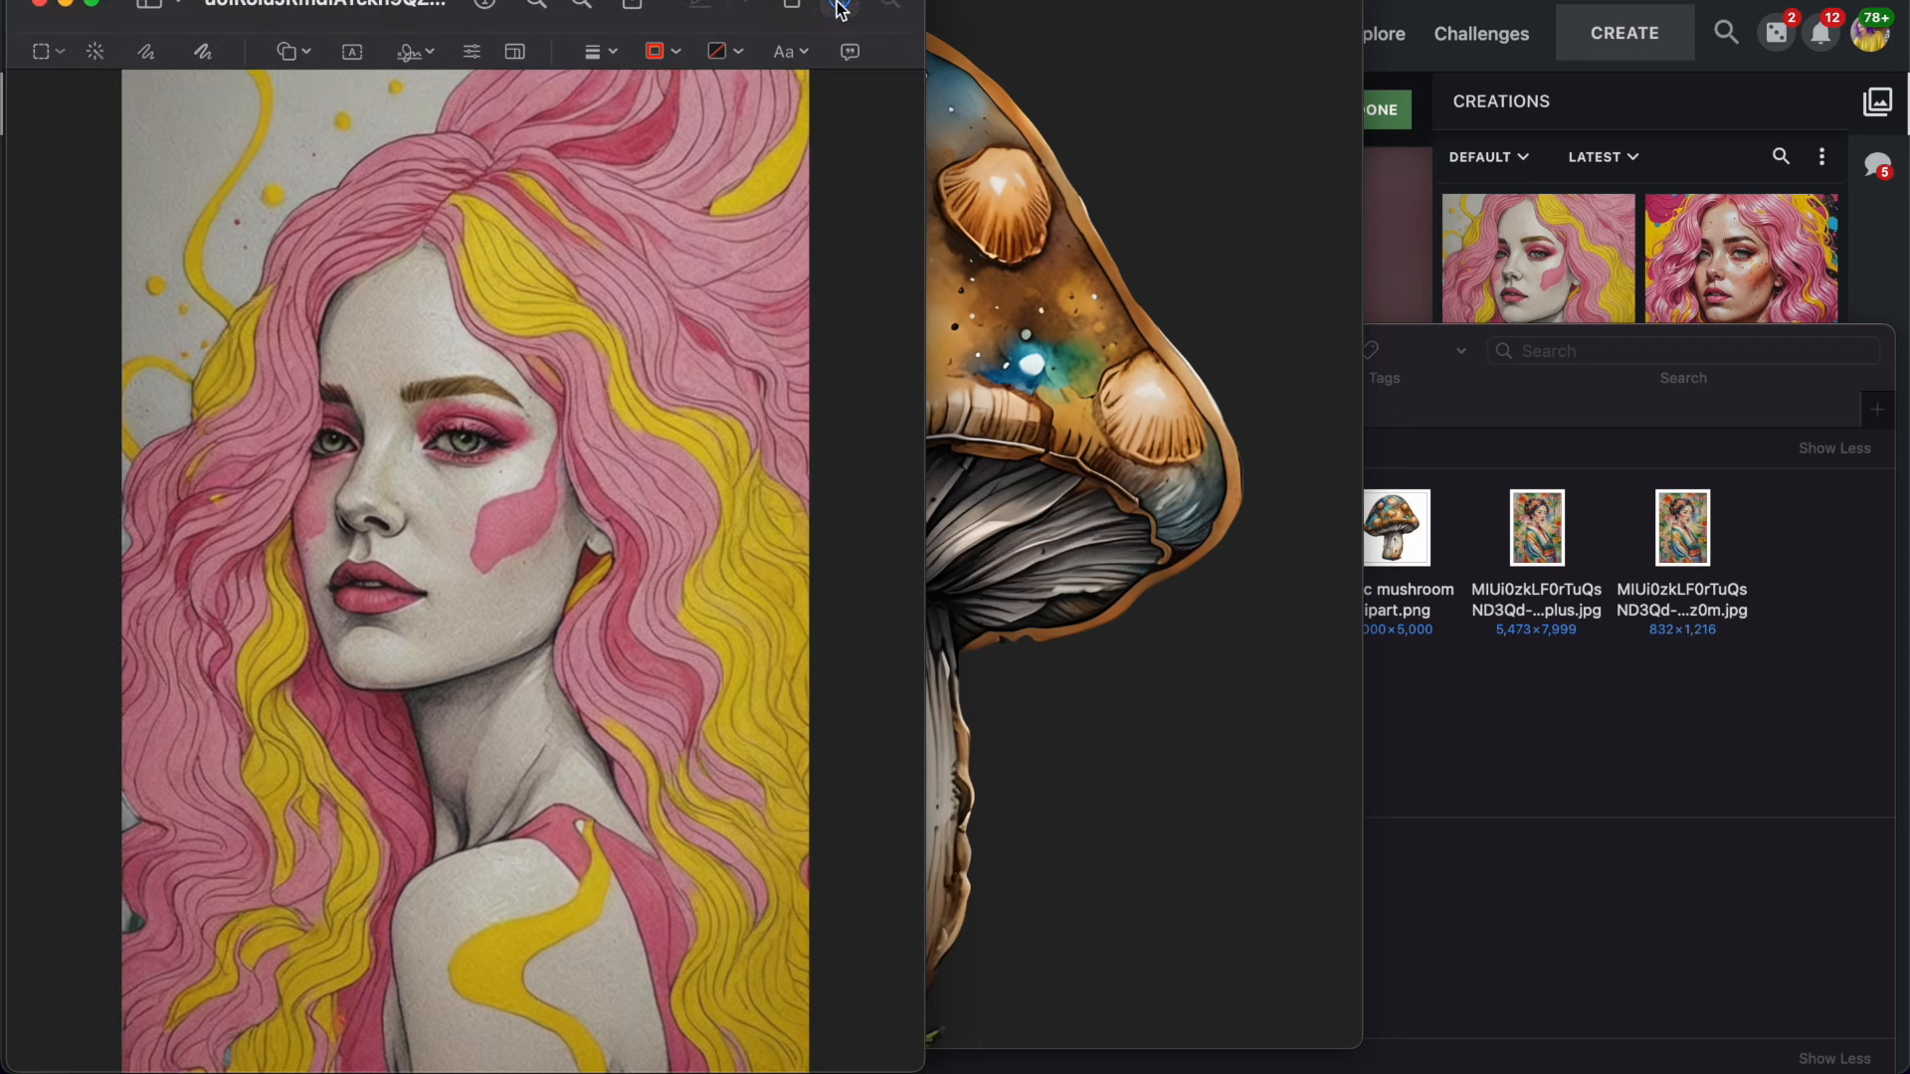
click(472, 53)
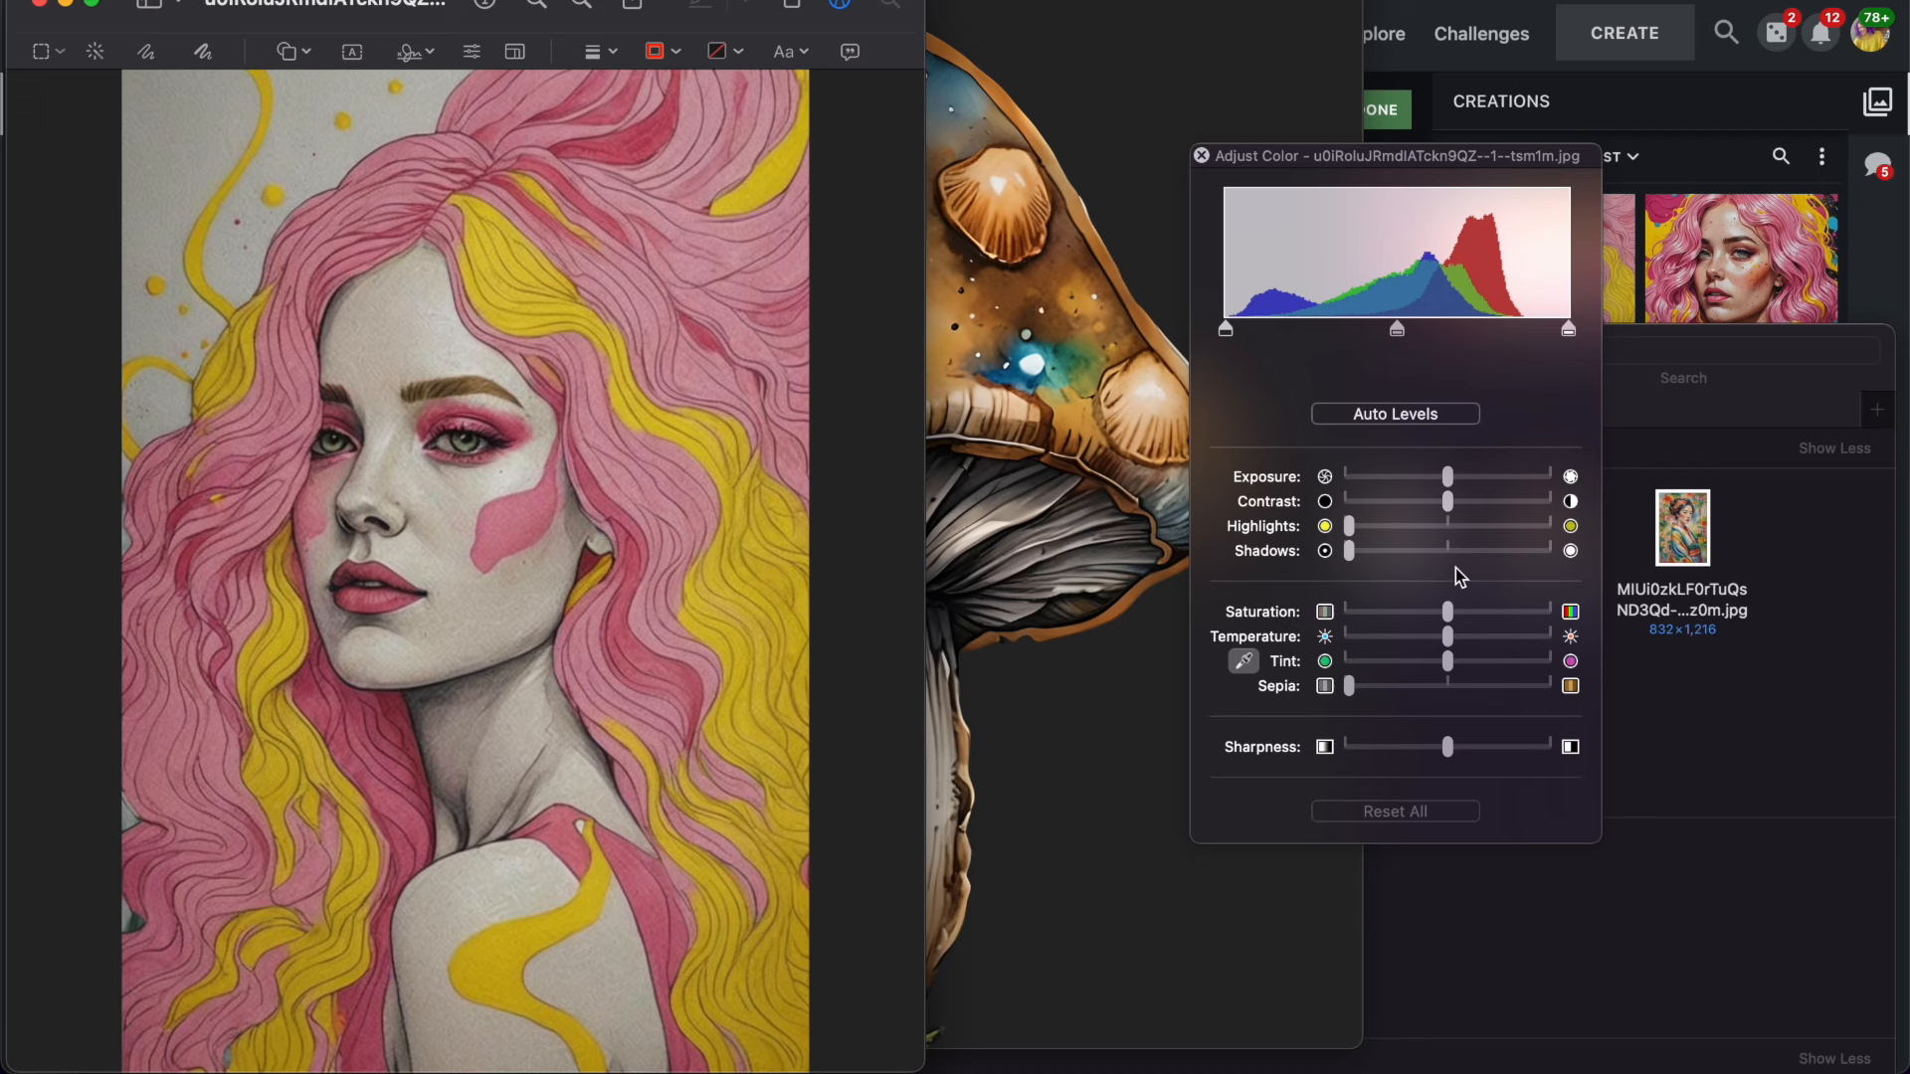
drag(1448, 475, 1489, 475)
drag(1351, 552, 1492, 528)
drag(1474, 533, 1449, 528)
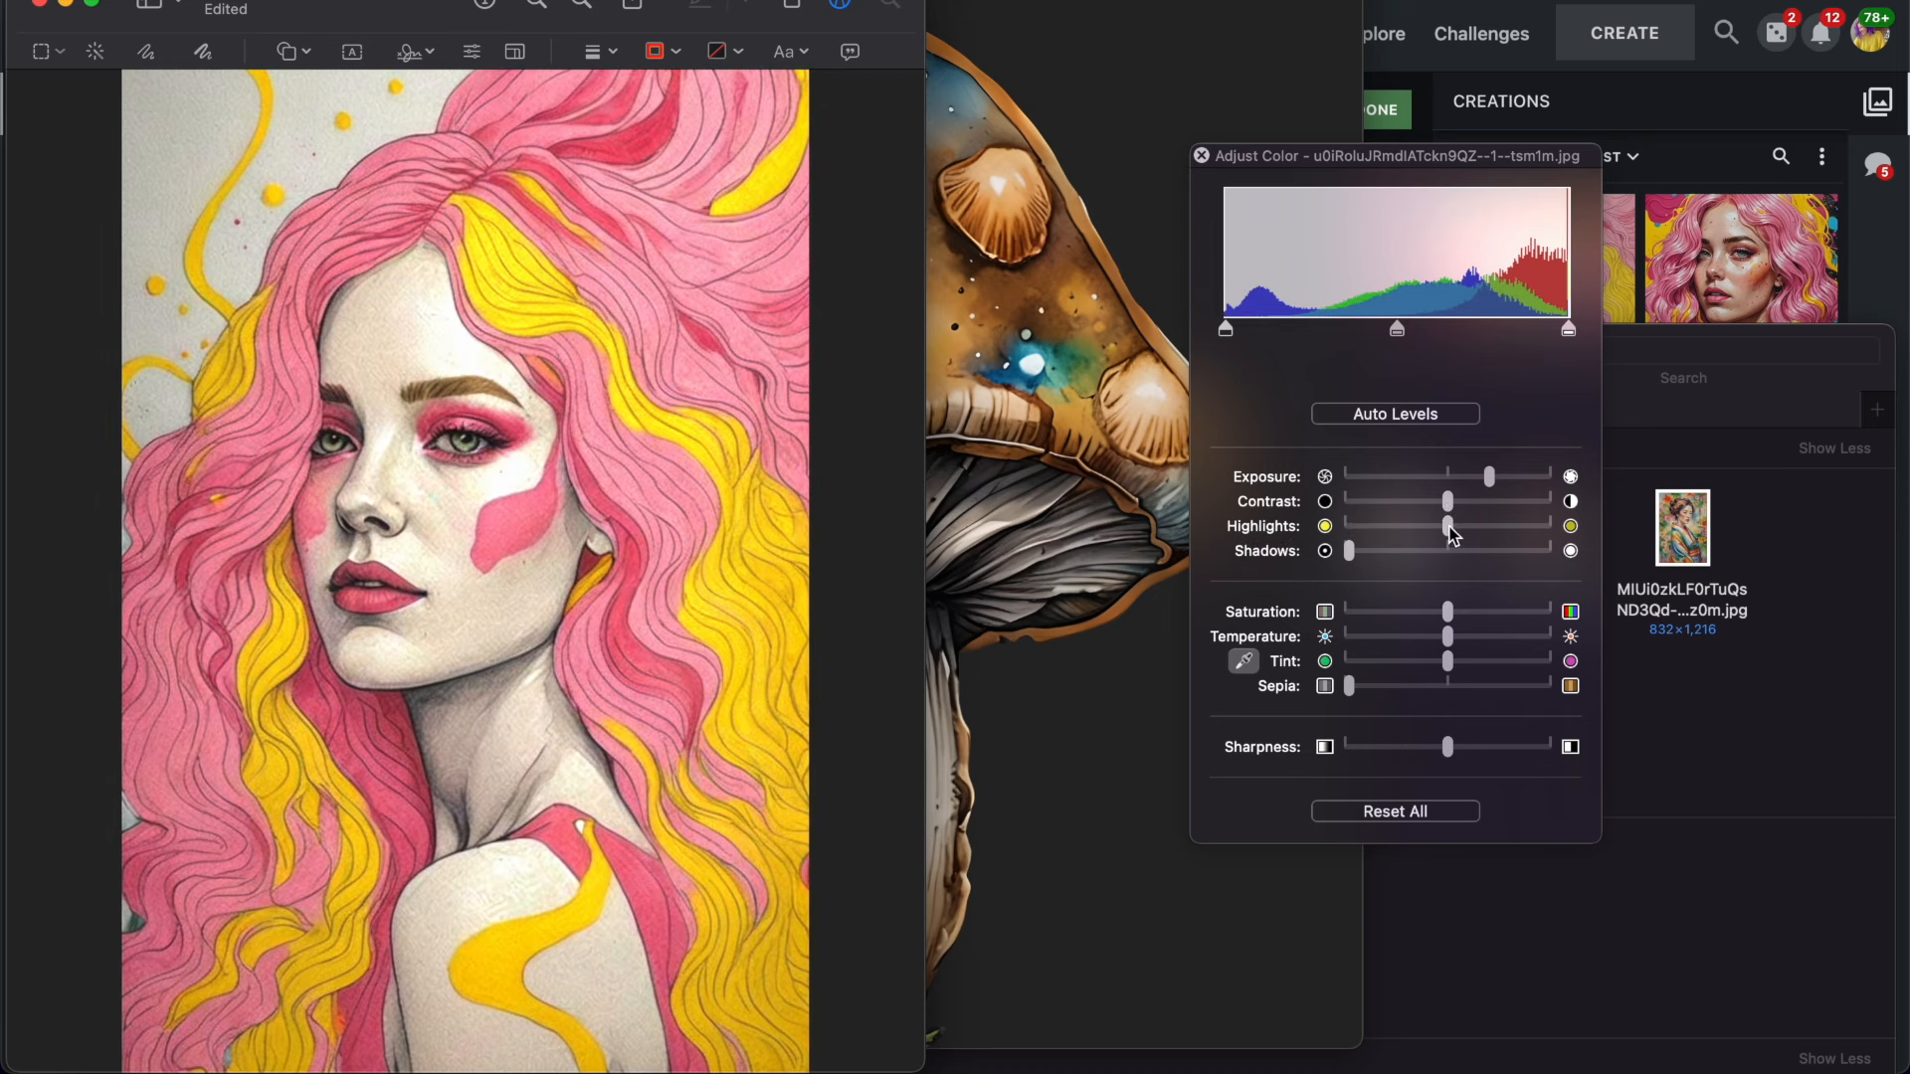
Increase the portrait's saturation, contrast and sharpness, lift the shadows slightly, cool the temperature and close the adjustments.
drag(1444, 612, 1511, 611)
mouse_move(1448, 527)
mouse_down()
mouse_move(1311, 542)
mouse_move(1462, 503)
mouse_move(1294, 545)
mouse_move(1376, 551)
mouse_move(1501, 499)
mouse_move(1469, 505)
mouse_up()
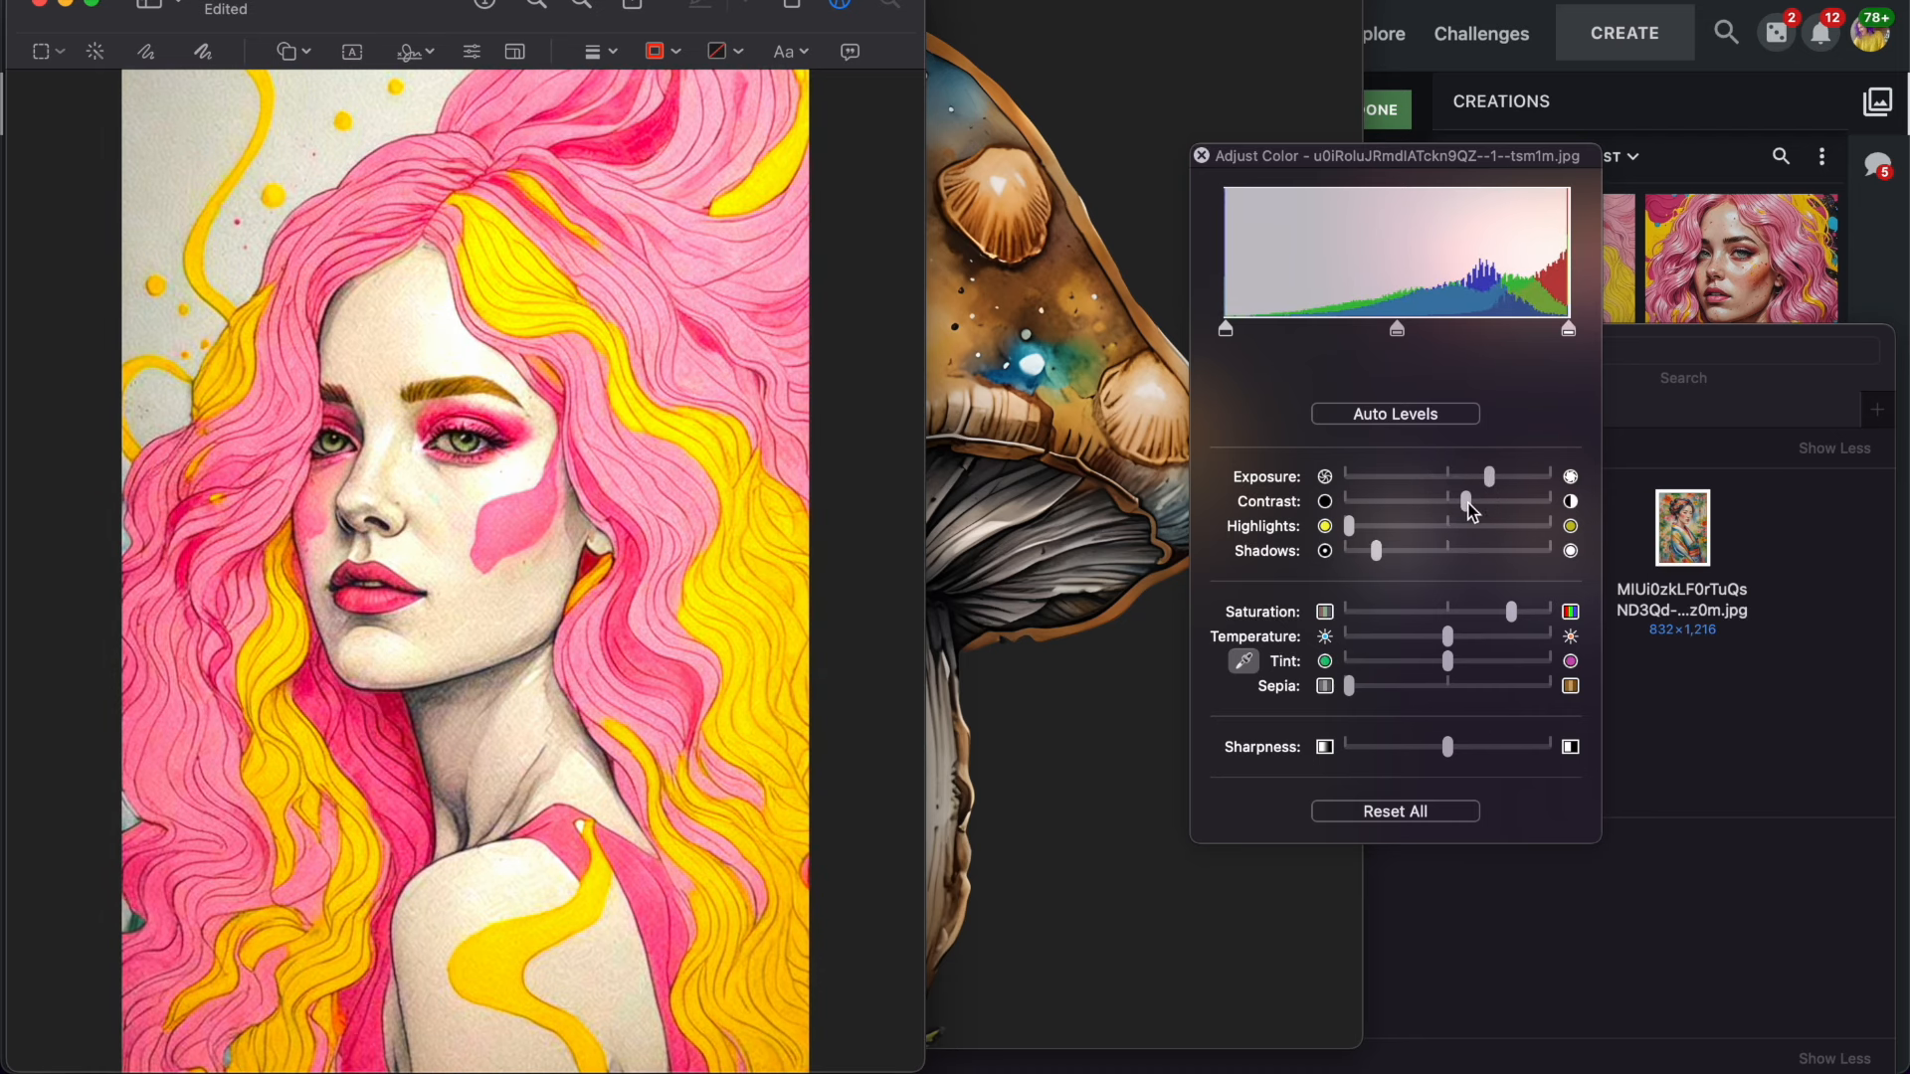
mouse_move(1453, 641)
mouse_down()
mouse_move(1522, 635)
mouse_move(1423, 635)
mouse_up()
mouse_move(1355, 691)
mouse_down()
mouse_move(1608, 700)
mouse_move(1333, 671)
mouse_up()
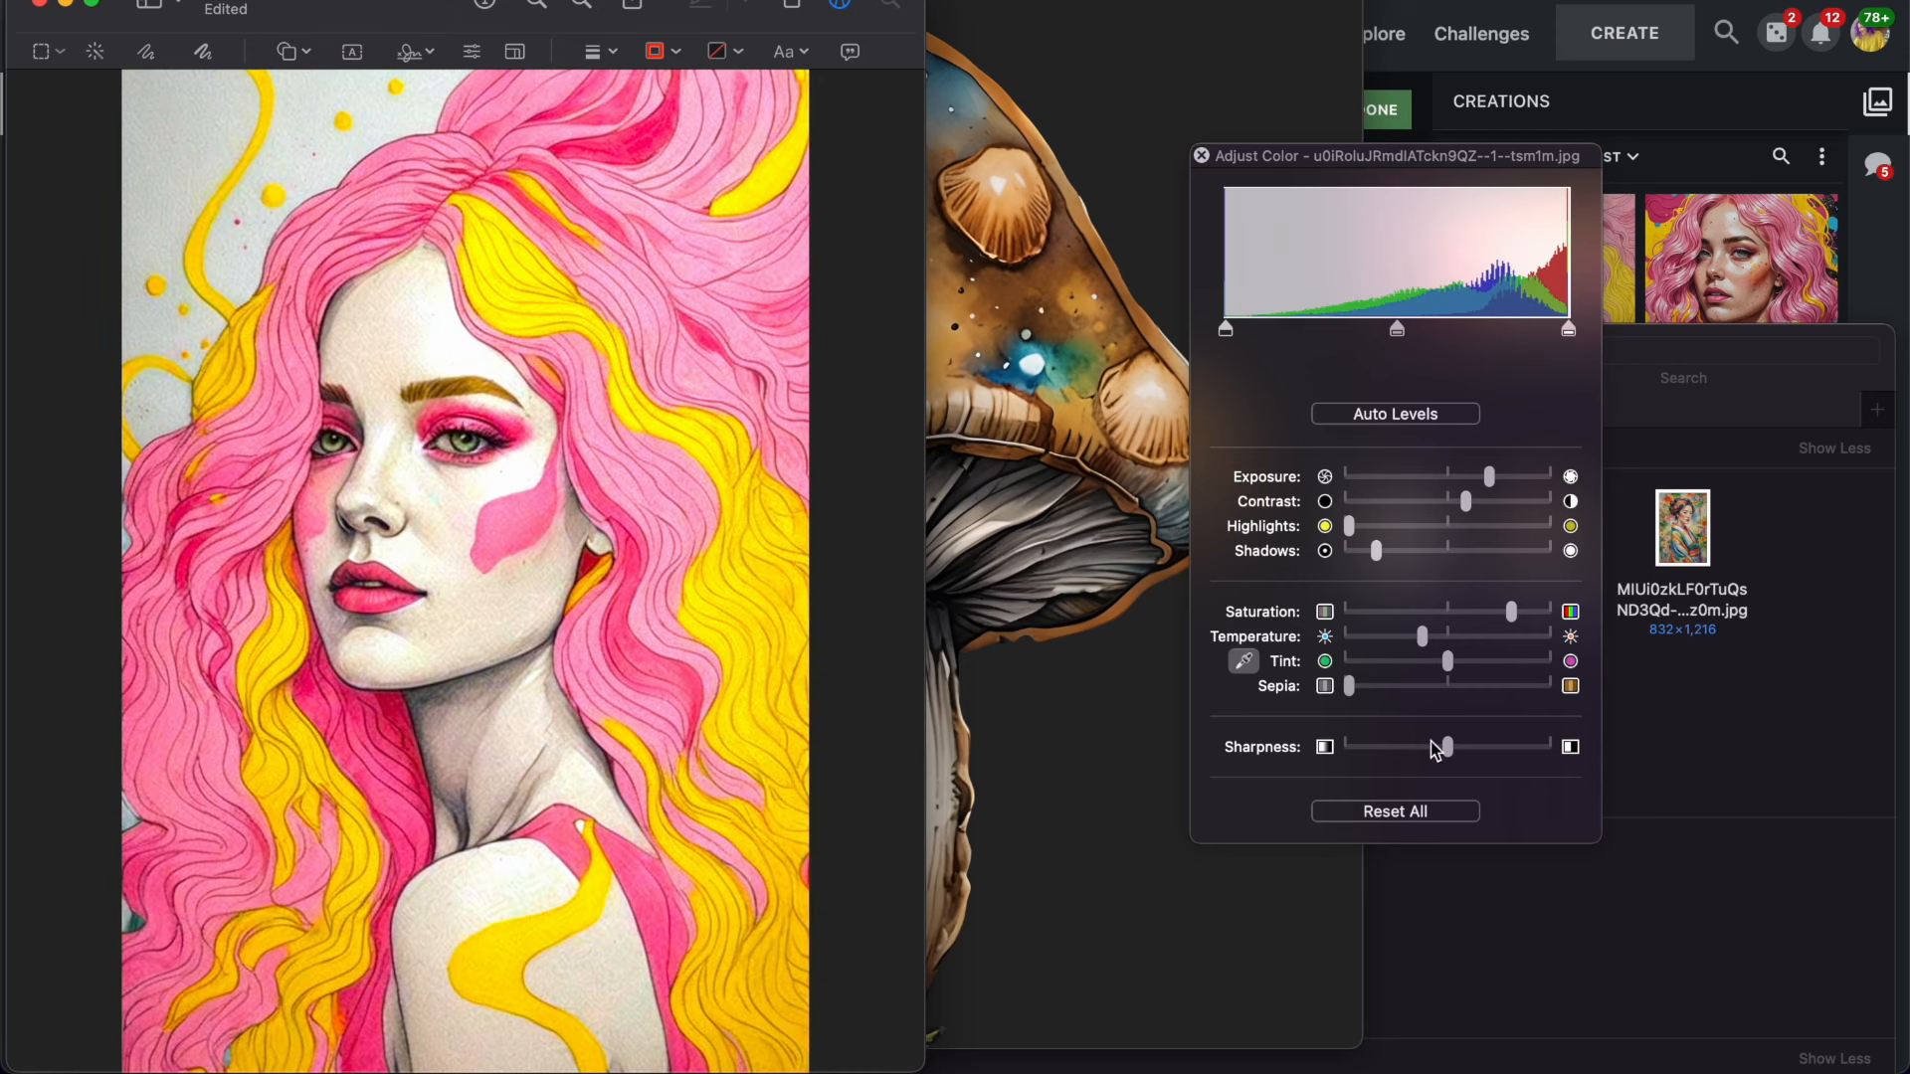
drag(1448, 748, 1493, 750)
click(1200, 155)
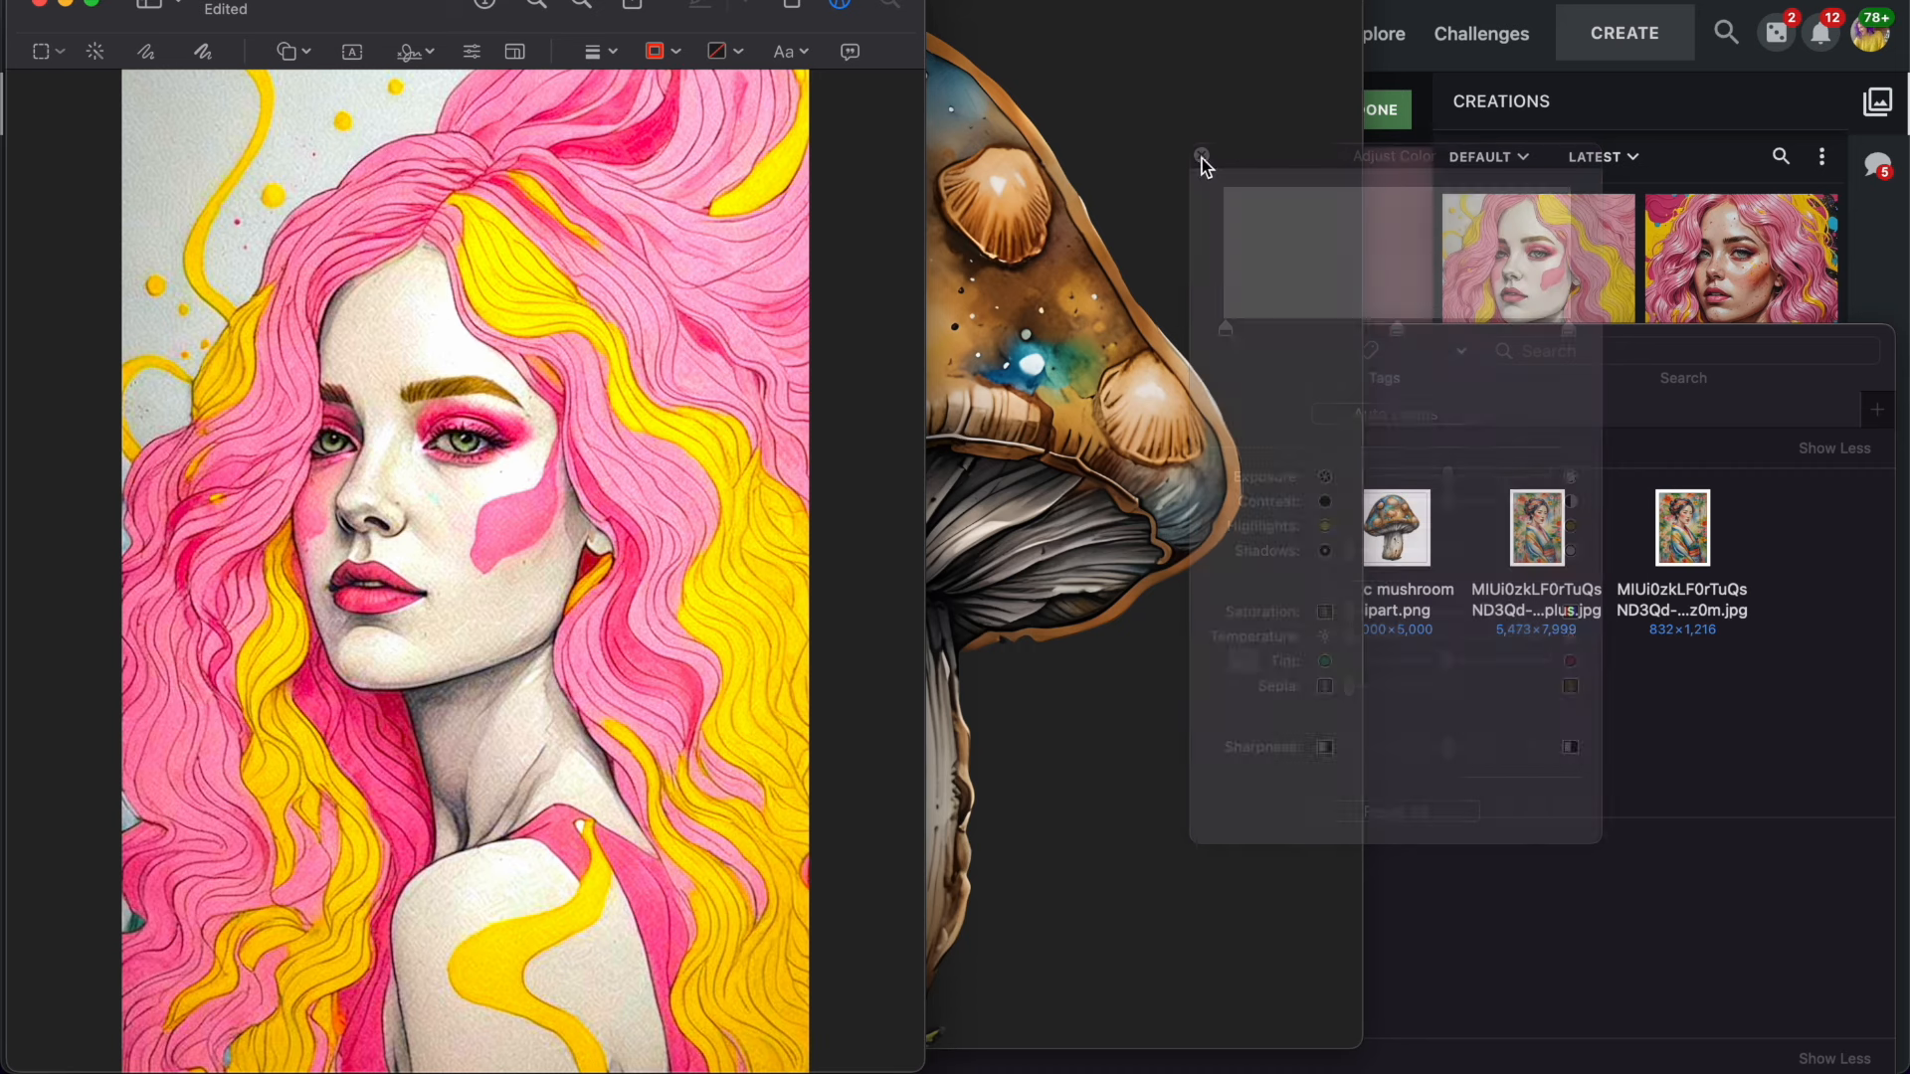
Close the Downloads window and compare the edited portrait side by side with the original creation in NightCafe.
drag(416, 0, 1008, 3)
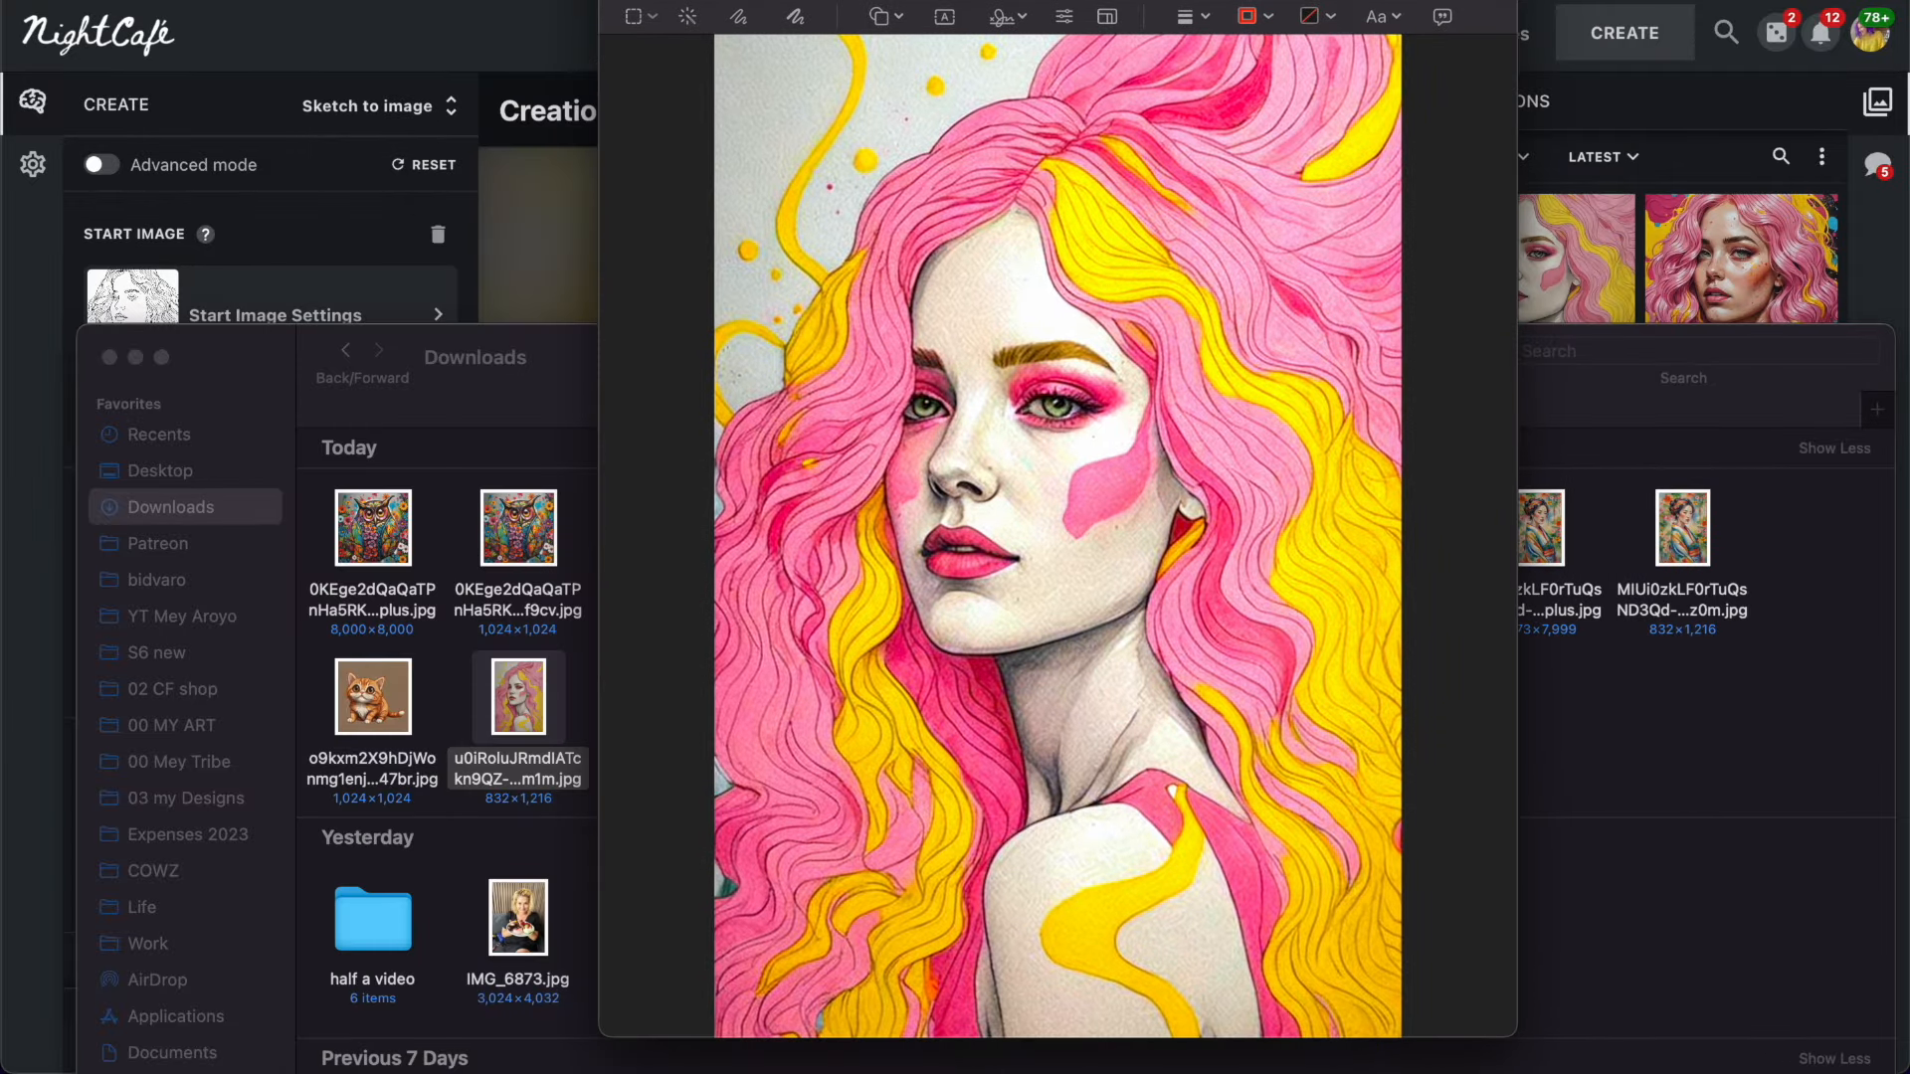
click(110, 357)
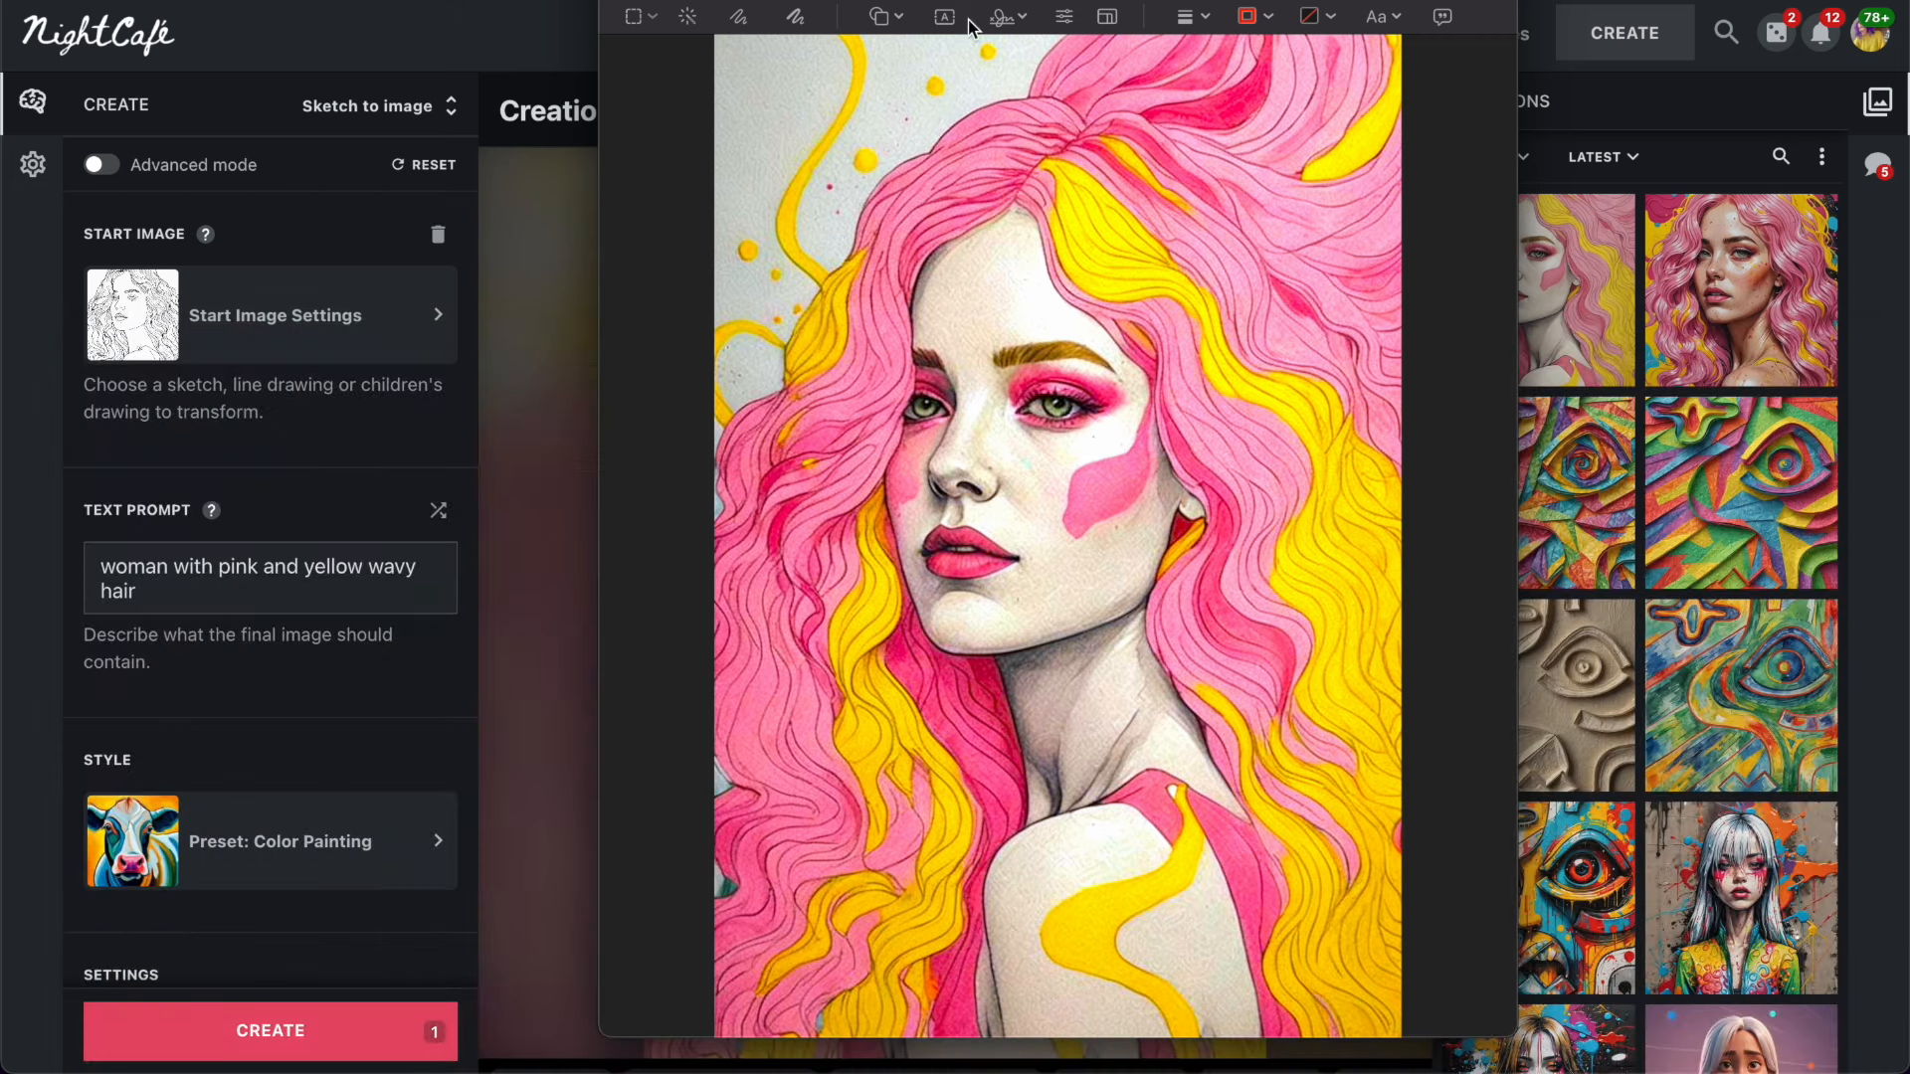
drag(1144, 16, 453, 52)
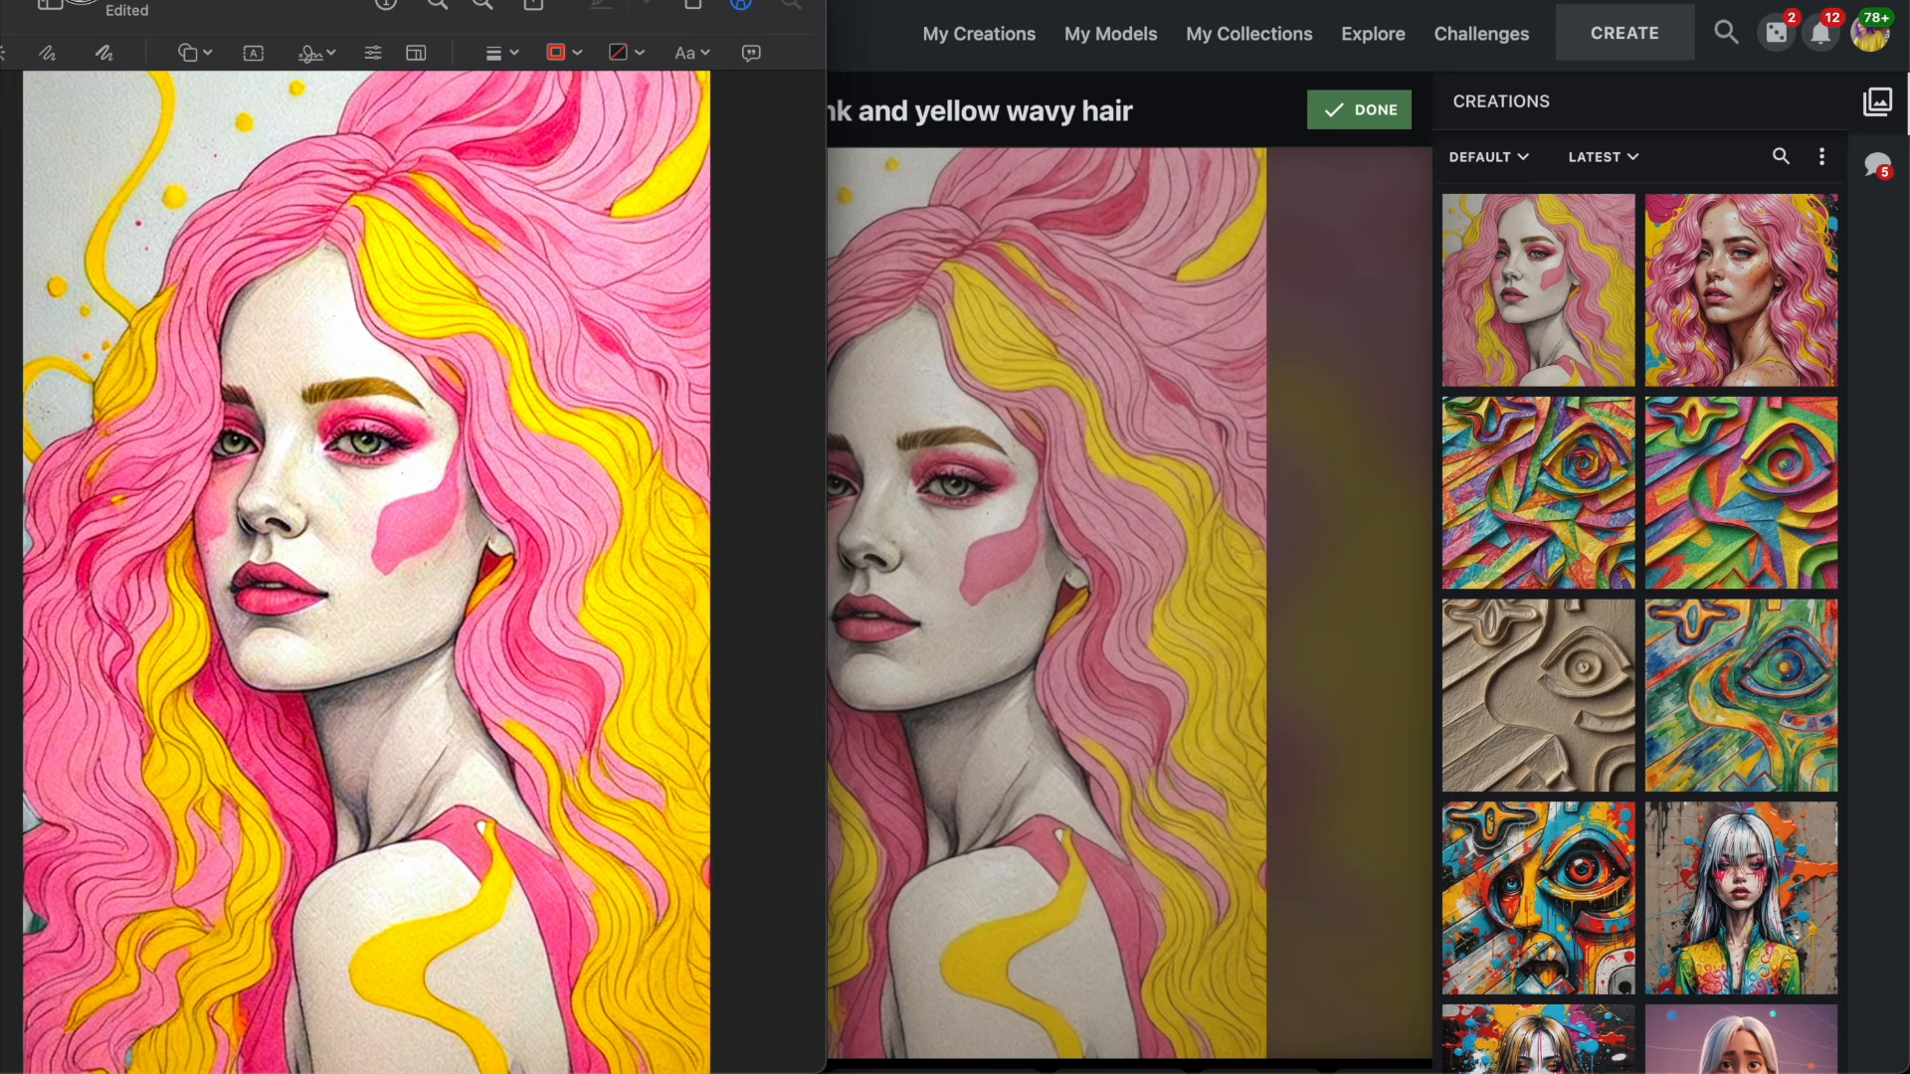
drag(80, 2, 634, 2)
click(492, 3)
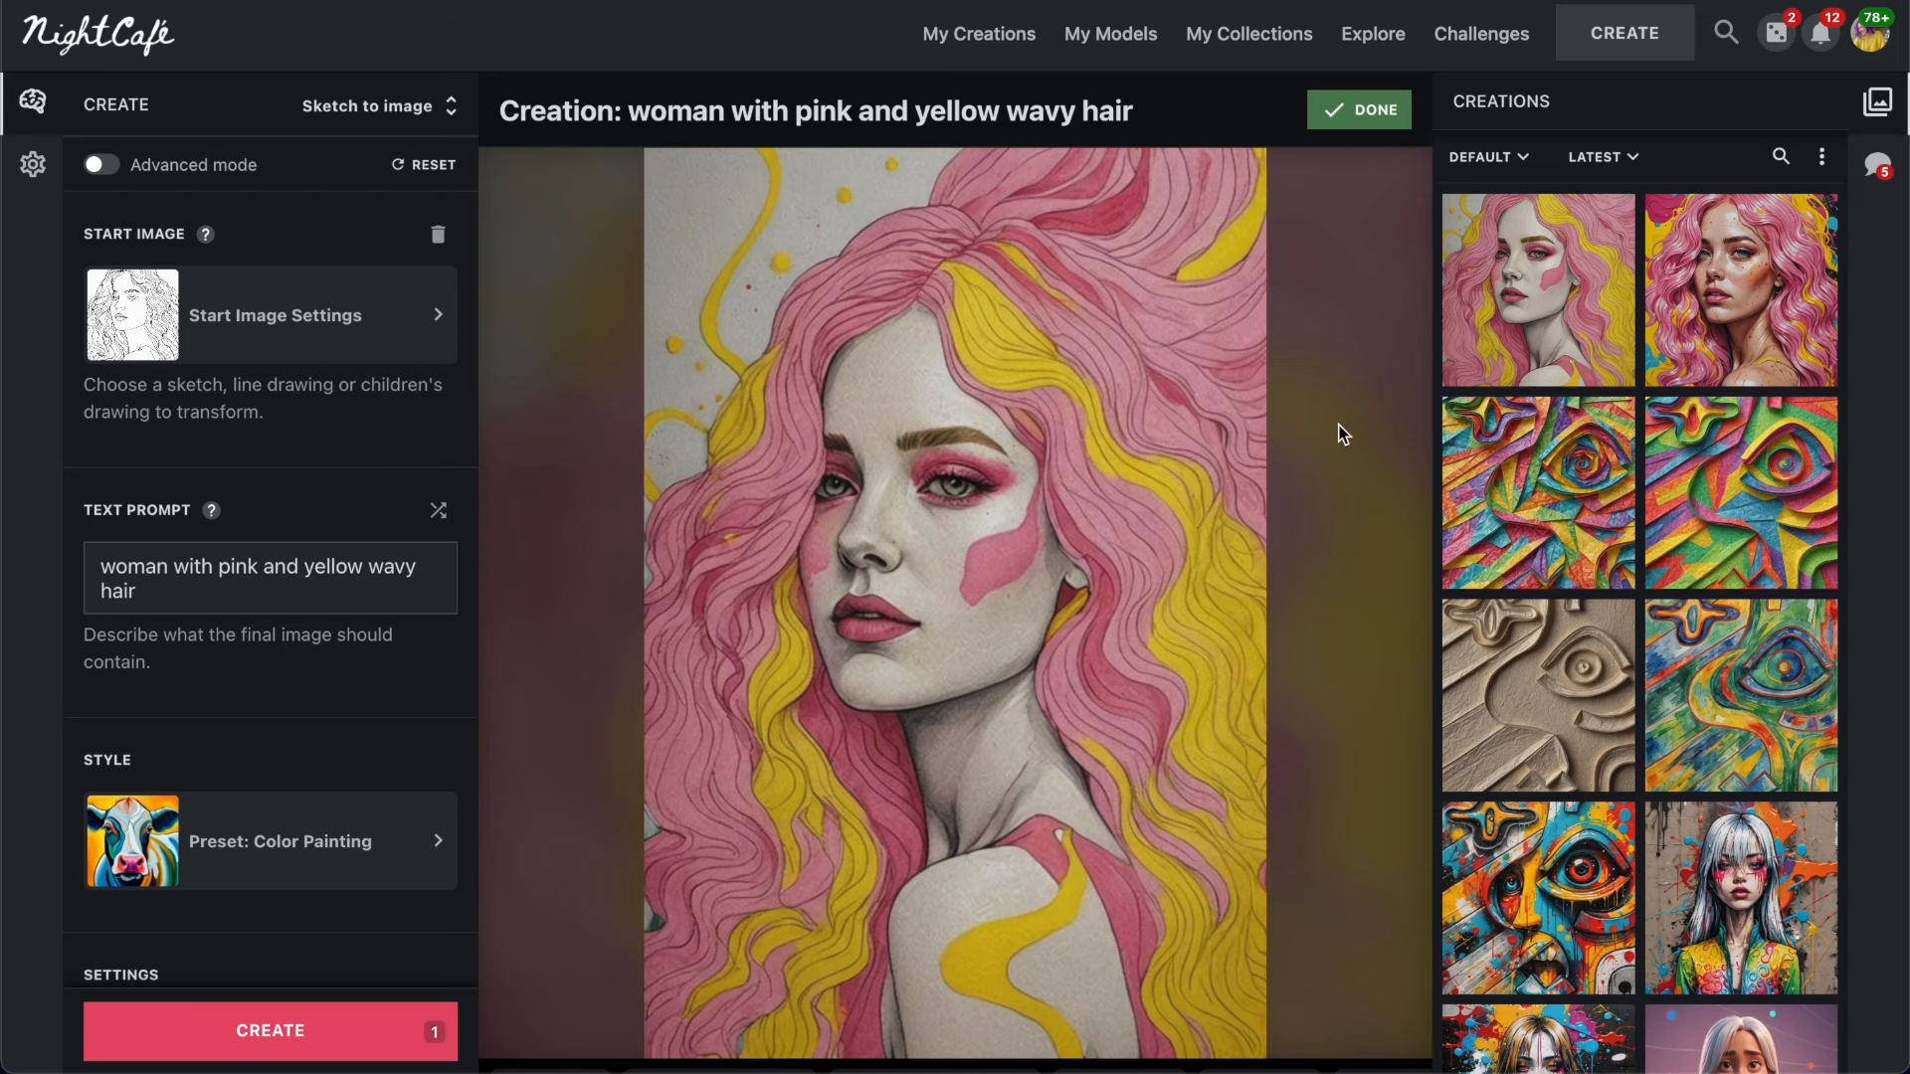
Review the Upscale options for the pink and yellow wavy hair creation, then close them without upscaling.
mouse_move(1088, 726)
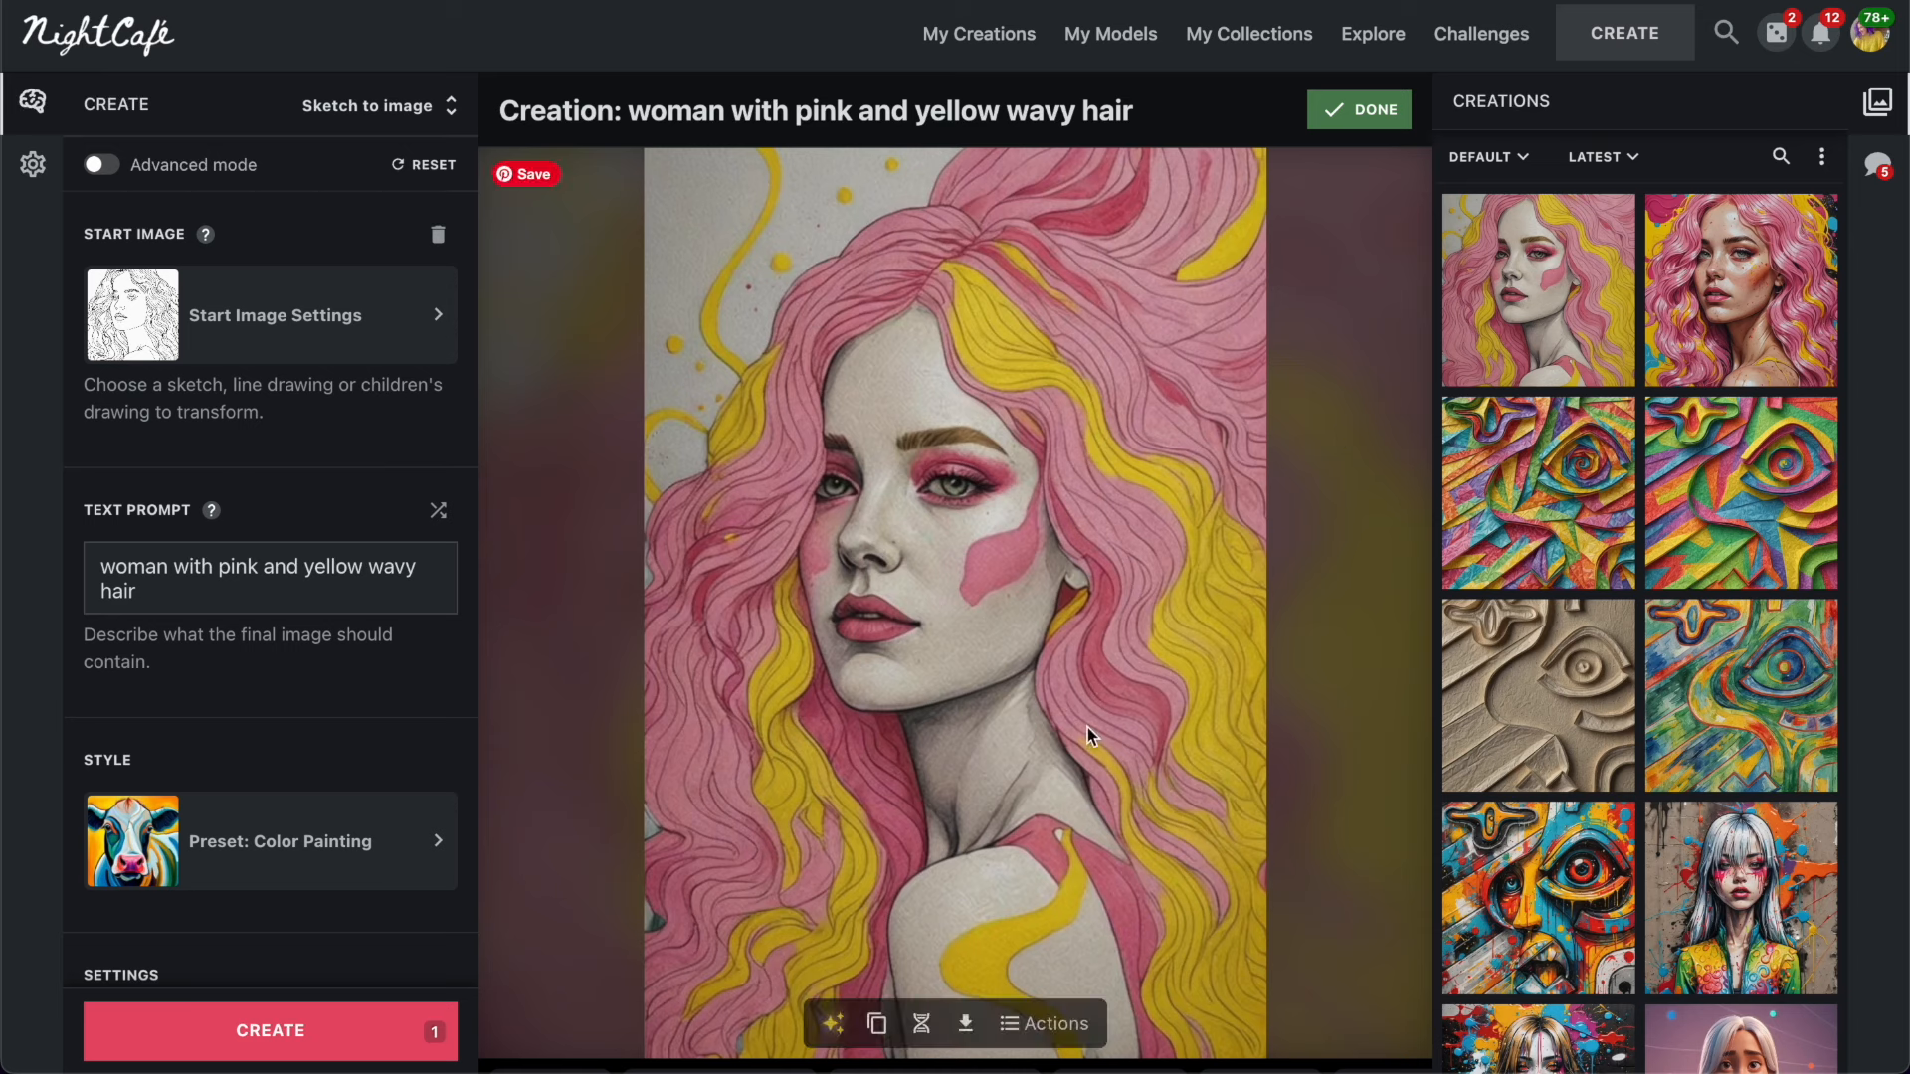
click(1018, 1035)
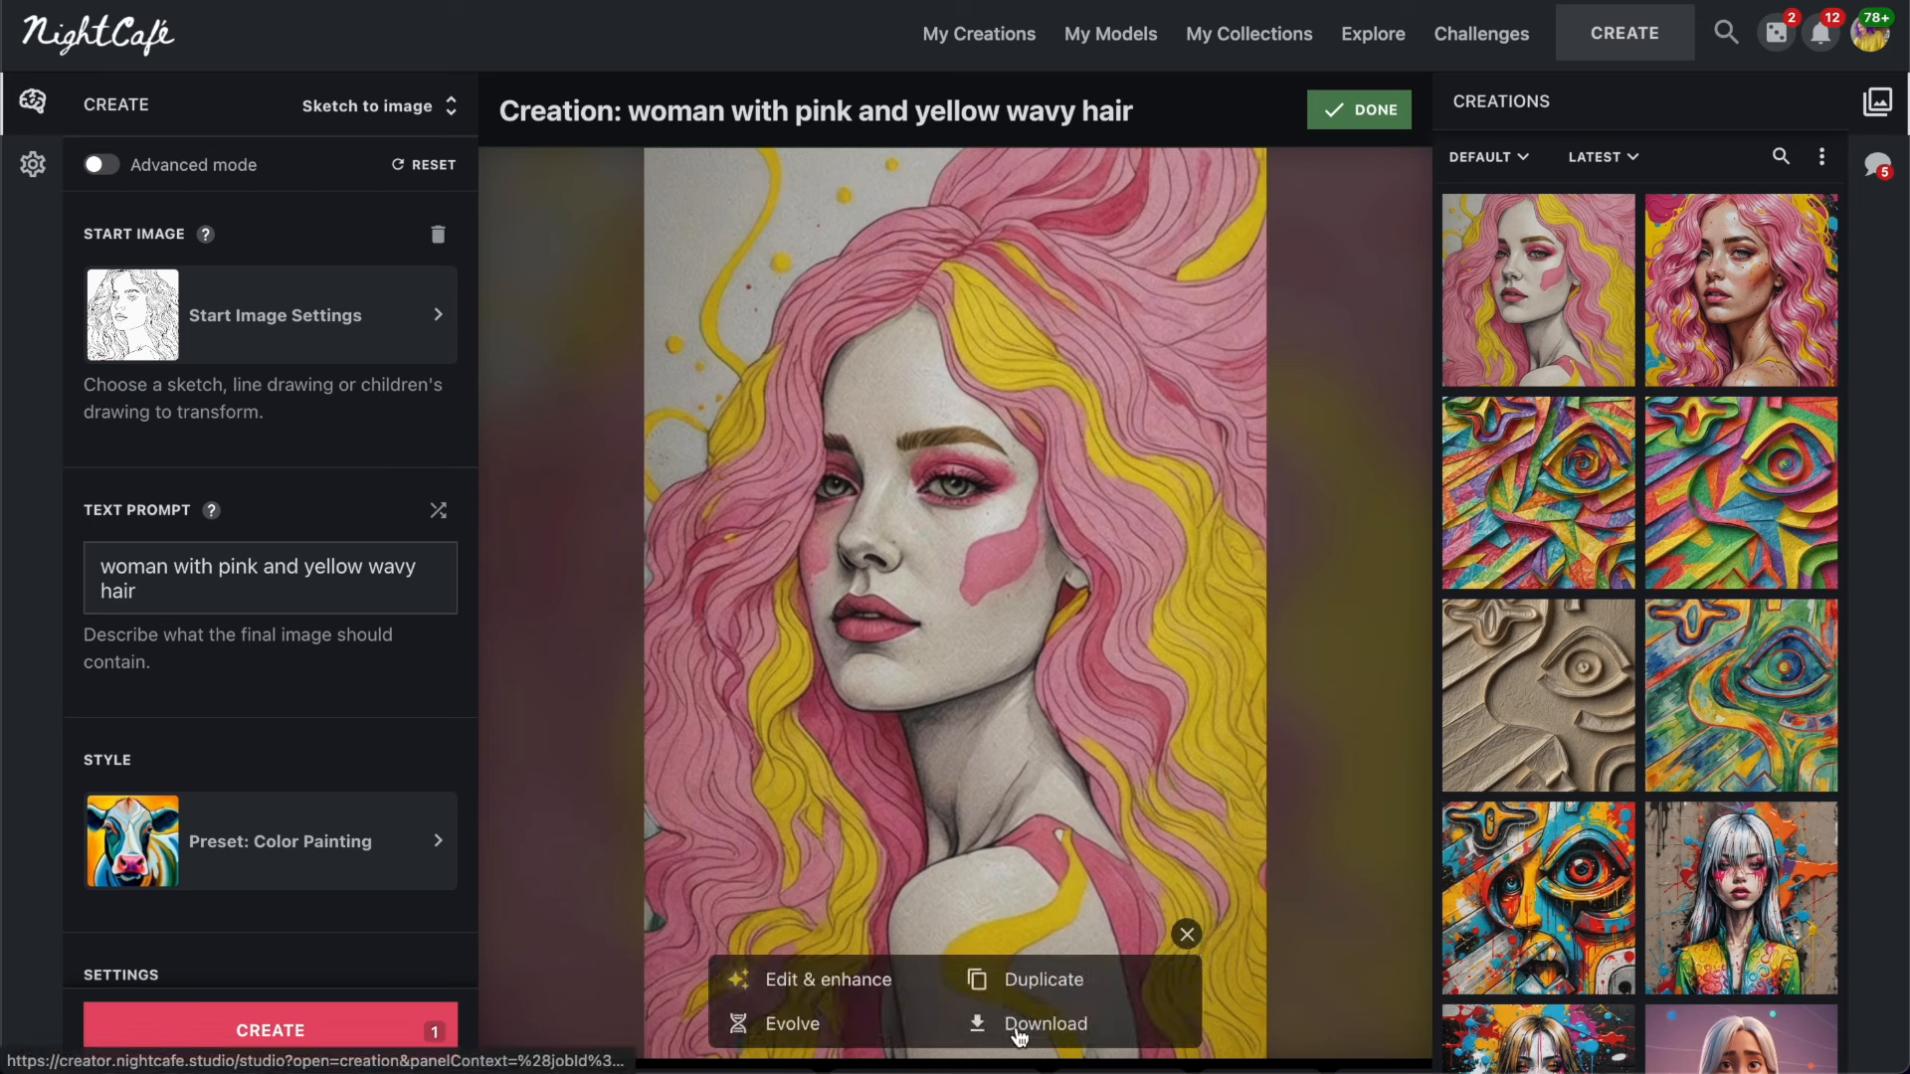
click(844, 981)
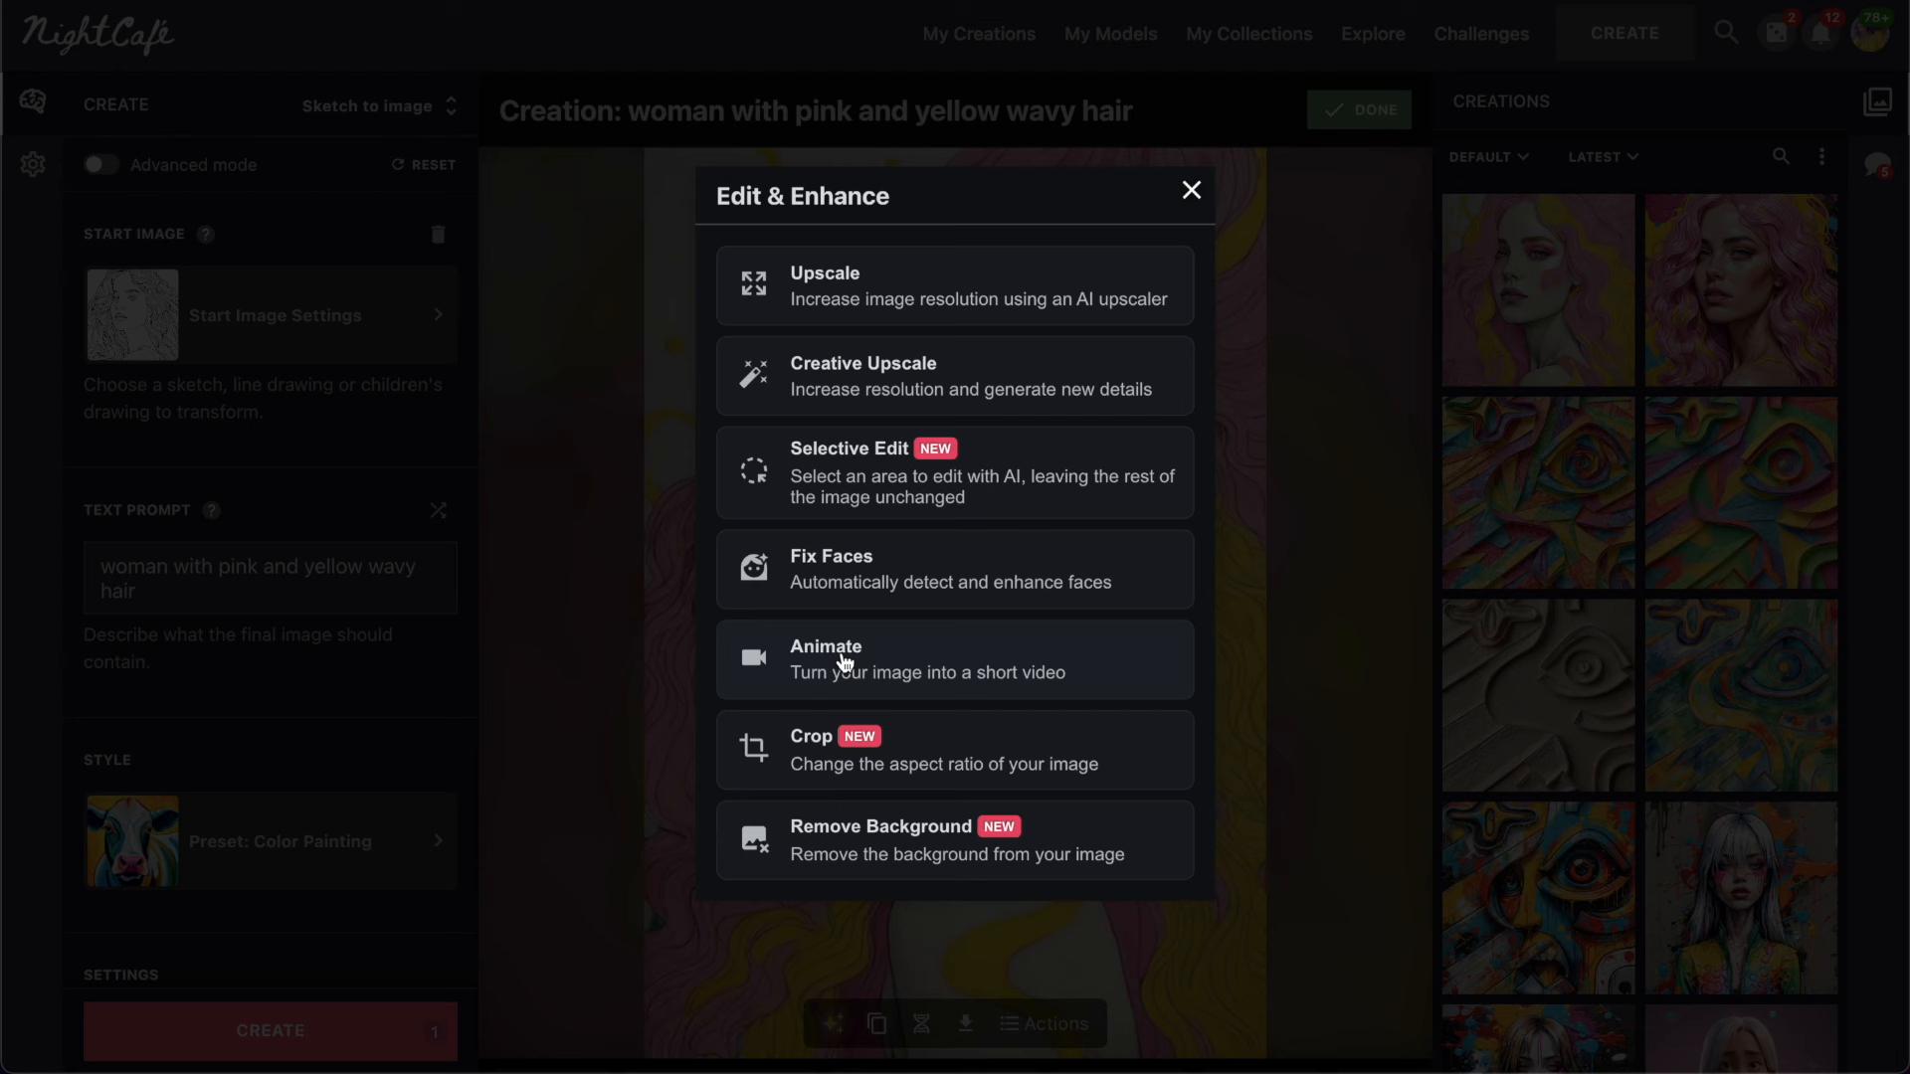
click(904, 318)
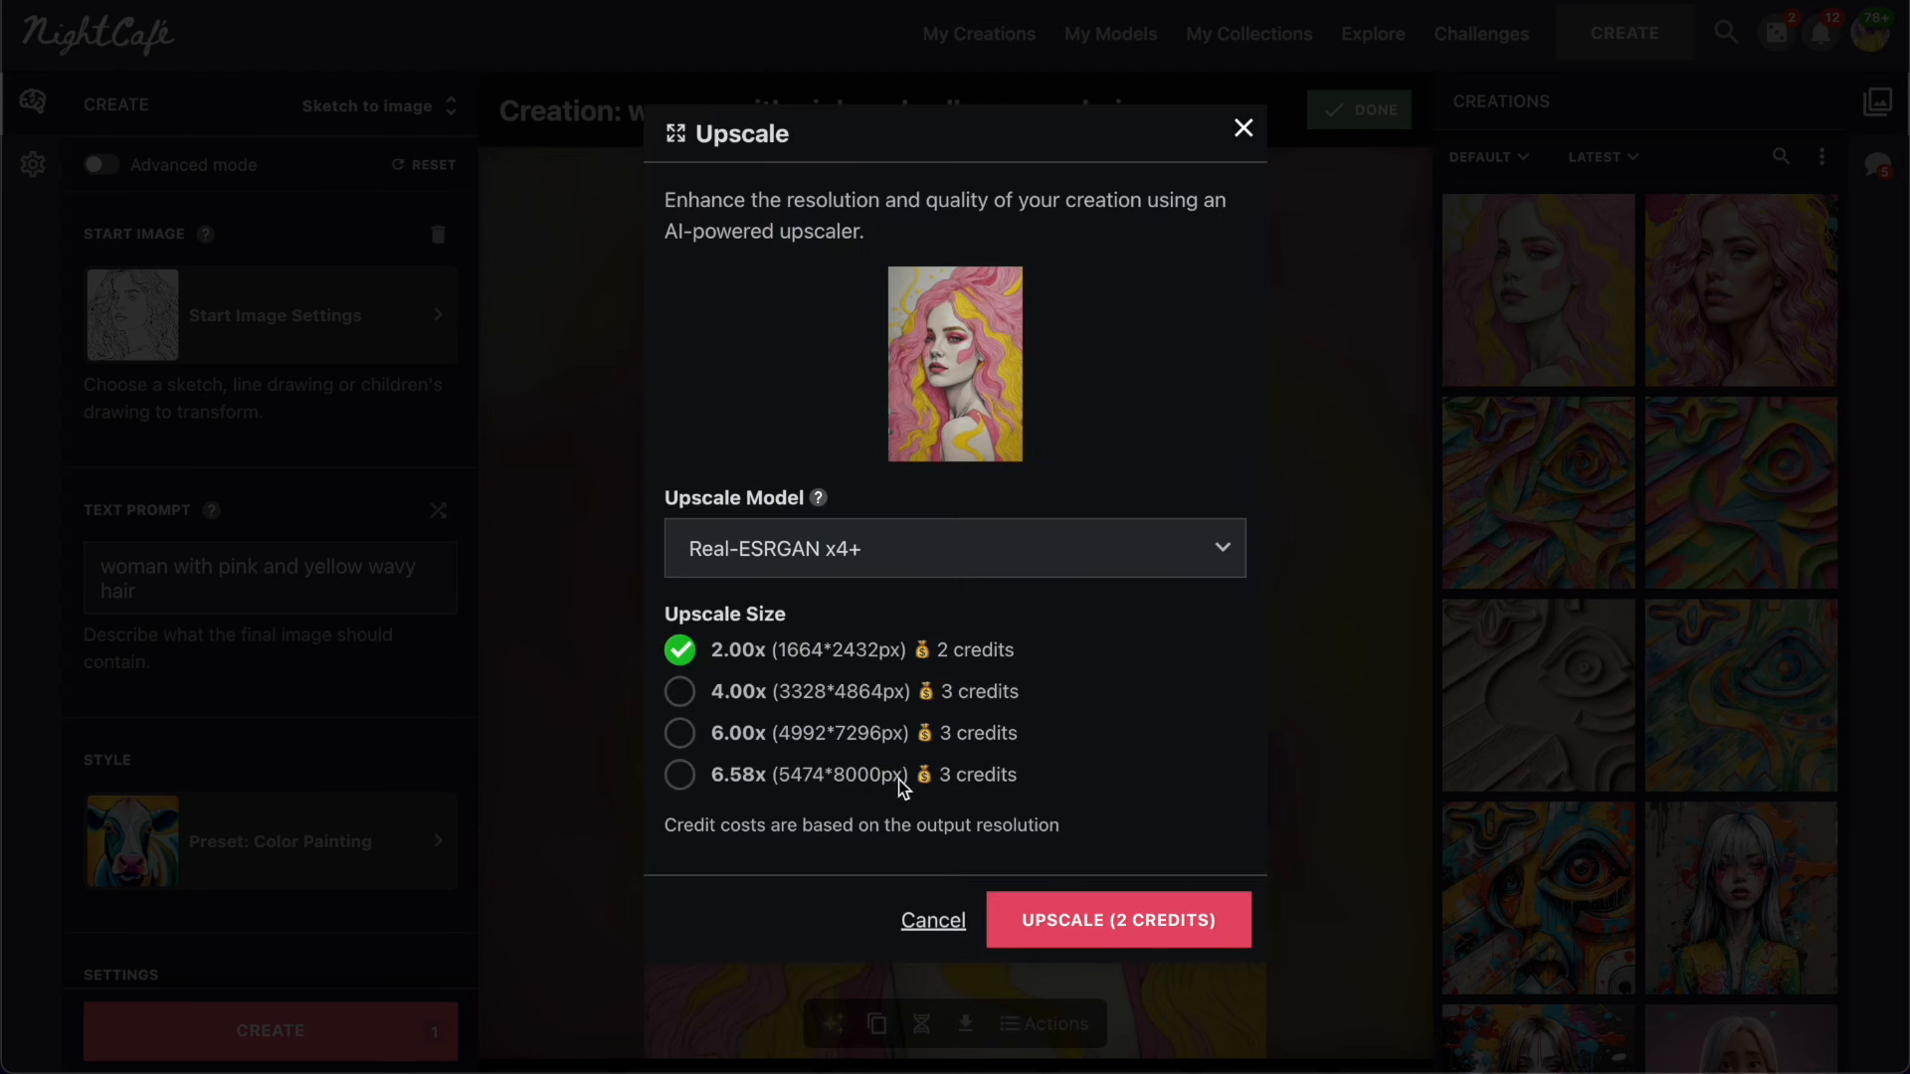
click(1243, 128)
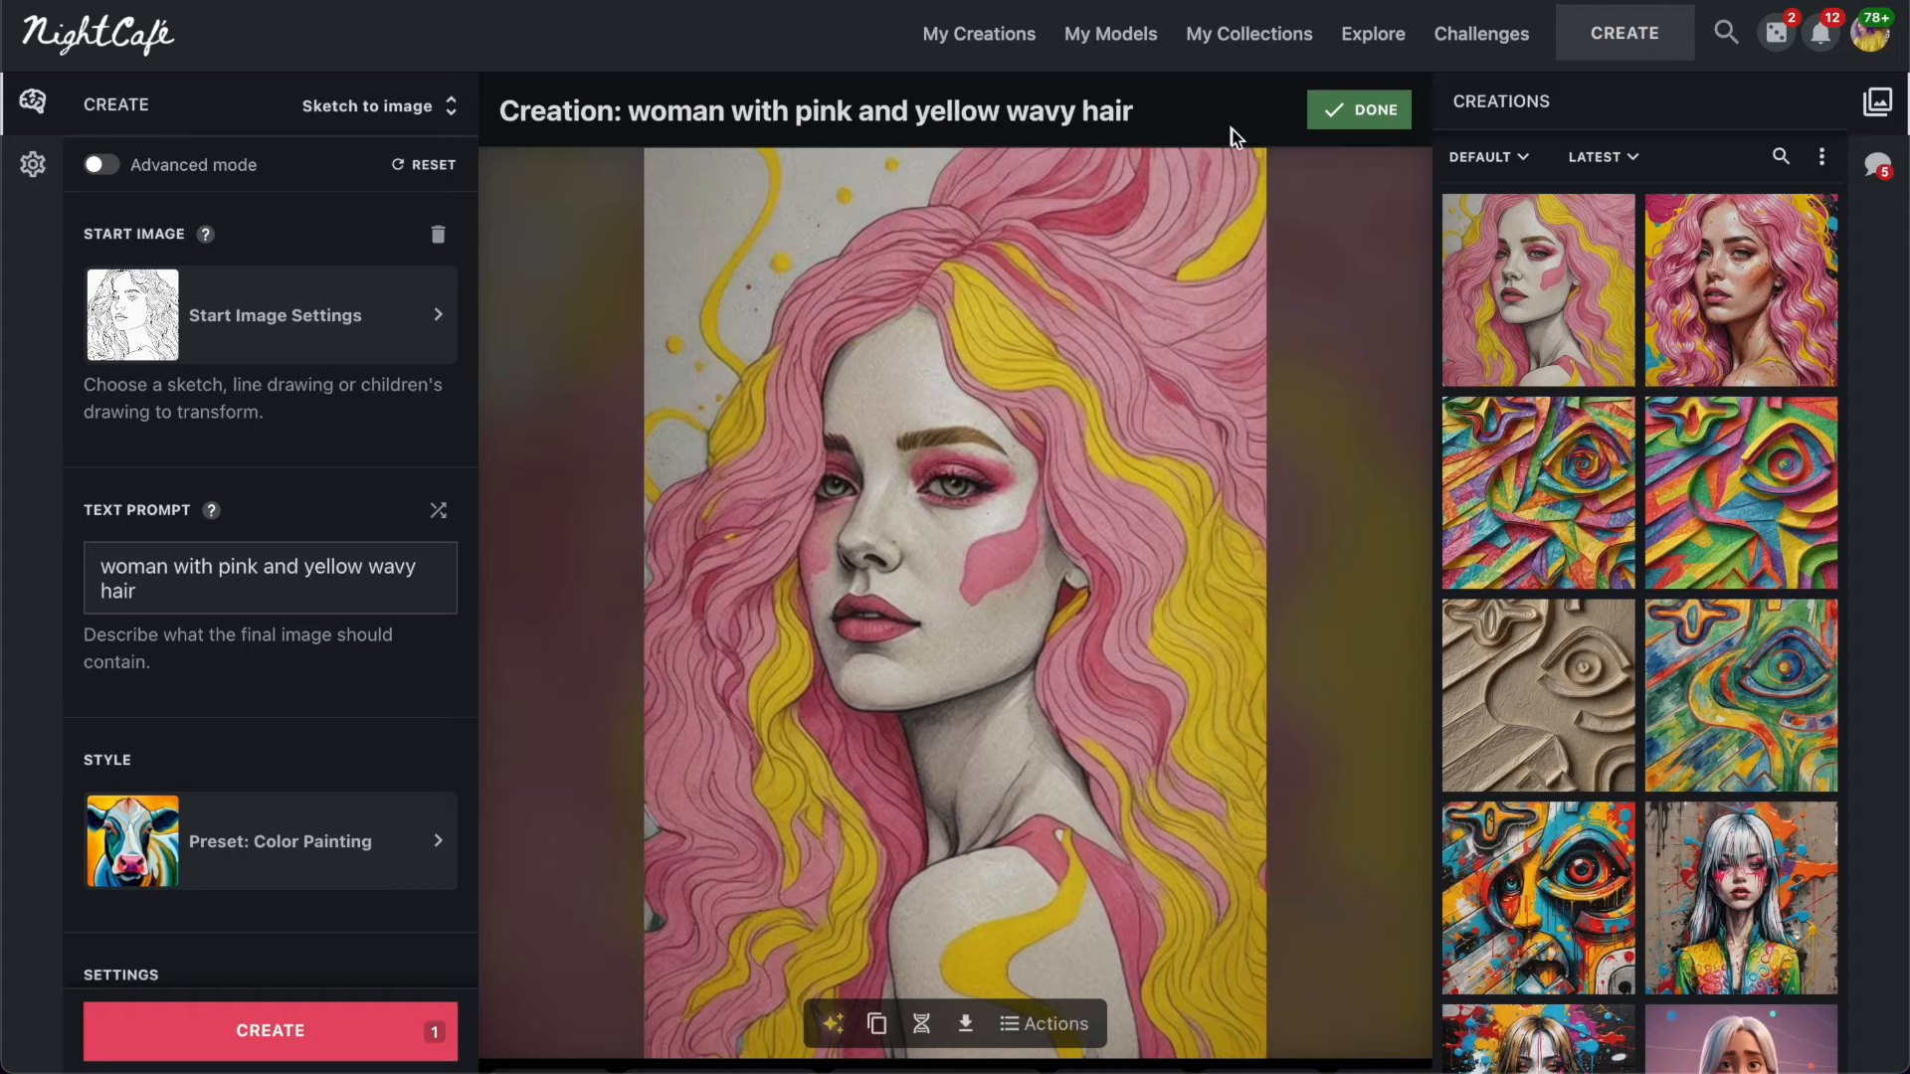
Open the colorful "magical fairytale mushroom house" creation and examine its Upscale options, selecting 7.81x (8000*8000px).
click(266, 361)
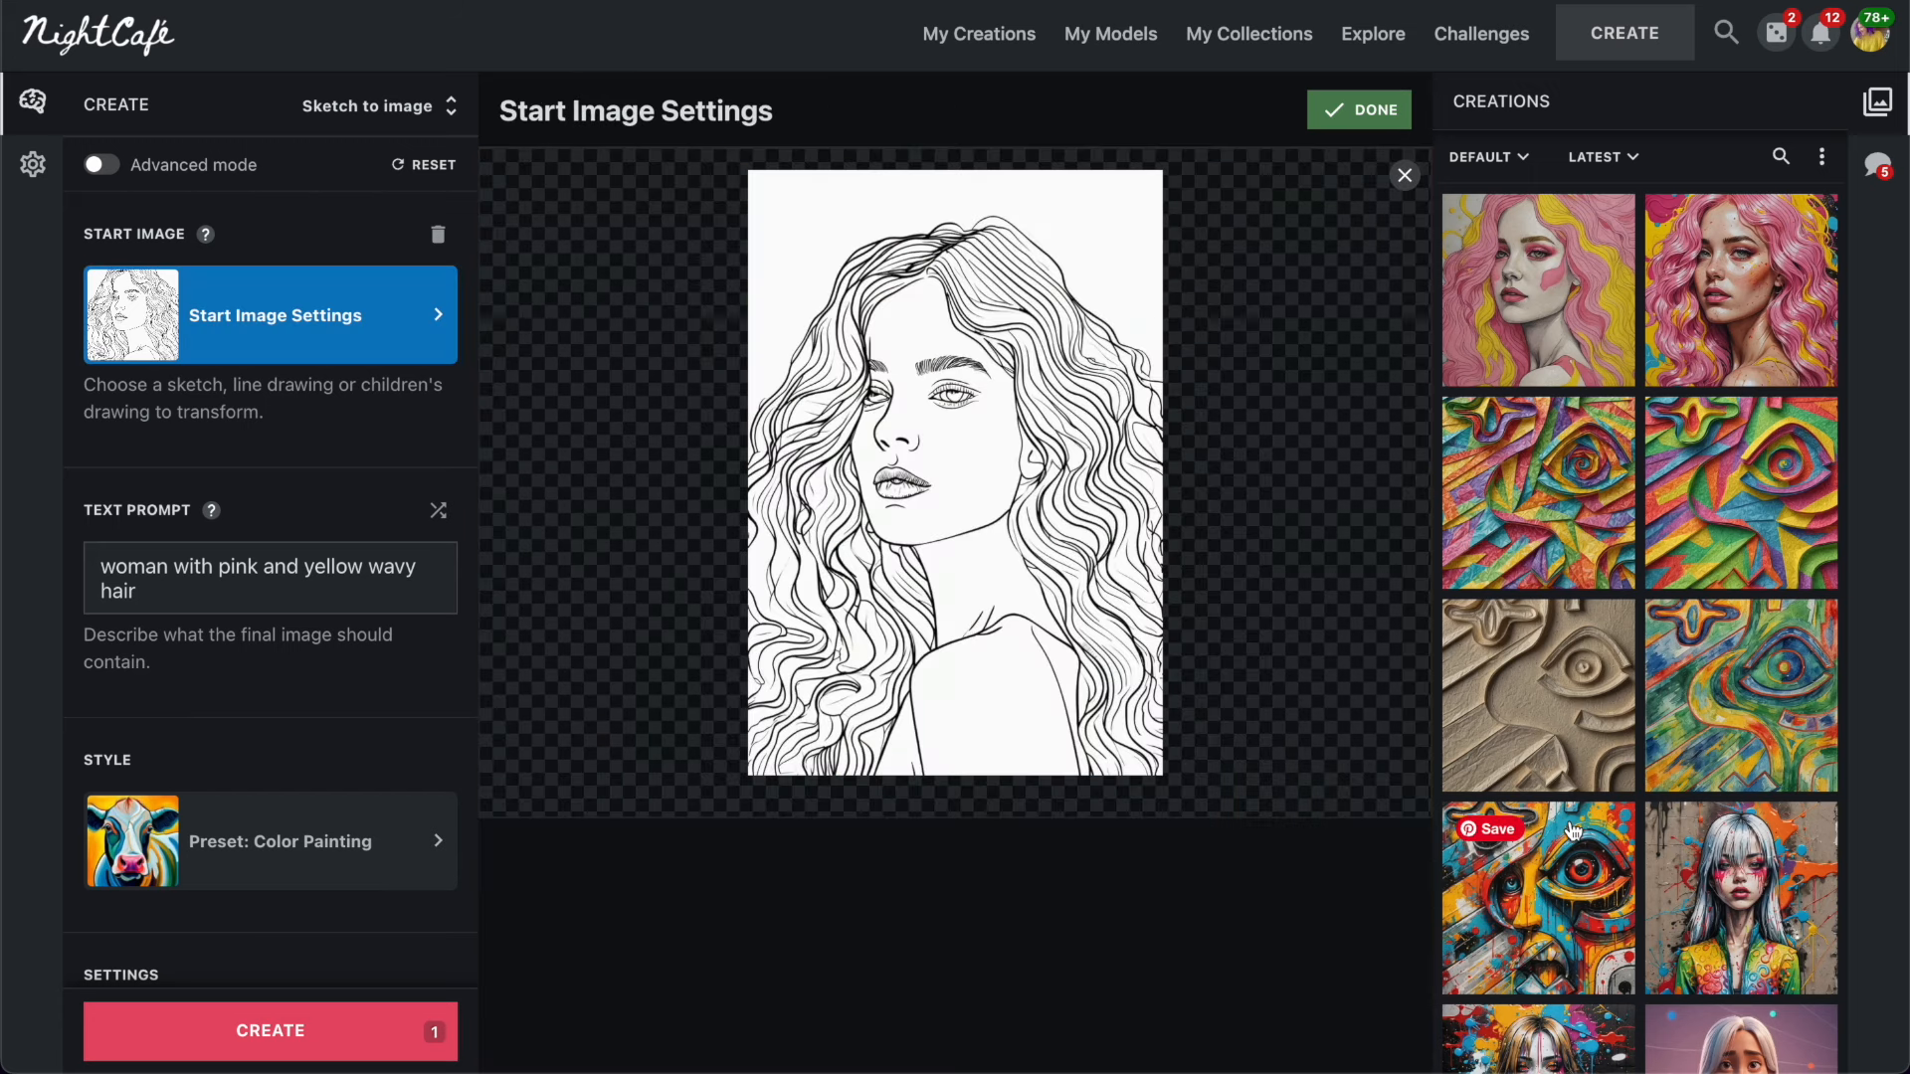
scroll(1572, 831, down, 10)
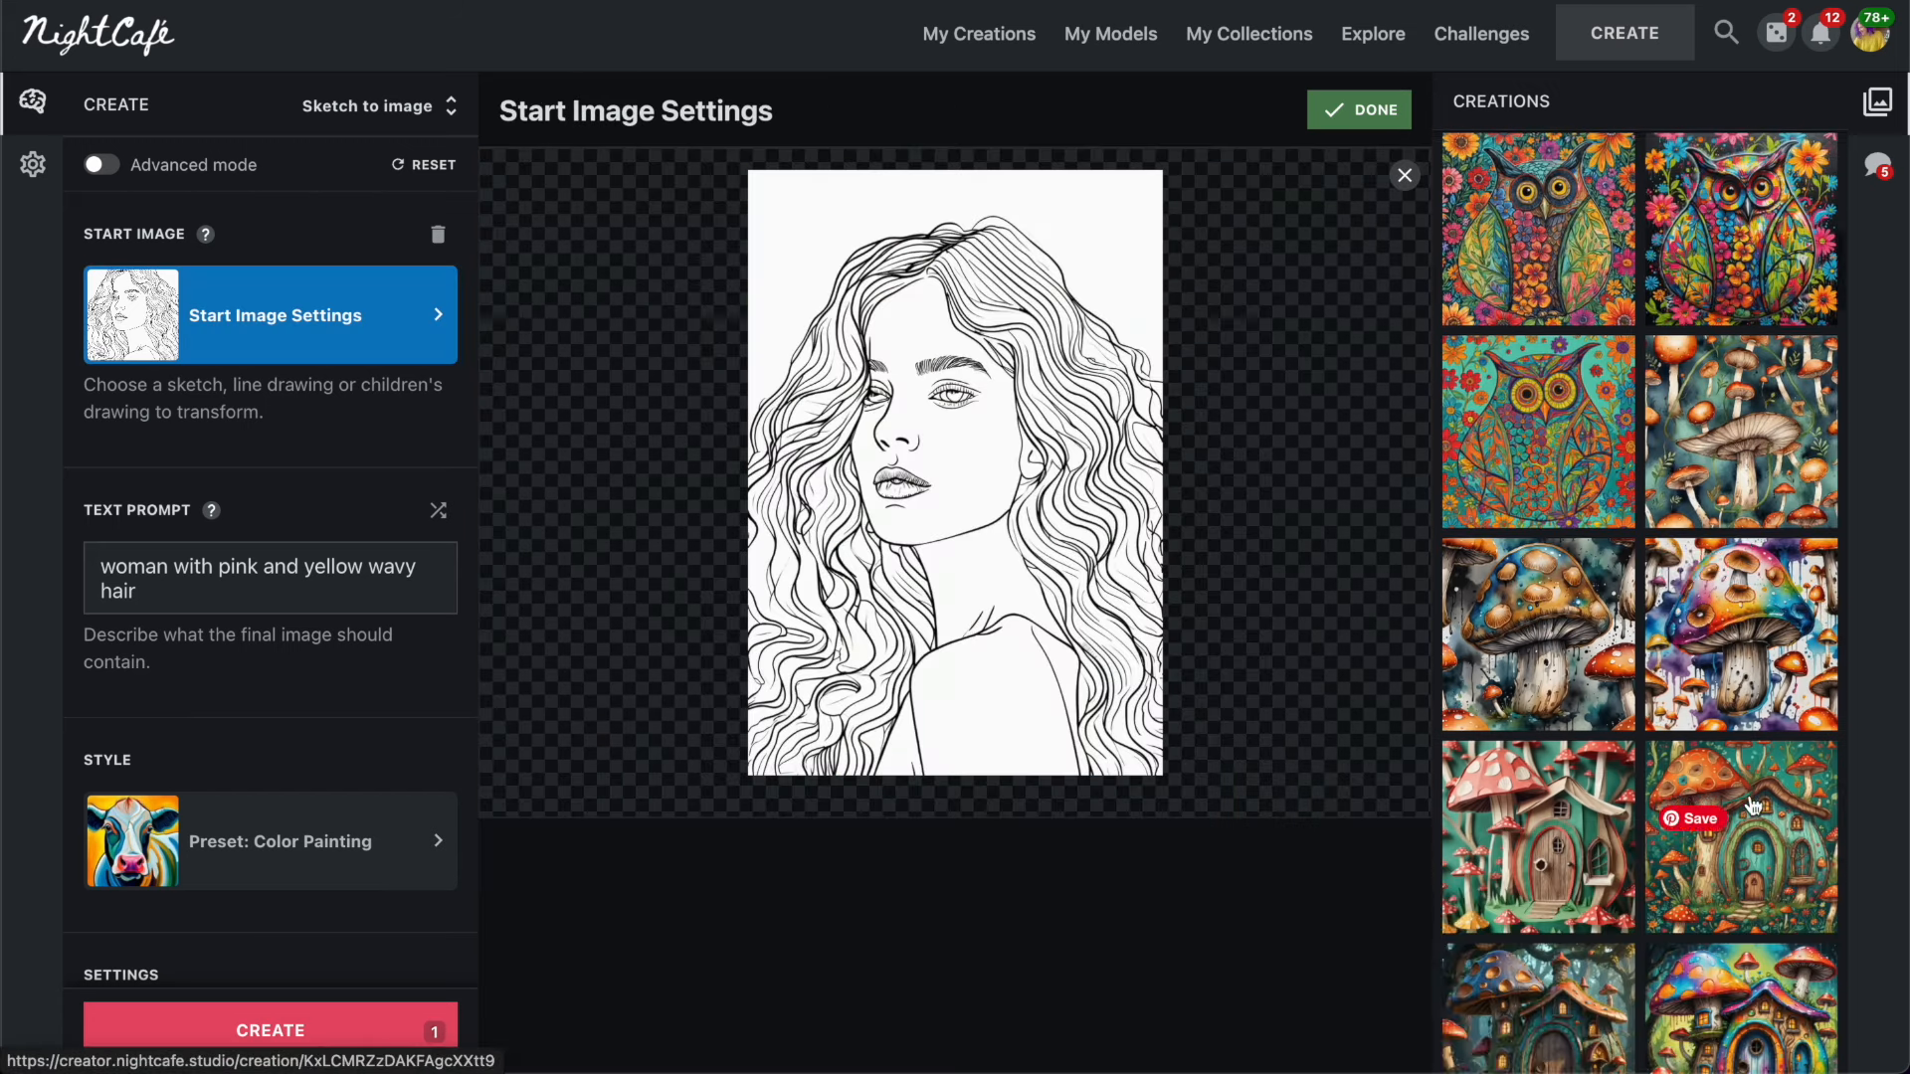
scroll(1753, 806, down, 5)
click(1715, 518)
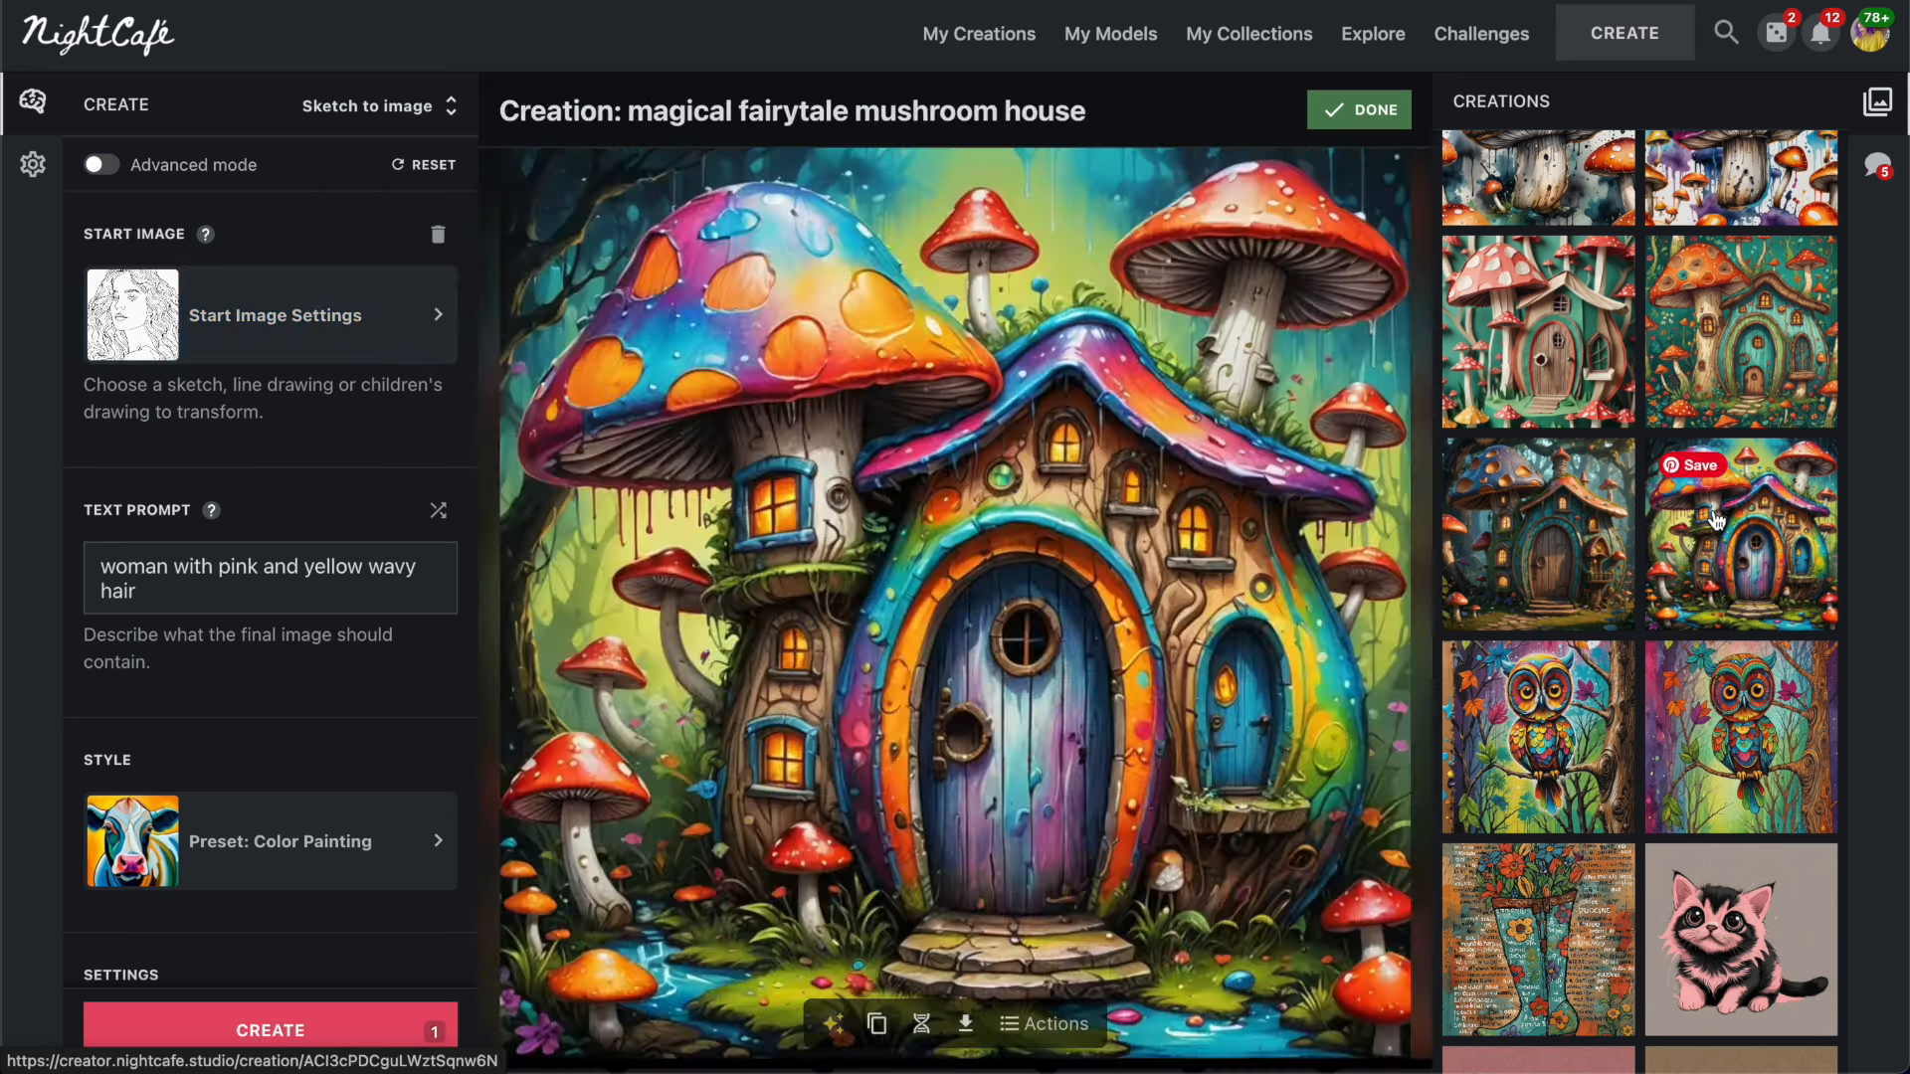
click(1039, 1025)
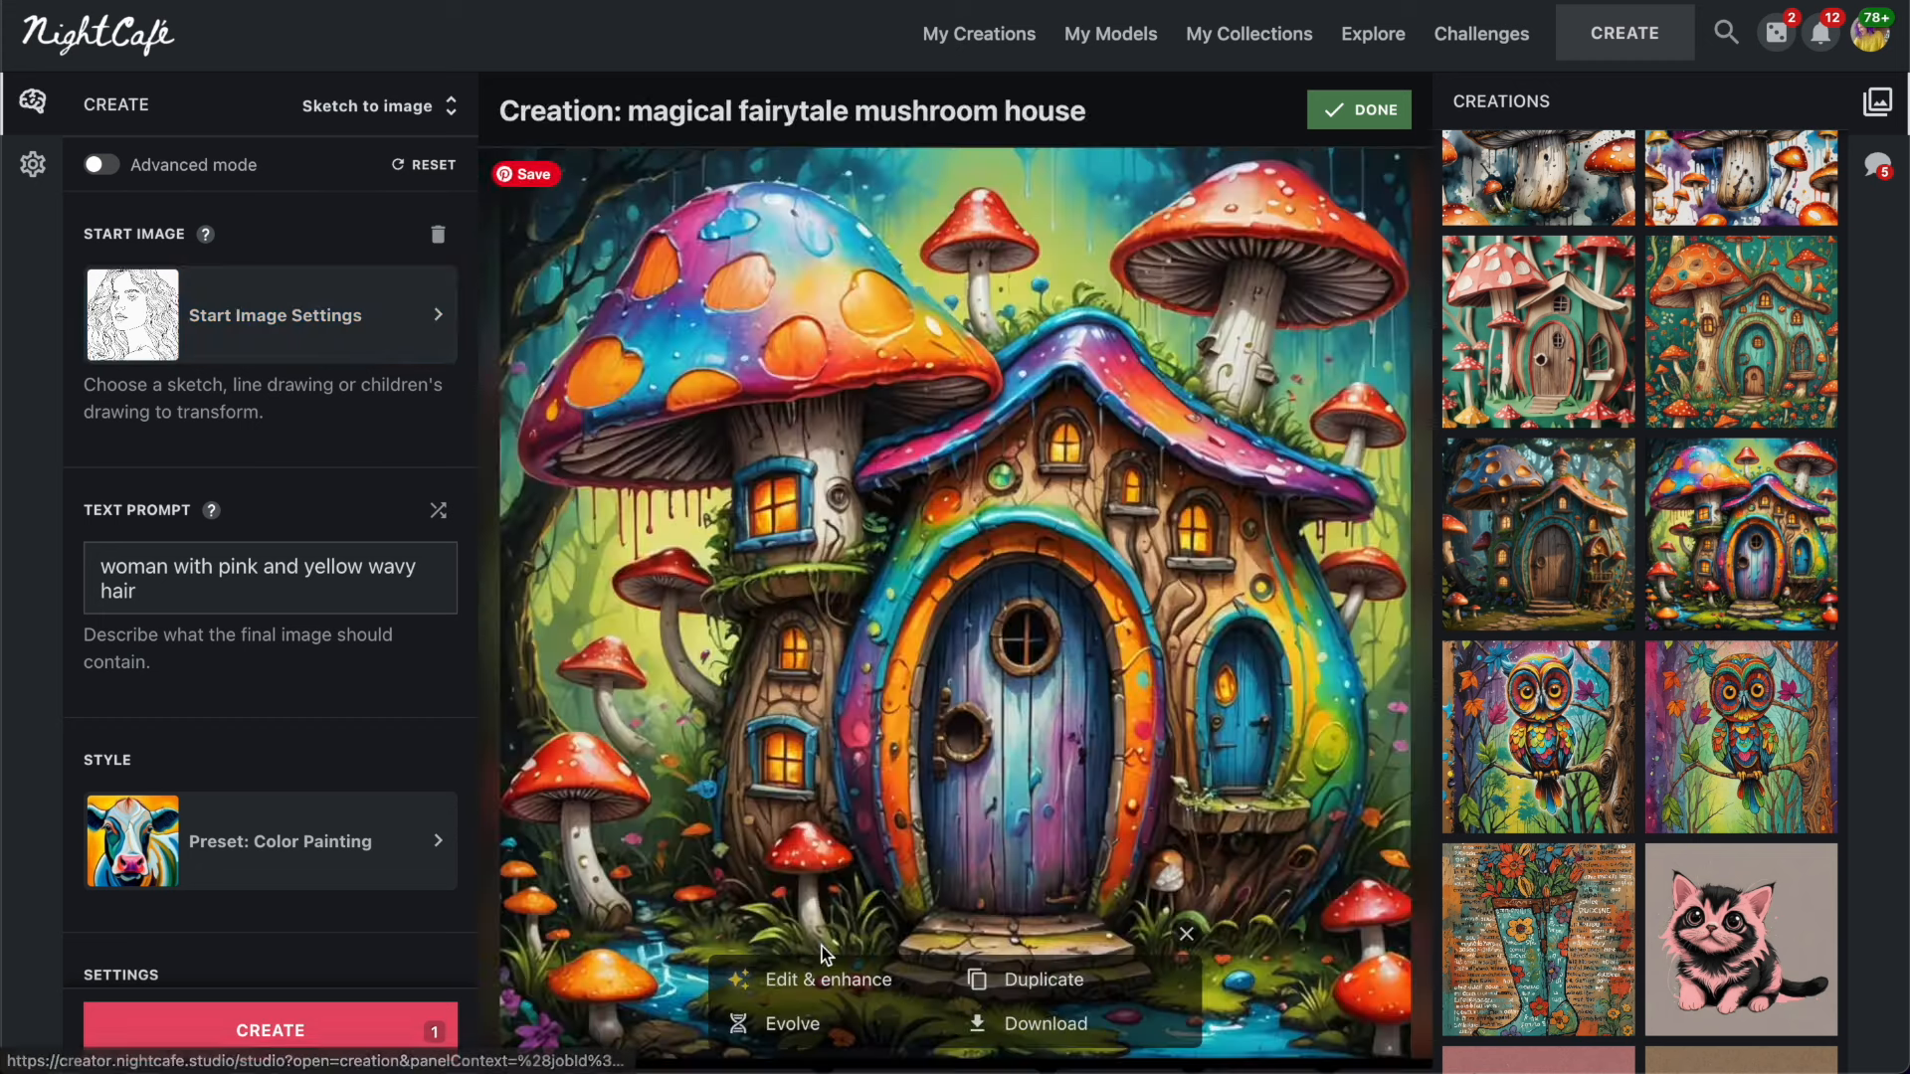
click(822, 976)
click(893, 285)
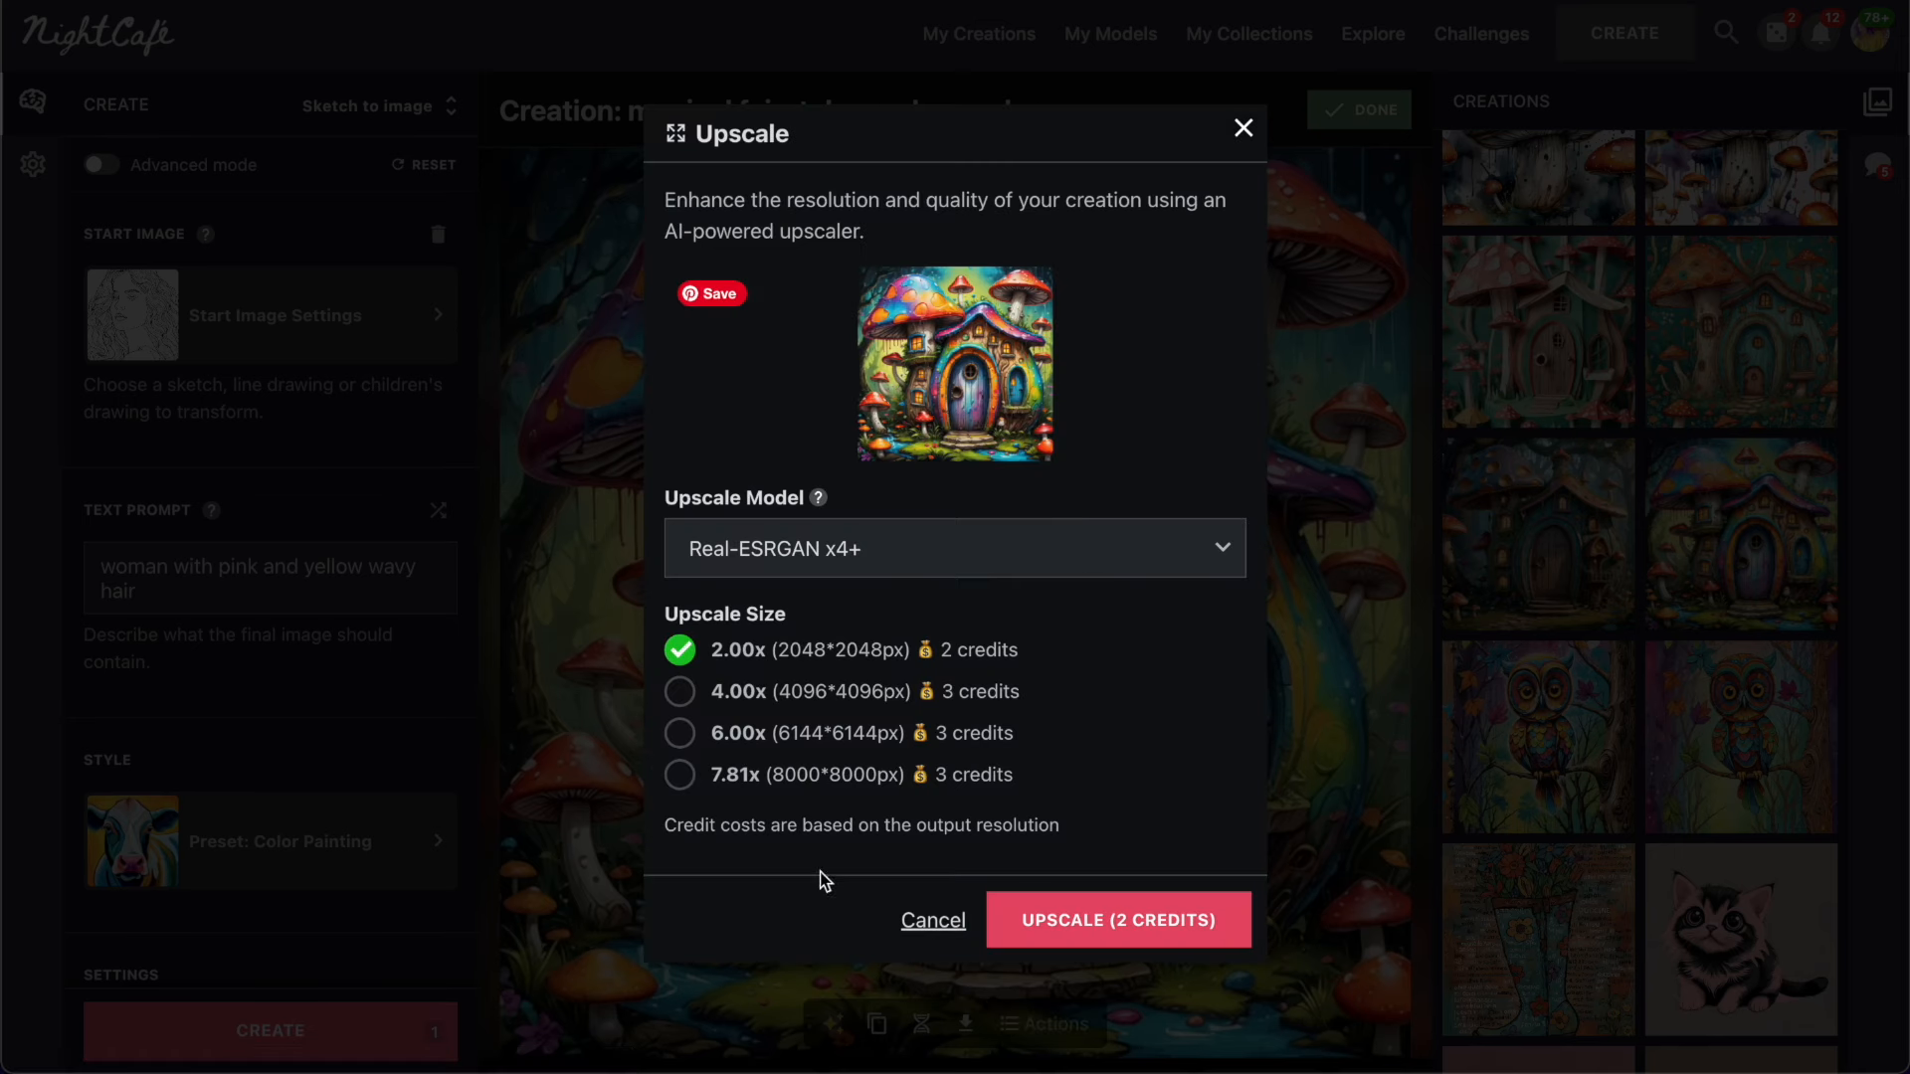
click(683, 774)
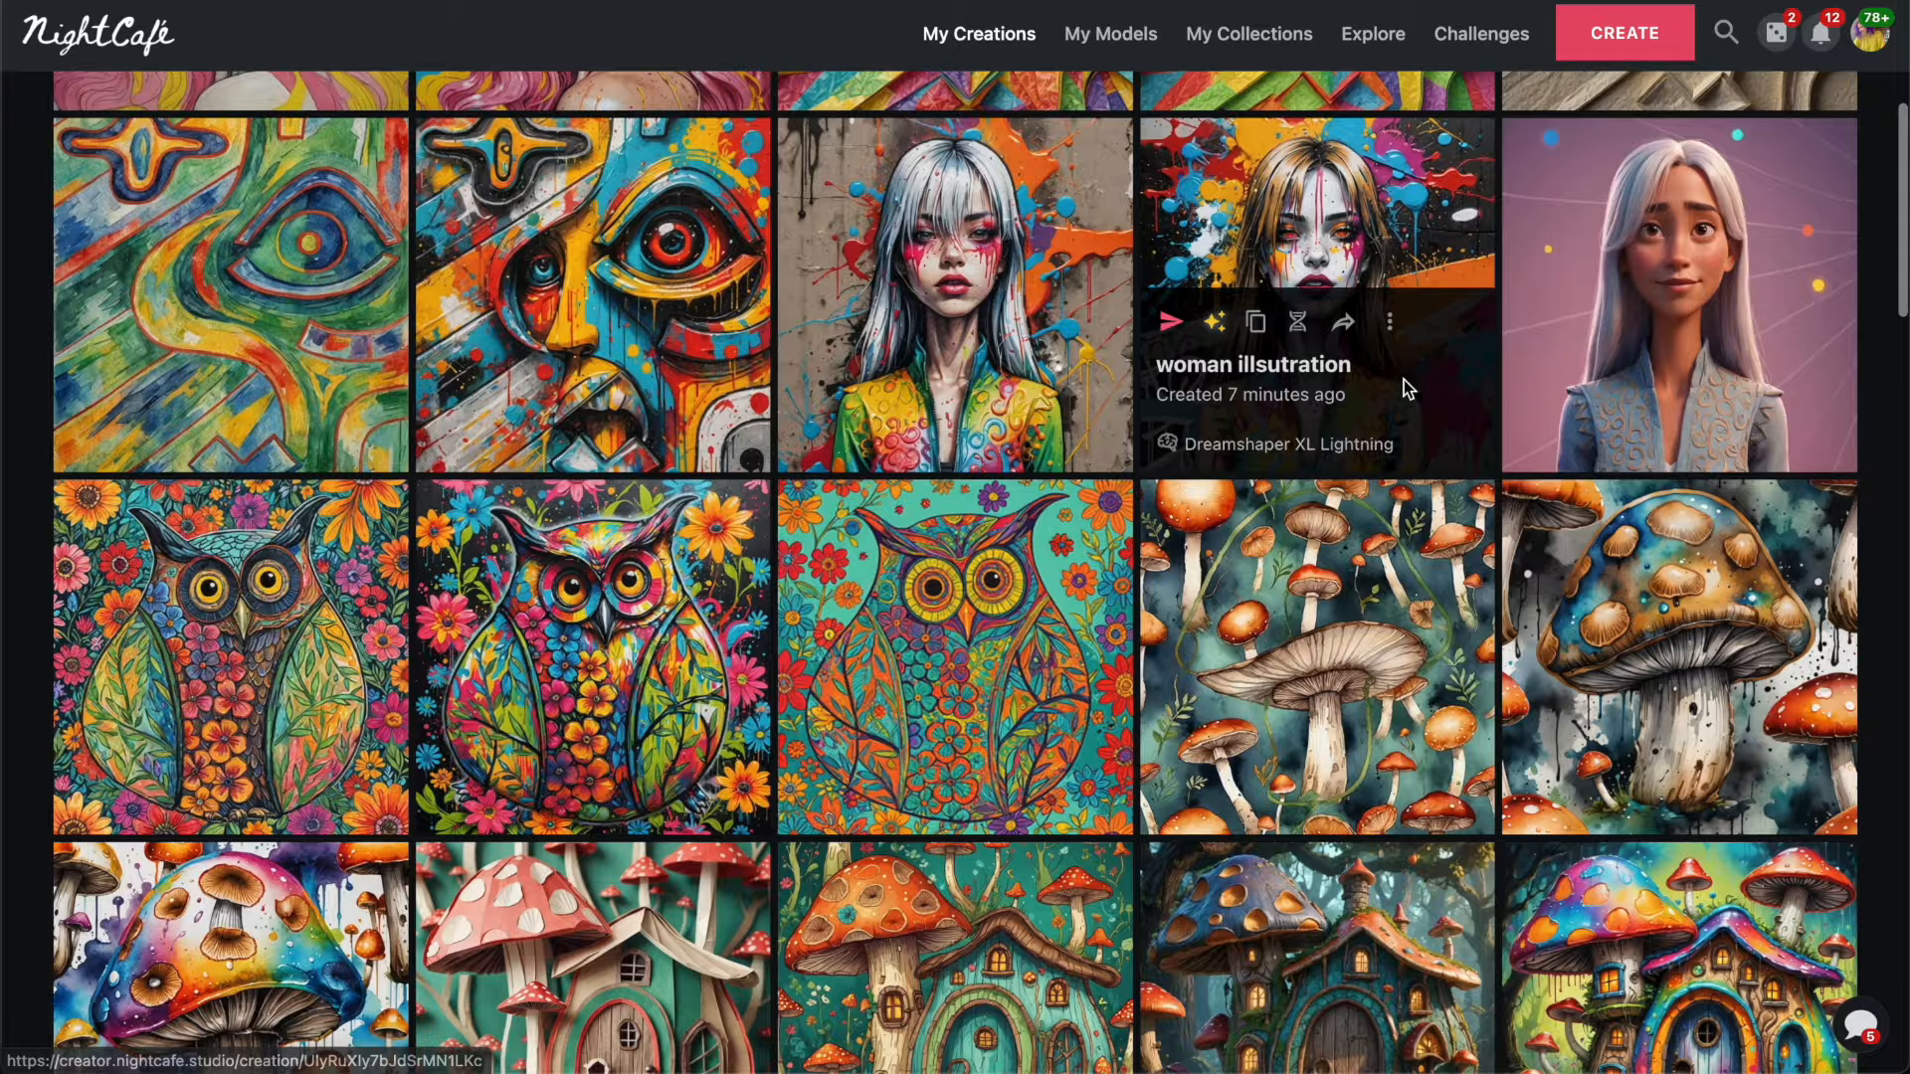
Browse My Creations to examine the earlier artworks made from sketches.
scroll(1404, 380, down, 15)
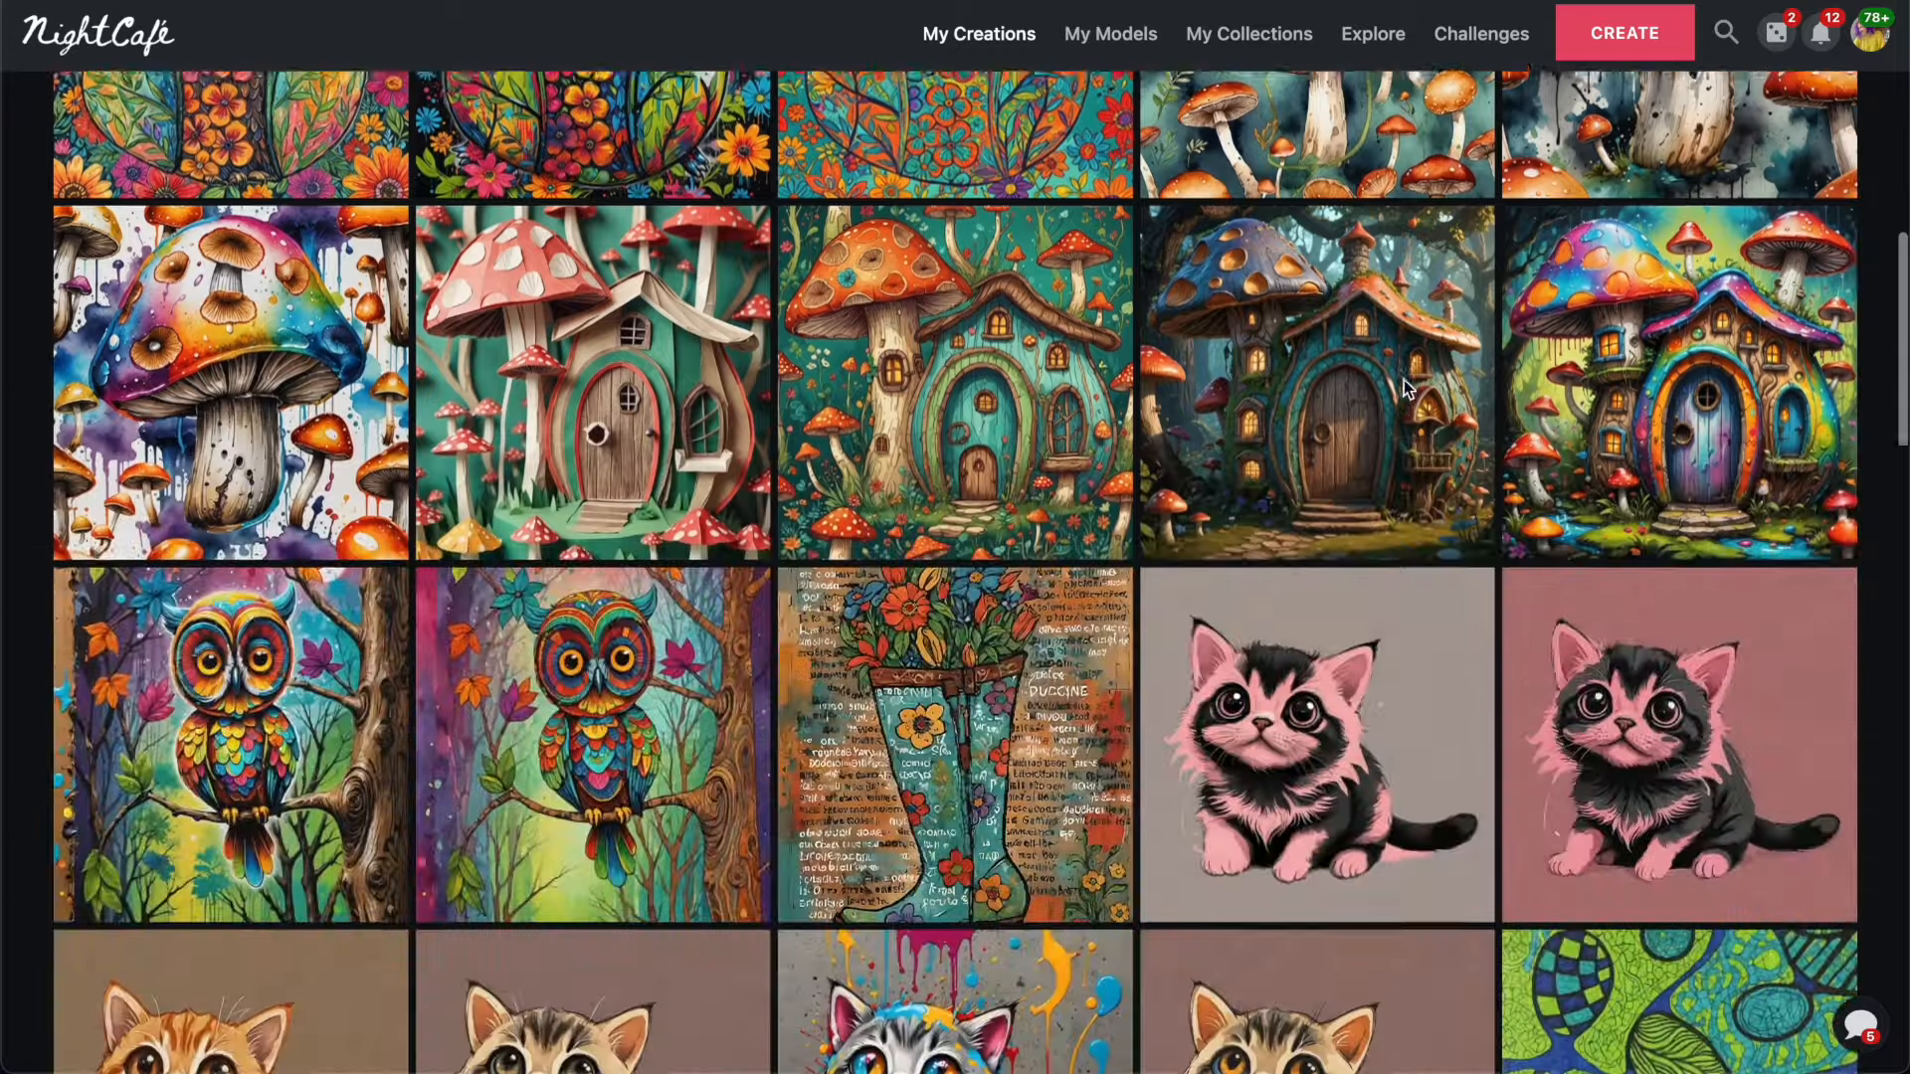
scroll(1404, 380, down, 12)
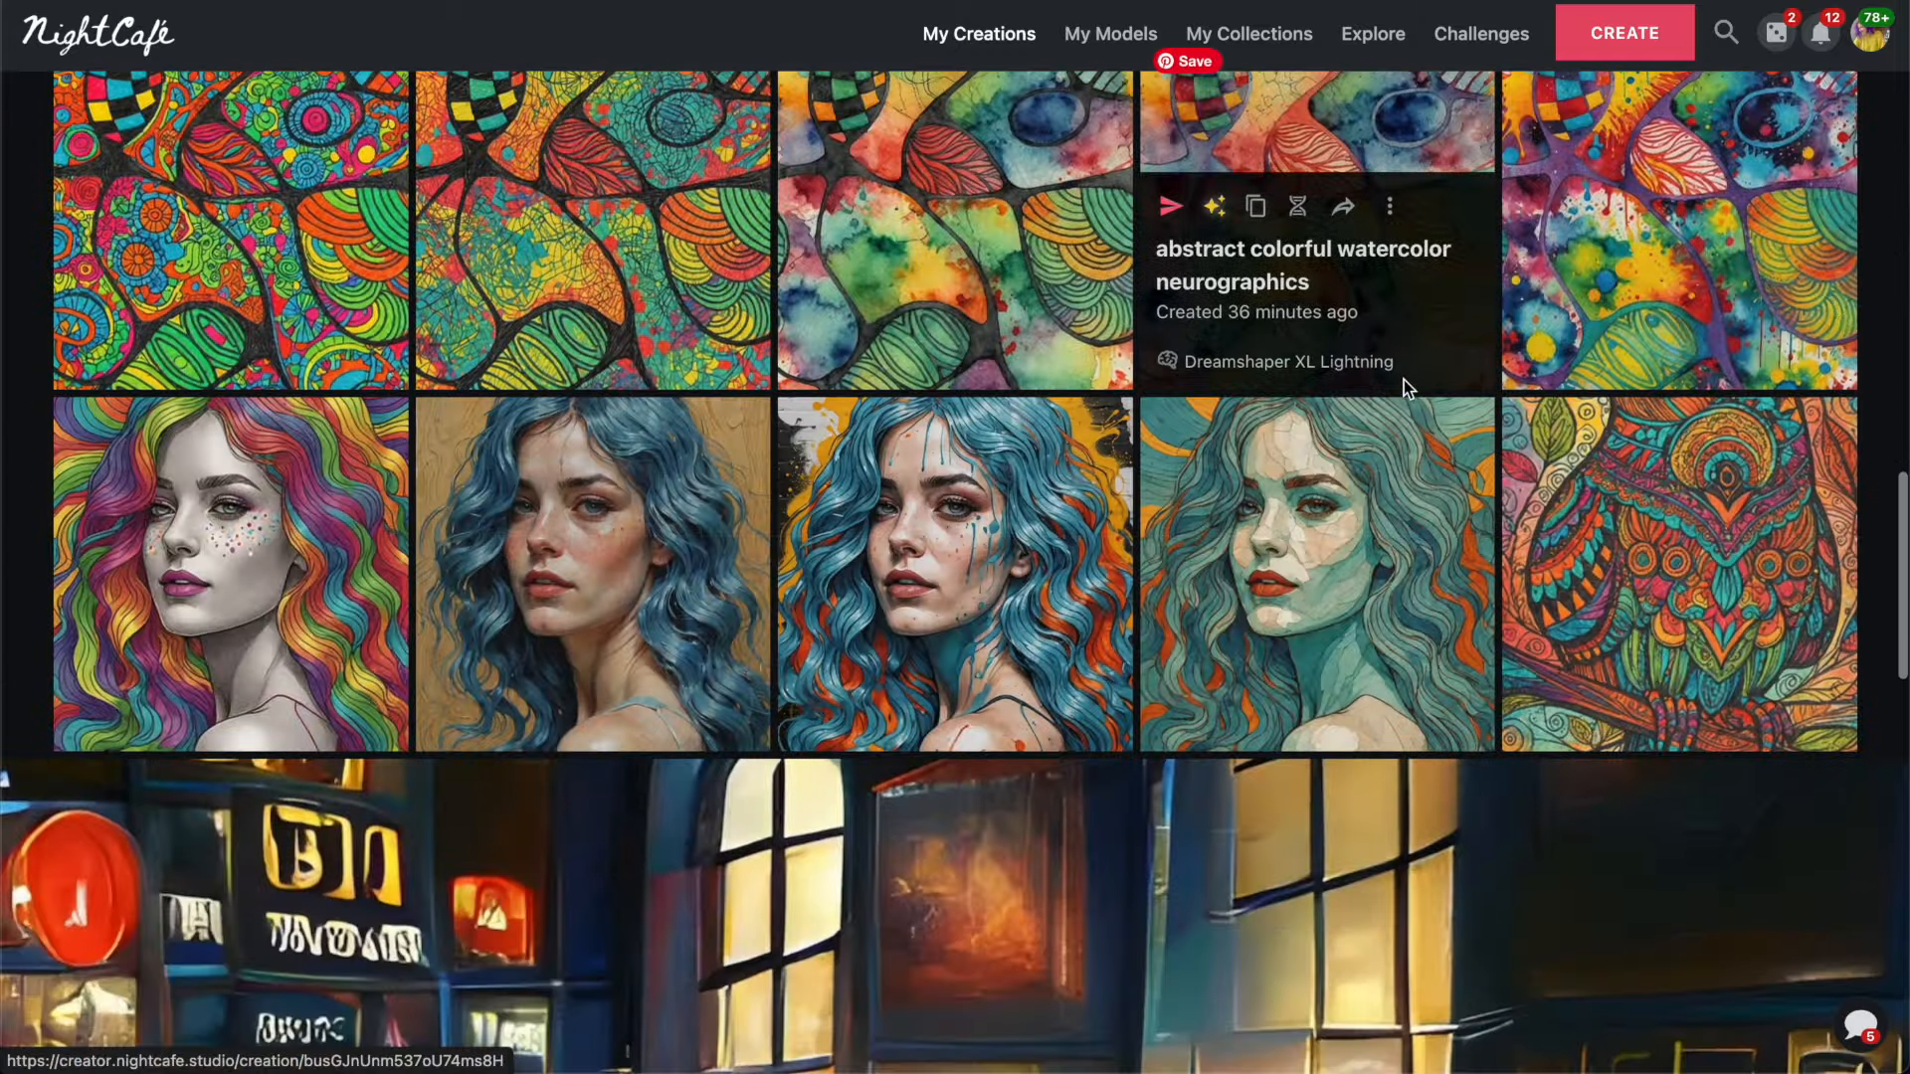
scroll(1404, 380, down, 15)
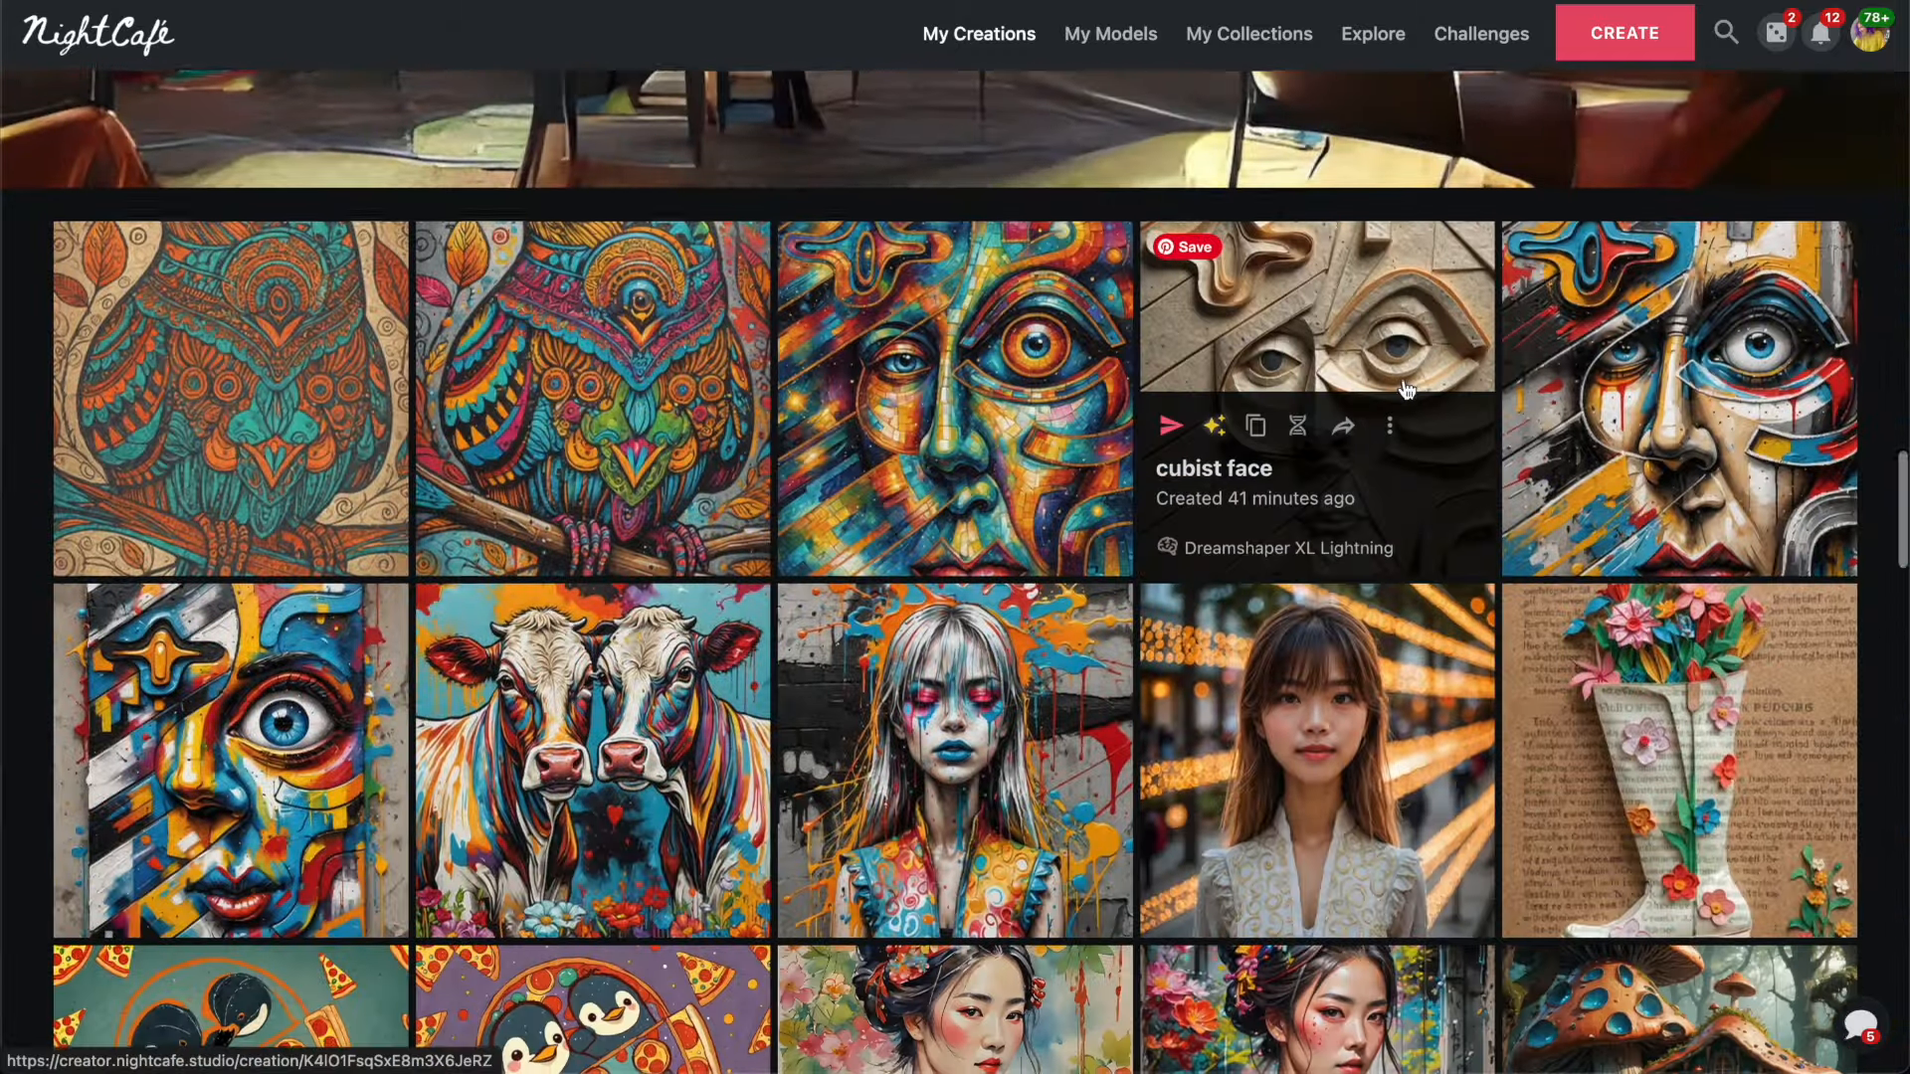
scroll(1496, 470, down, 6)
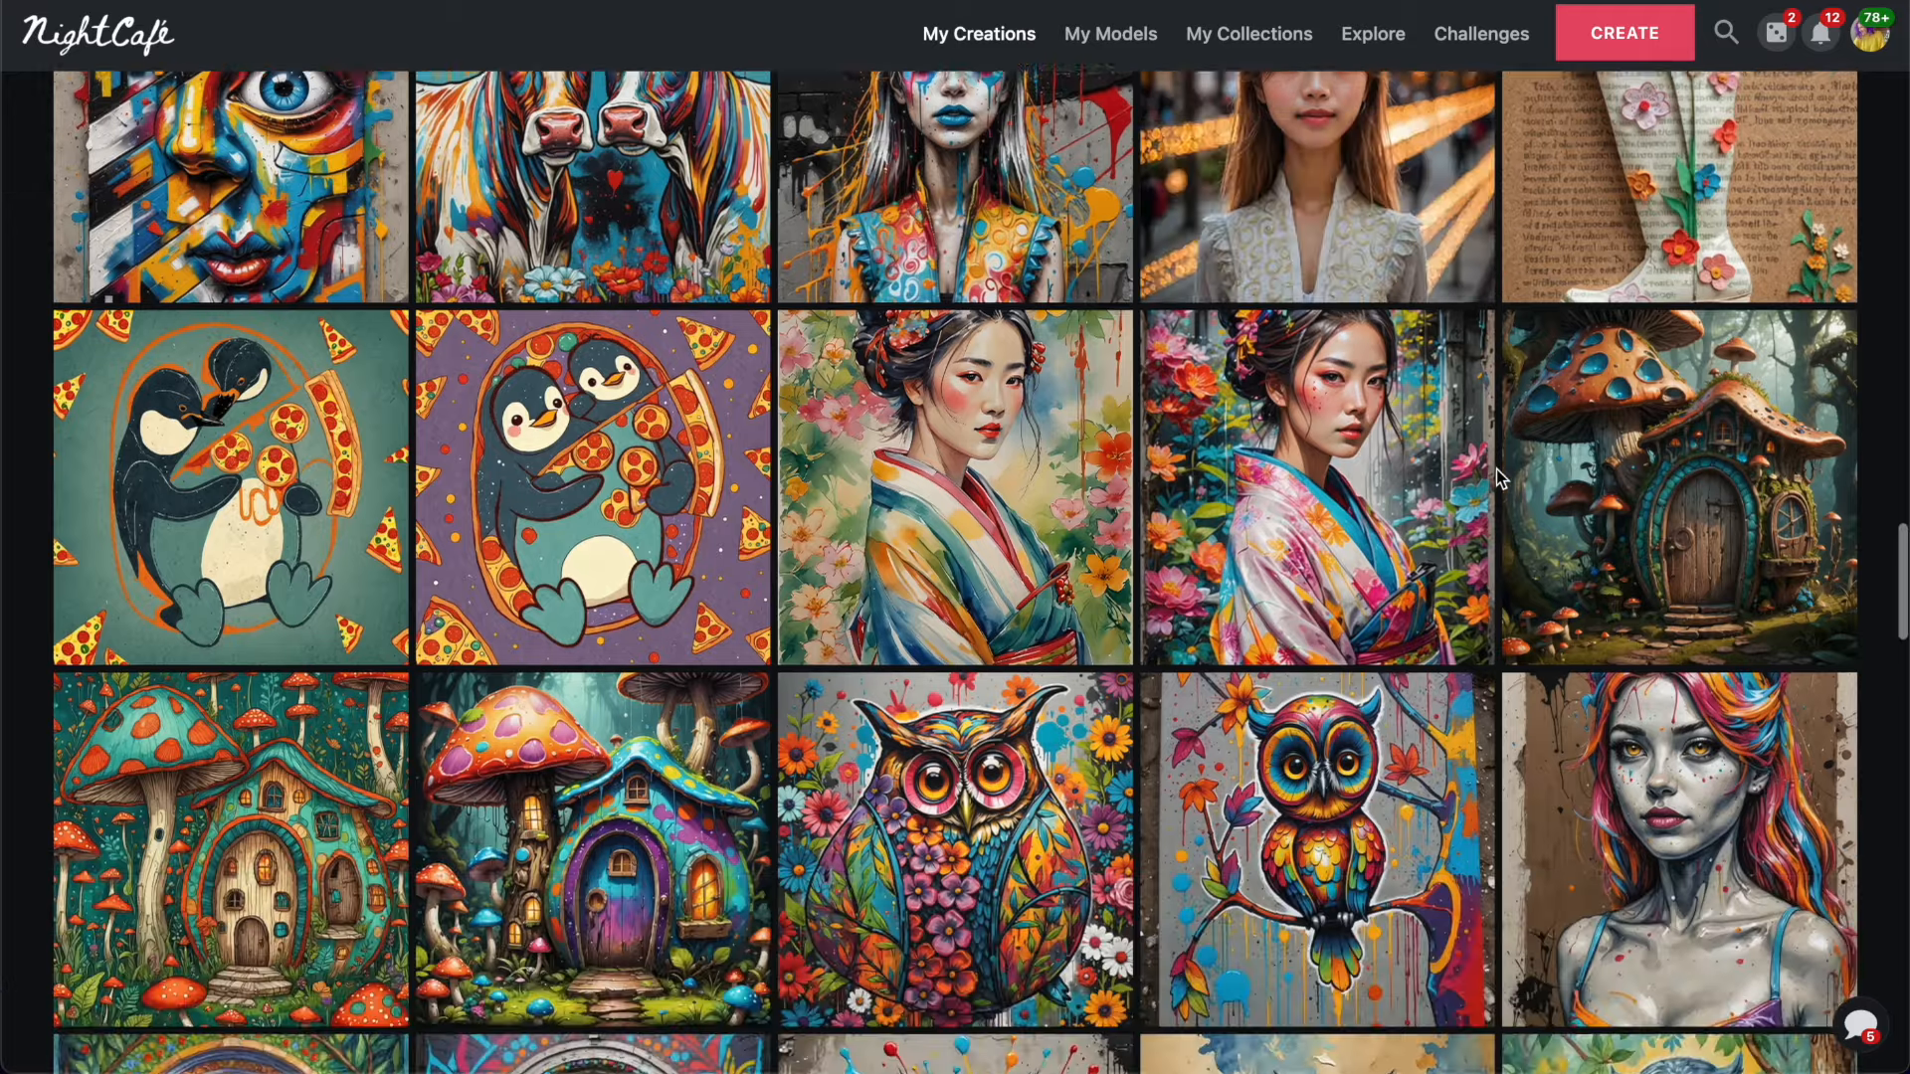
scroll(1498, 477, down, 1)
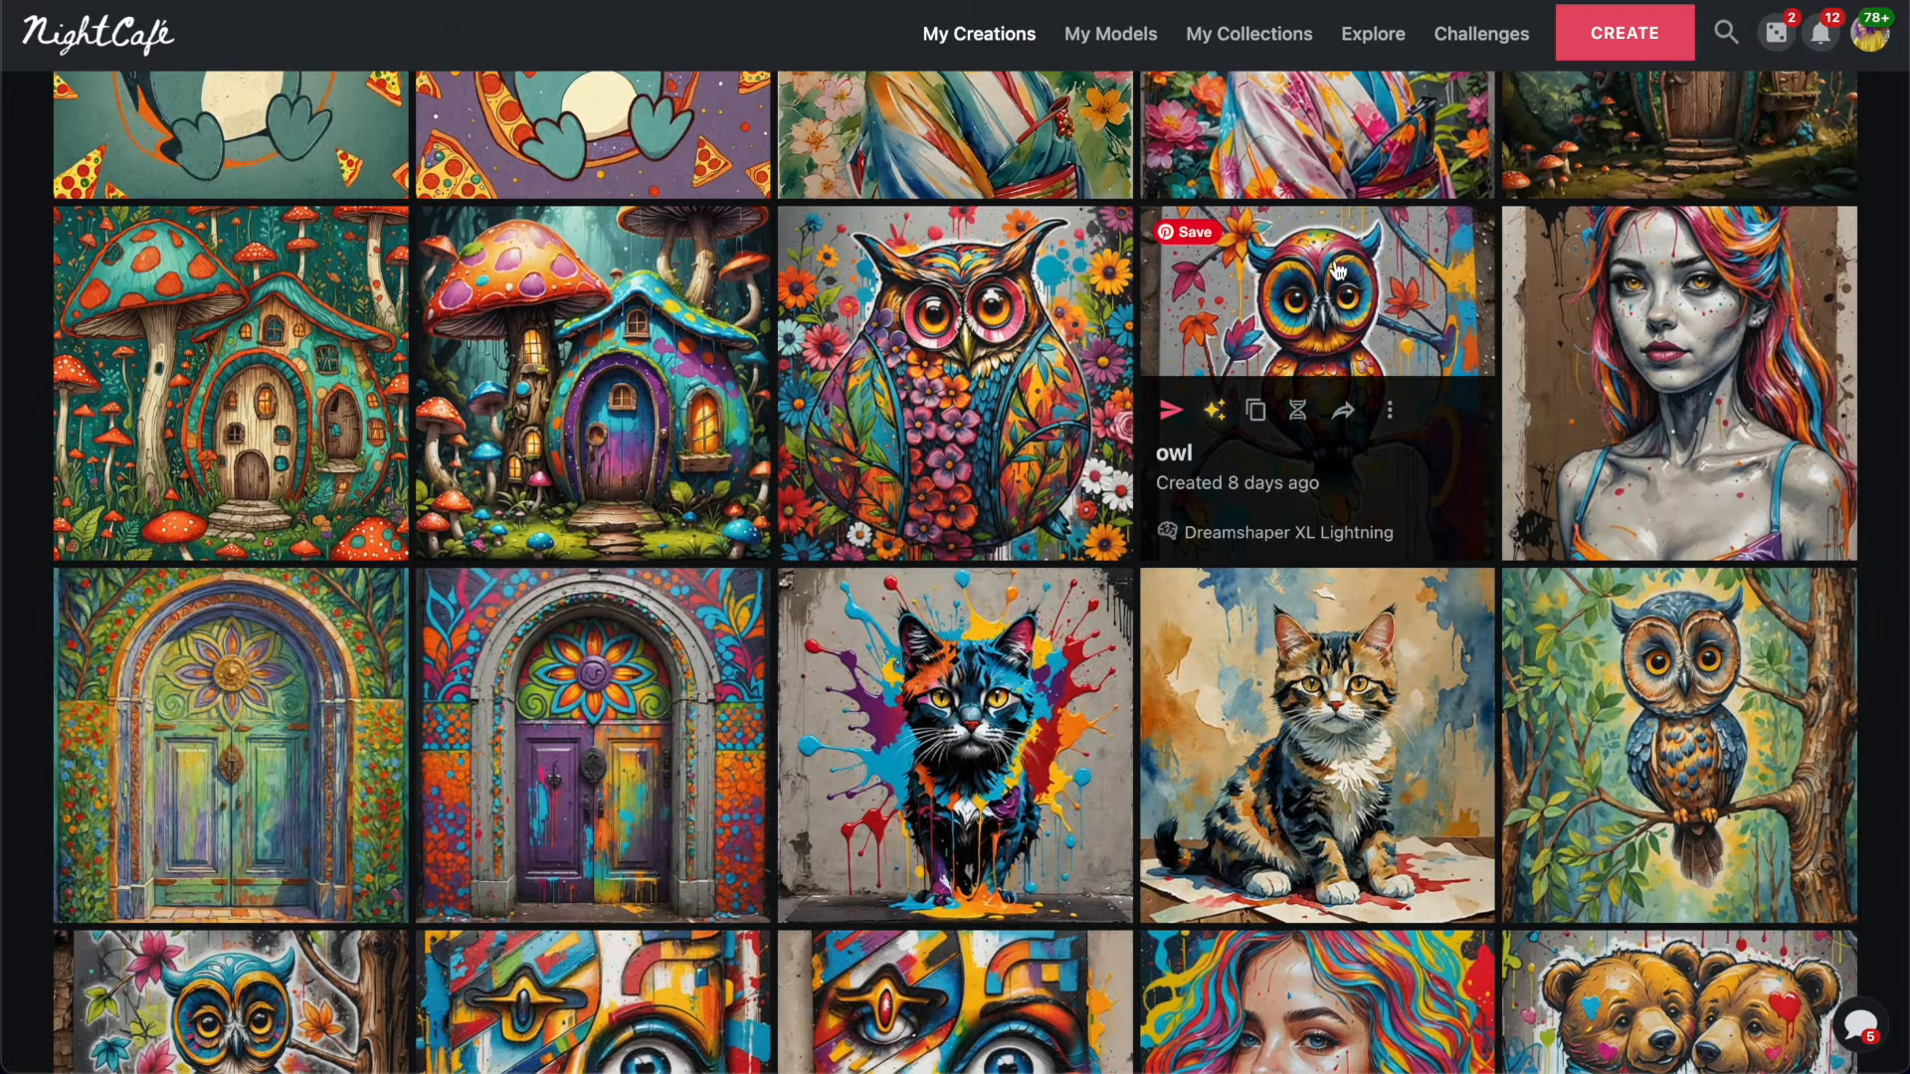
scroll(1388, 328, down, 1)
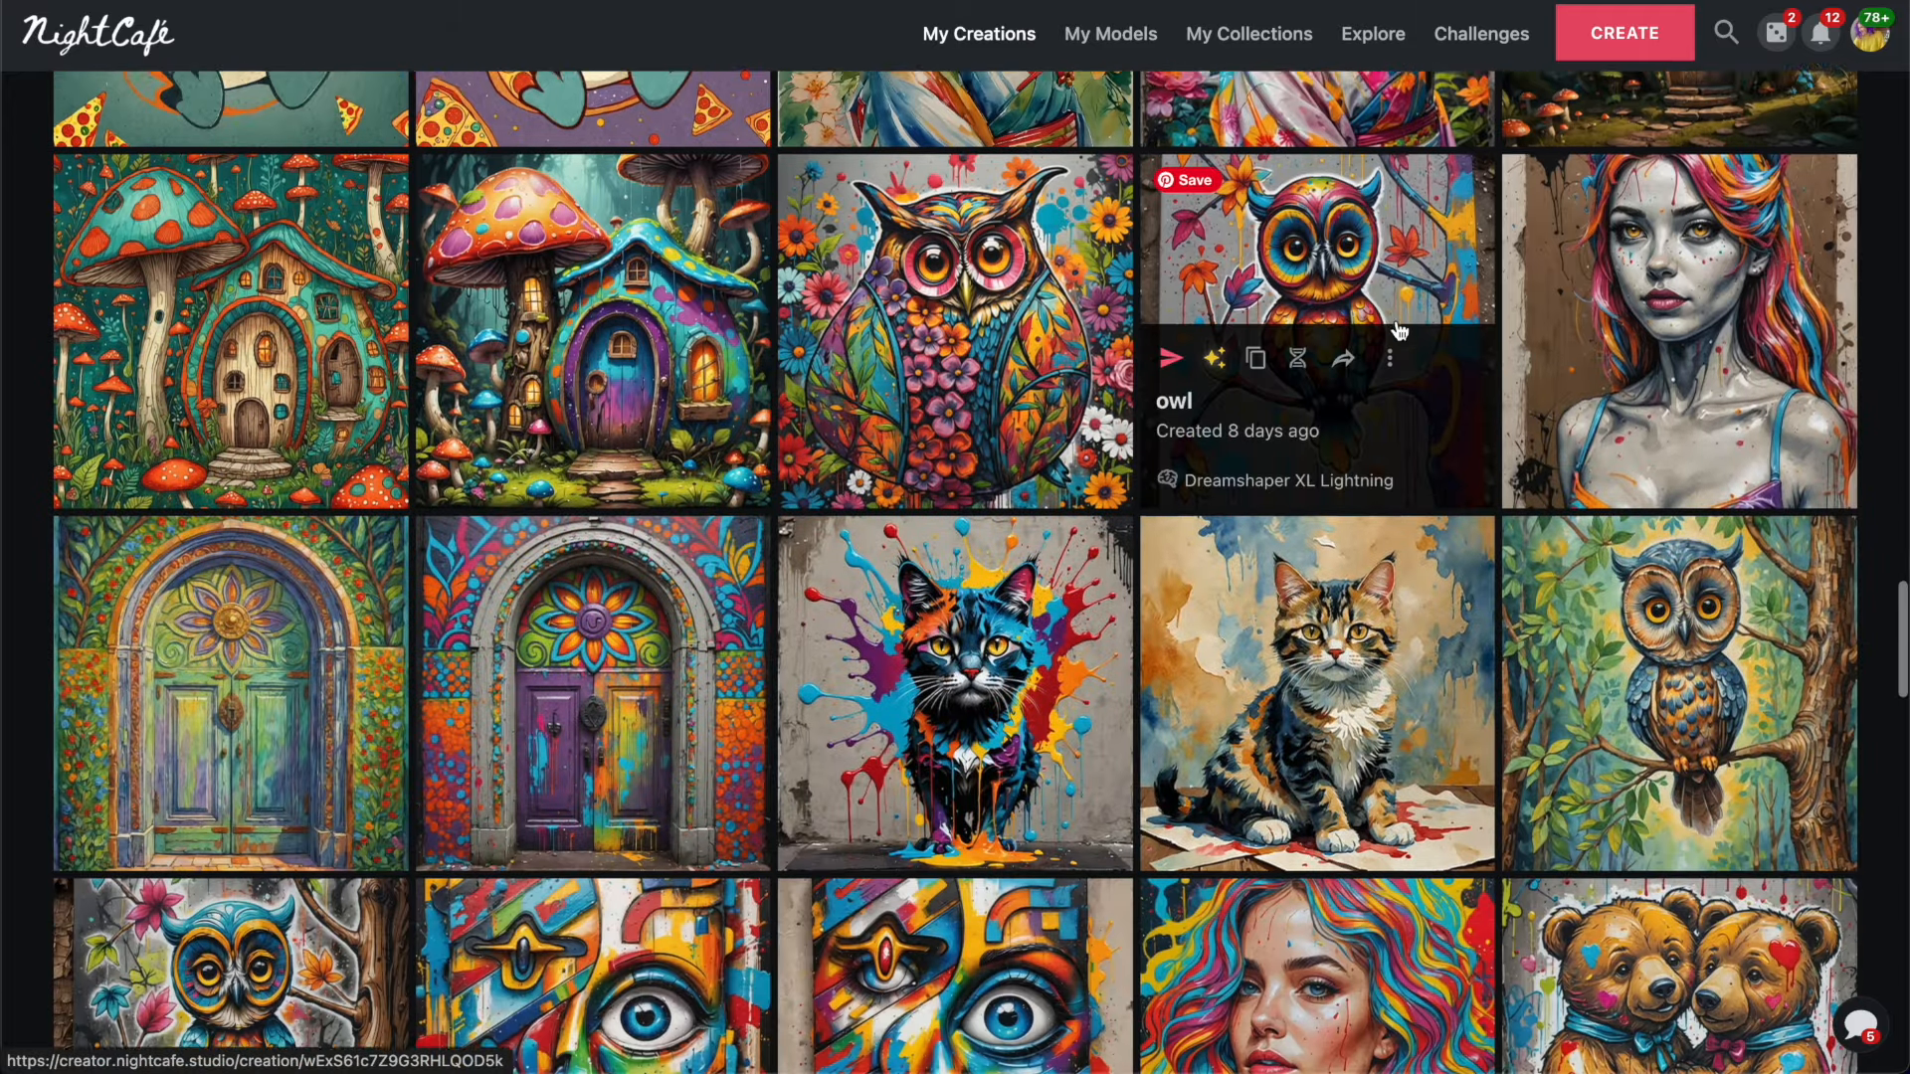
scroll(1701, 303, down, 3)
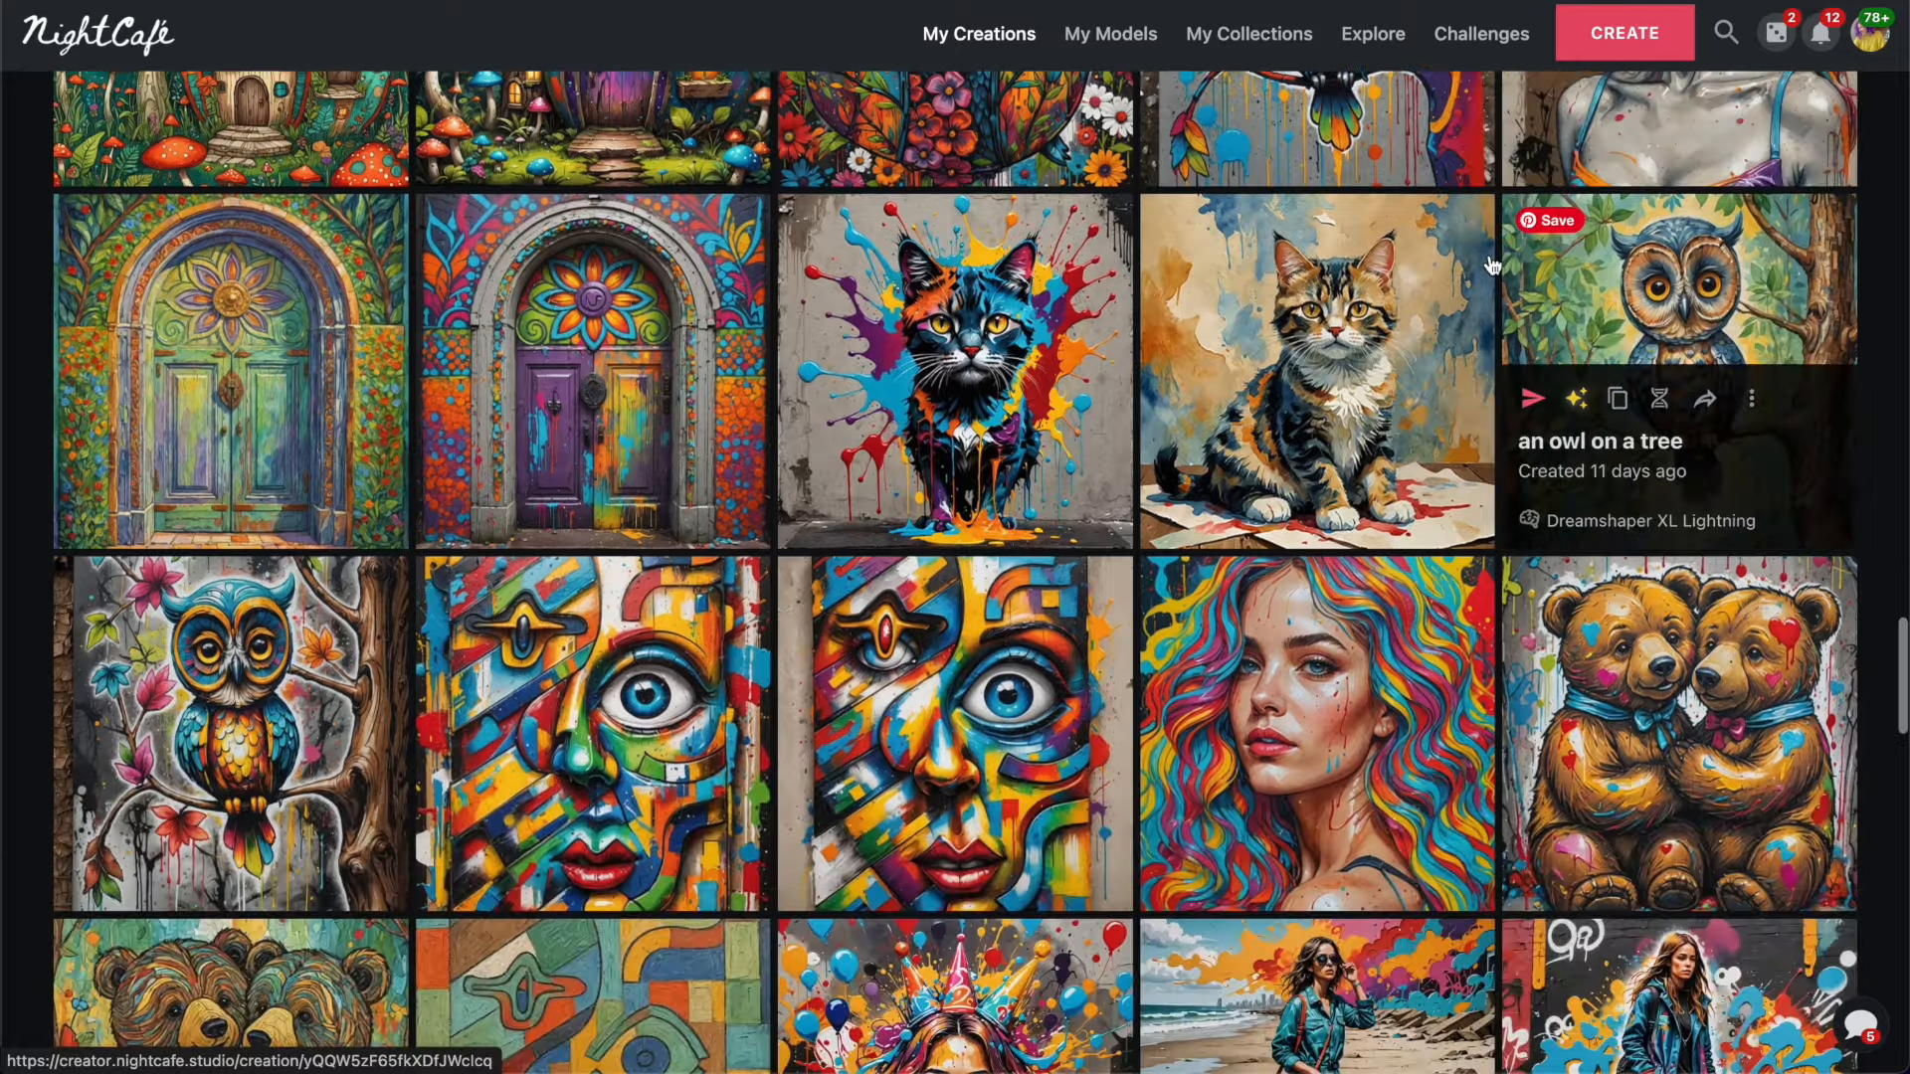
scroll(1385, 391, down, 3)
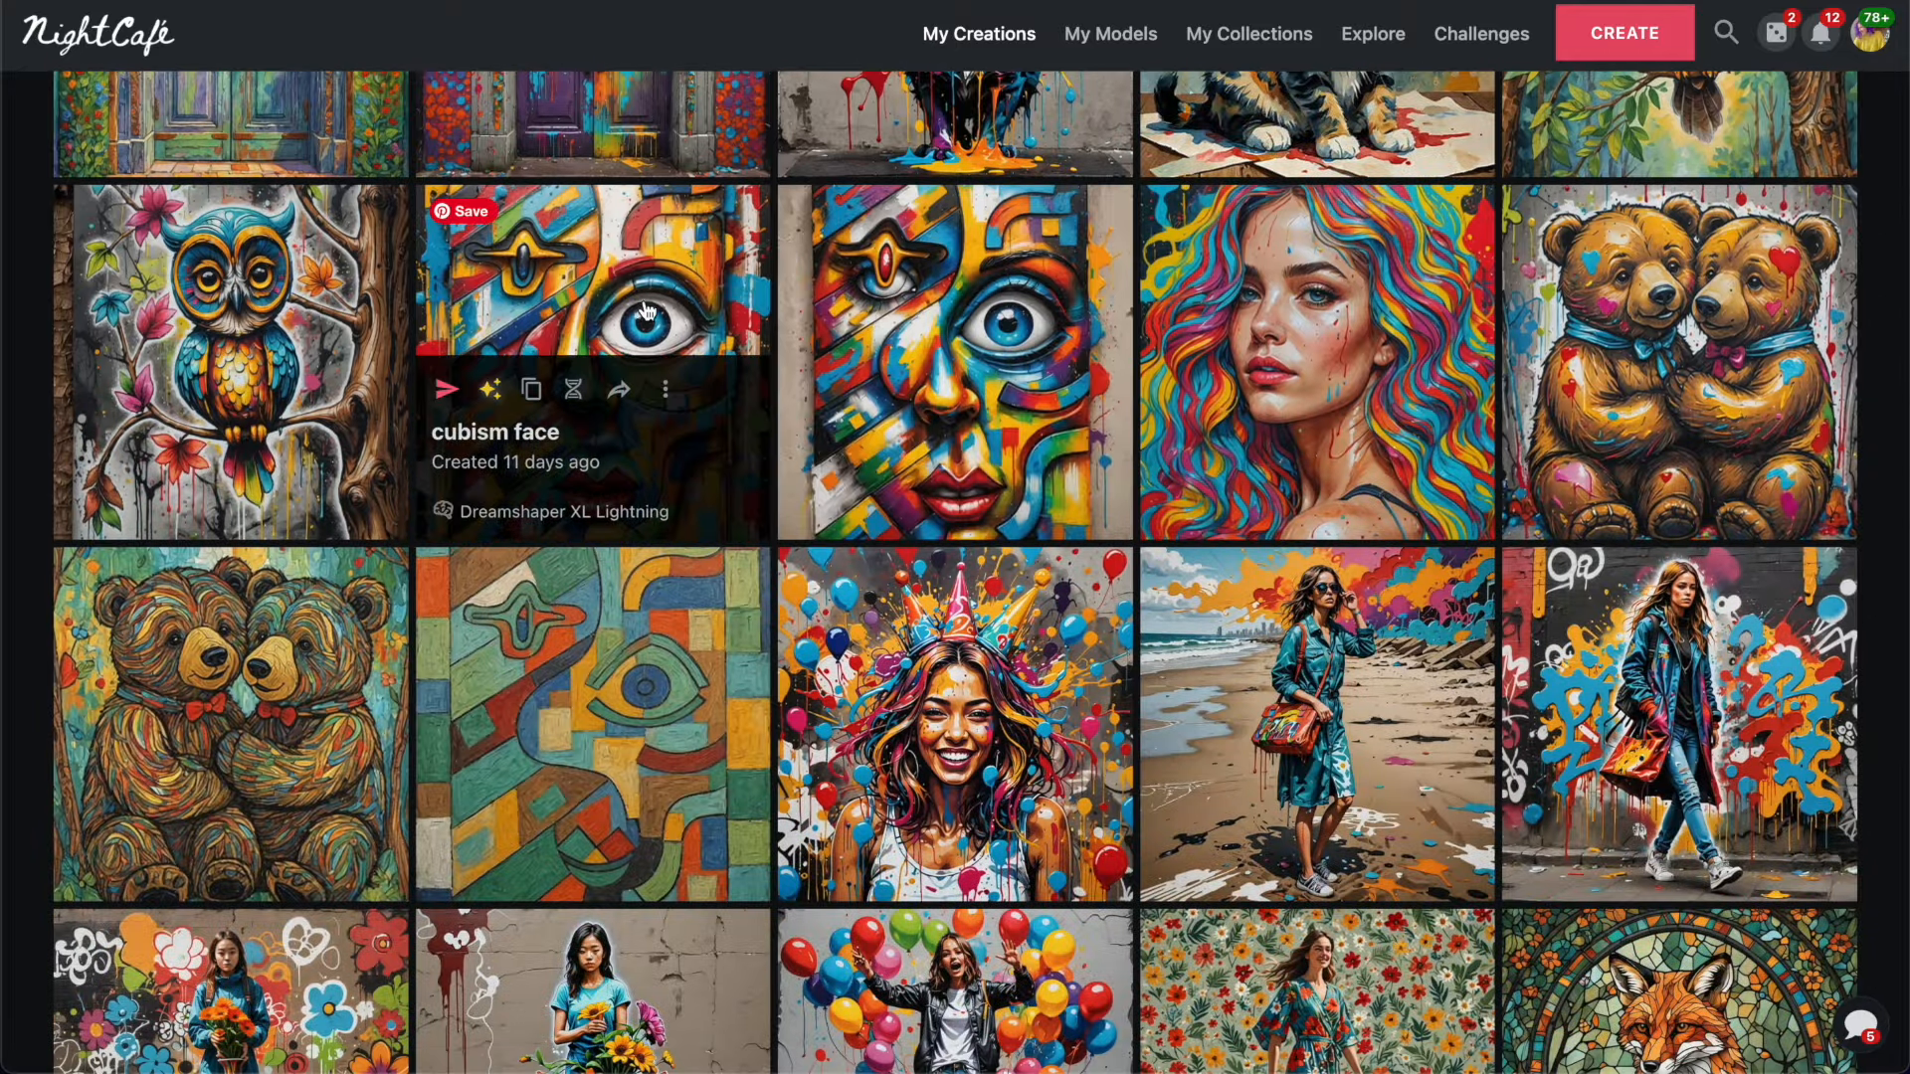
scroll(637, 318, down, 3)
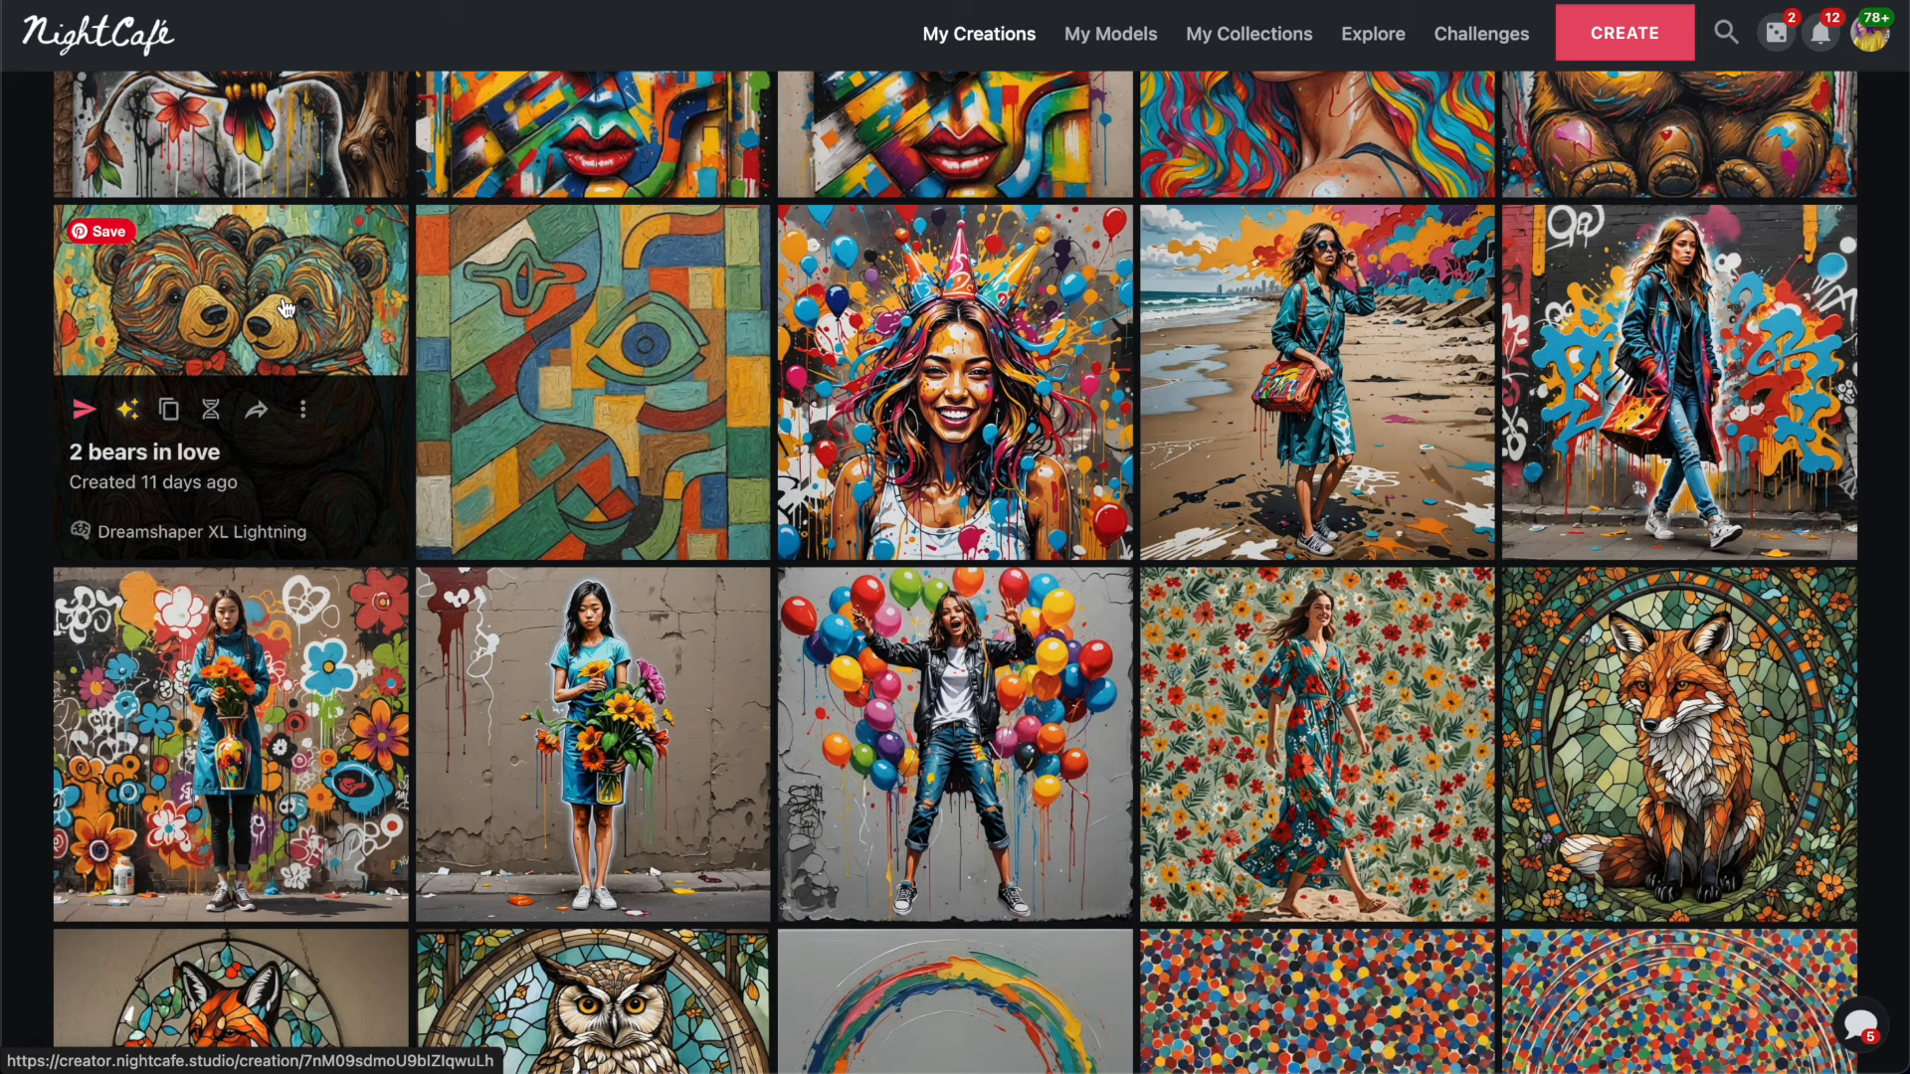
View the "2 bears in love" creation in full, then return to My Creations and look through the gallery.
click(1046, 453)
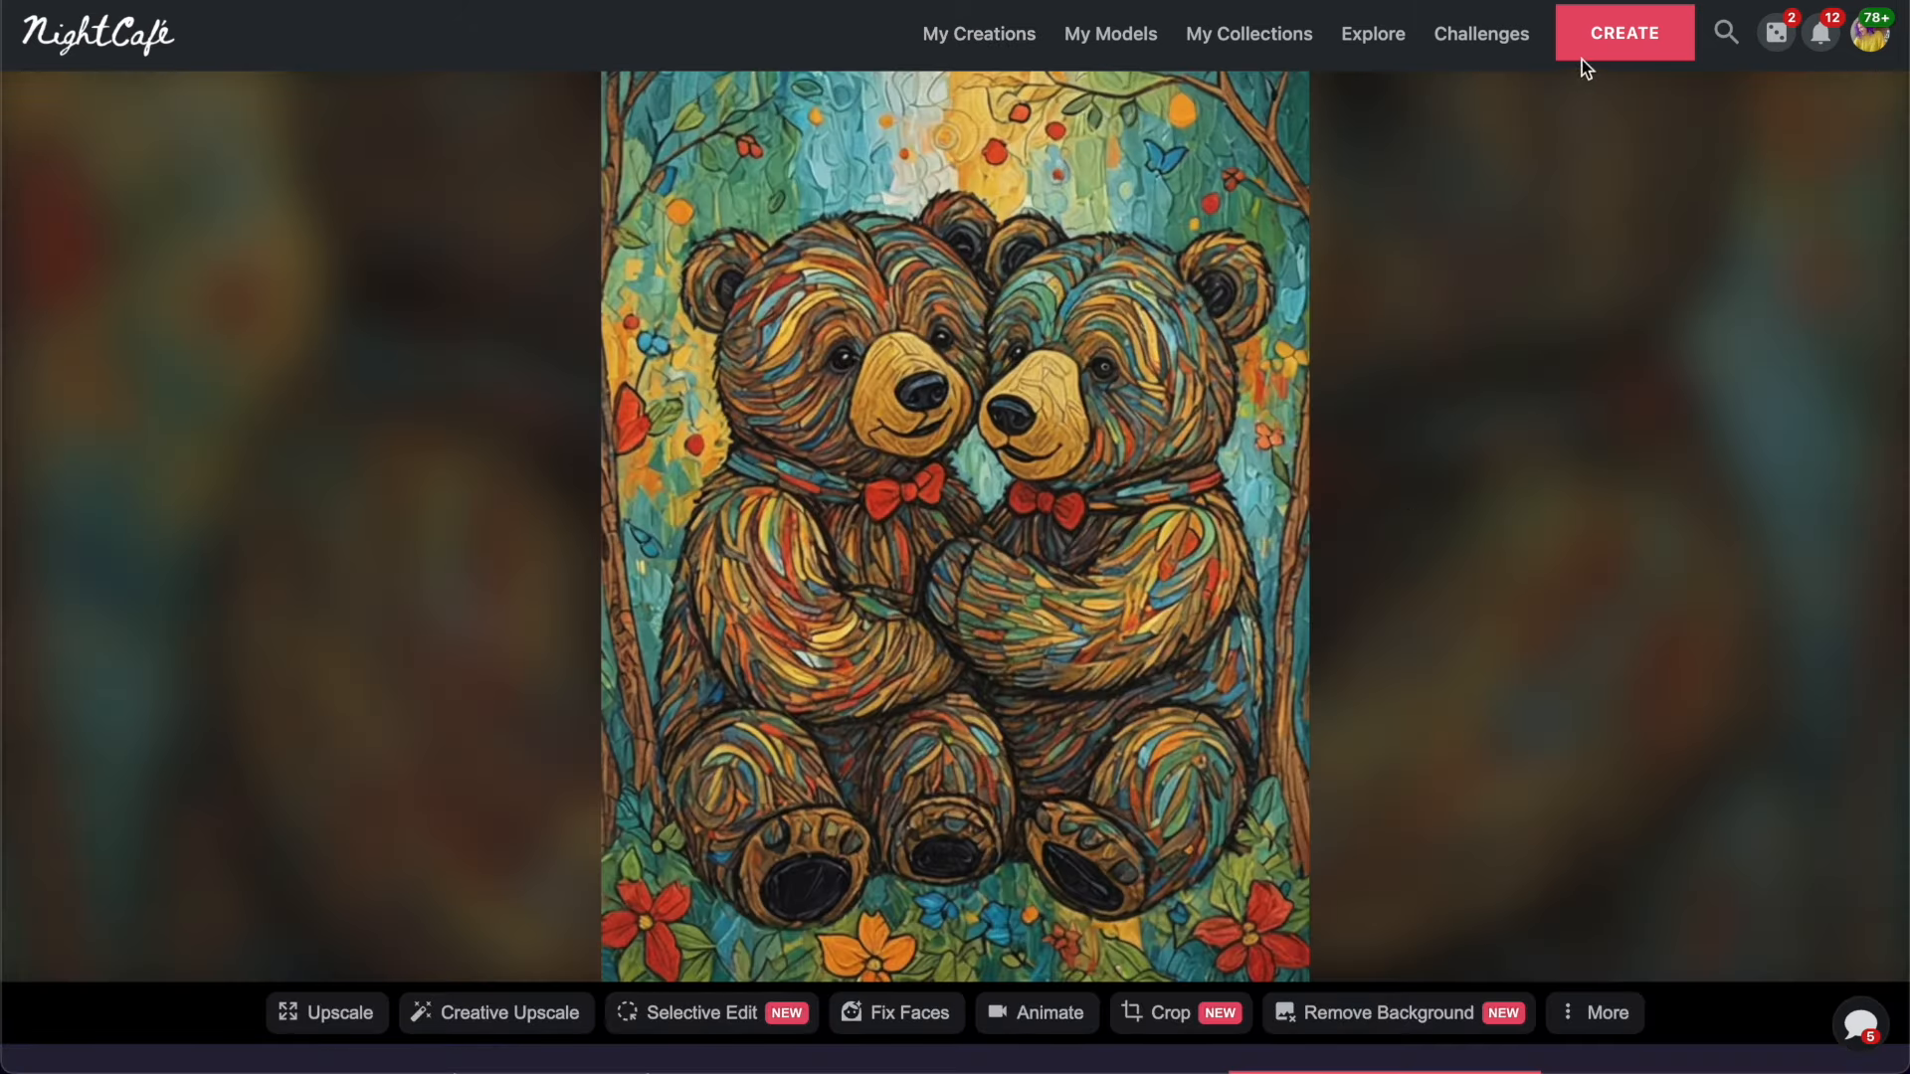
click(1011, 46)
scroll(1156, 549, down, 10)
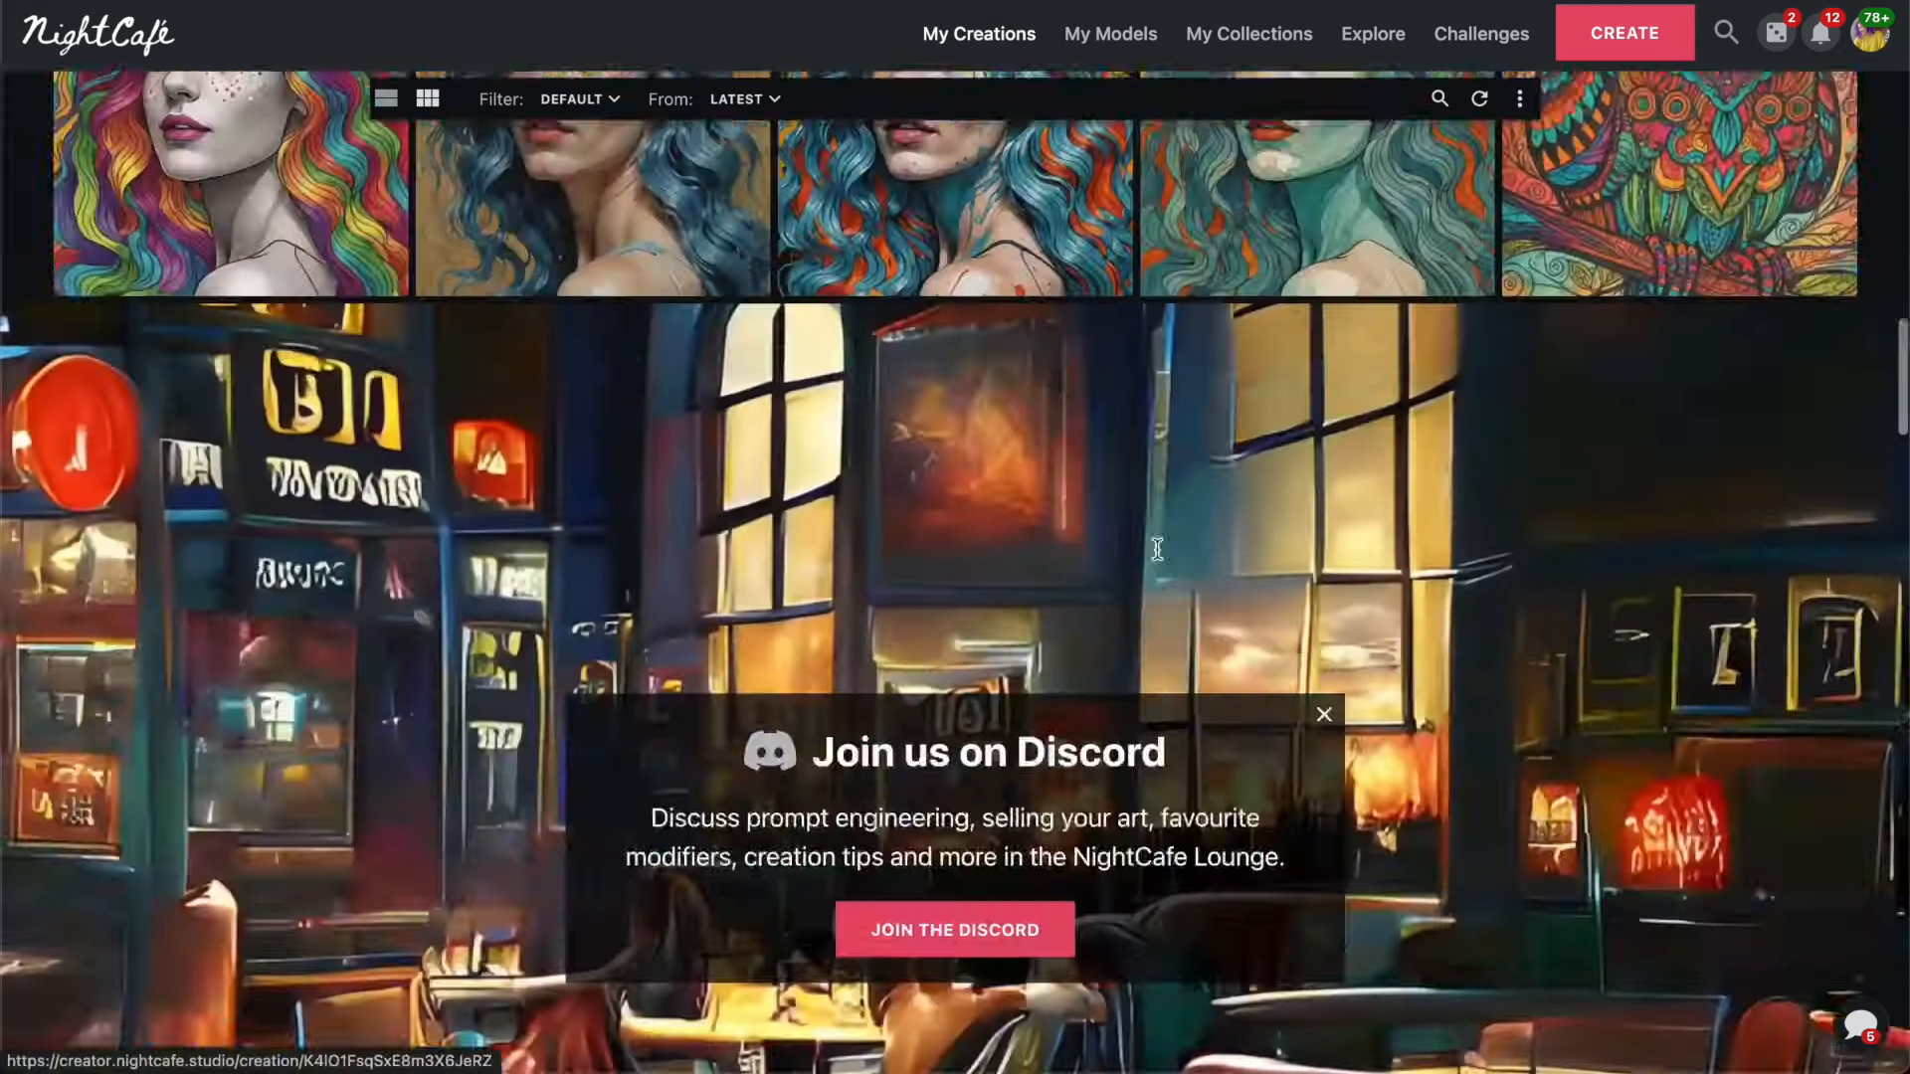
scroll(1157, 549, up, 10)
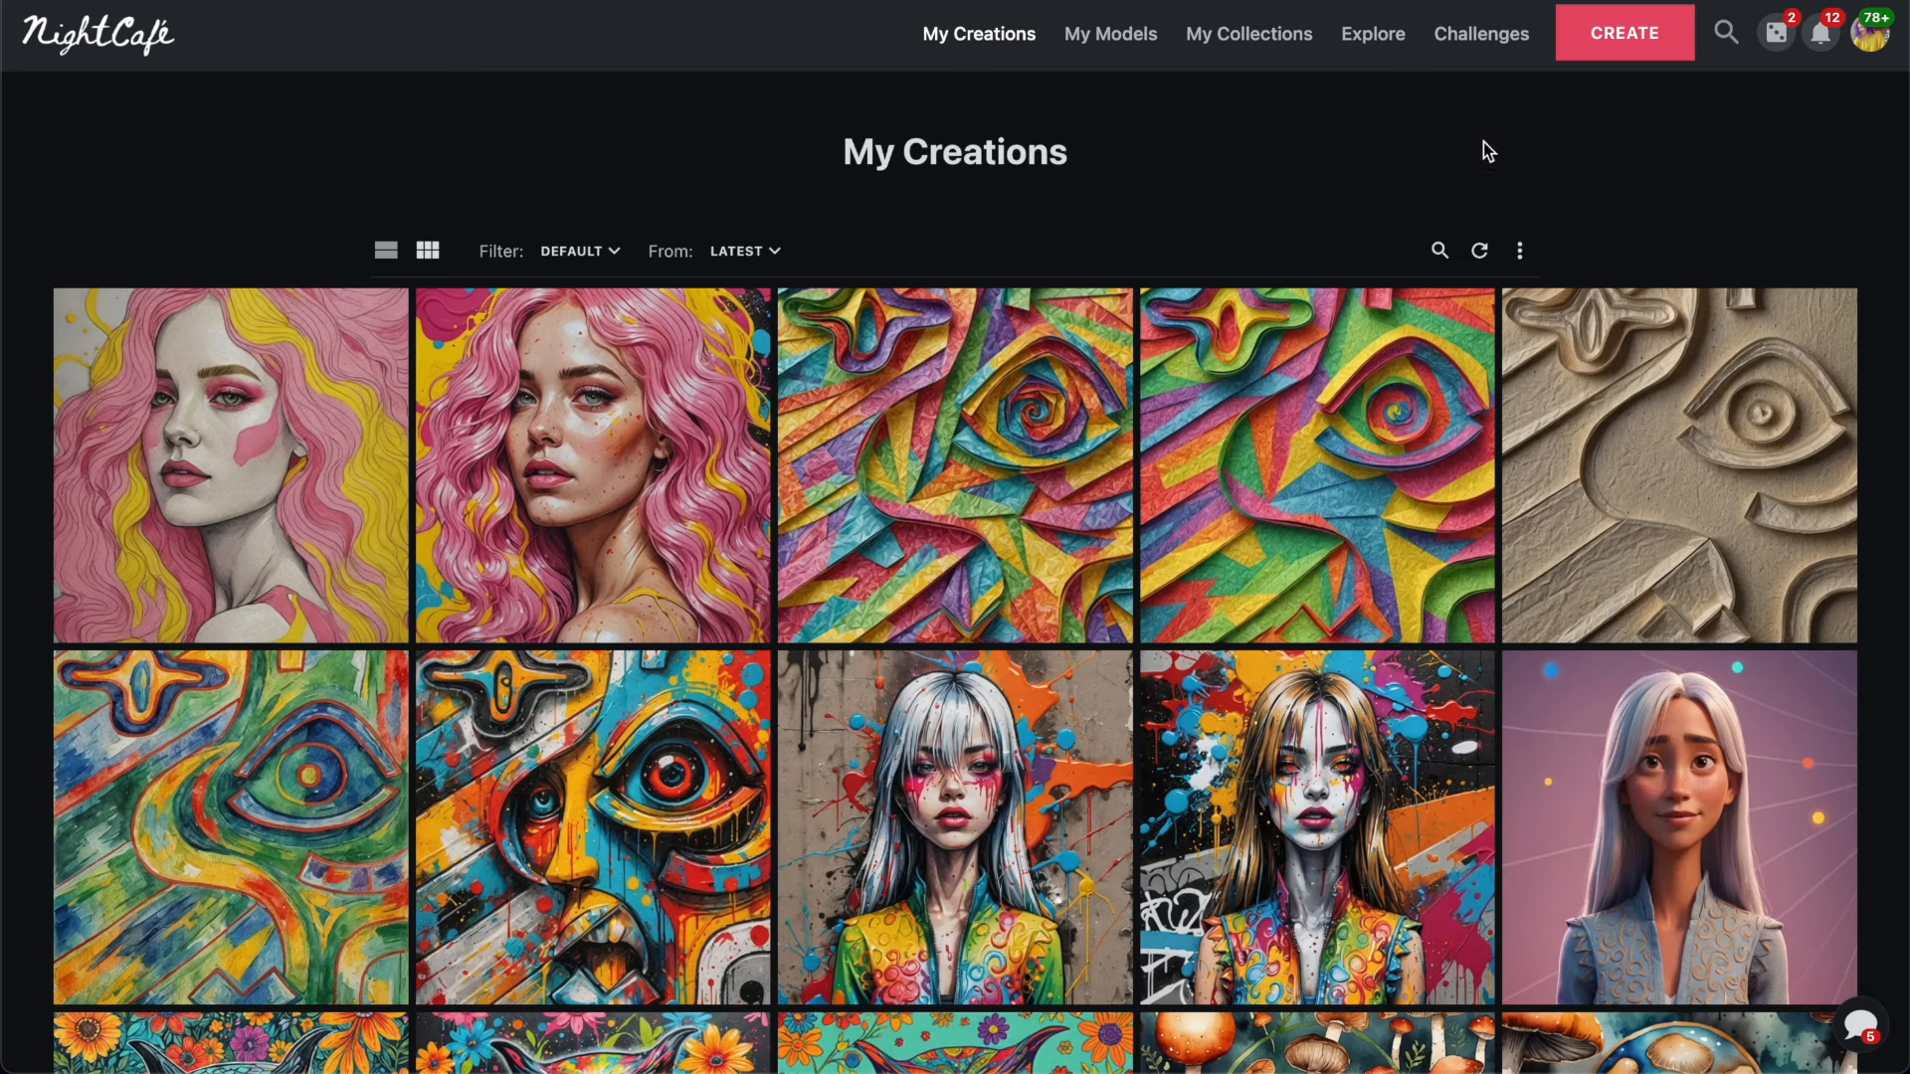
Return to the creation page and remove the line drawing of the woman from the start image.
click(1619, 39)
click(314, 312)
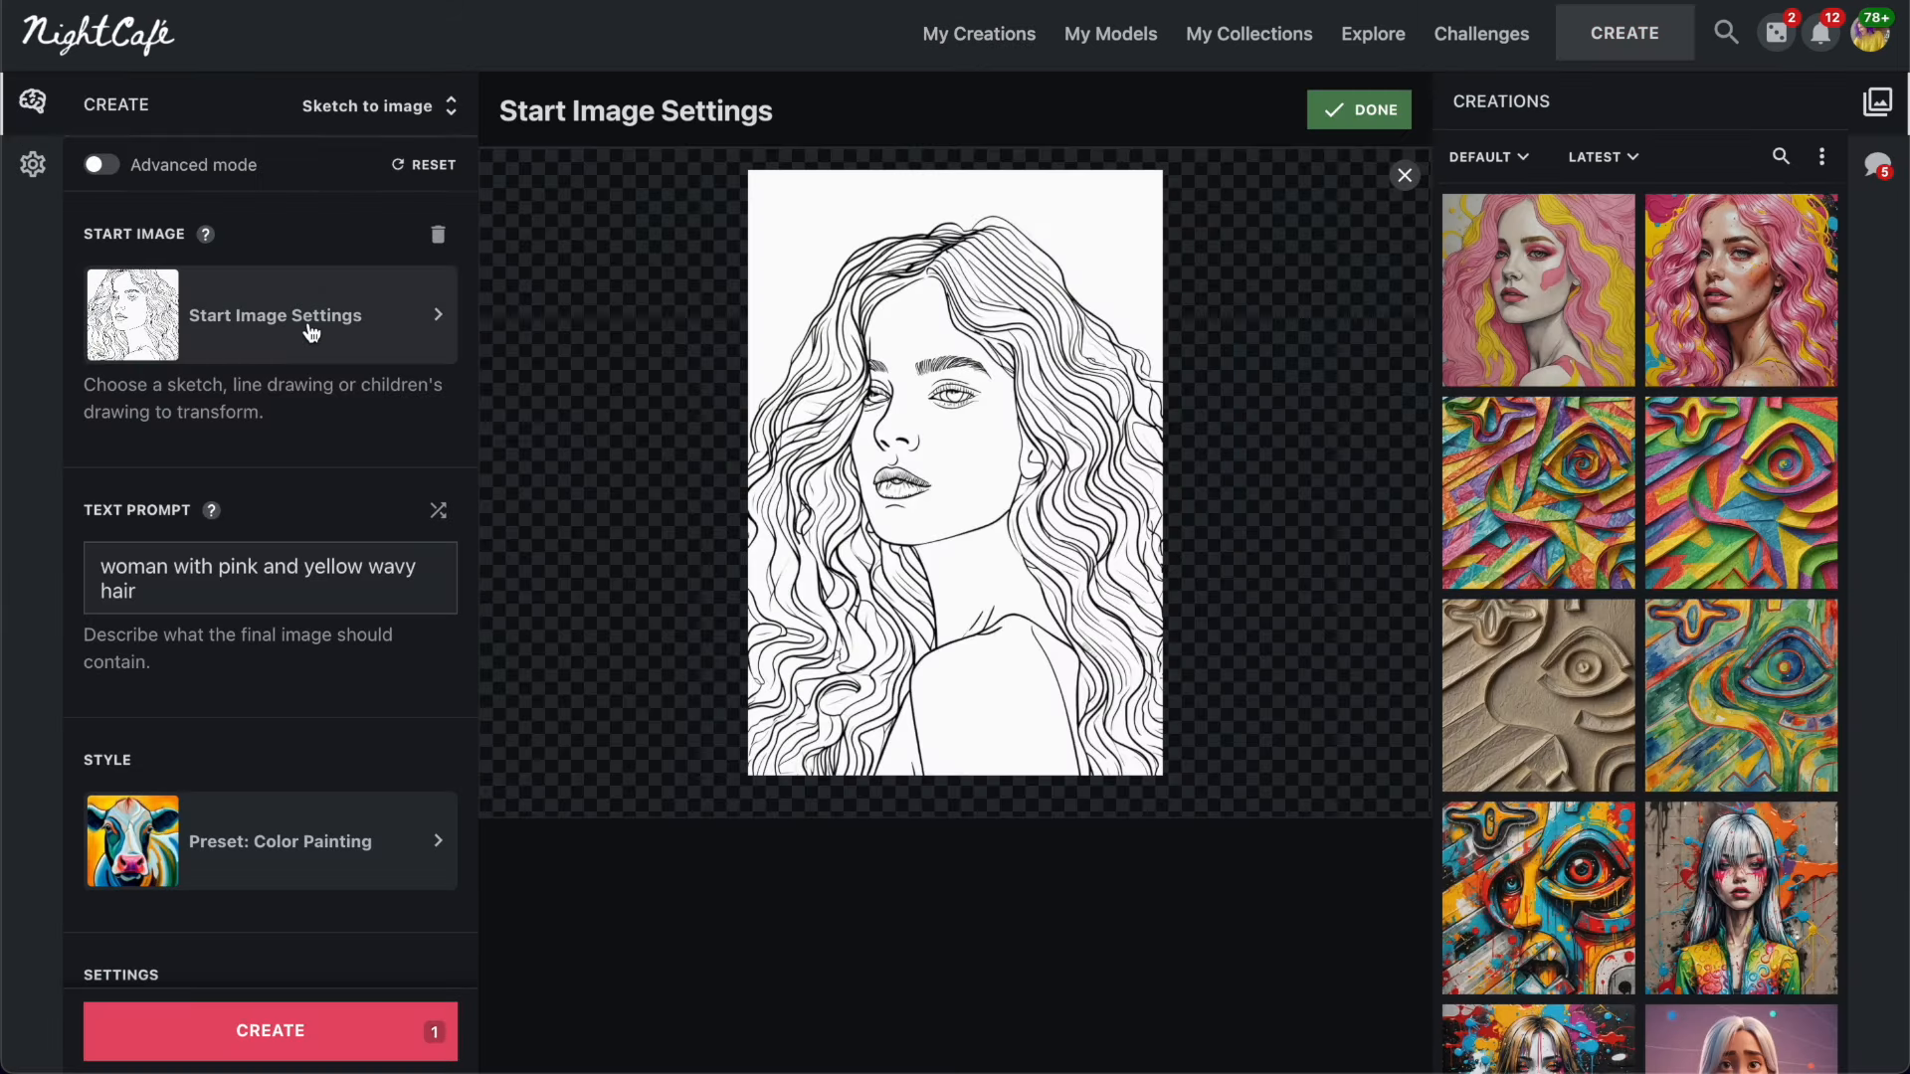
click(1405, 176)
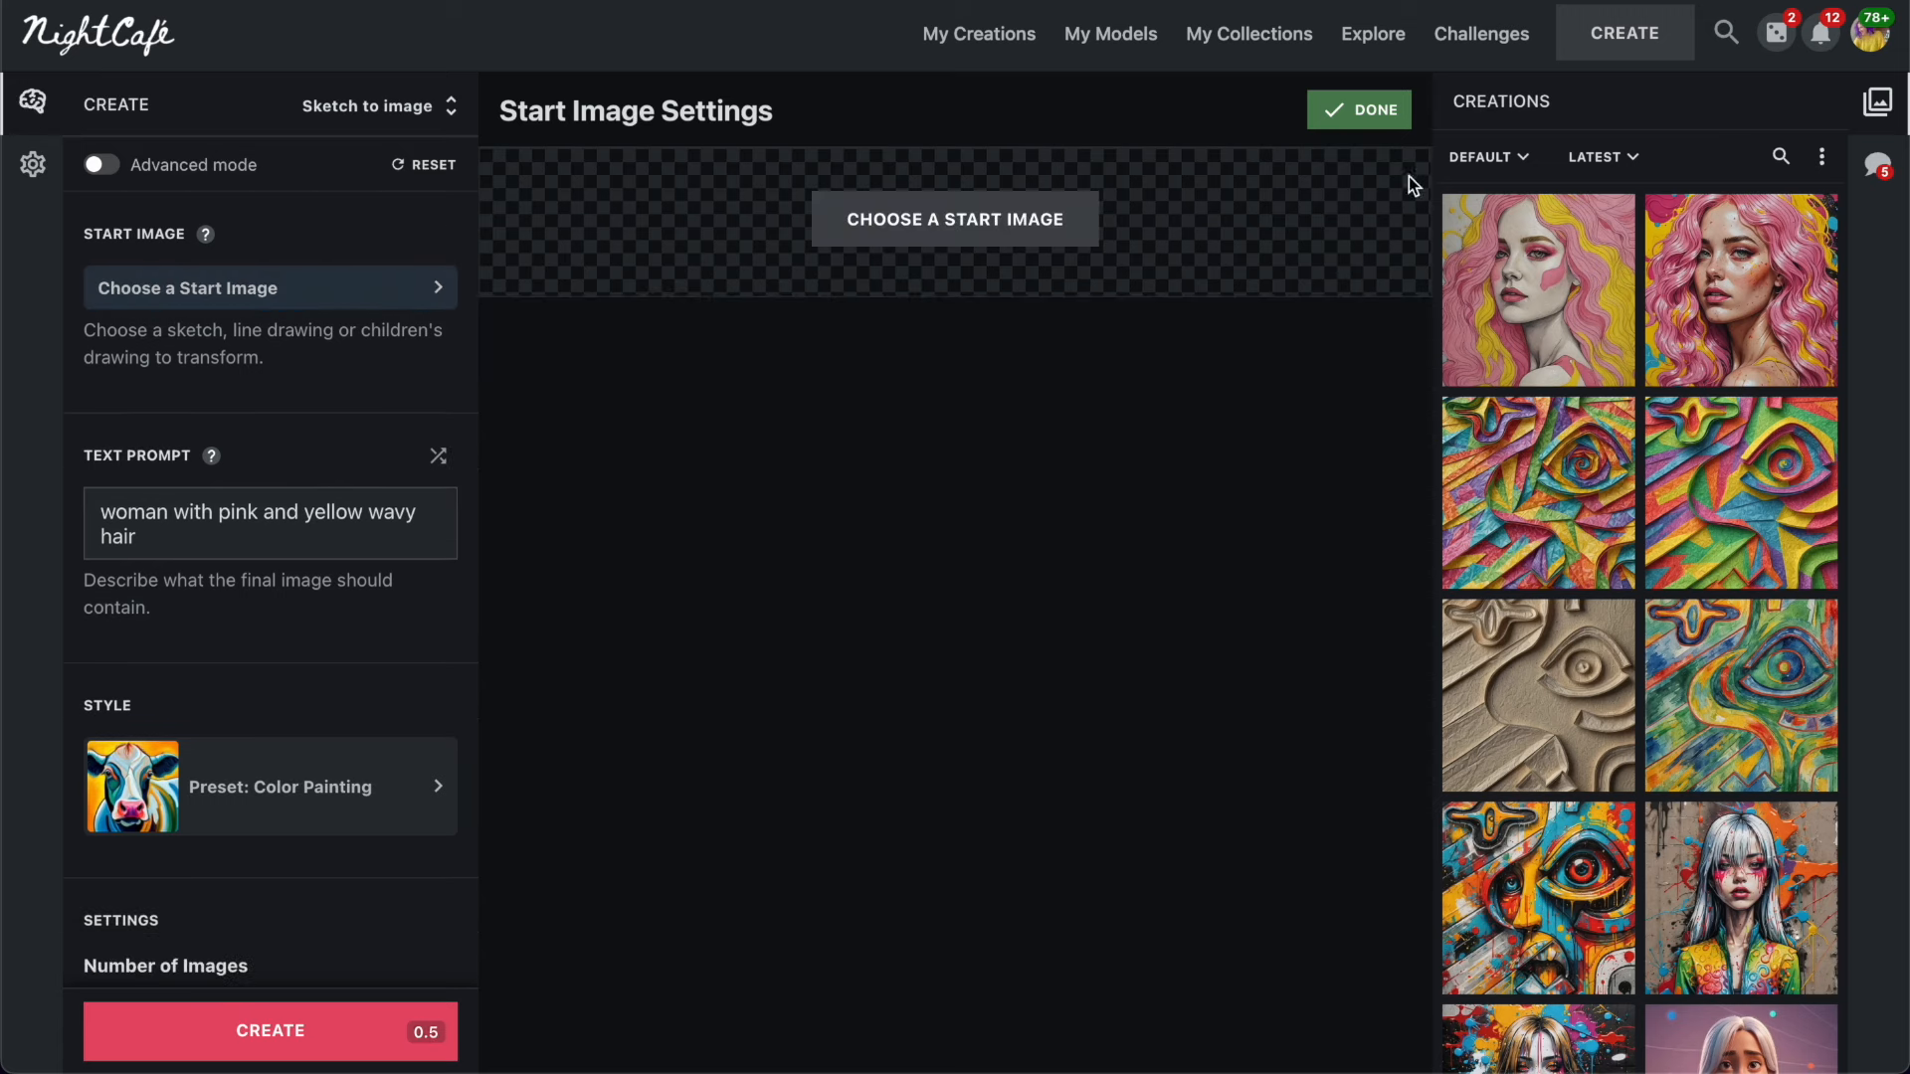
Choose the "Pro-stamp cute cat" line drawing from the library as the new start image.
click(972, 211)
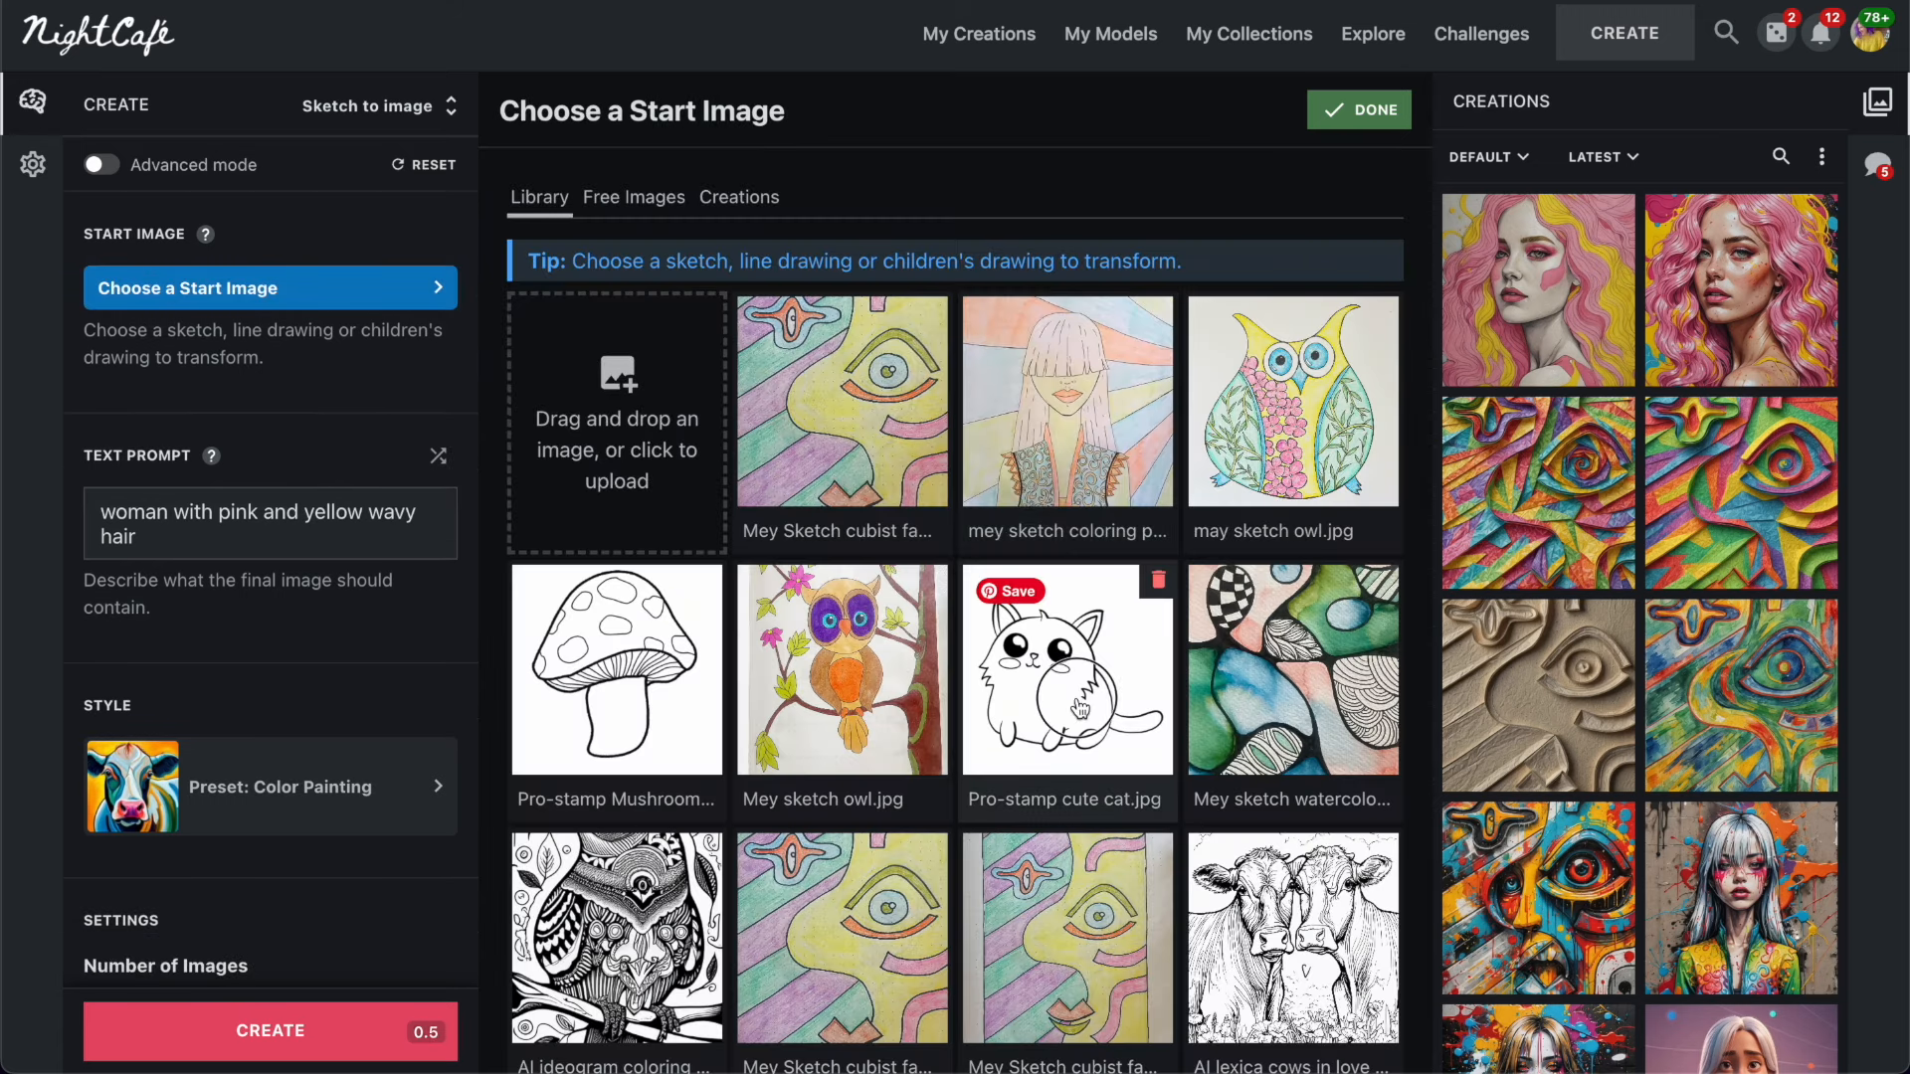
click(1062, 657)
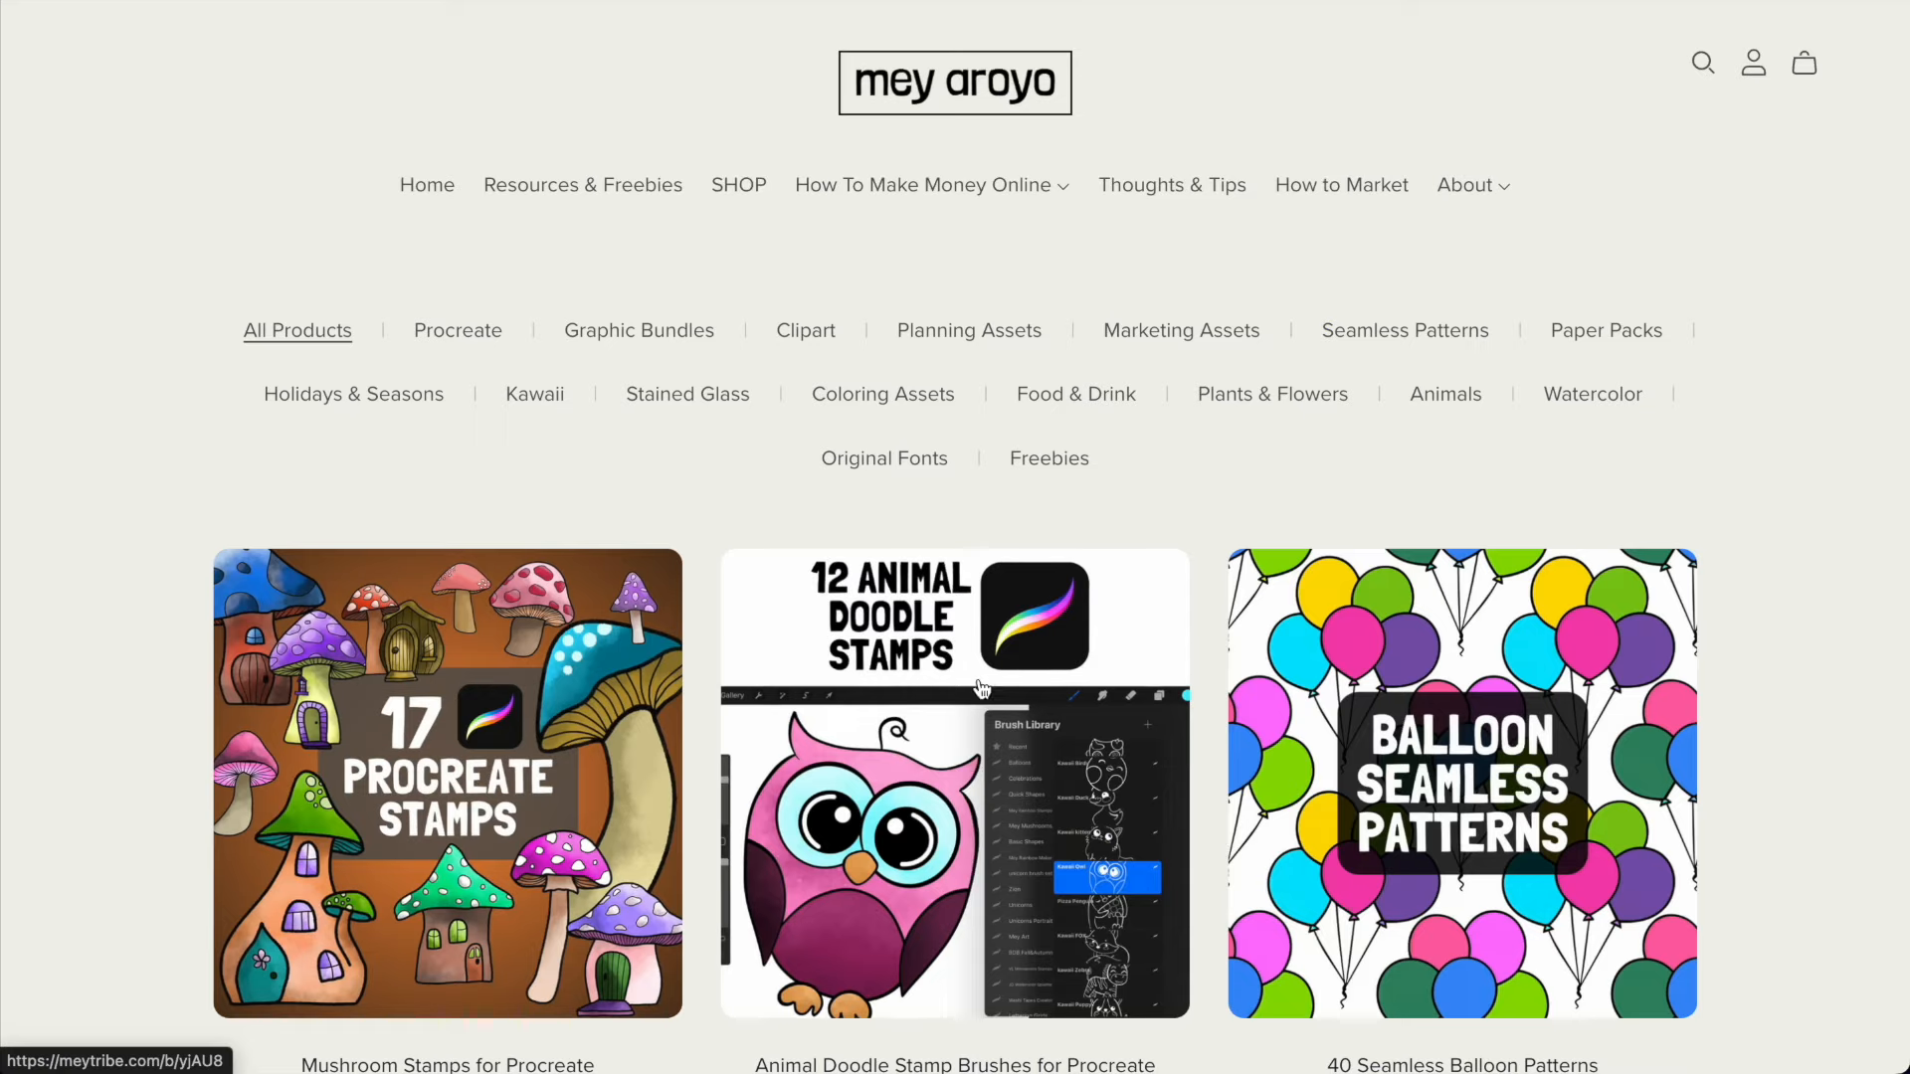
On the Meytribe.com shop, examine the "Animal Doodle Stamp Brushes for Procreate" listing and its stamp preview, plus the "Cute Animal Doodled Clipart" product.
click(955, 795)
scroll(1043, 334, down, 3)
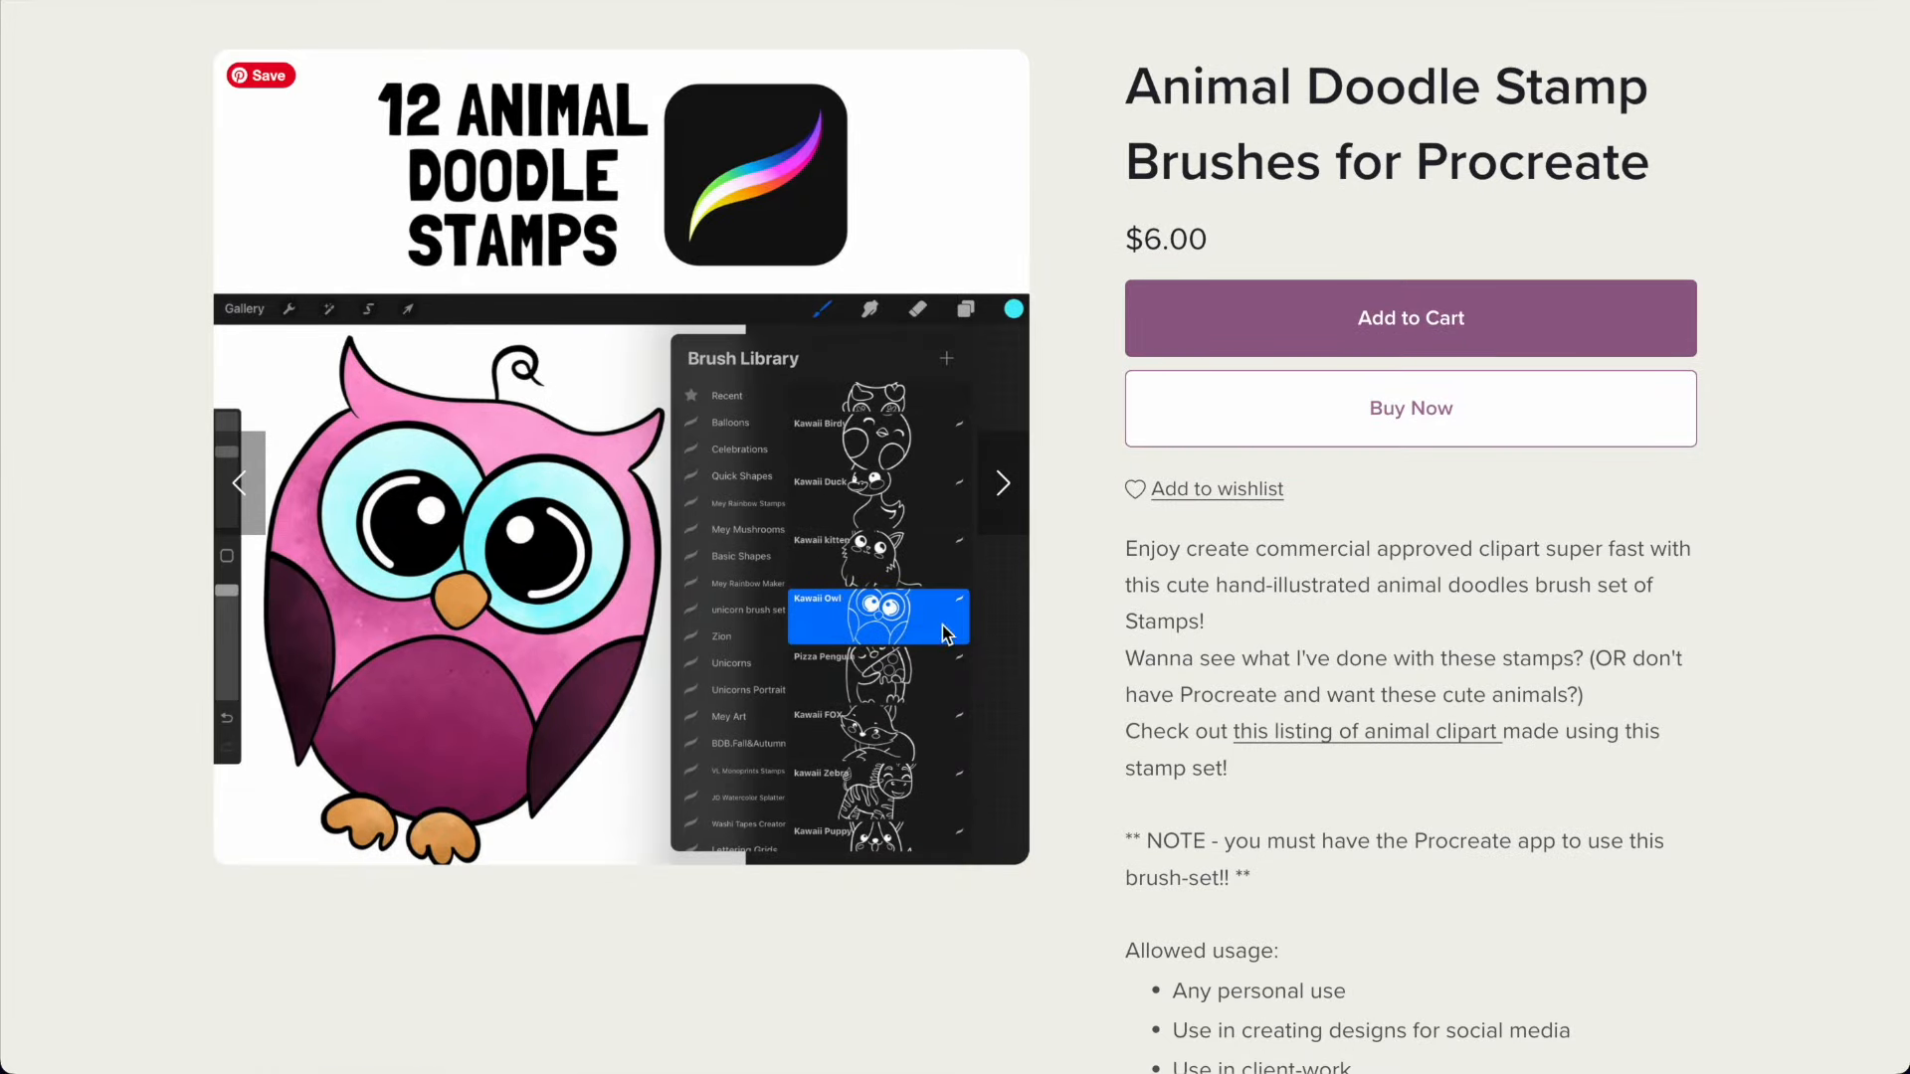
click(1003, 482)
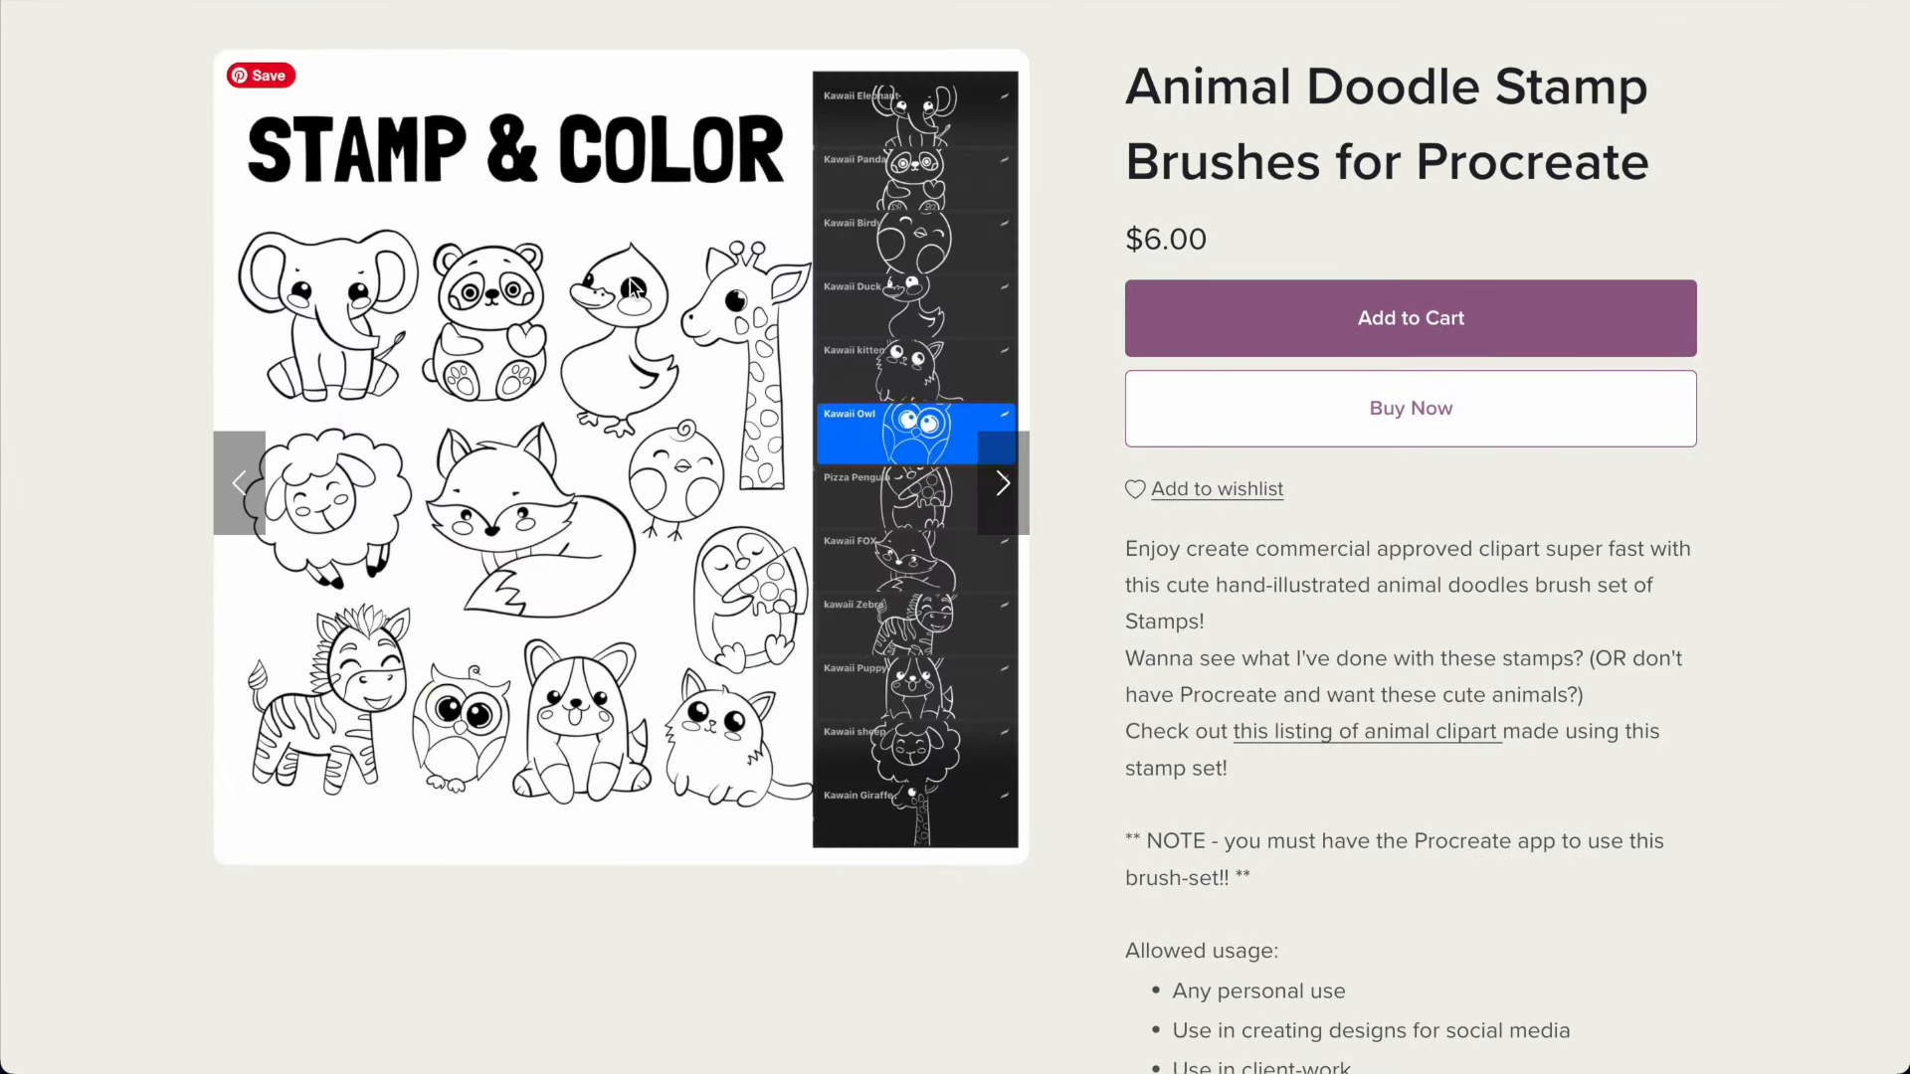
scroll(731, 746, up, 3)
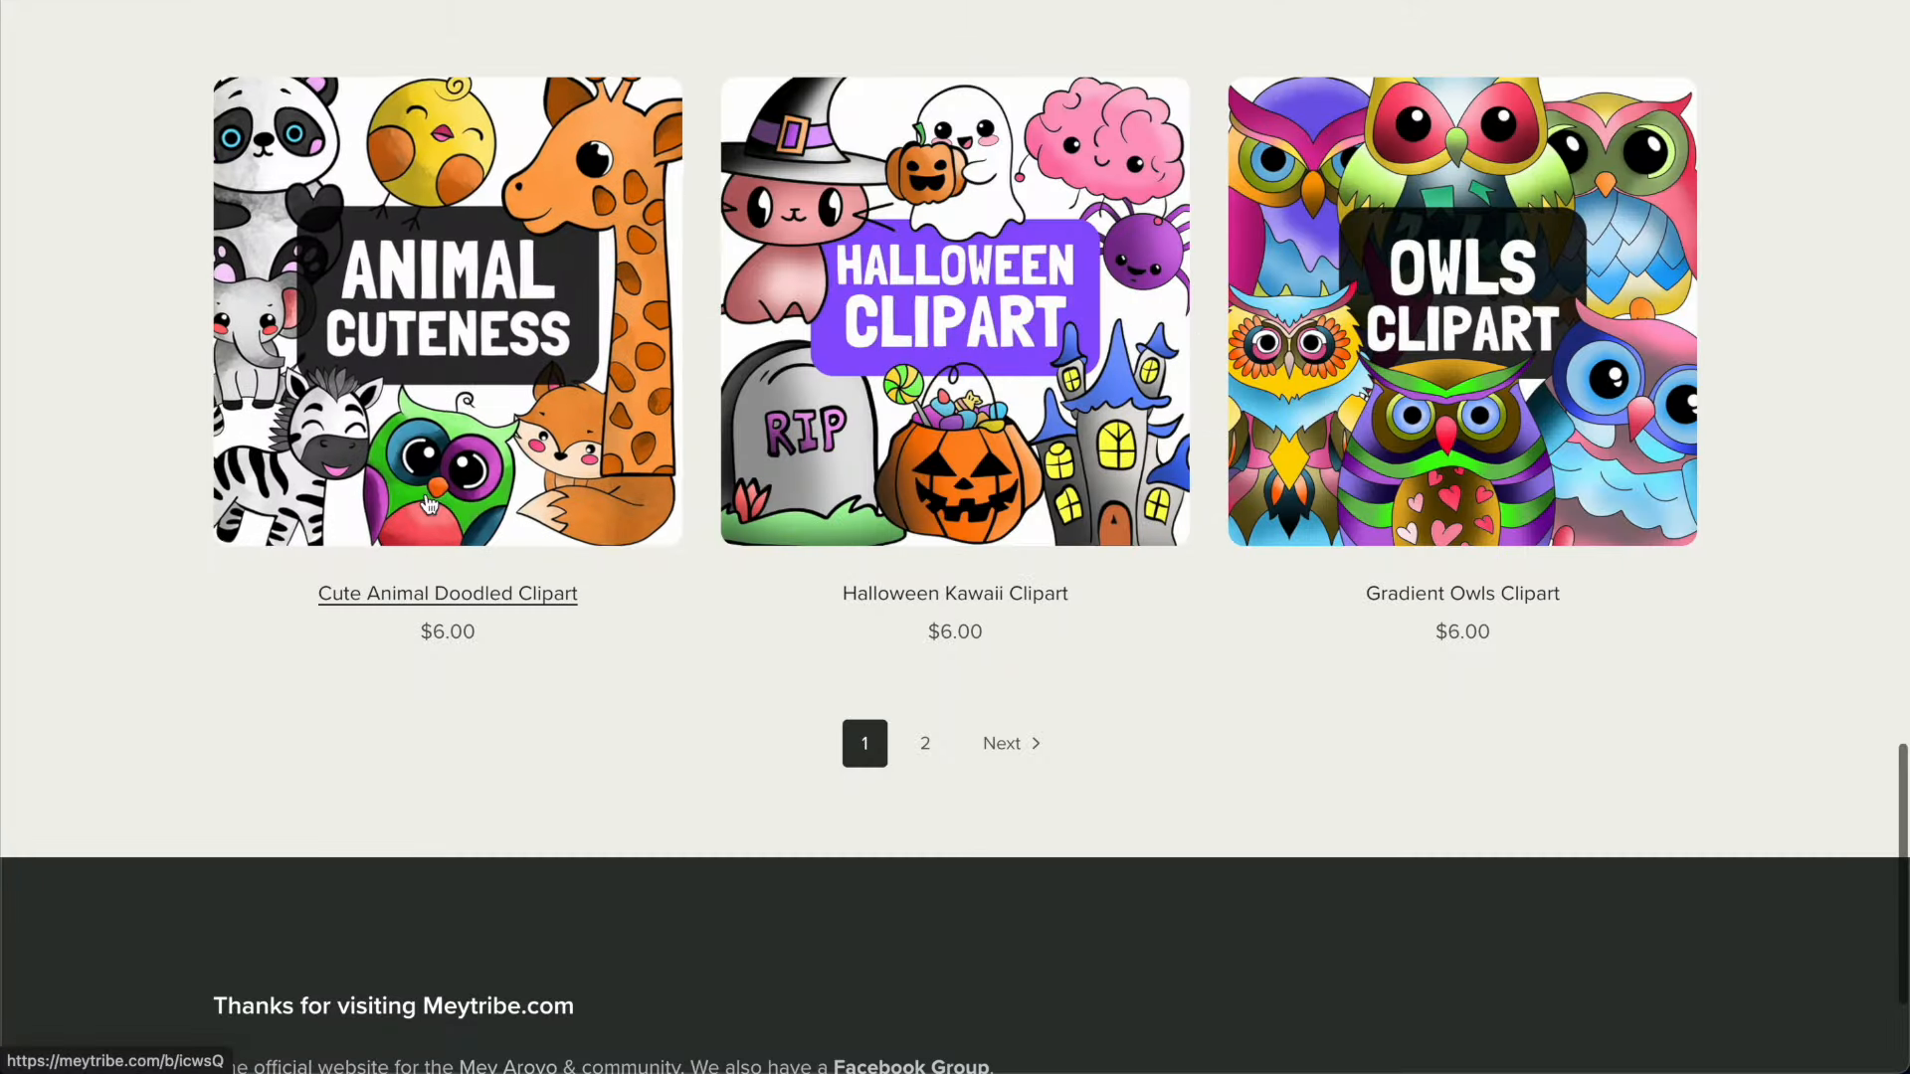
click(429, 504)
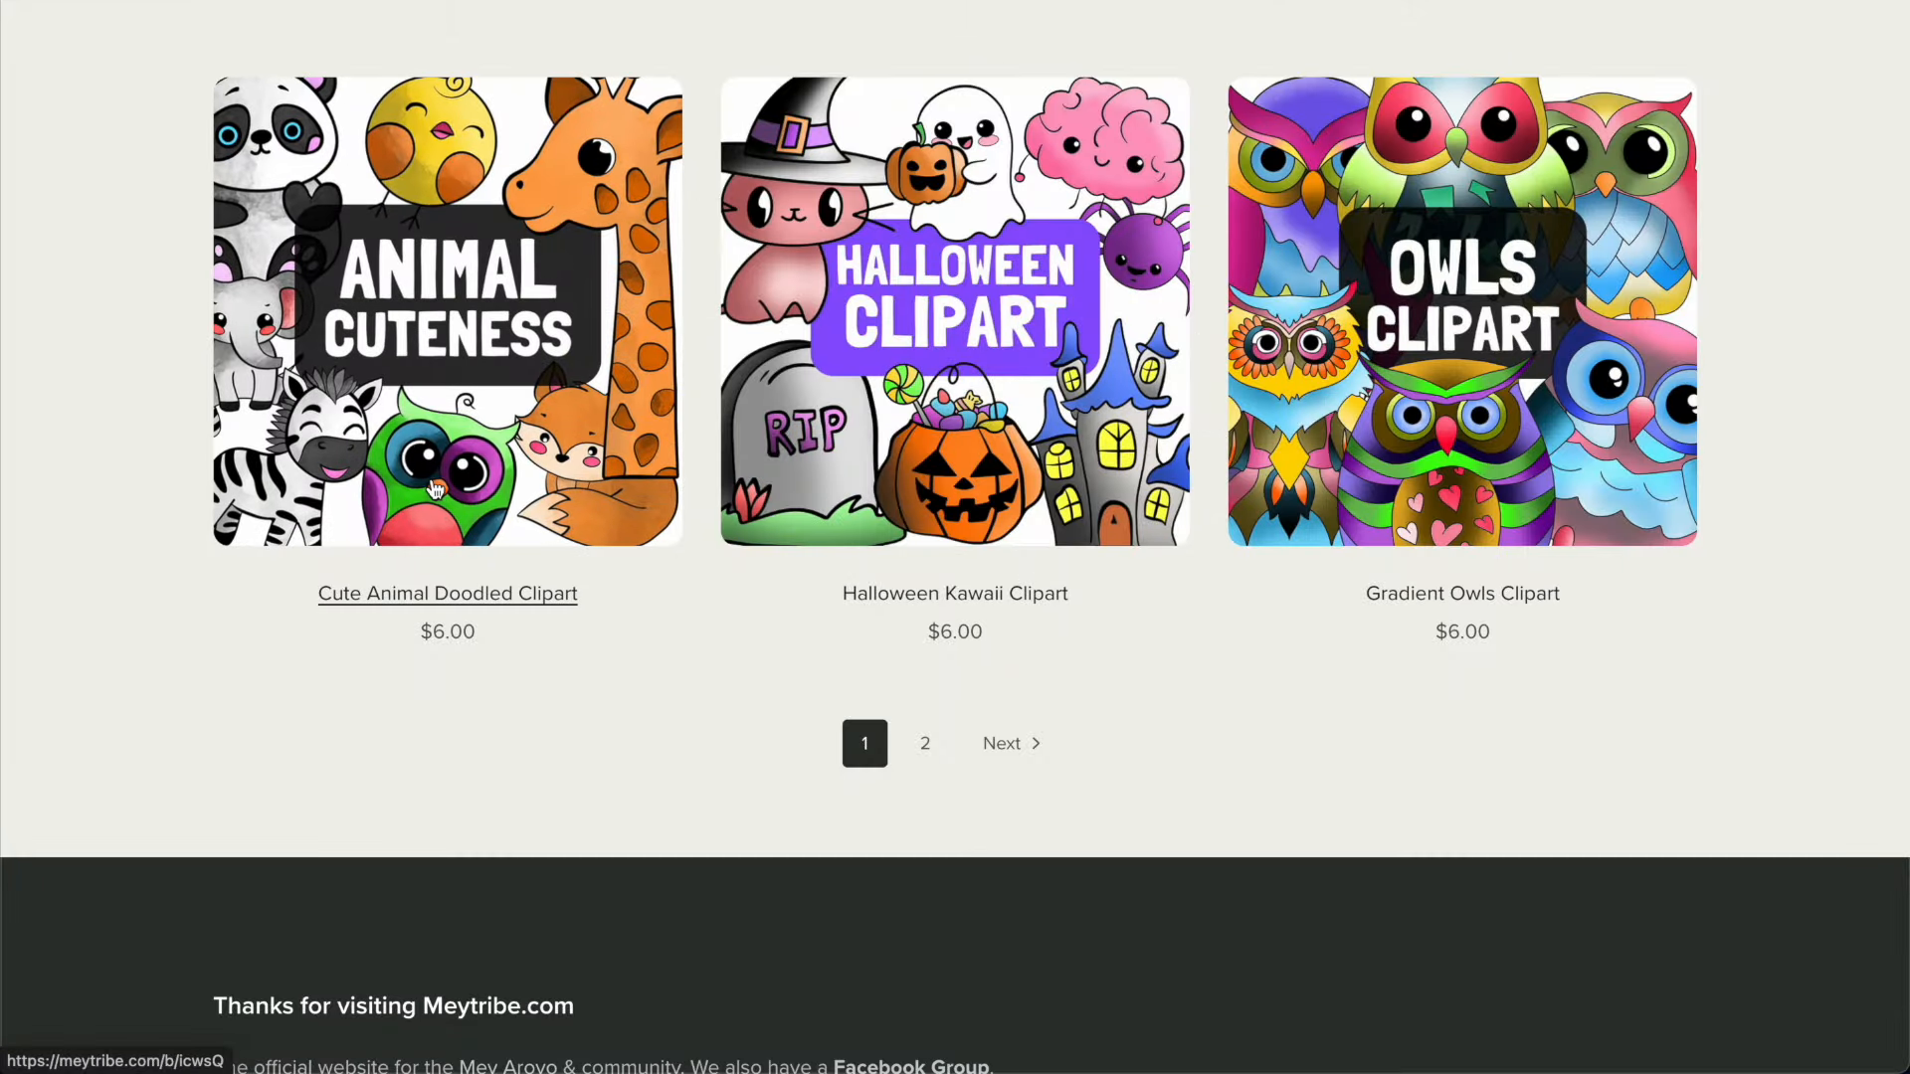
scroll(974, 530, down, 2)
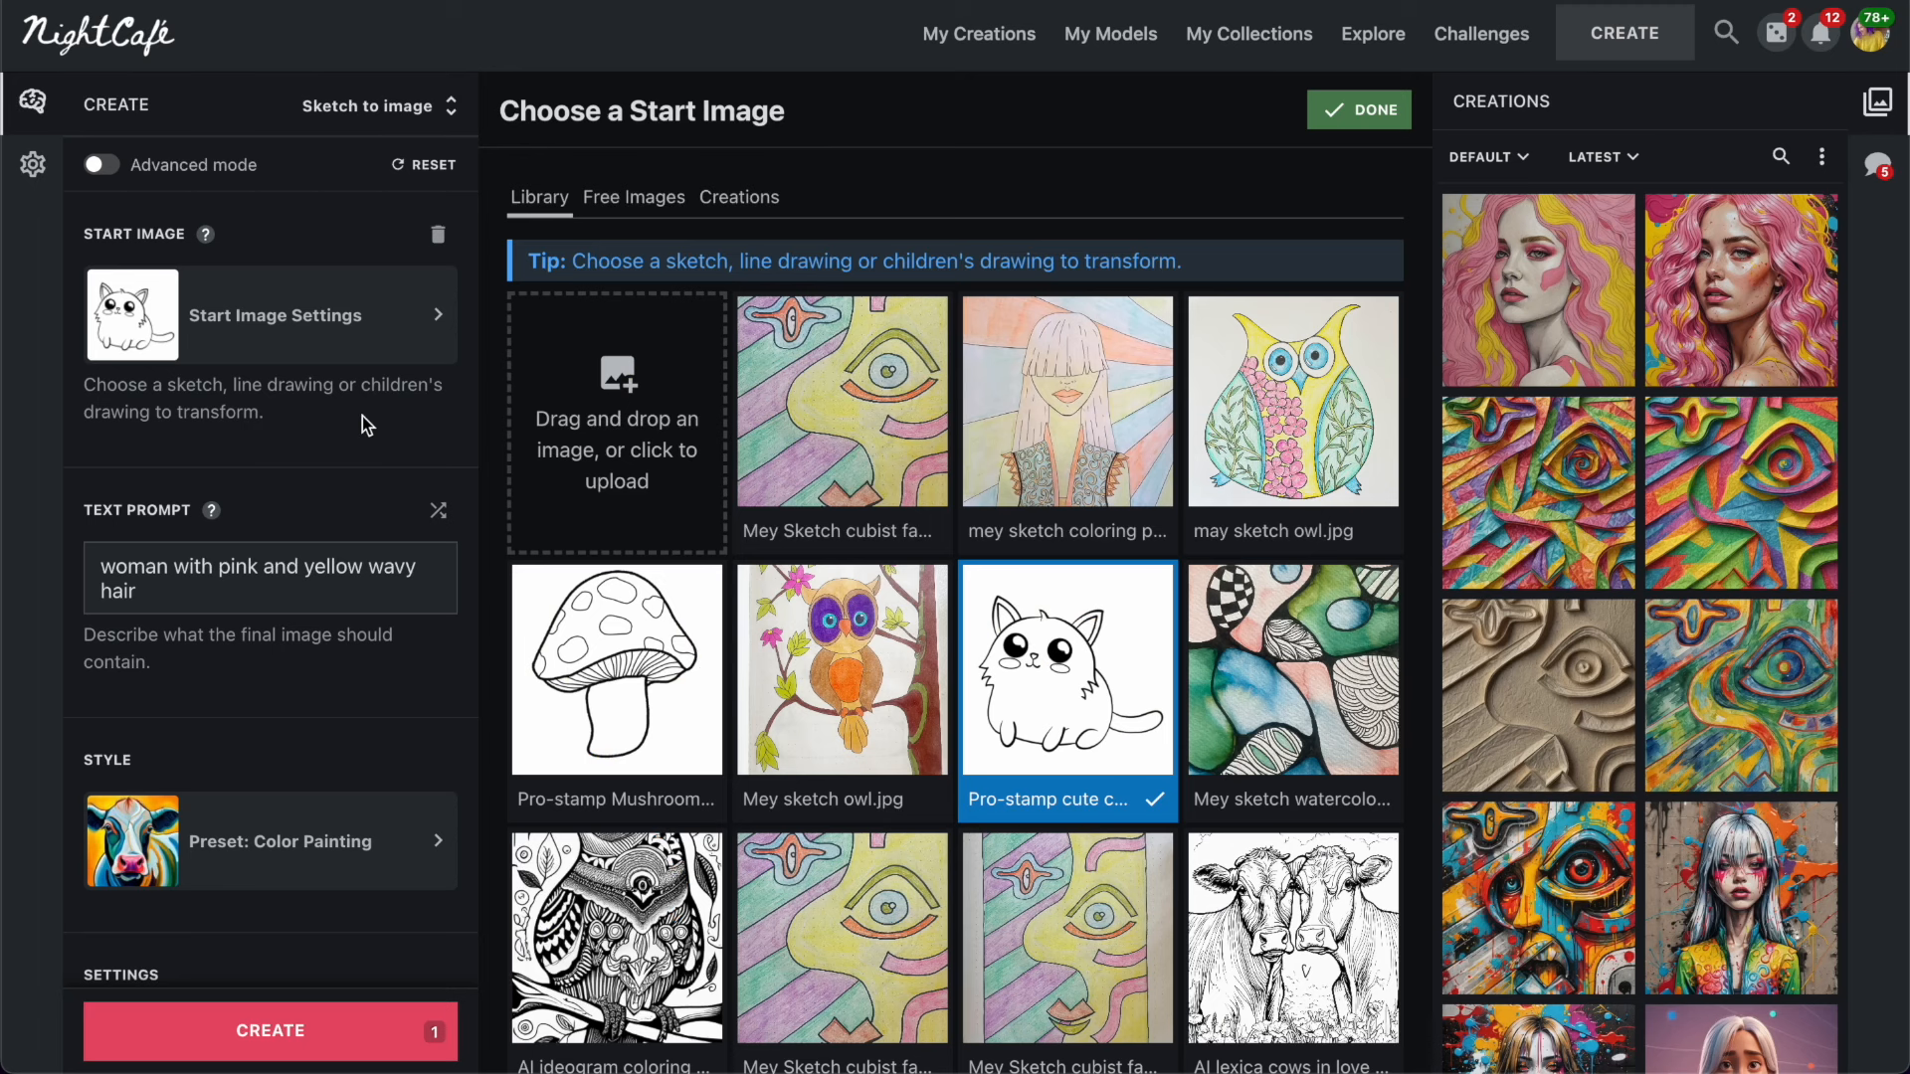
Replace the text prompt with "cute blue and white cat illustration" and generate the image with the Color Painting preset.
triple_click(215, 574)
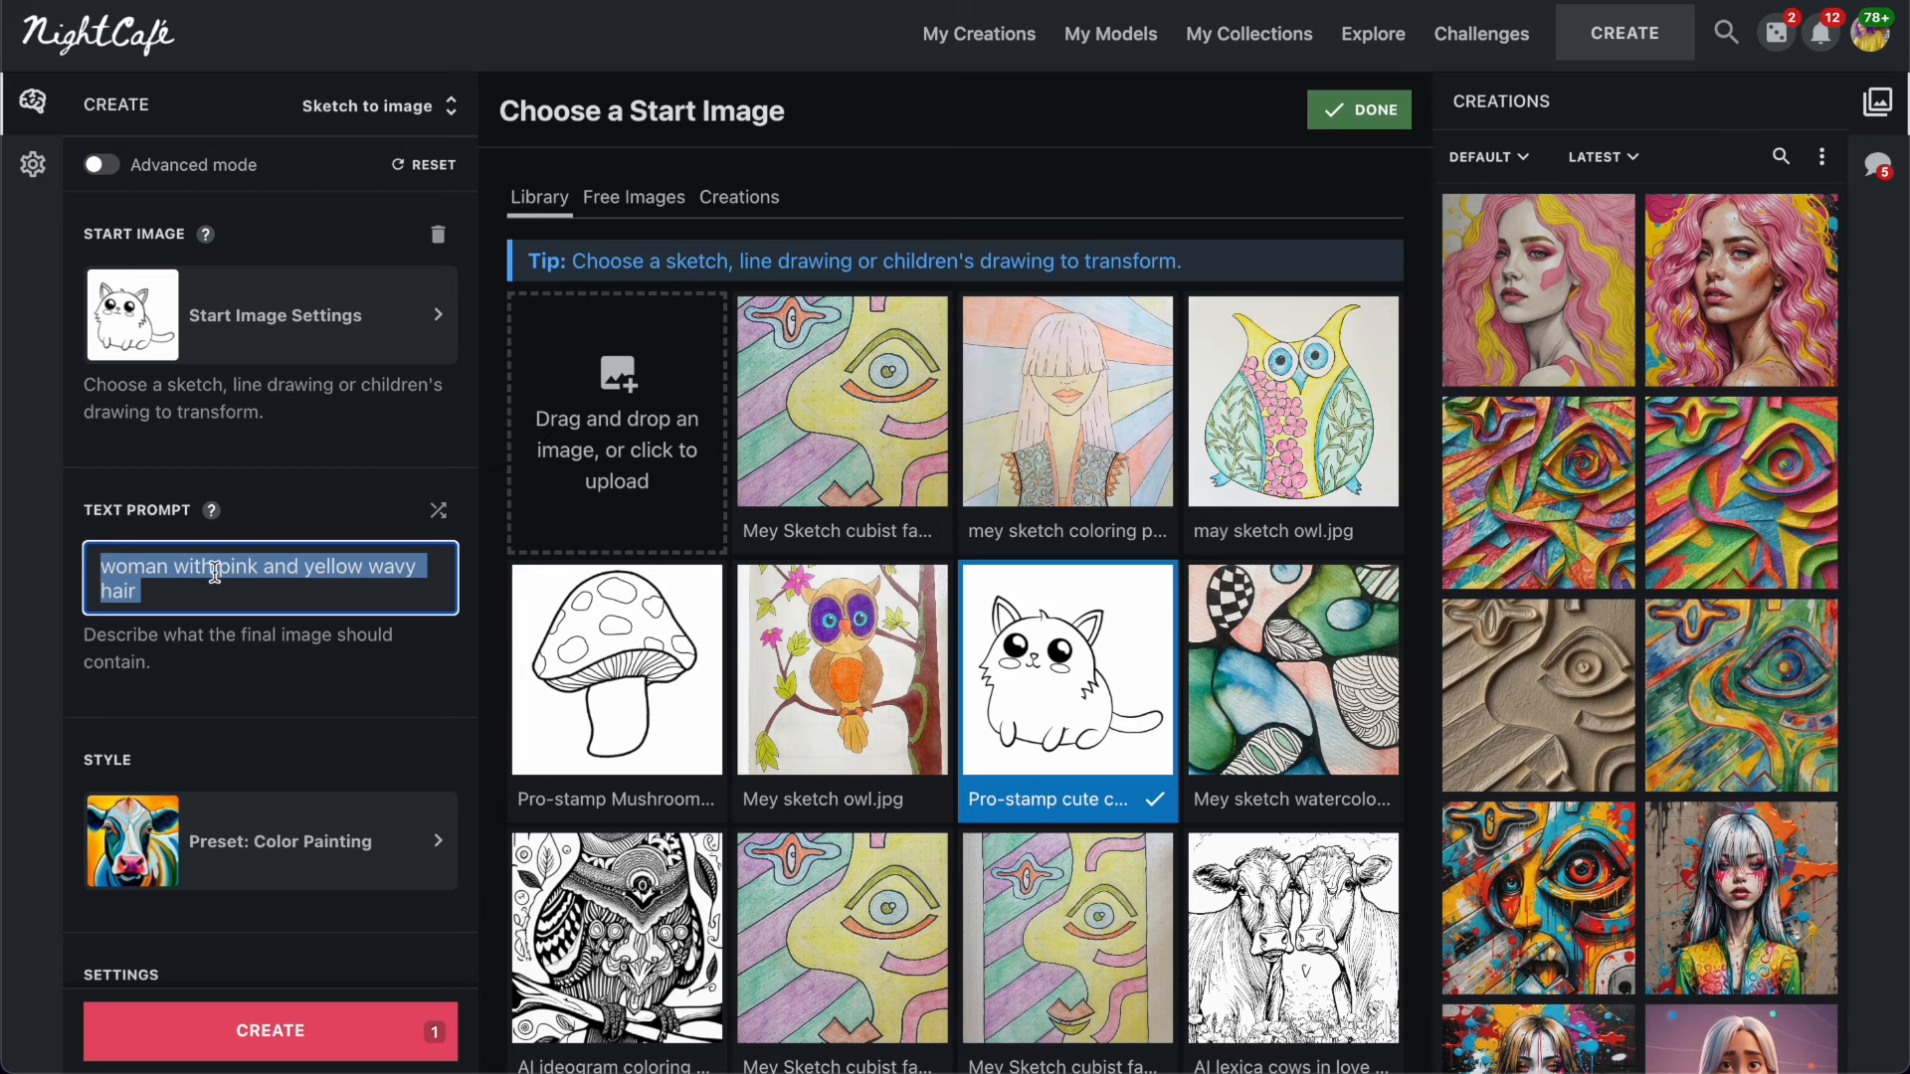
text(cute bl)
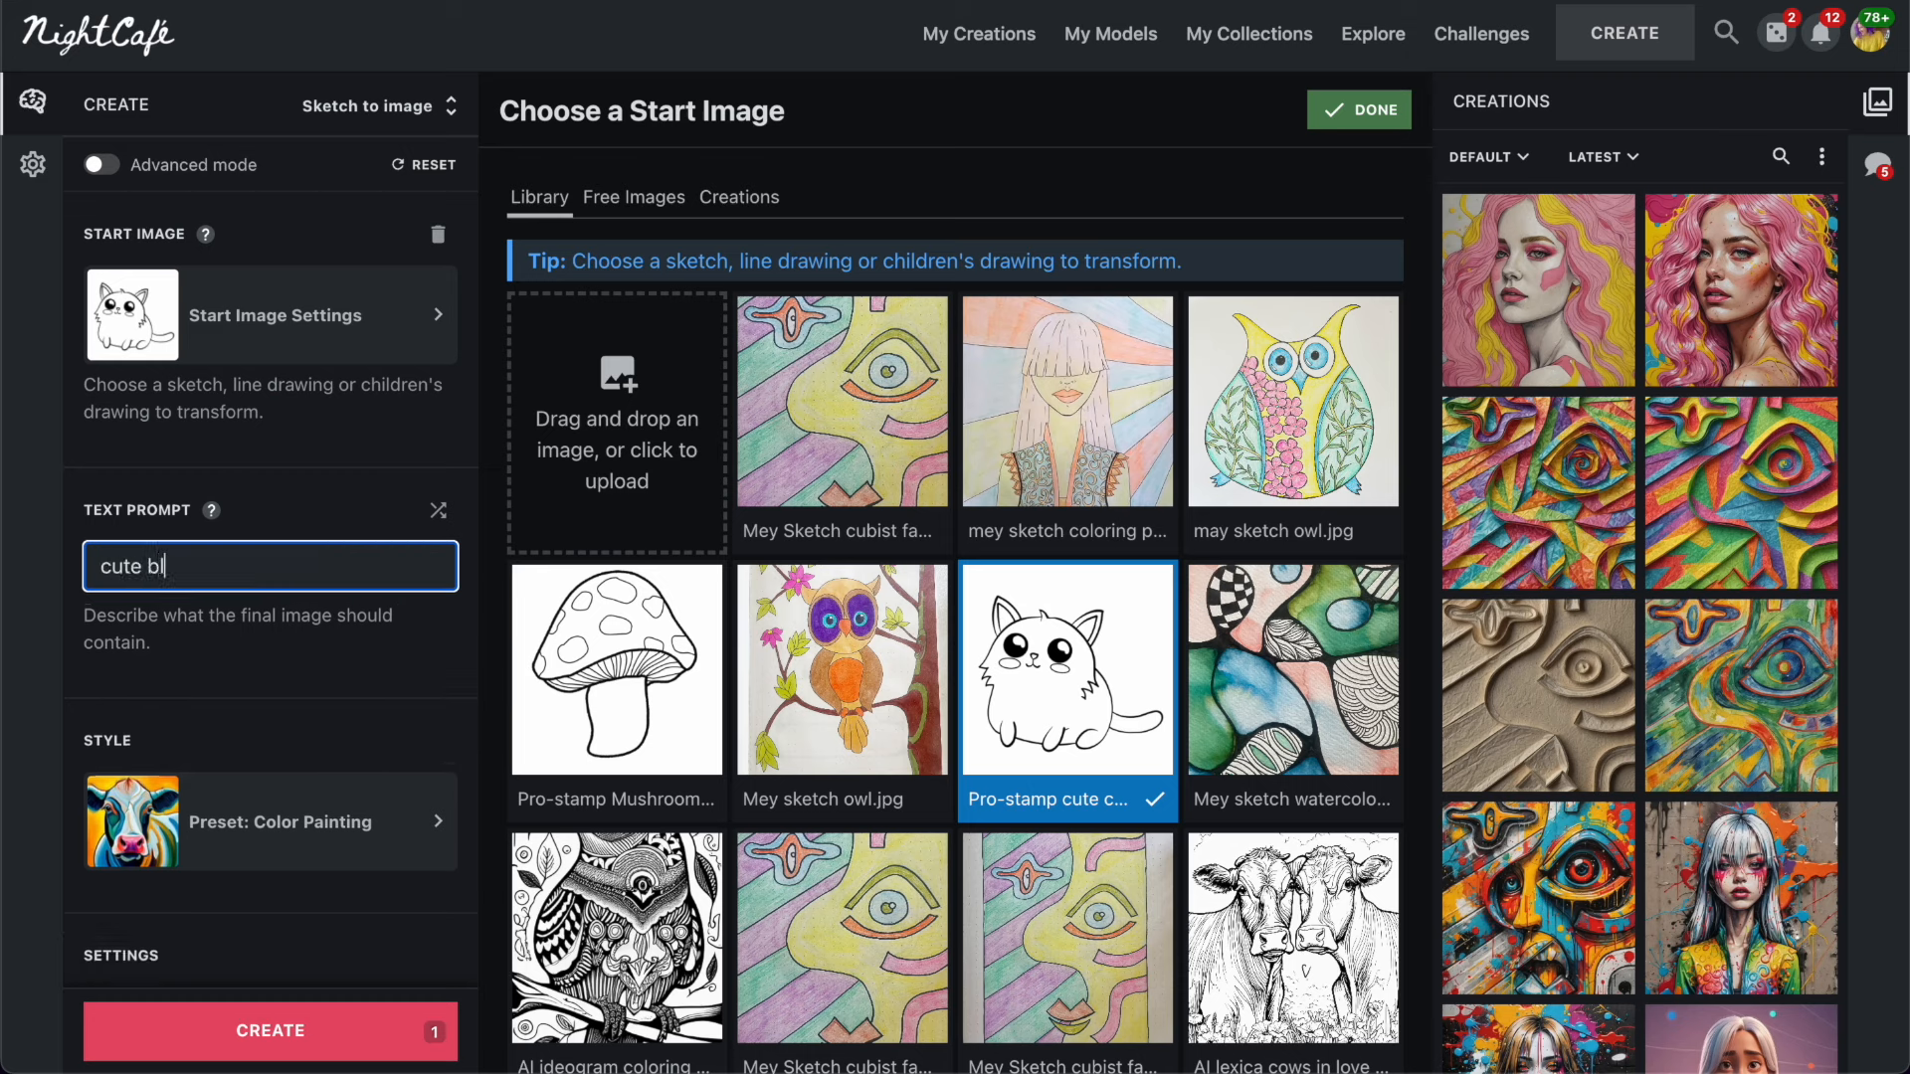
text(ue and wh)
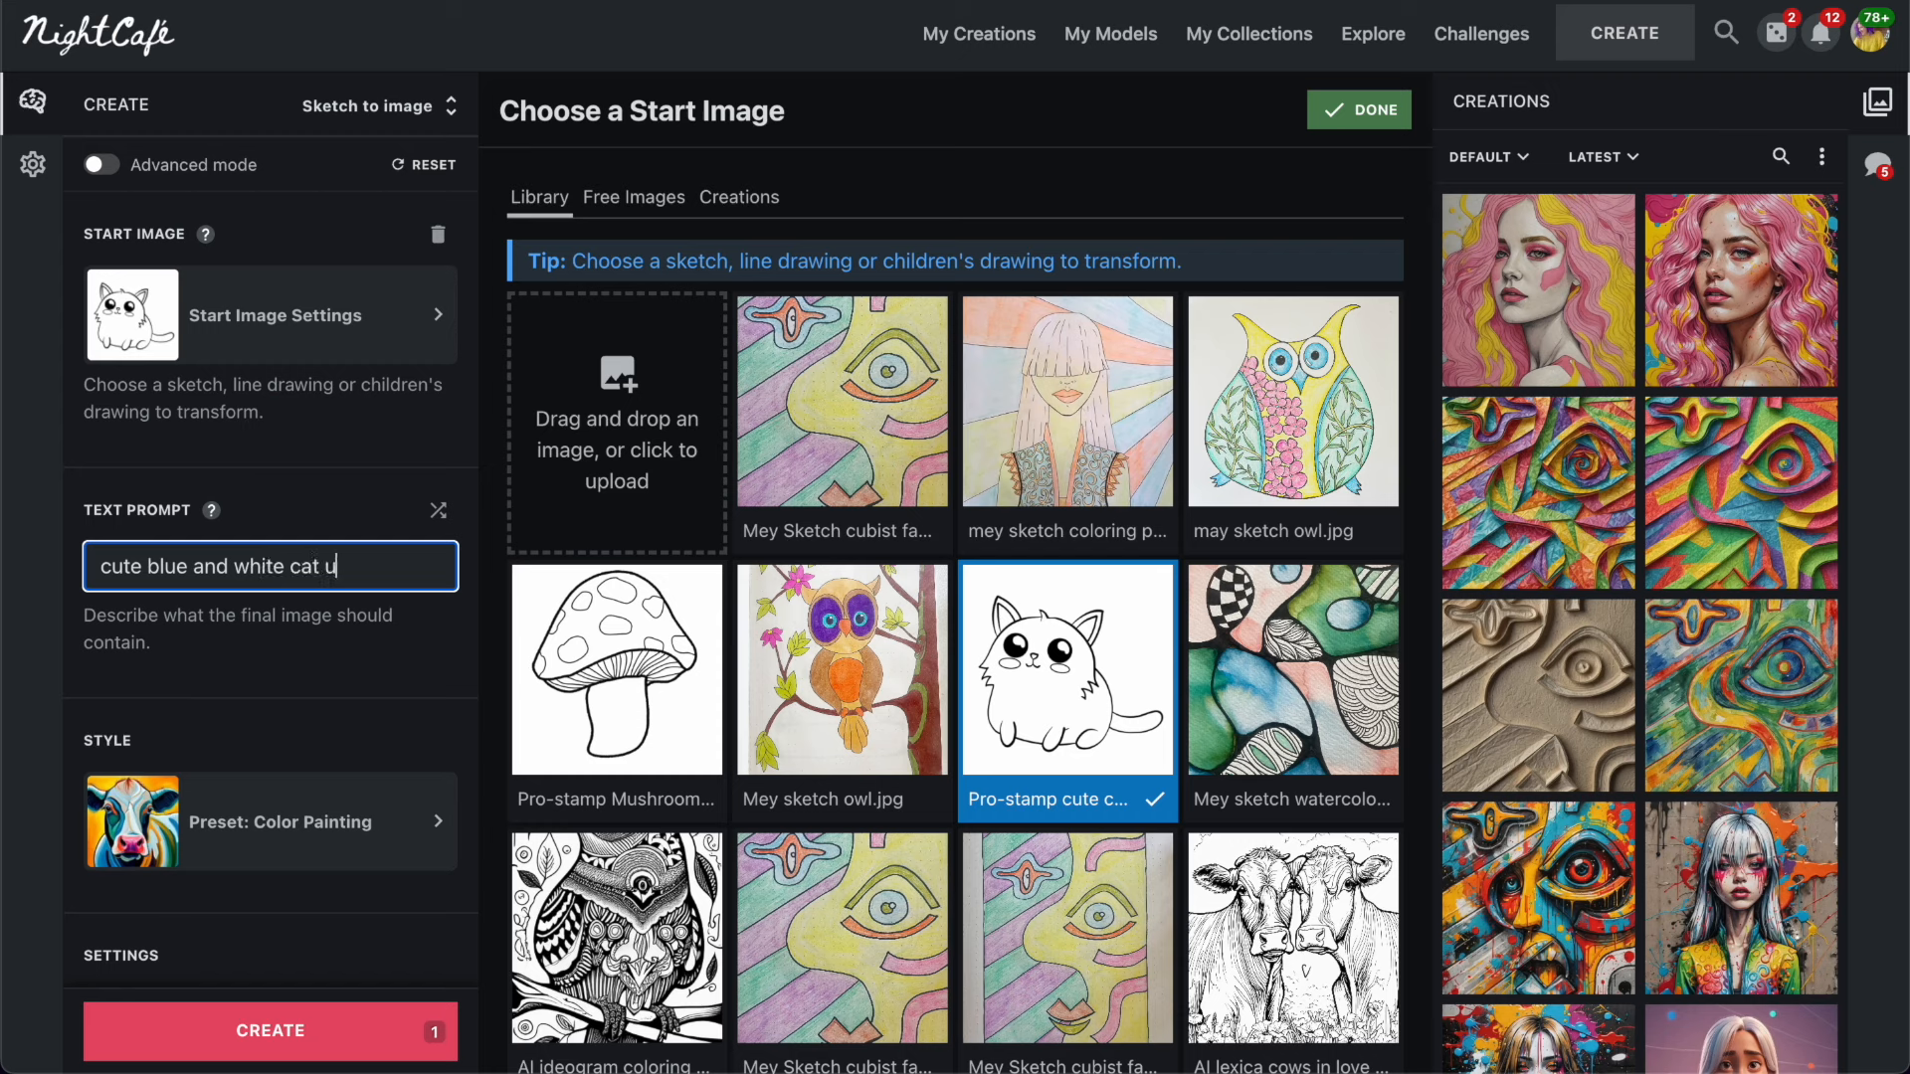
text(ite cat illustration)
click(296, 1015)
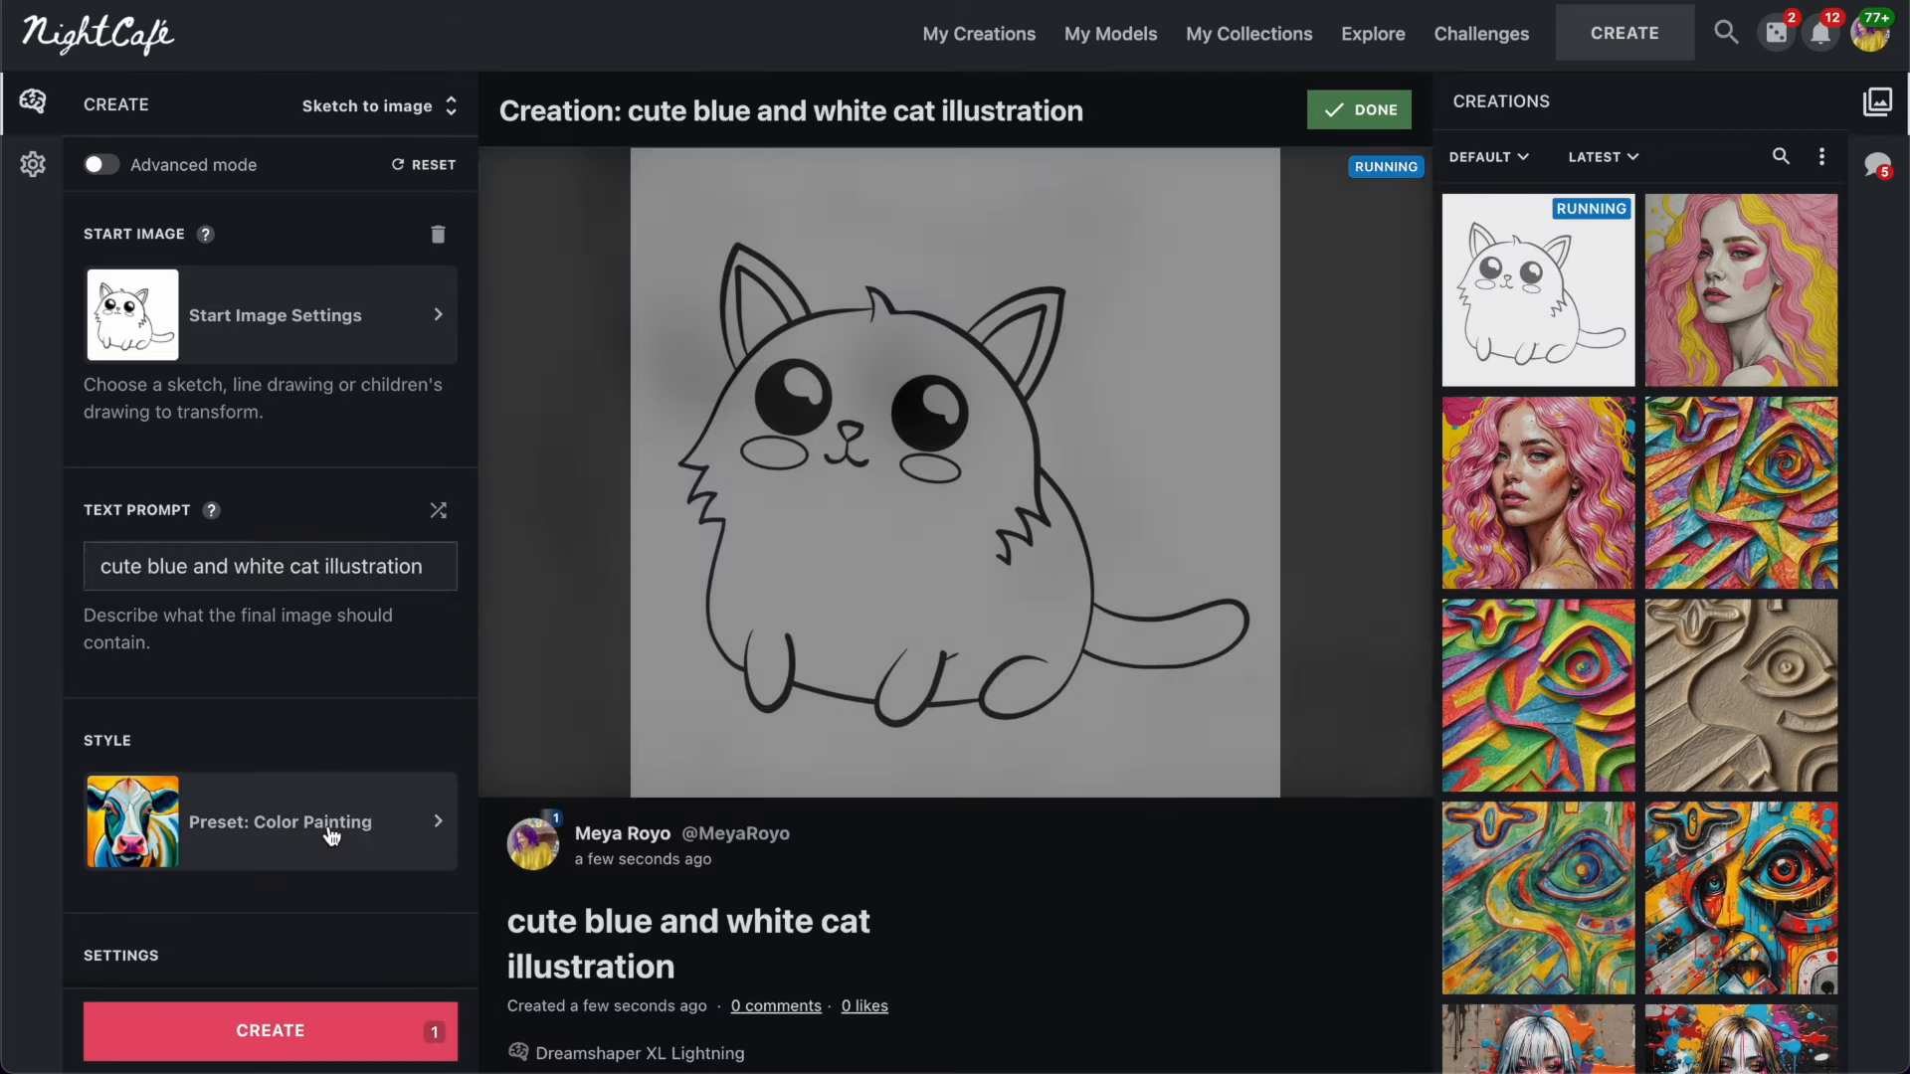
Switch the style preset to Vibrant and generate another version of the cat drawing.
click(328, 832)
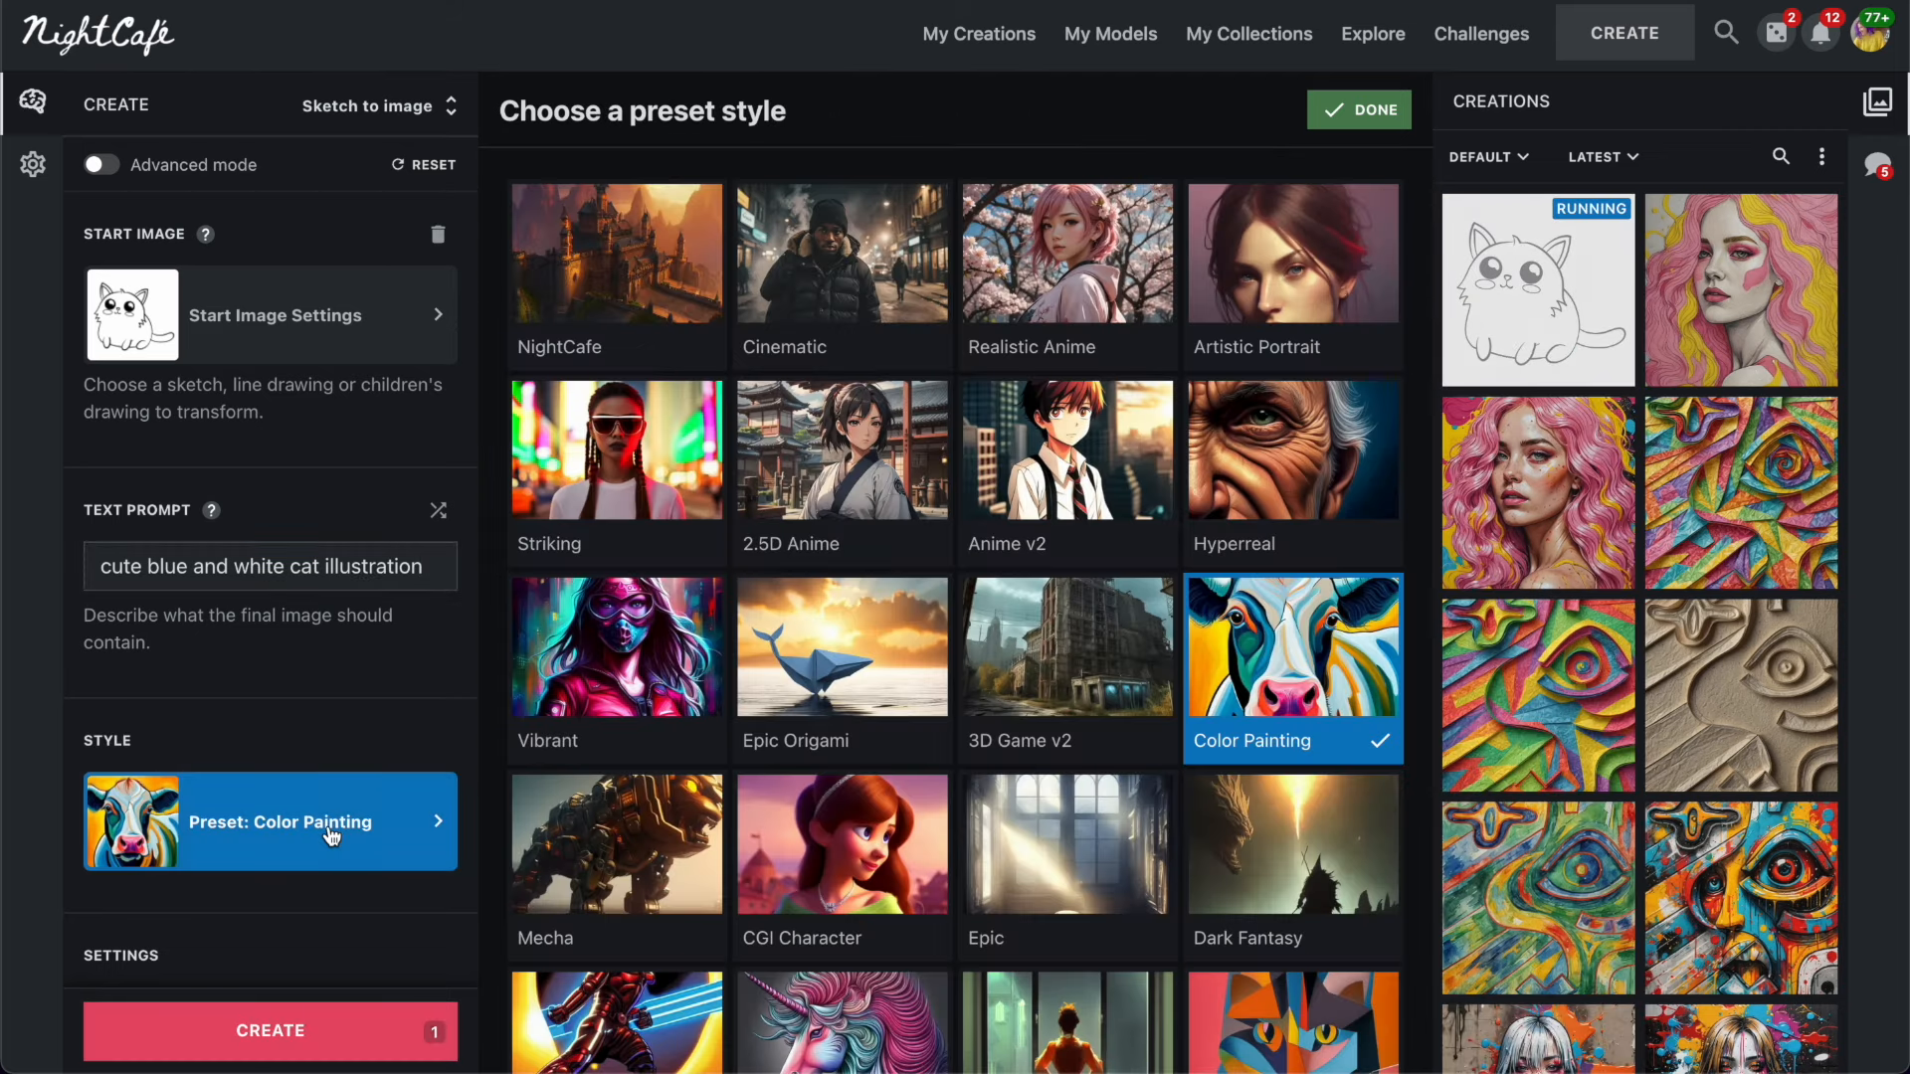
click(587, 706)
click(271, 1034)
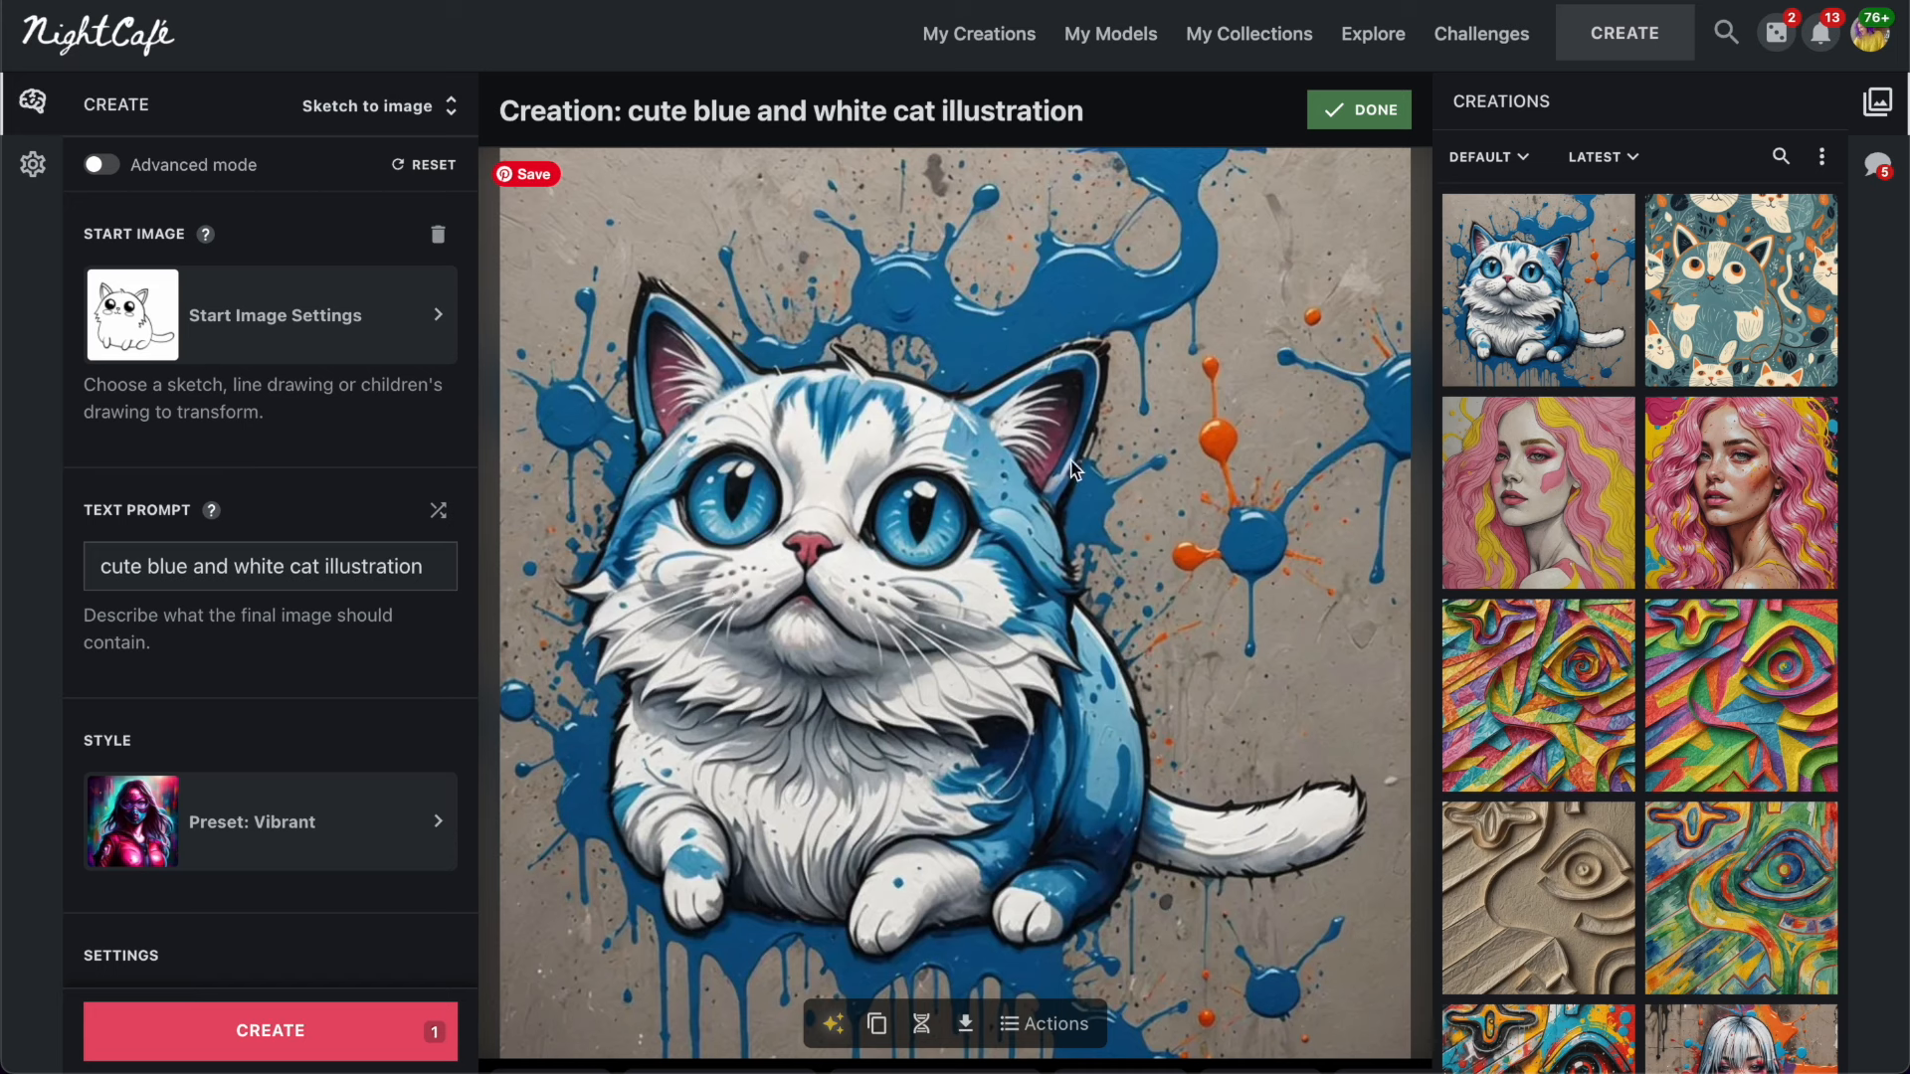
Examine the Vibrant cat artwork and look back through the earlier owl and mushroom creations.
scroll(1636, 466, down, 8)
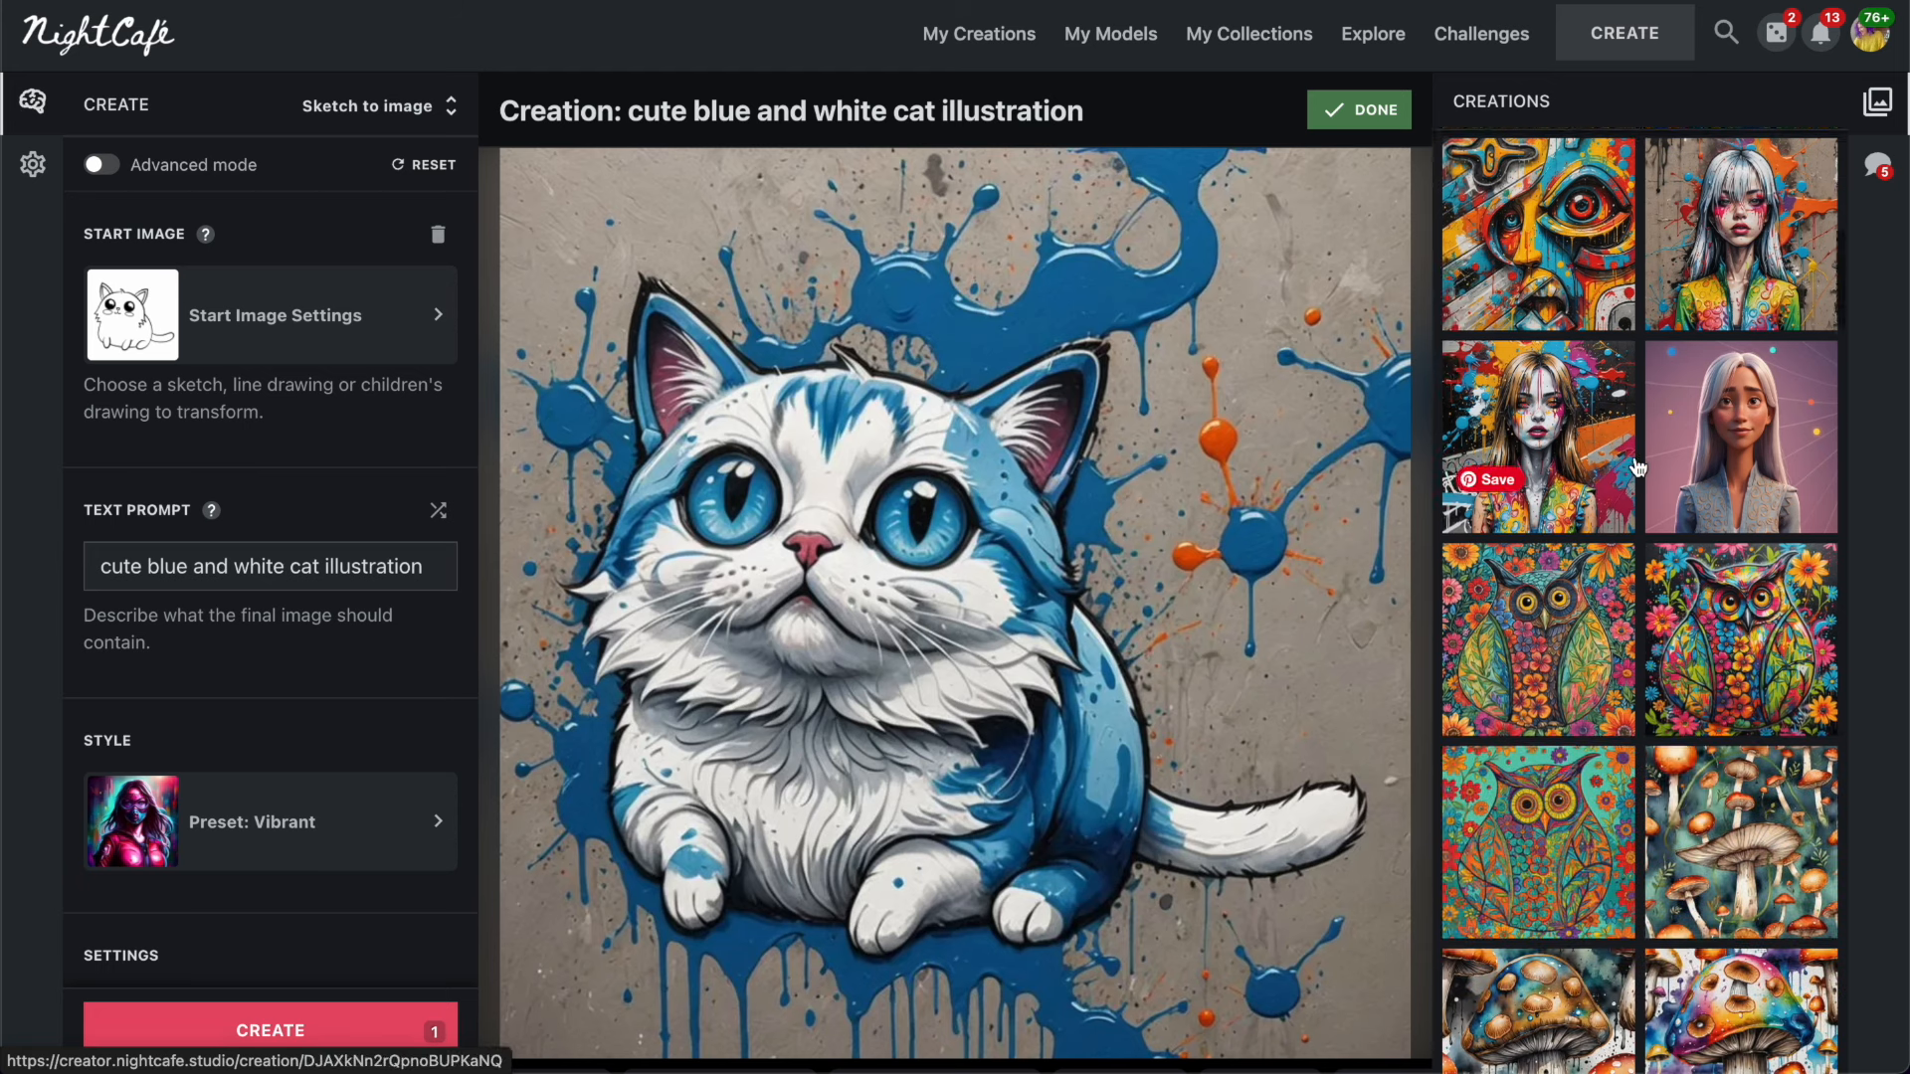
scroll(1636, 466, down, 3)
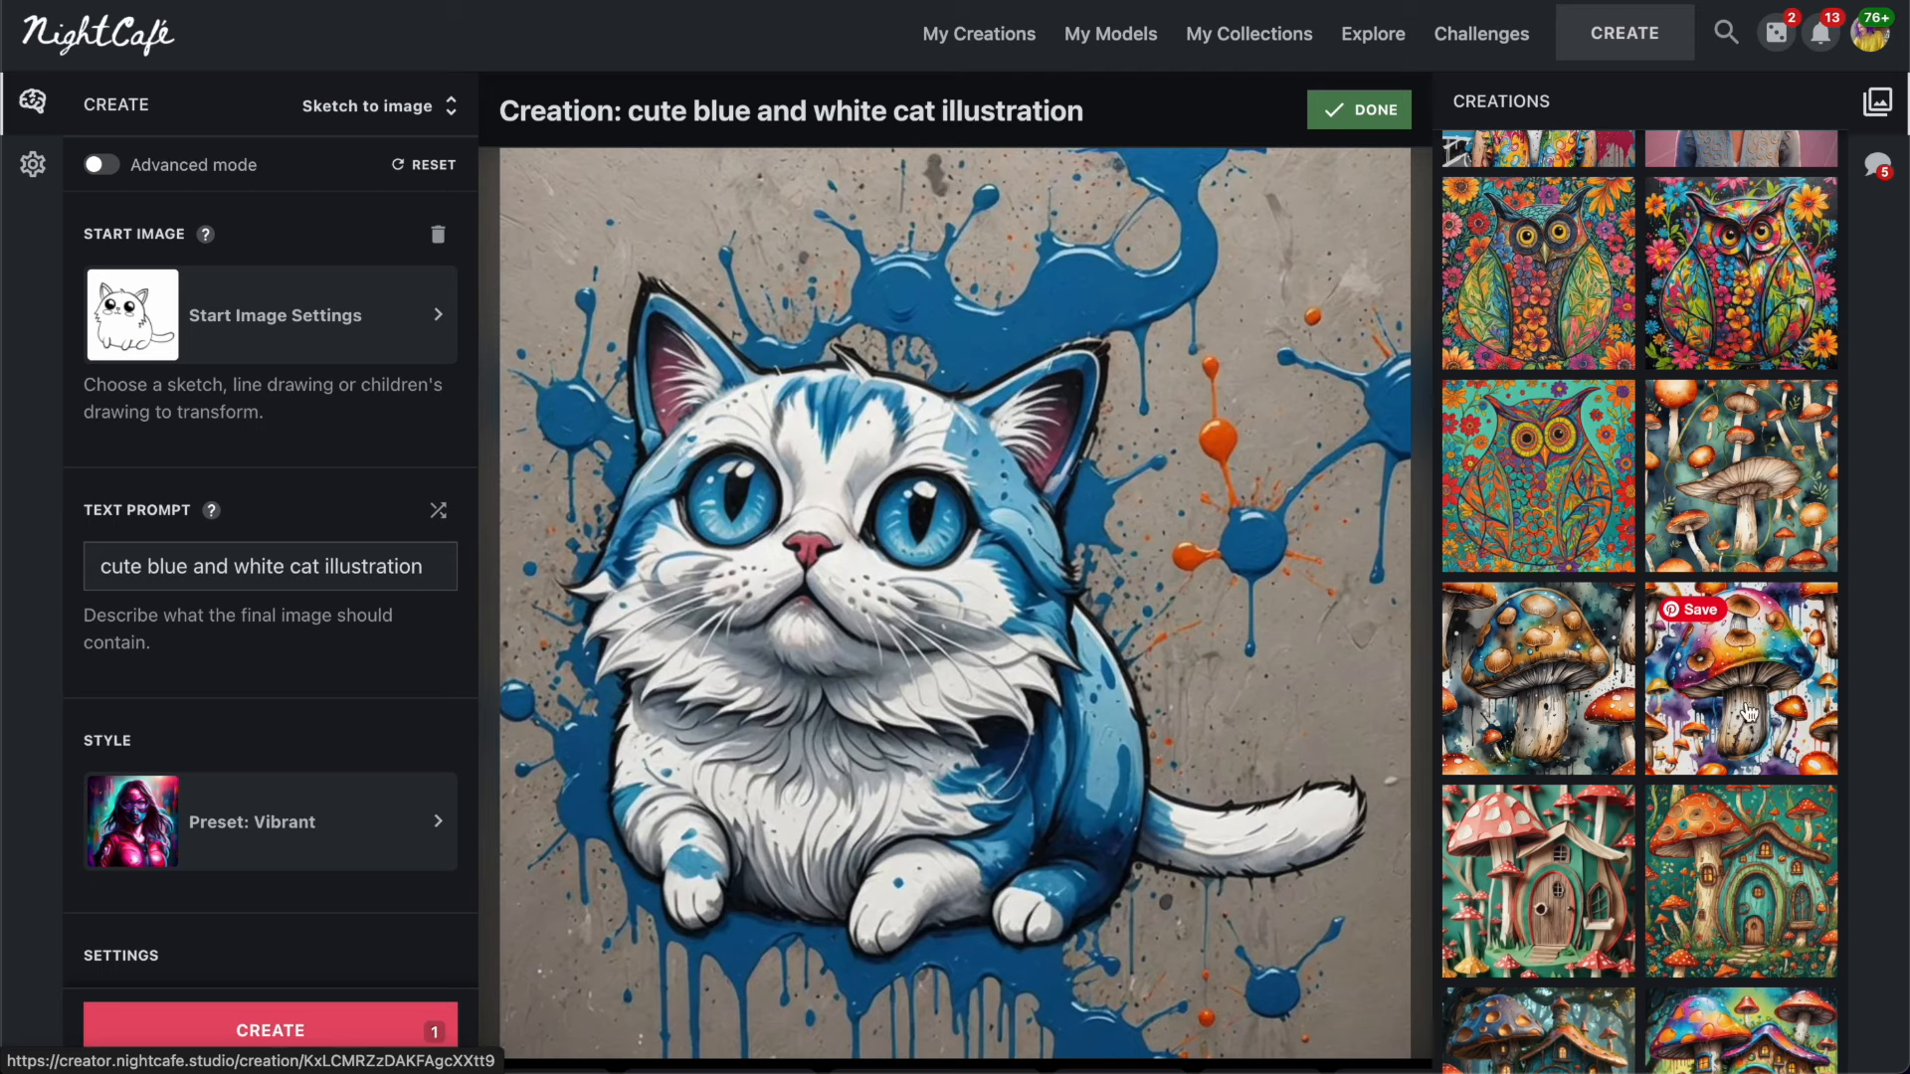
mouse_move(1053, 571)
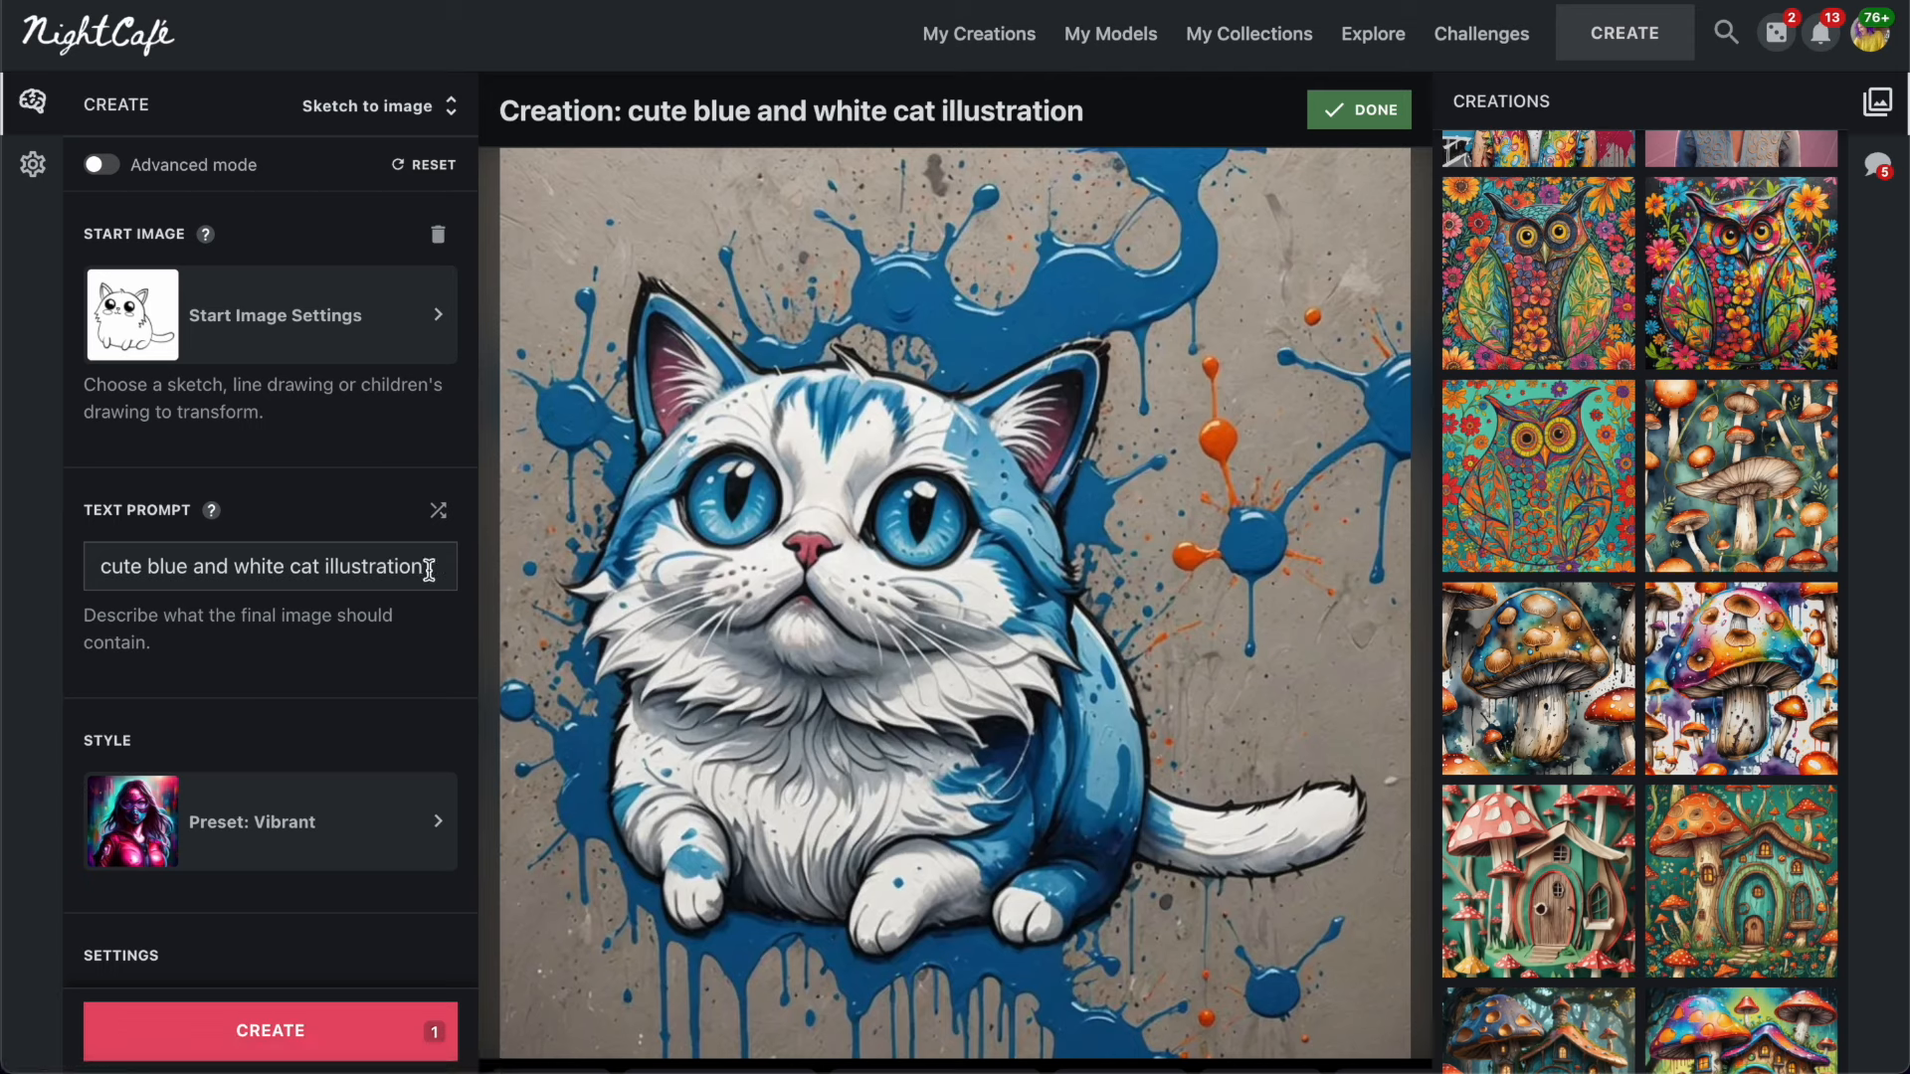
mouse_move(1102, 537)
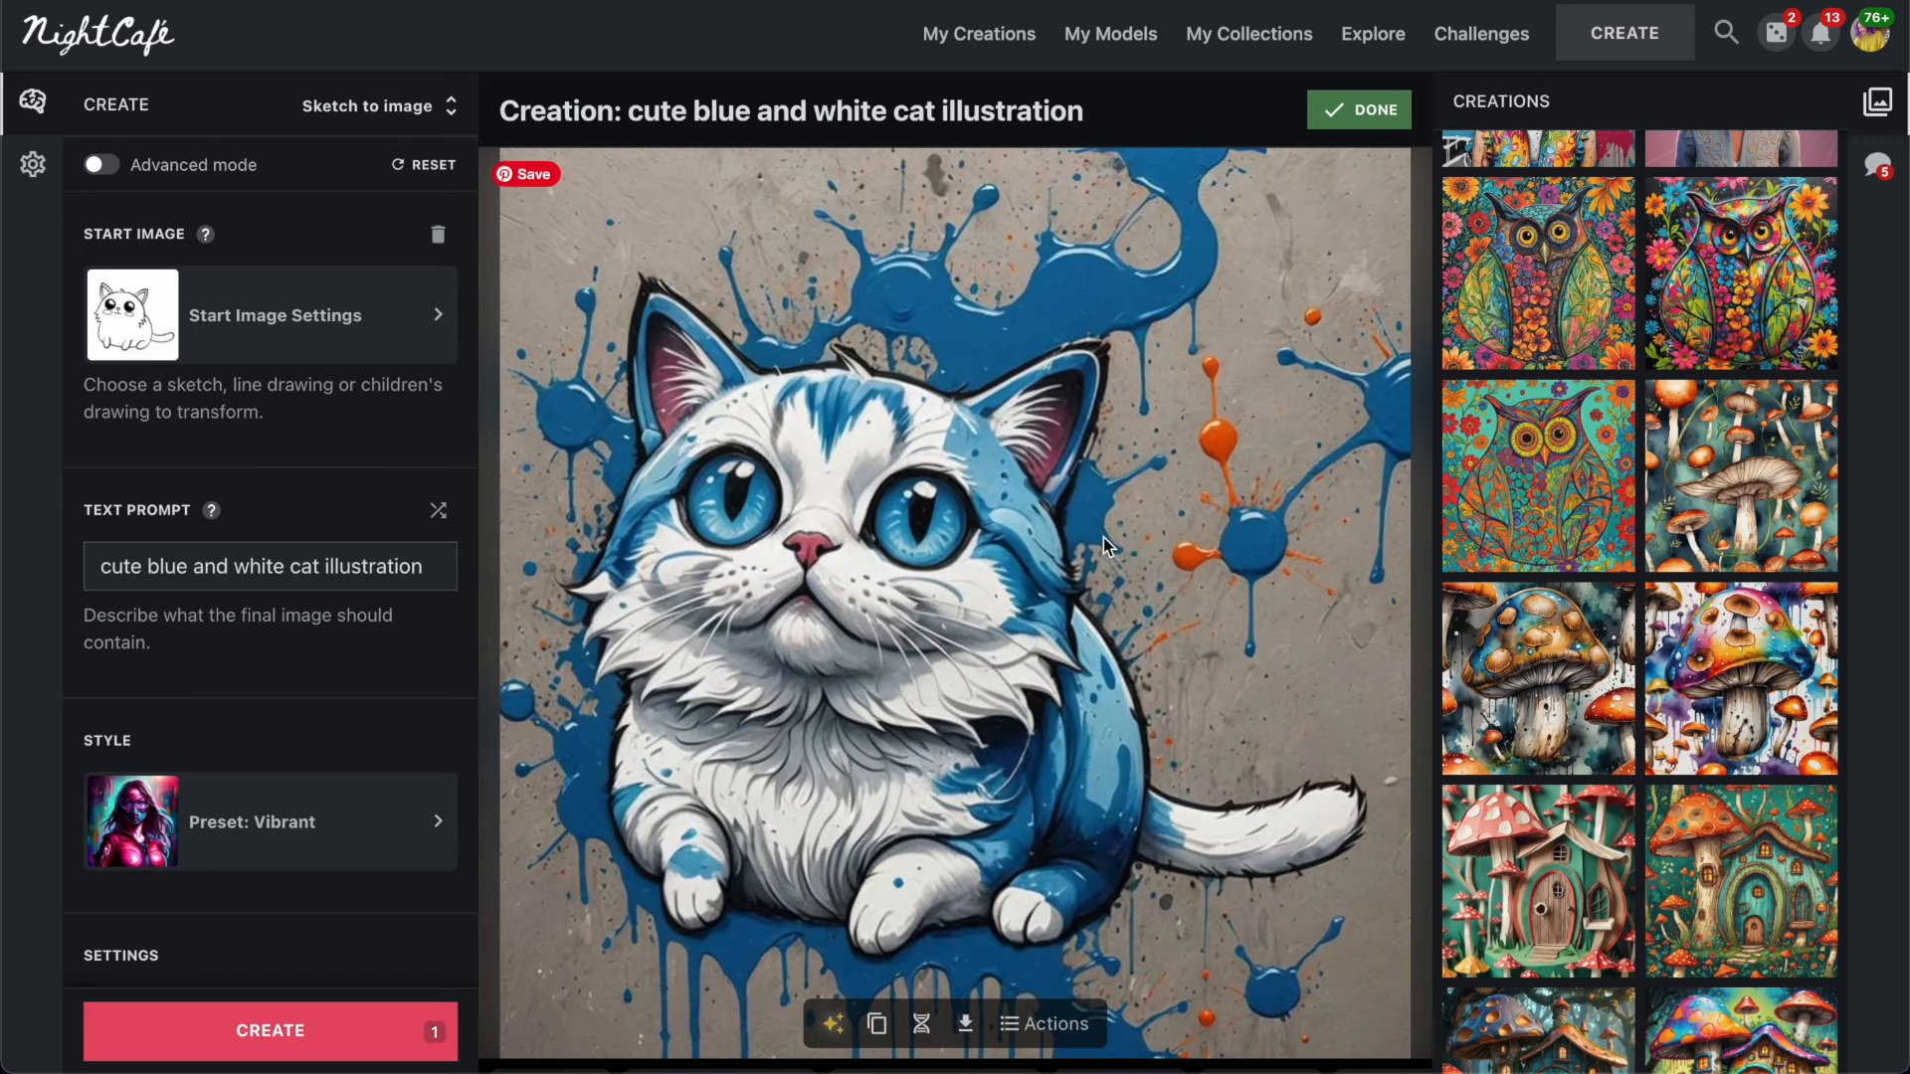